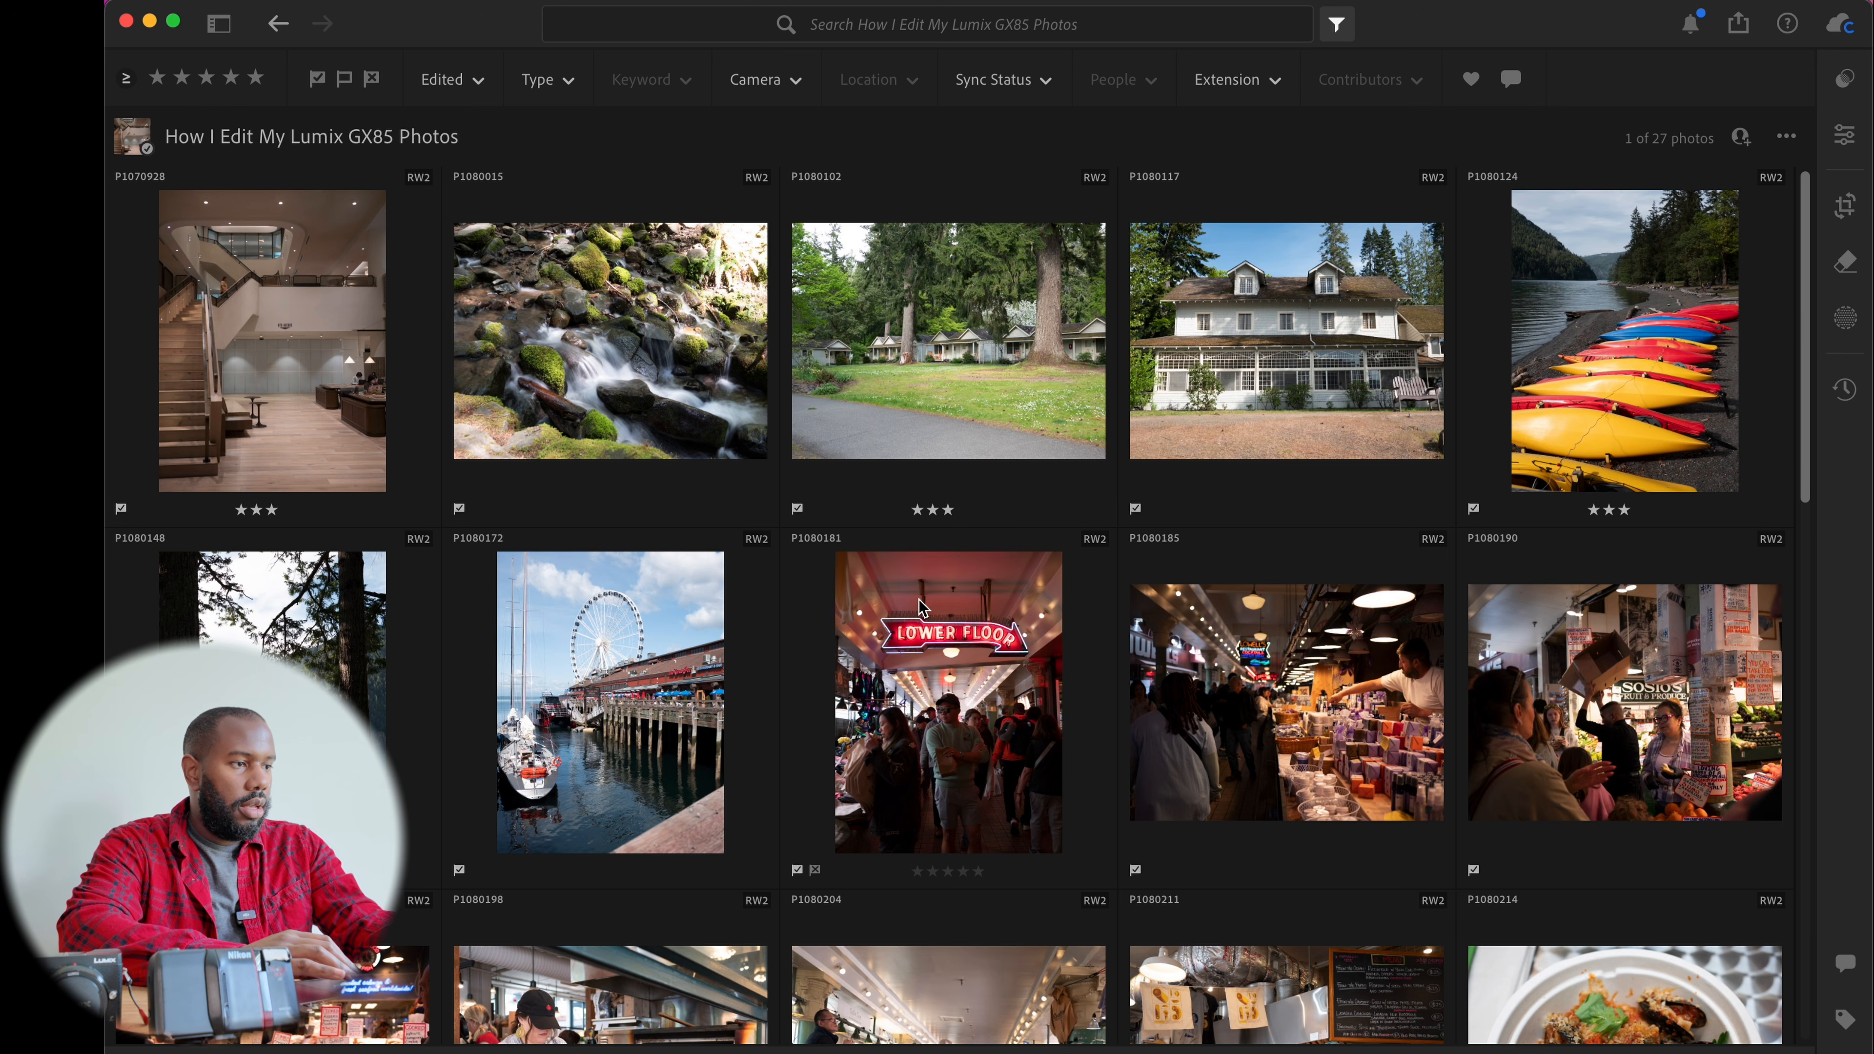
# Browse the thumbnails of the How I Edit My Lumix GX85 Photos album
pyautogui.scroll(-15, 921, 607)
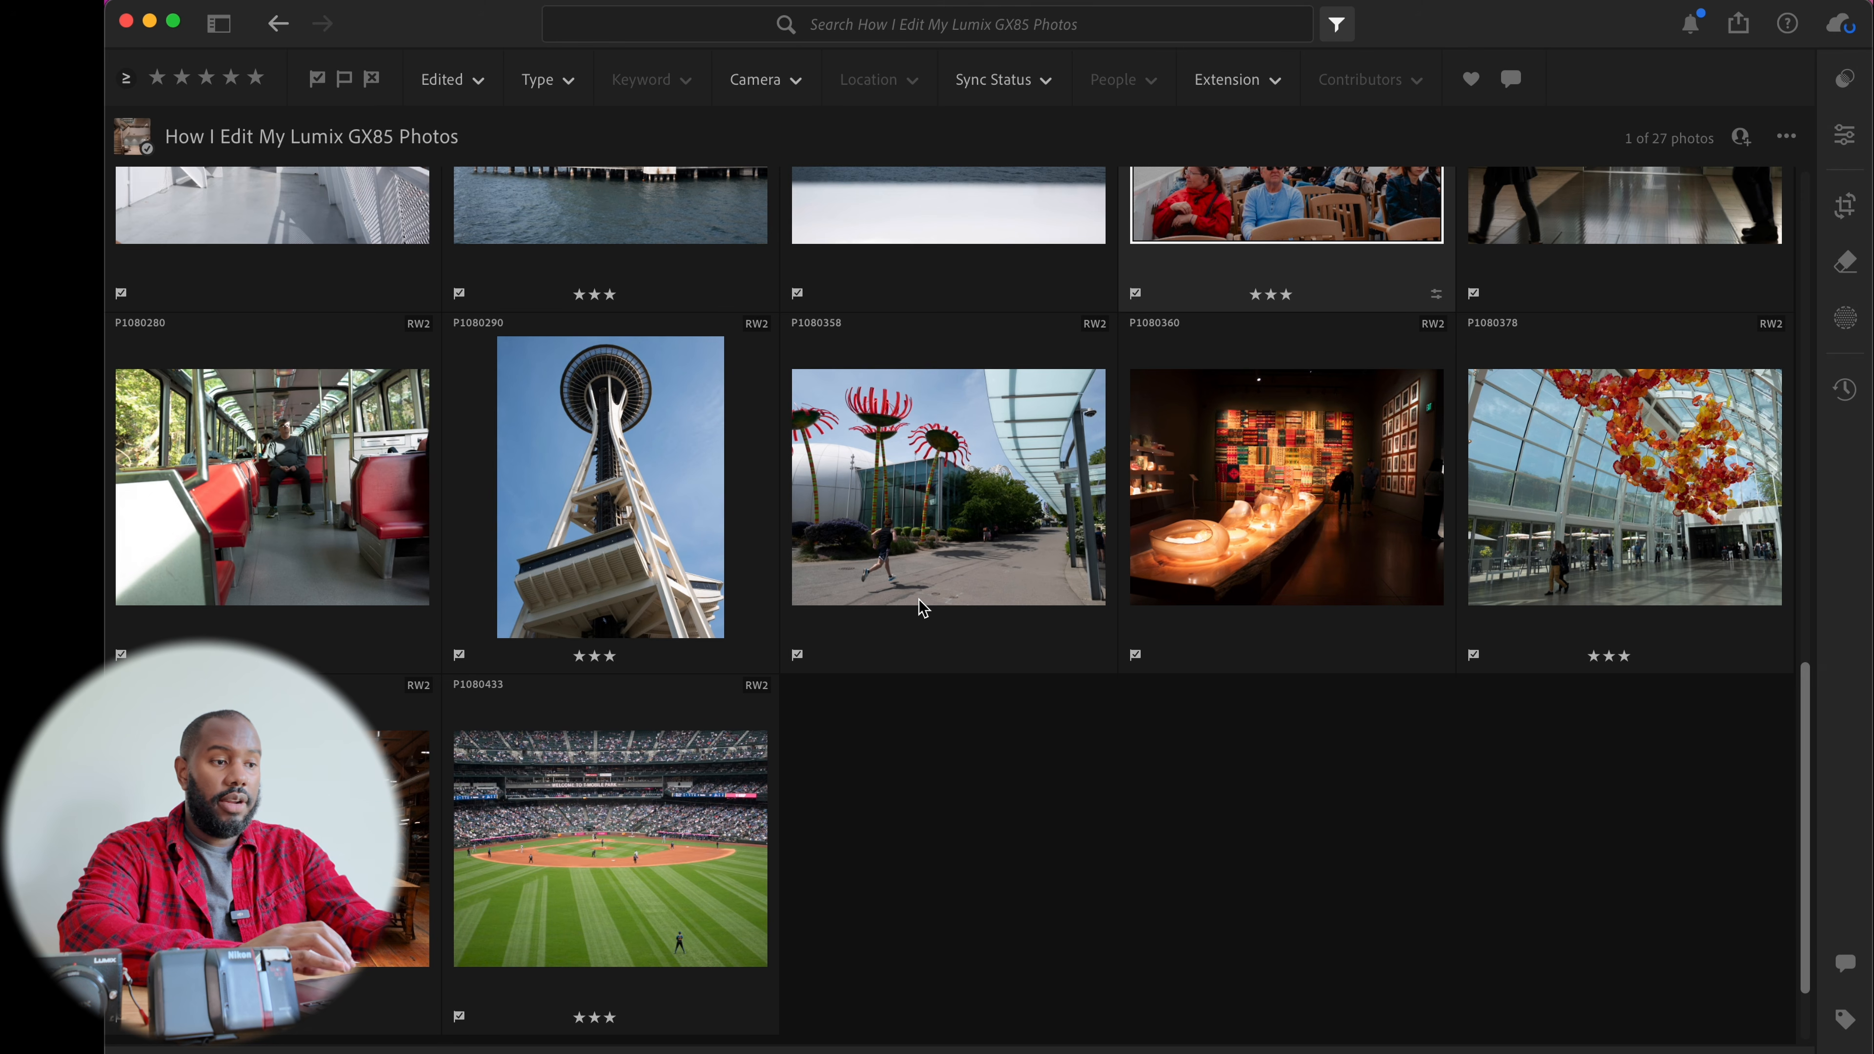
pyautogui.scroll(15, 921, 607)
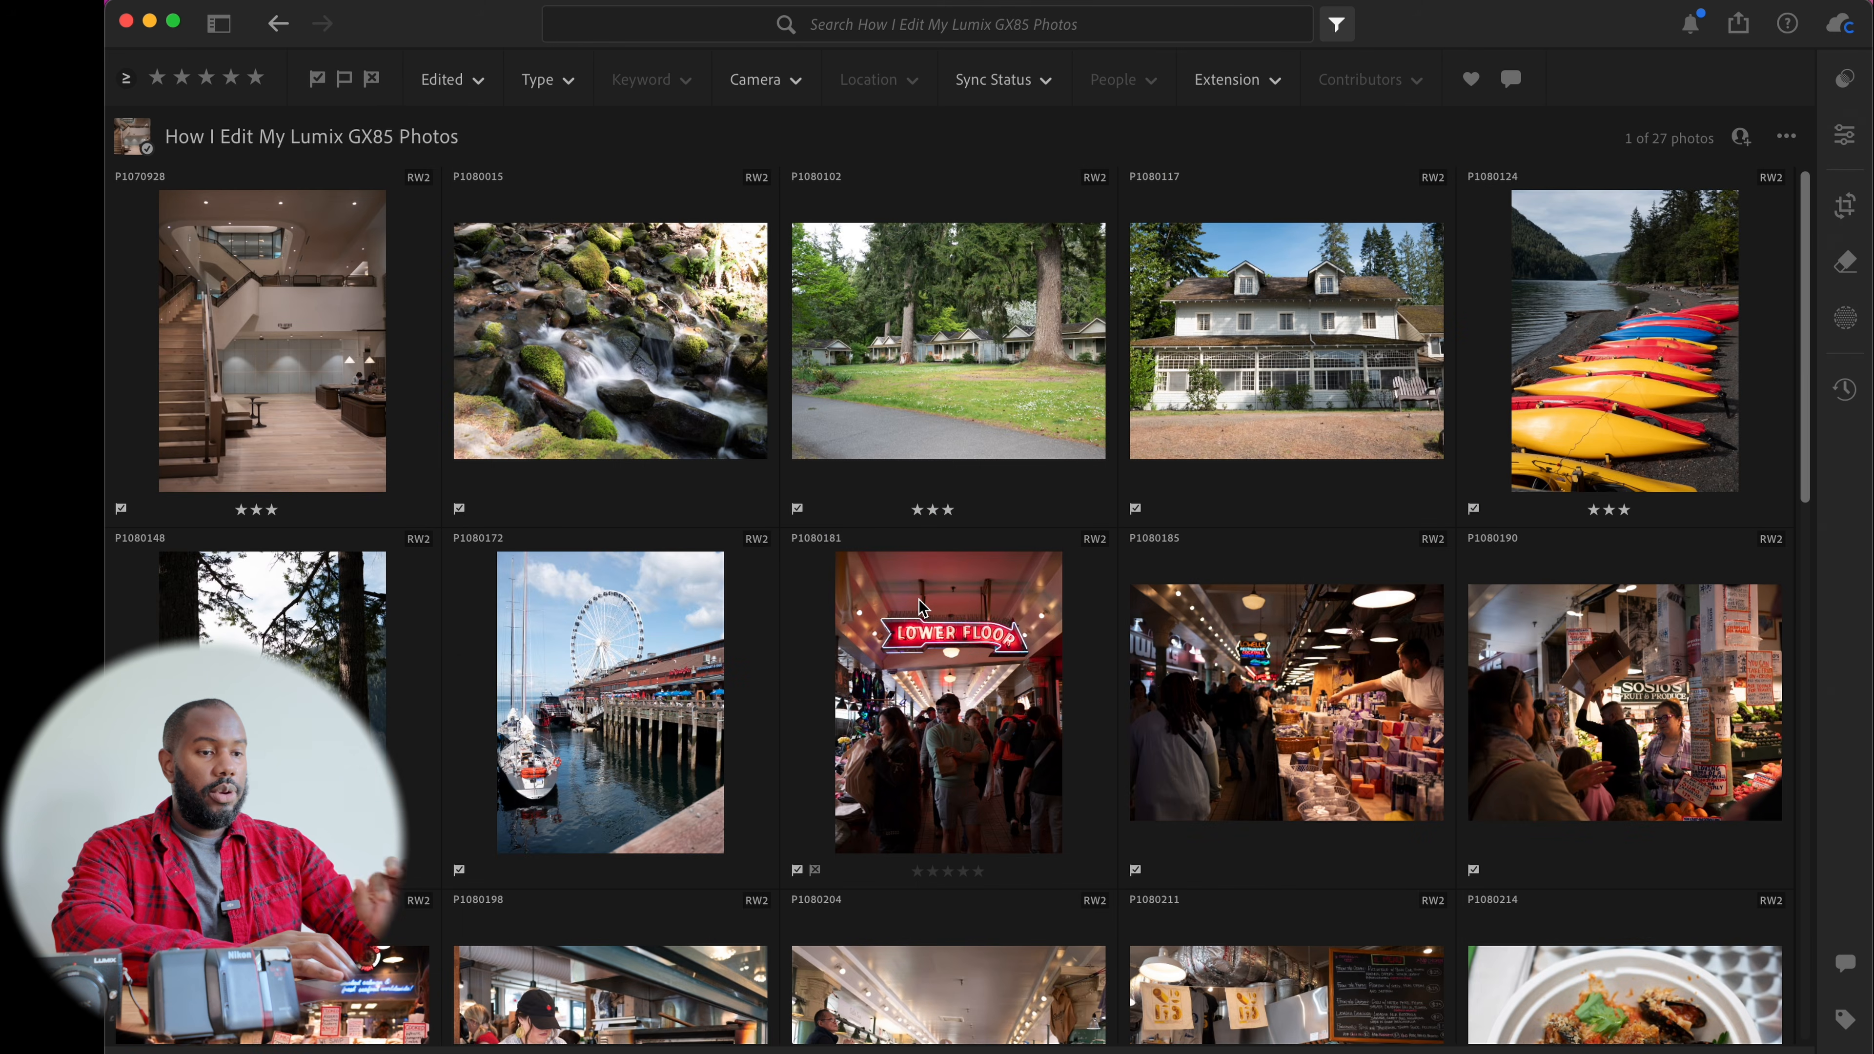
pyautogui.scroll(-4, 920, 607)
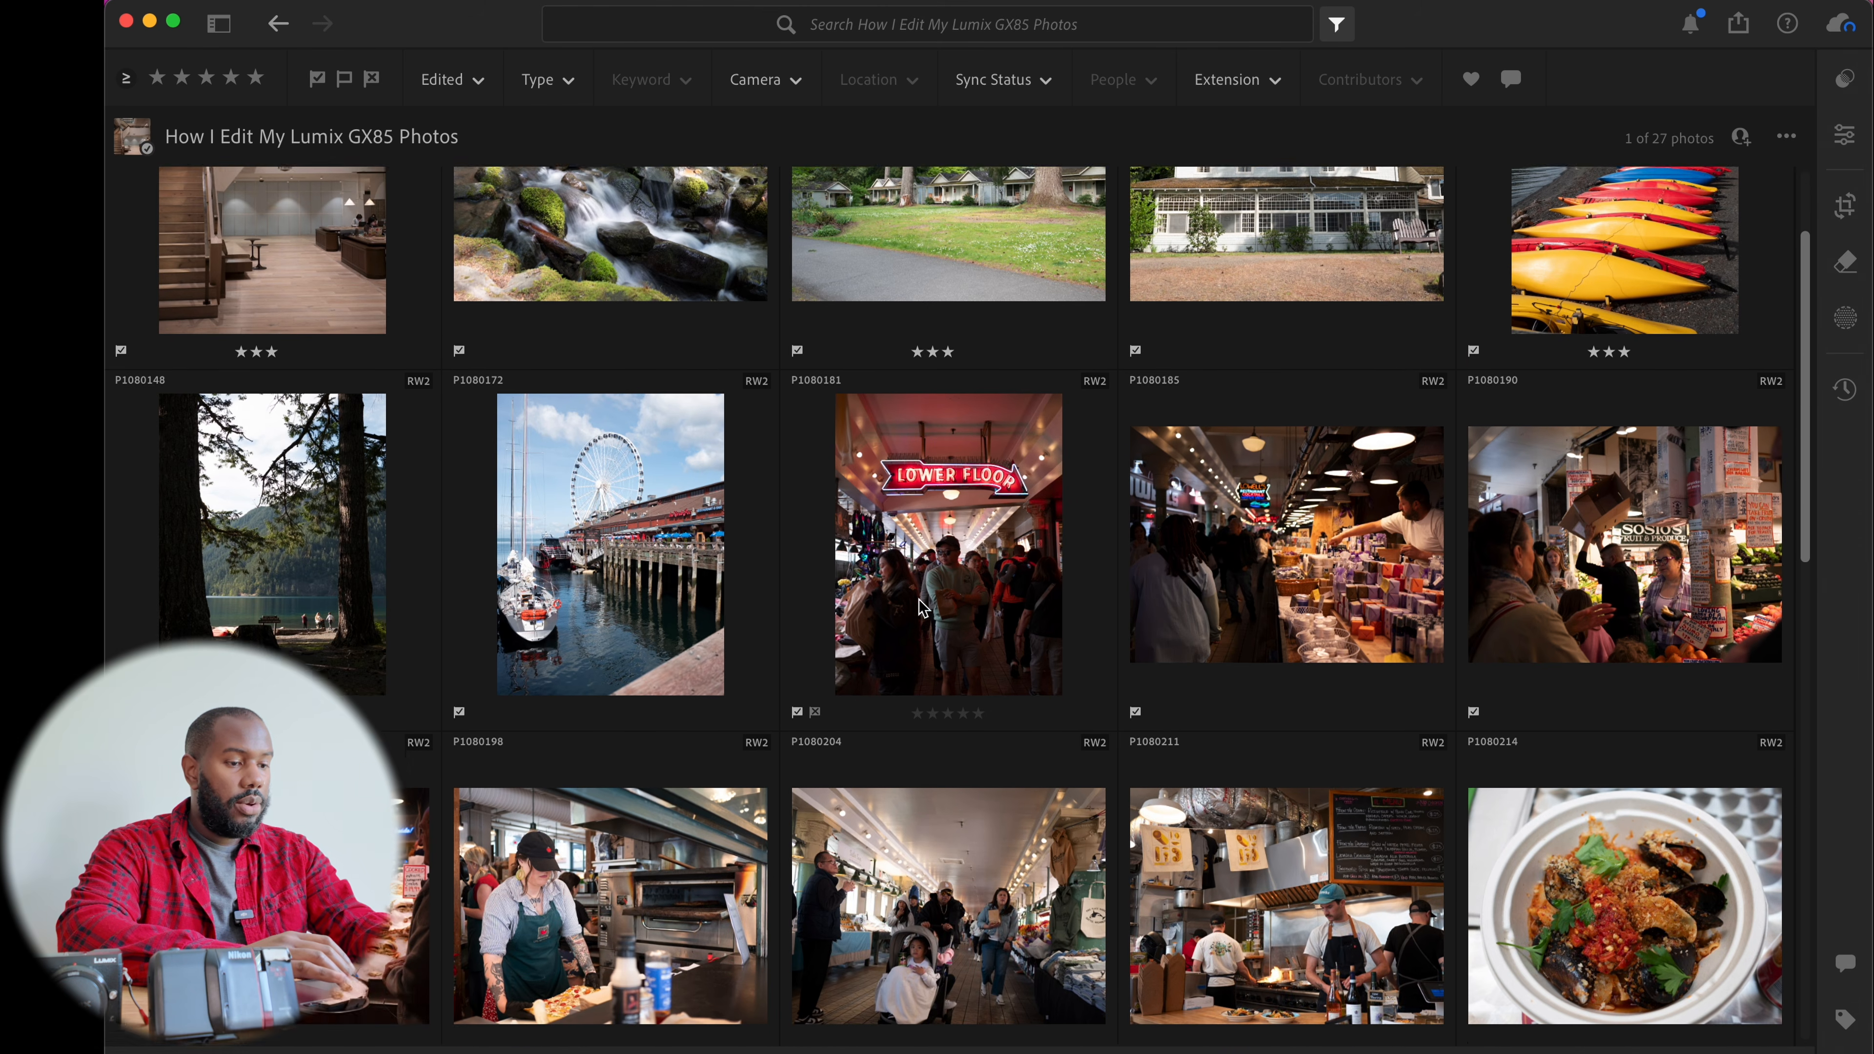
pyautogui.scroll(-7, 921, 607)
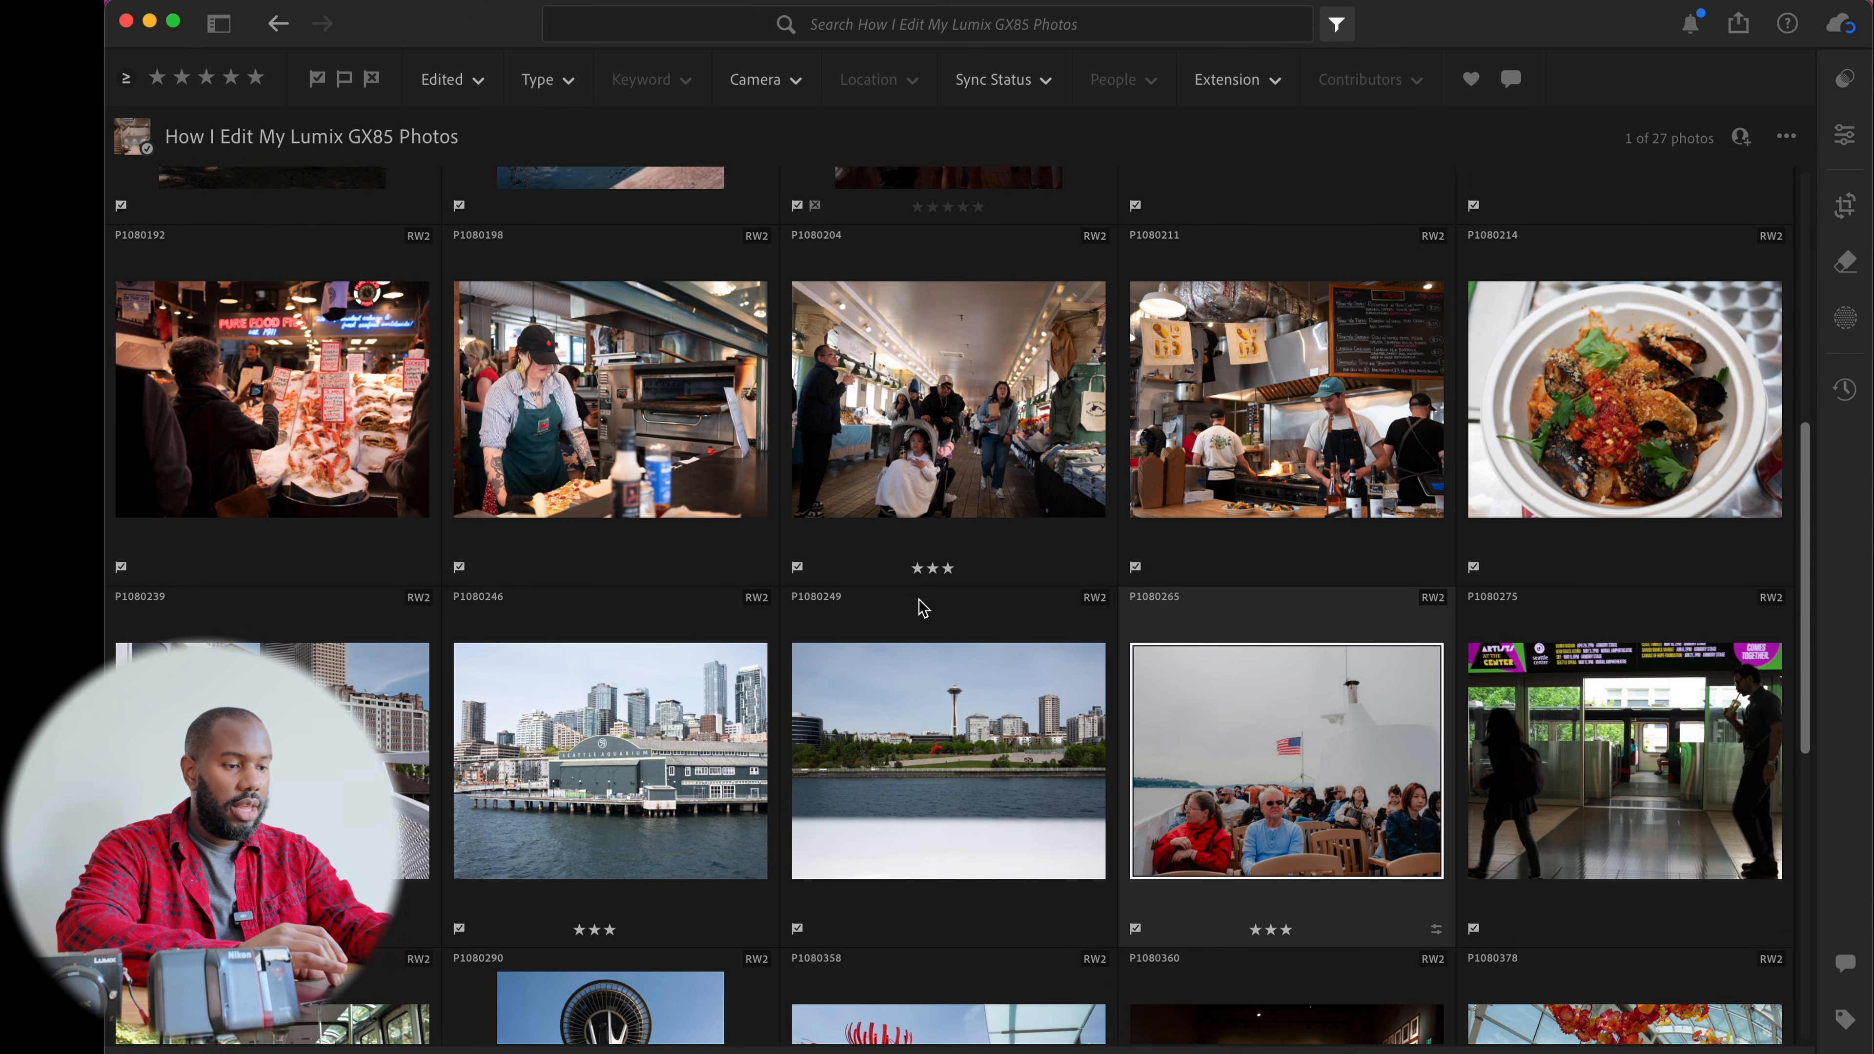
pyautogui.scroll(-5, 920, 607)
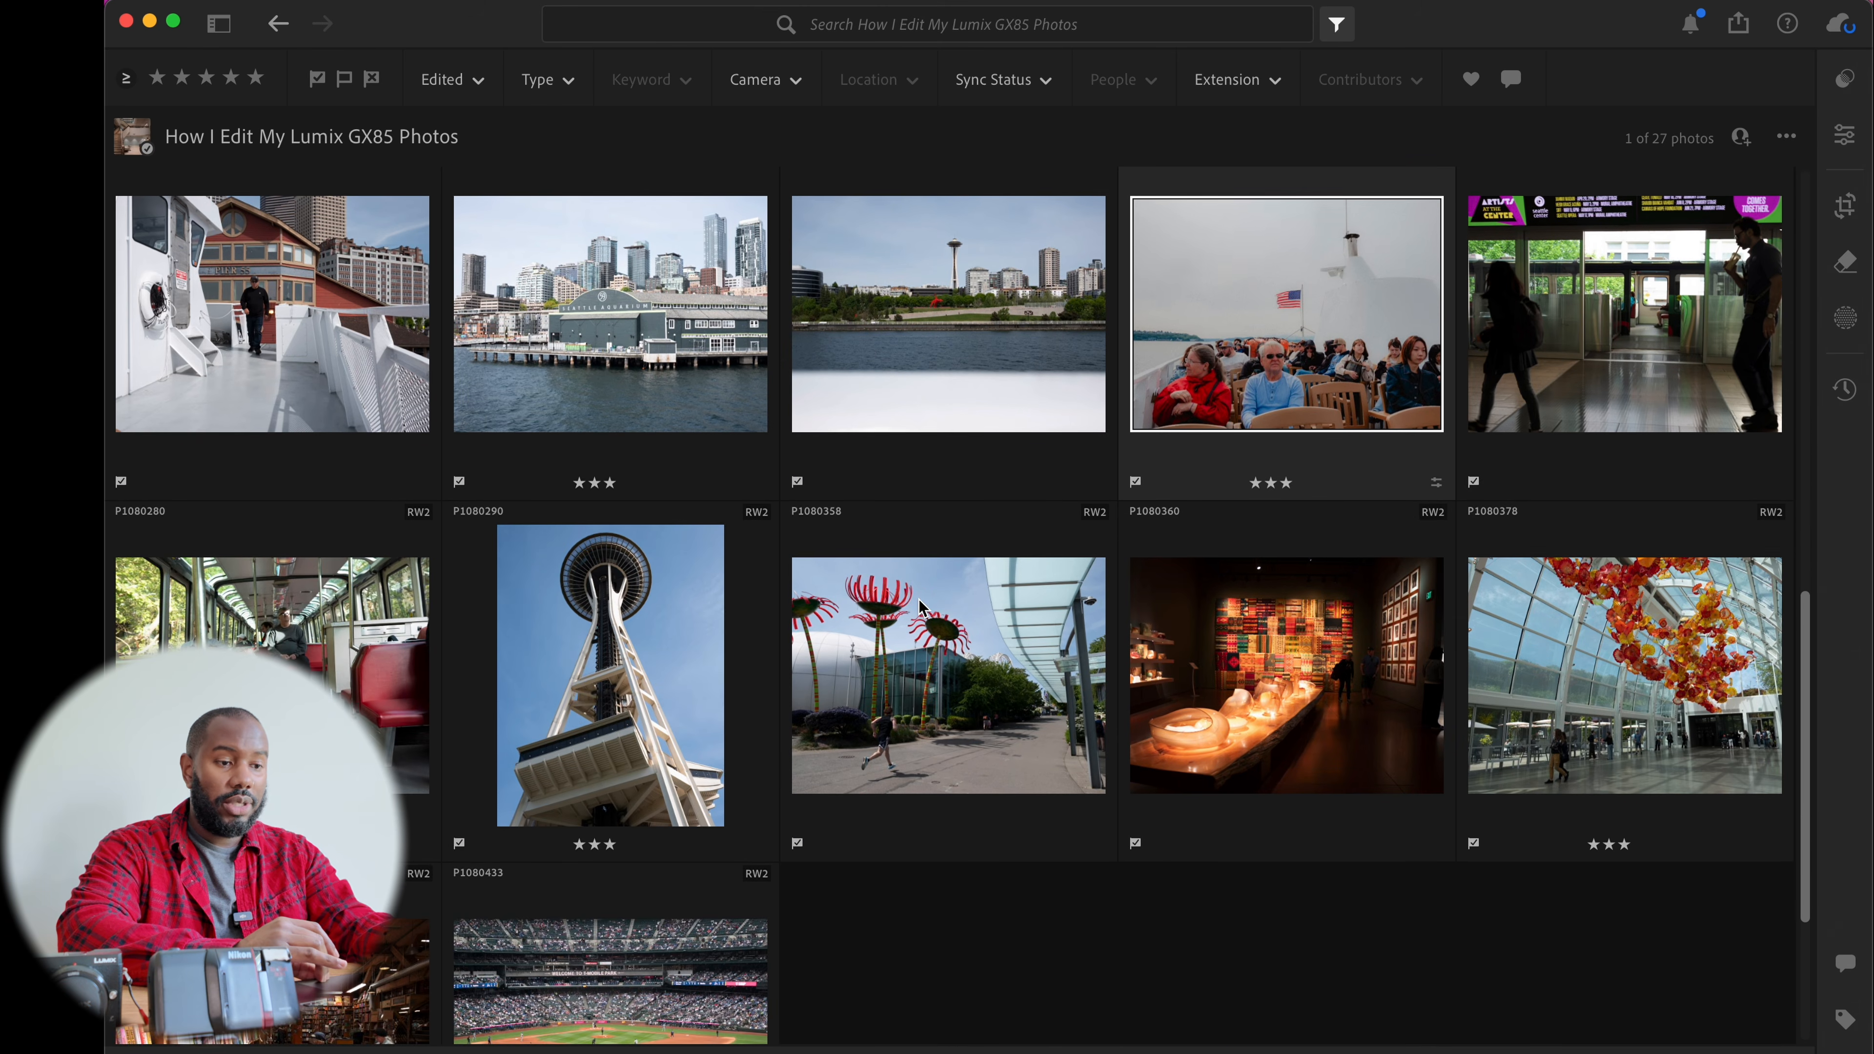
pyautogui.scroll(-4, 921, 606)
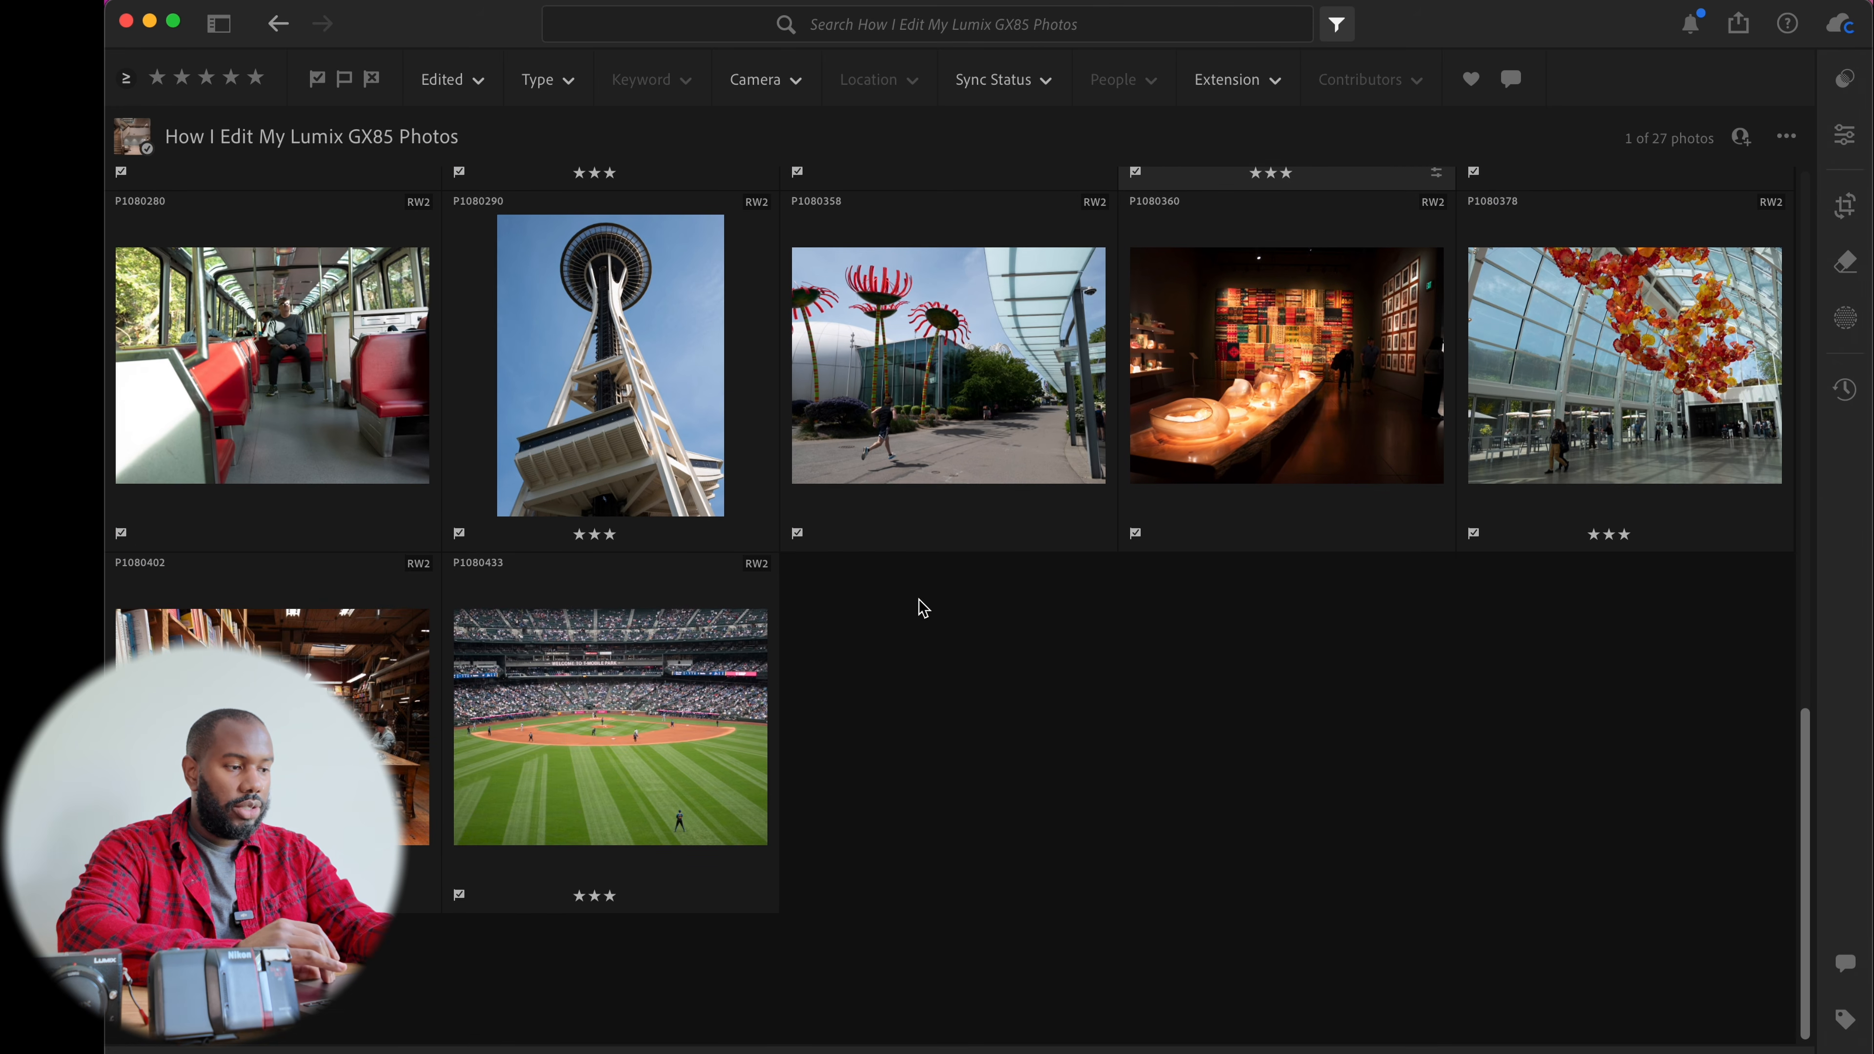
pyautogui.scroll(6, 921, 606)
pyautogui.click(954, 493)
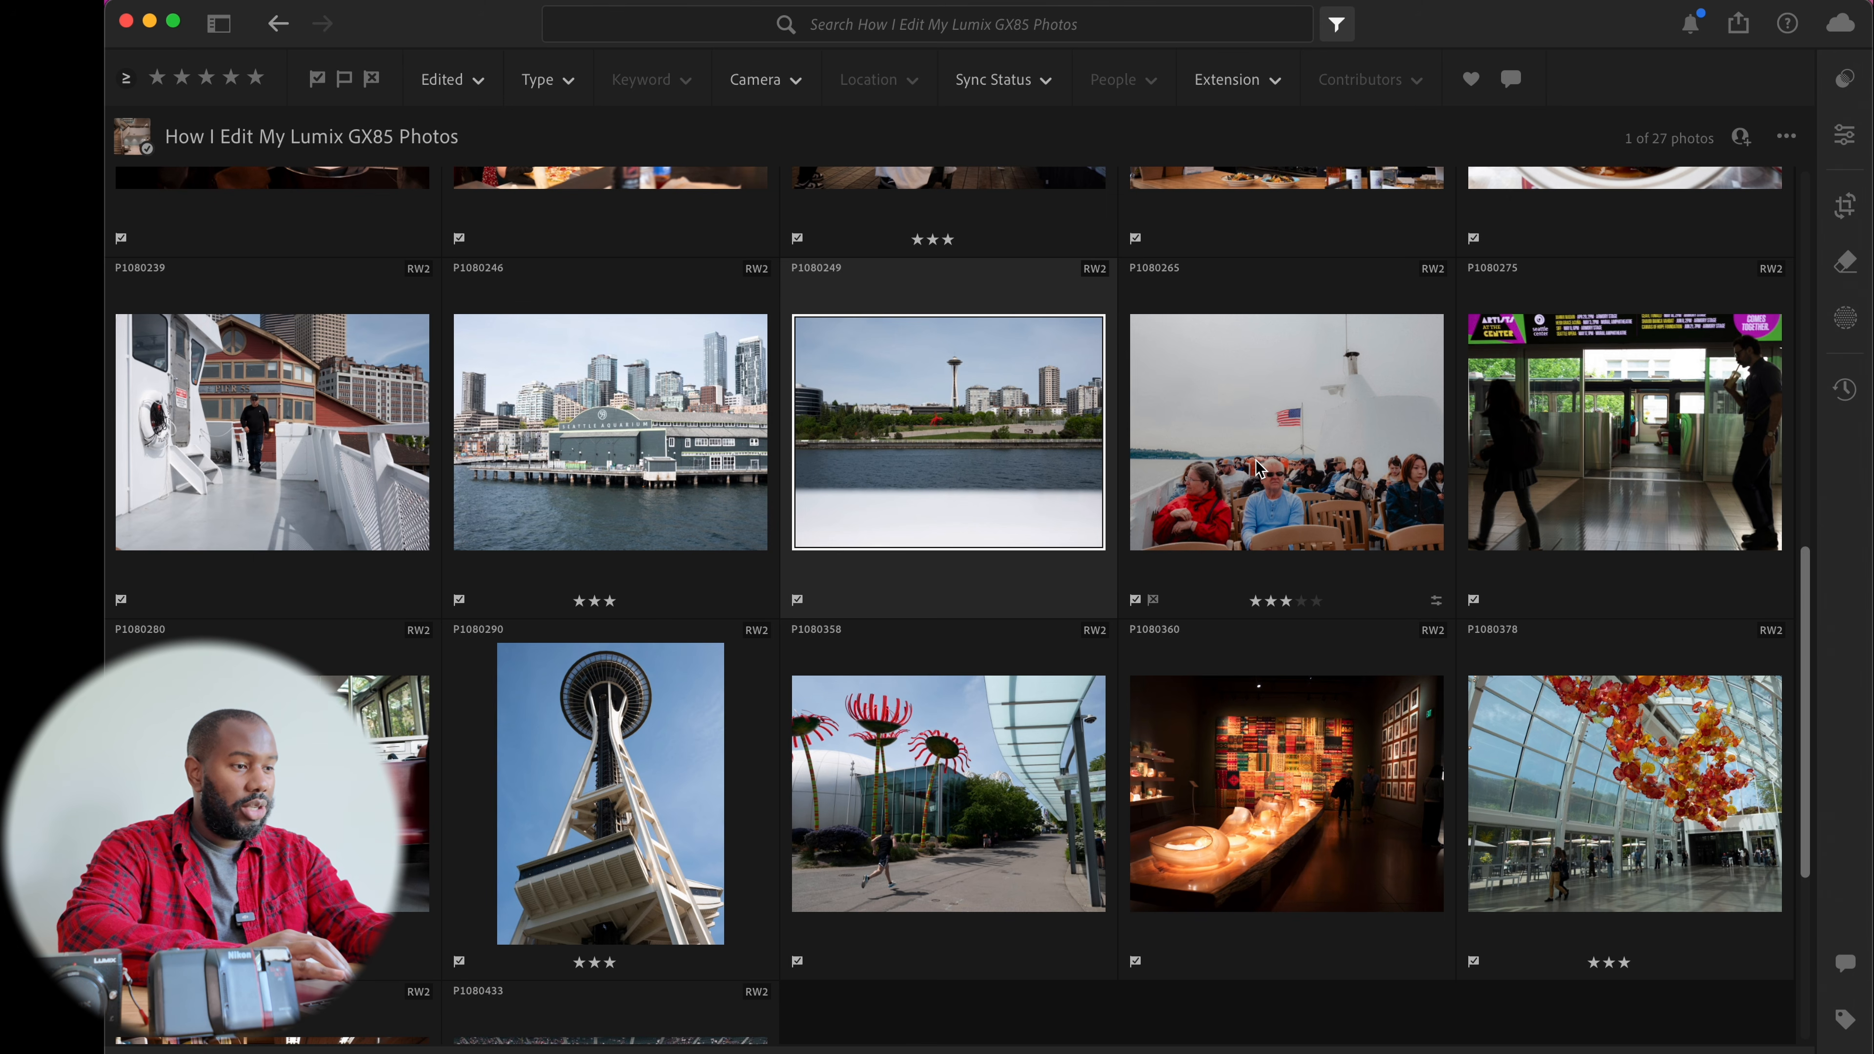
pyautogui.scroll(5, 1257, 467)
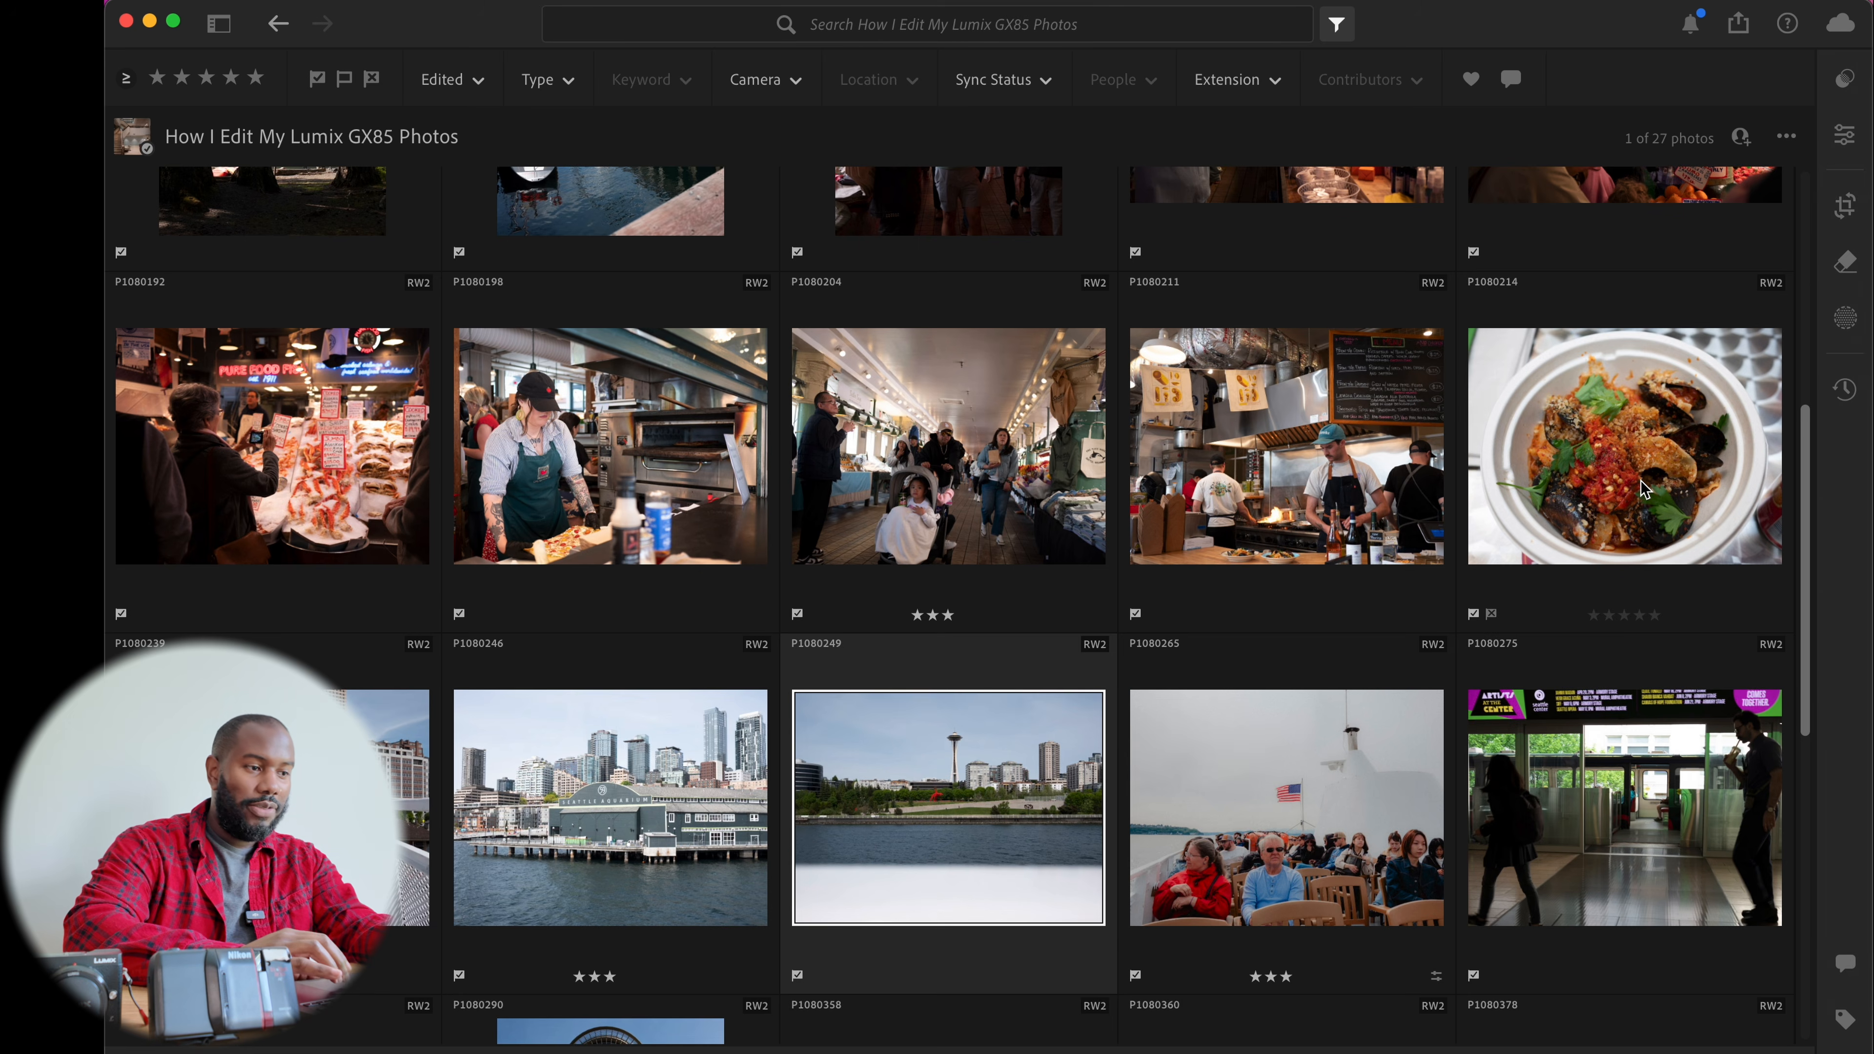
pyautogui.scroll(3, 1643, 487)
pyautogui.scroll(8, 1639, 484)
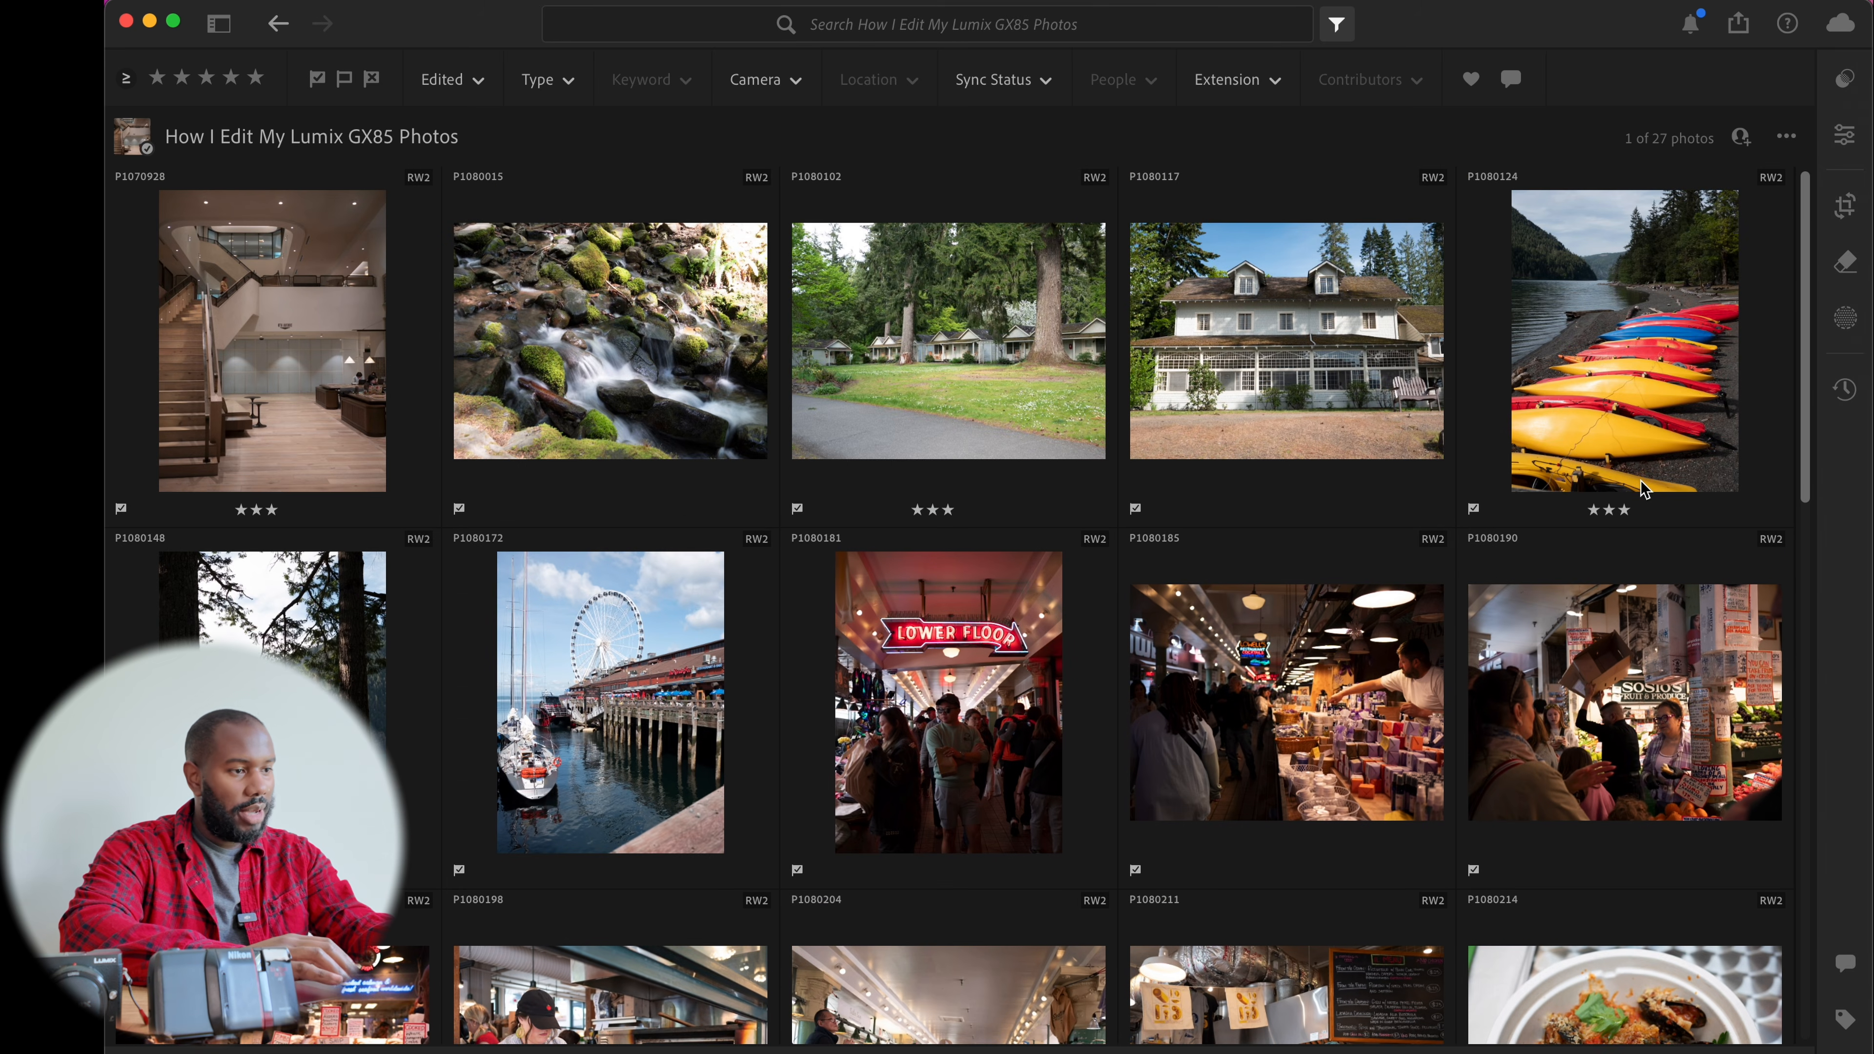
pyautogui.scroll(-12, 1102, 470)
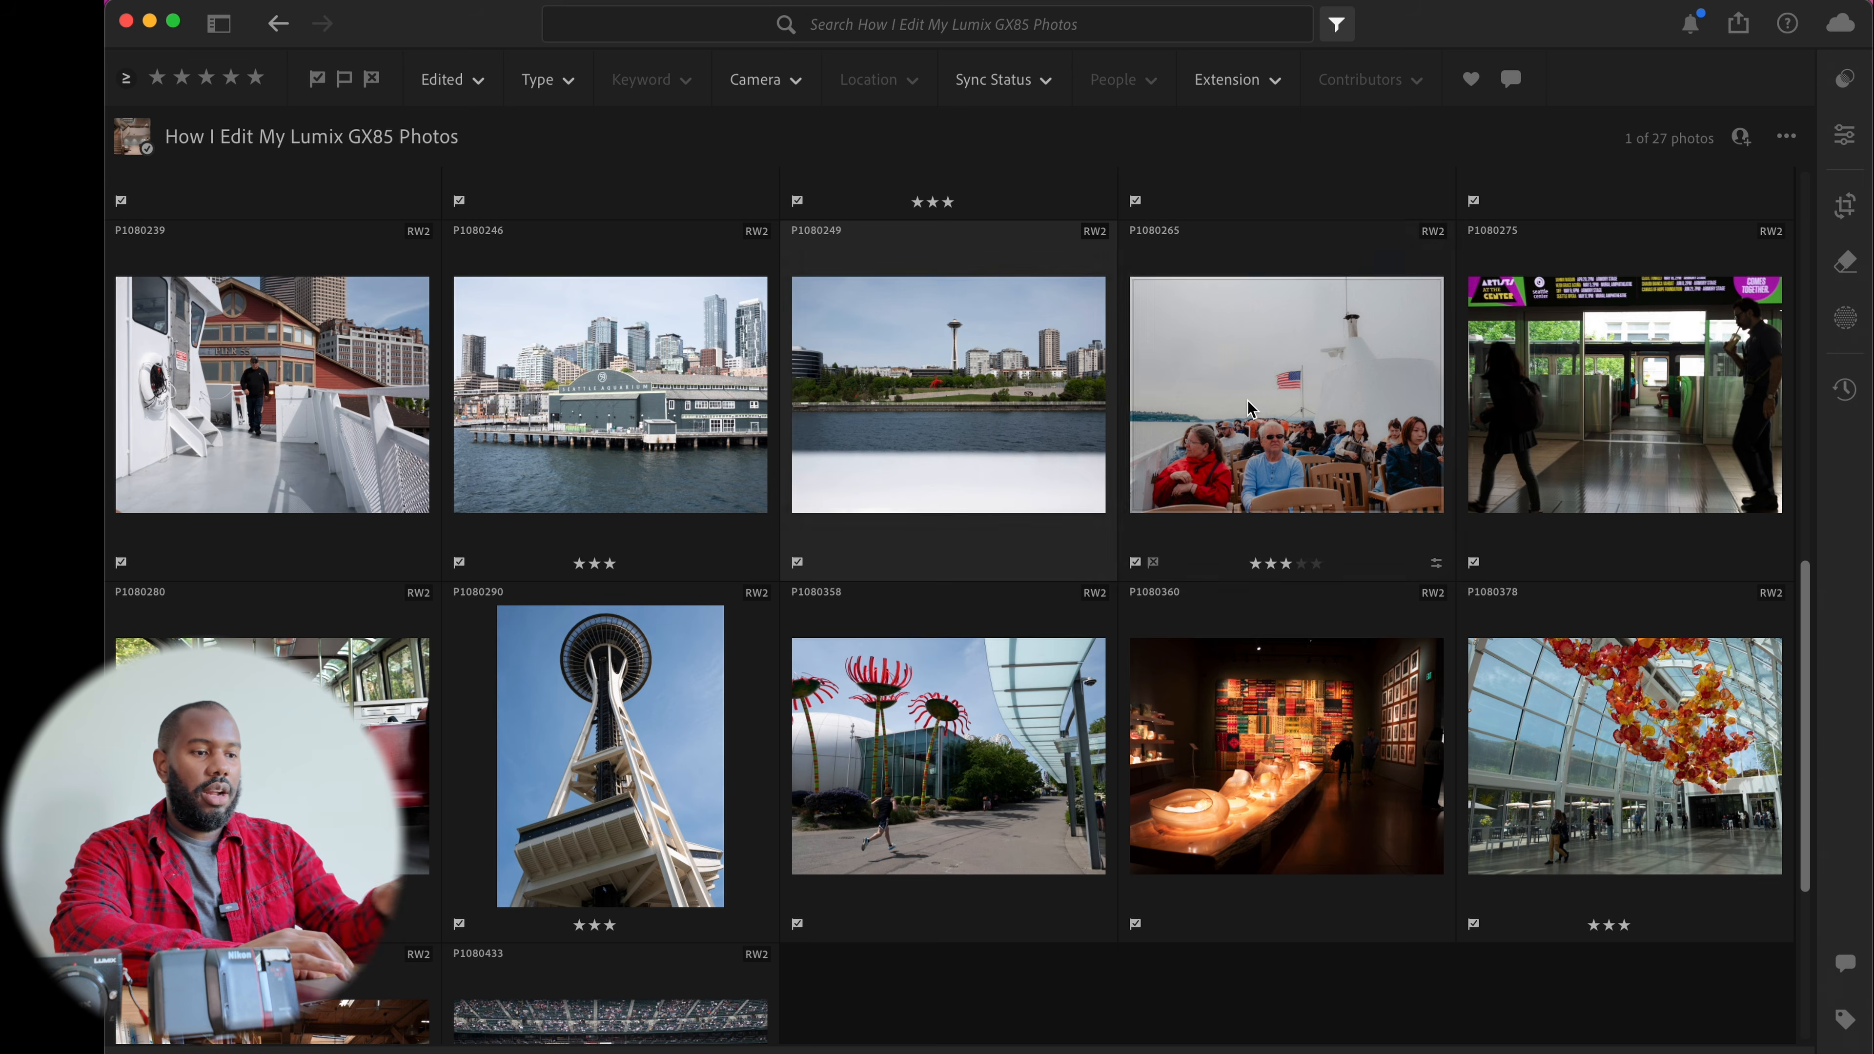
# Open the ferry photo with the American flag and switch the Presets panel to list view
pyautogui.doubleClick(1247, 400)
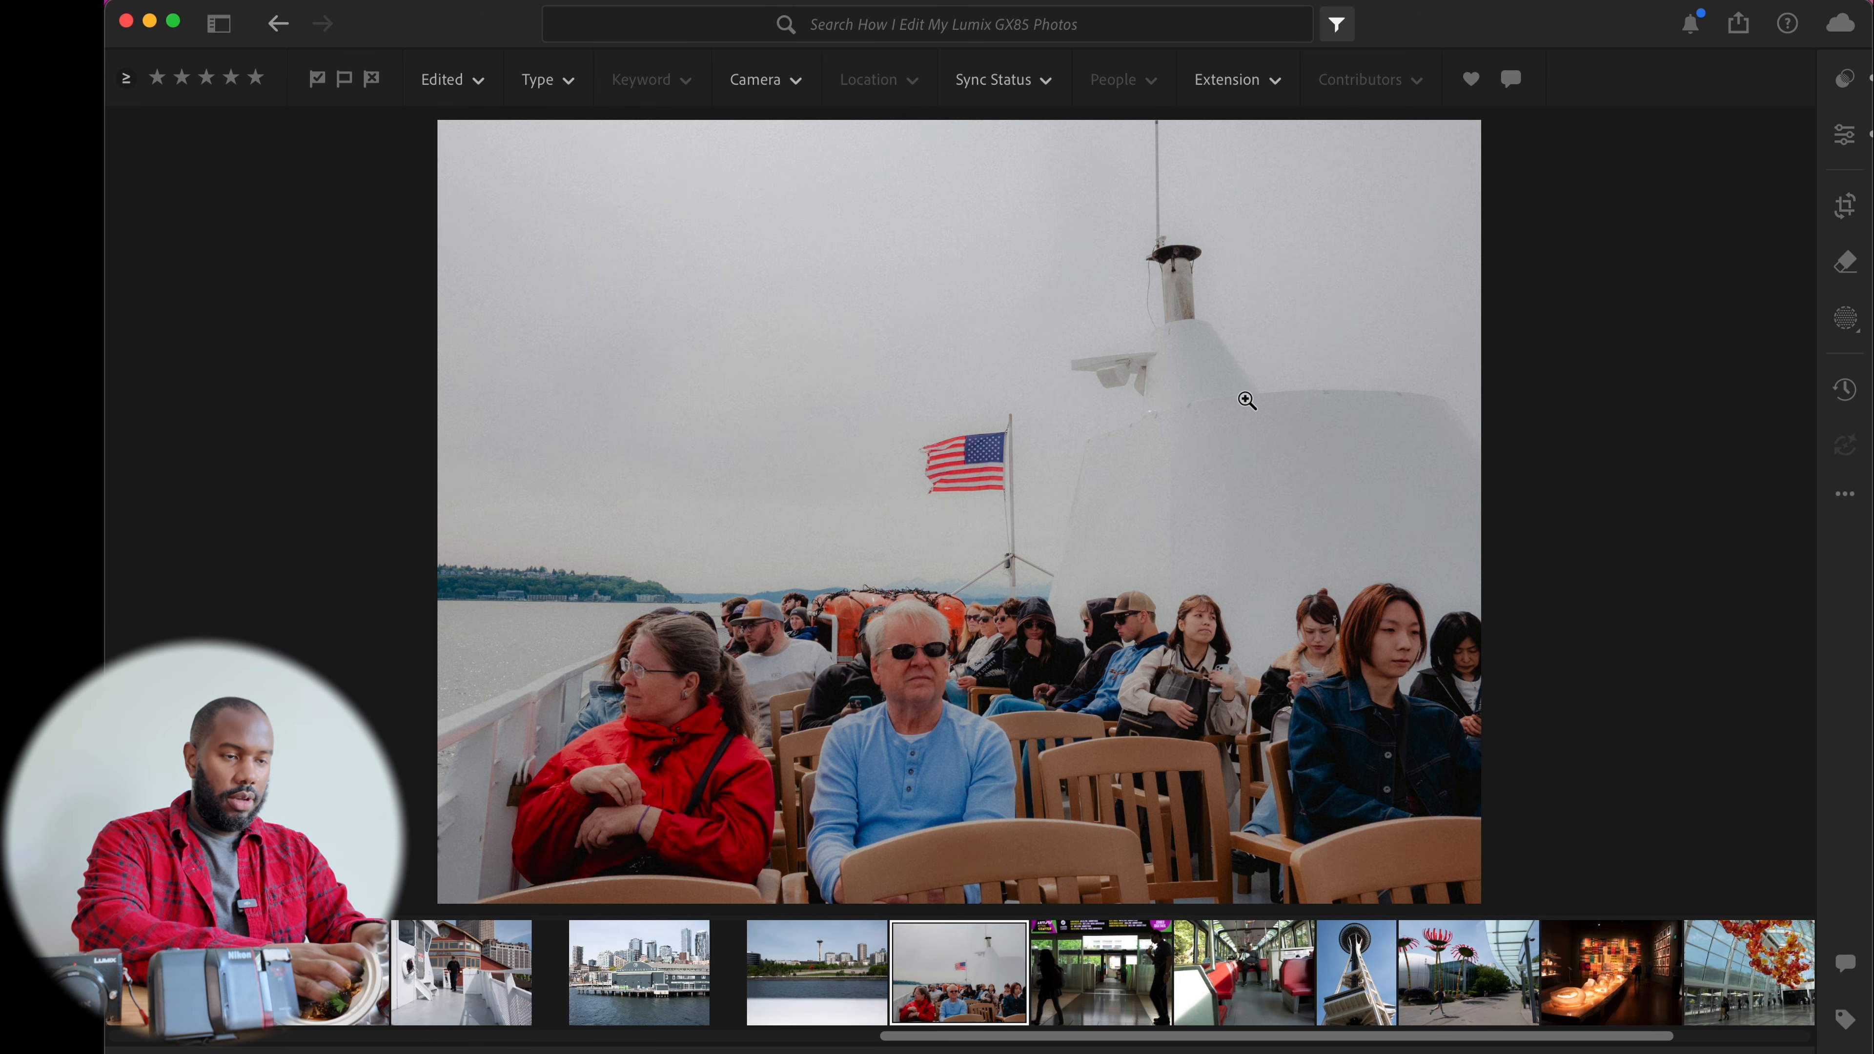
pyautogui.hotkey('shift', 'p')
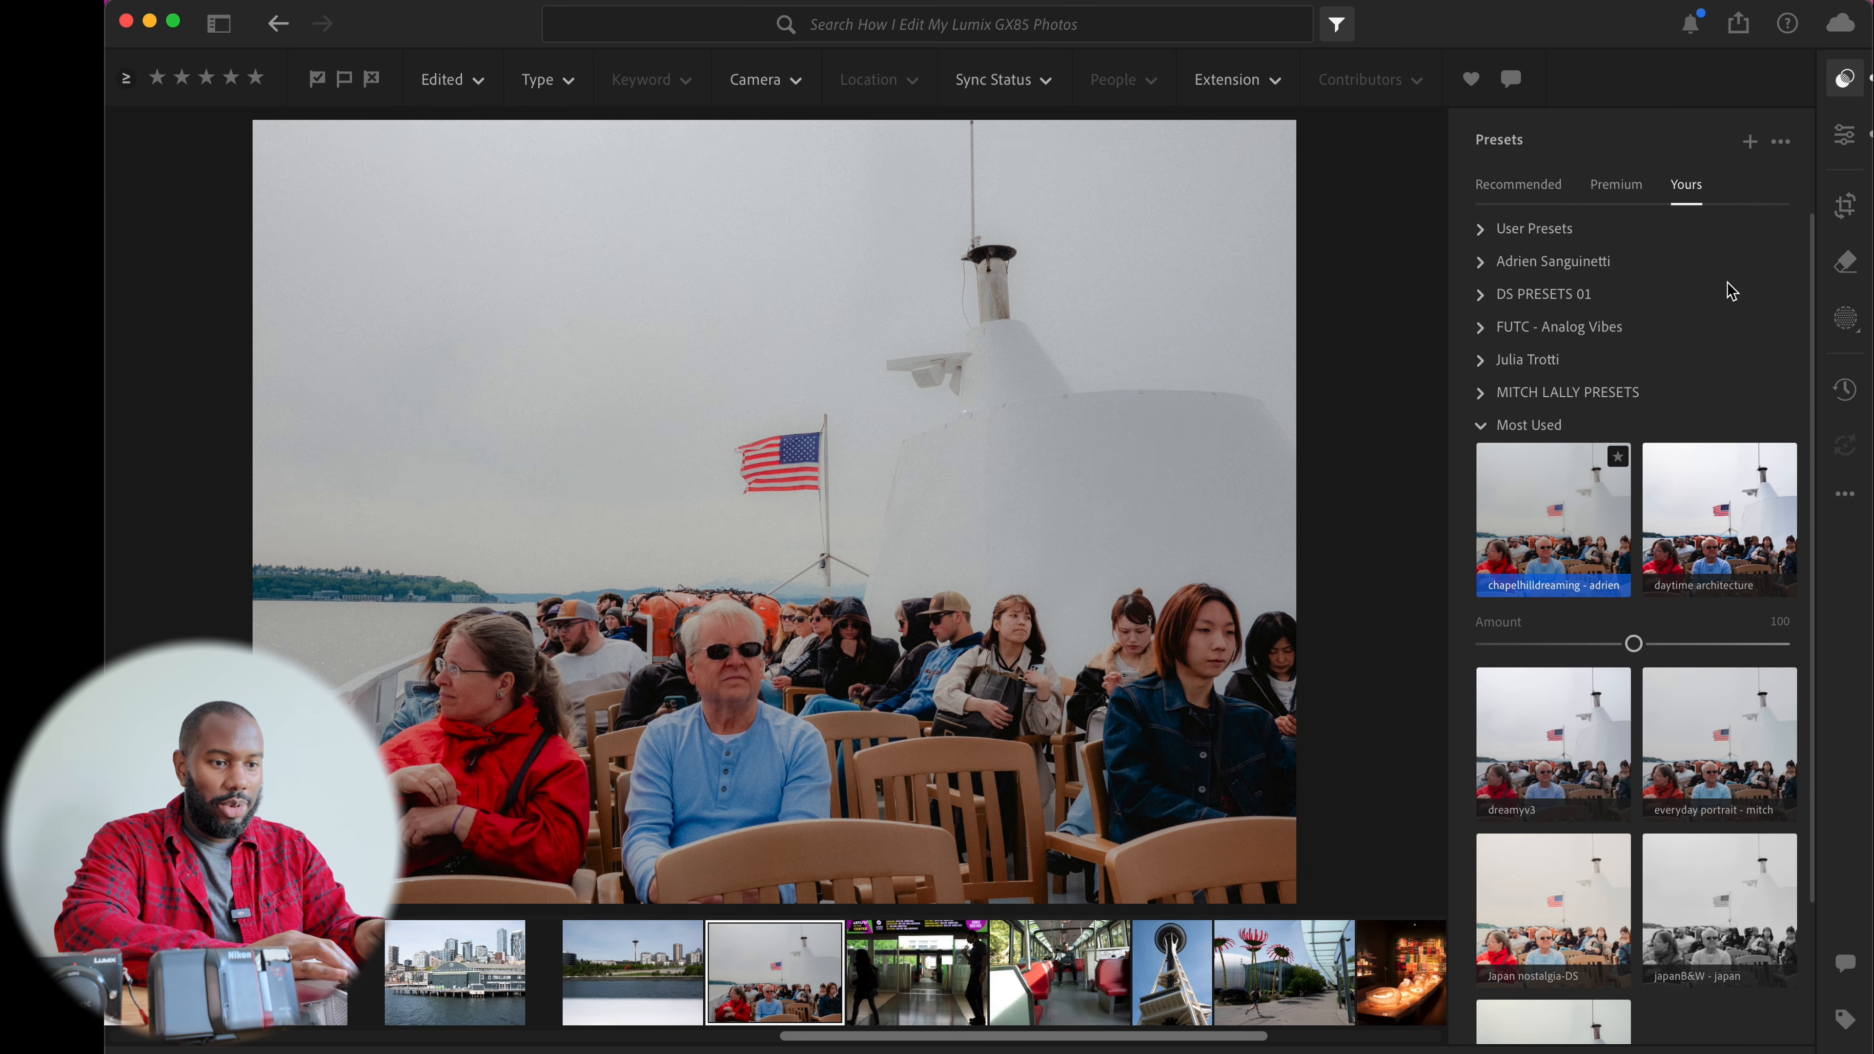
pyautogui.scroll(-3, 1727, 281)
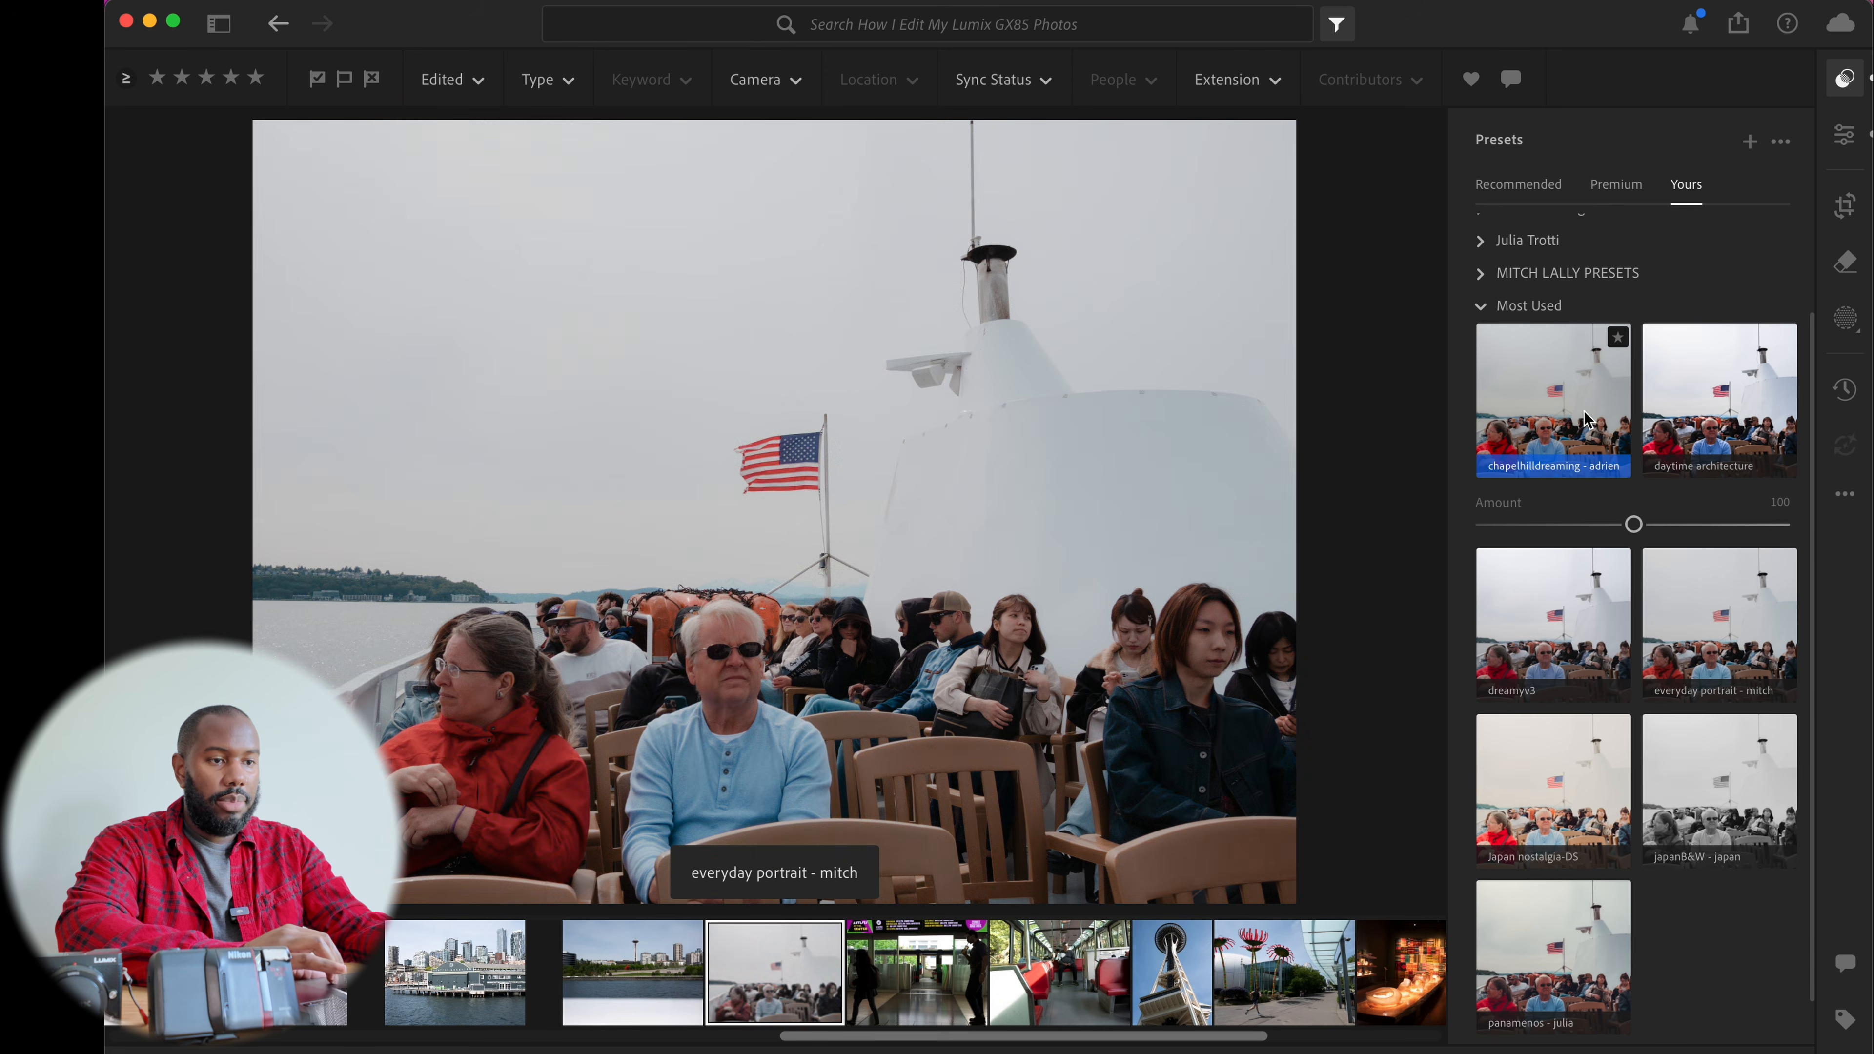
pyautogui.click(1482, 305)
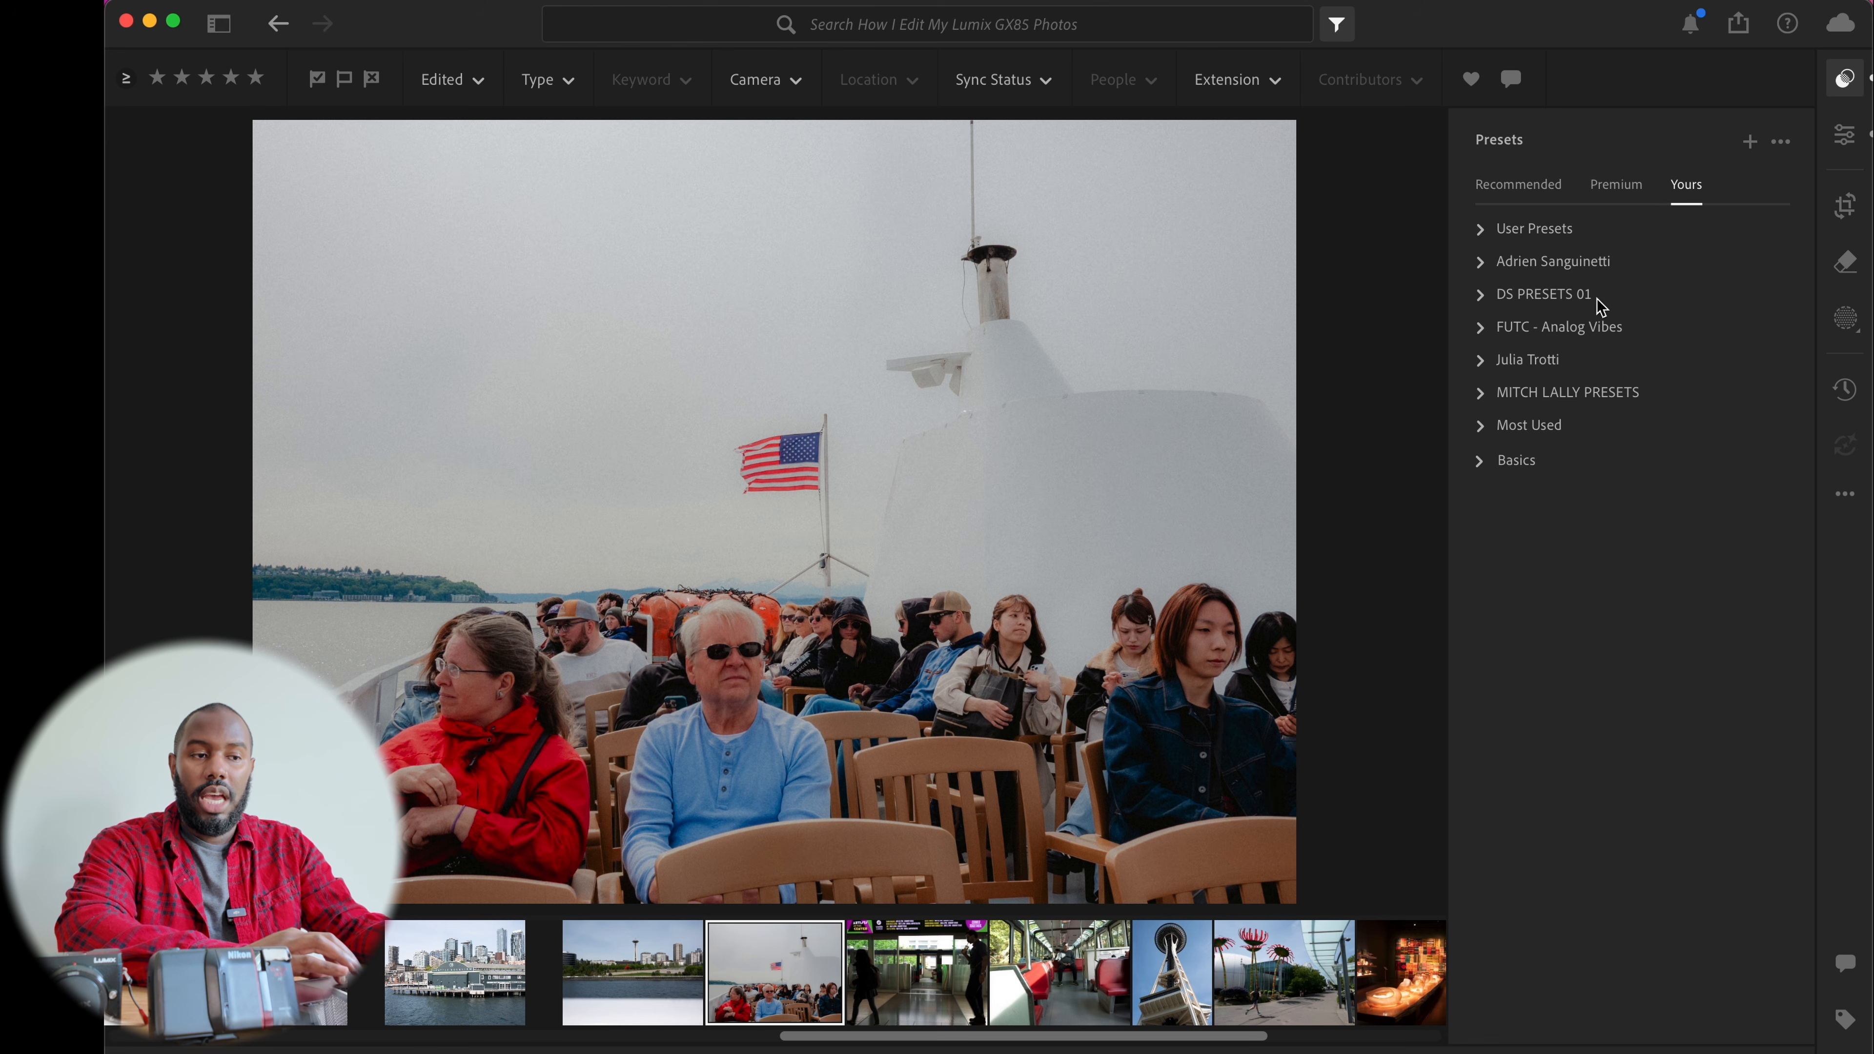
pyautogui.click(1480, 294)
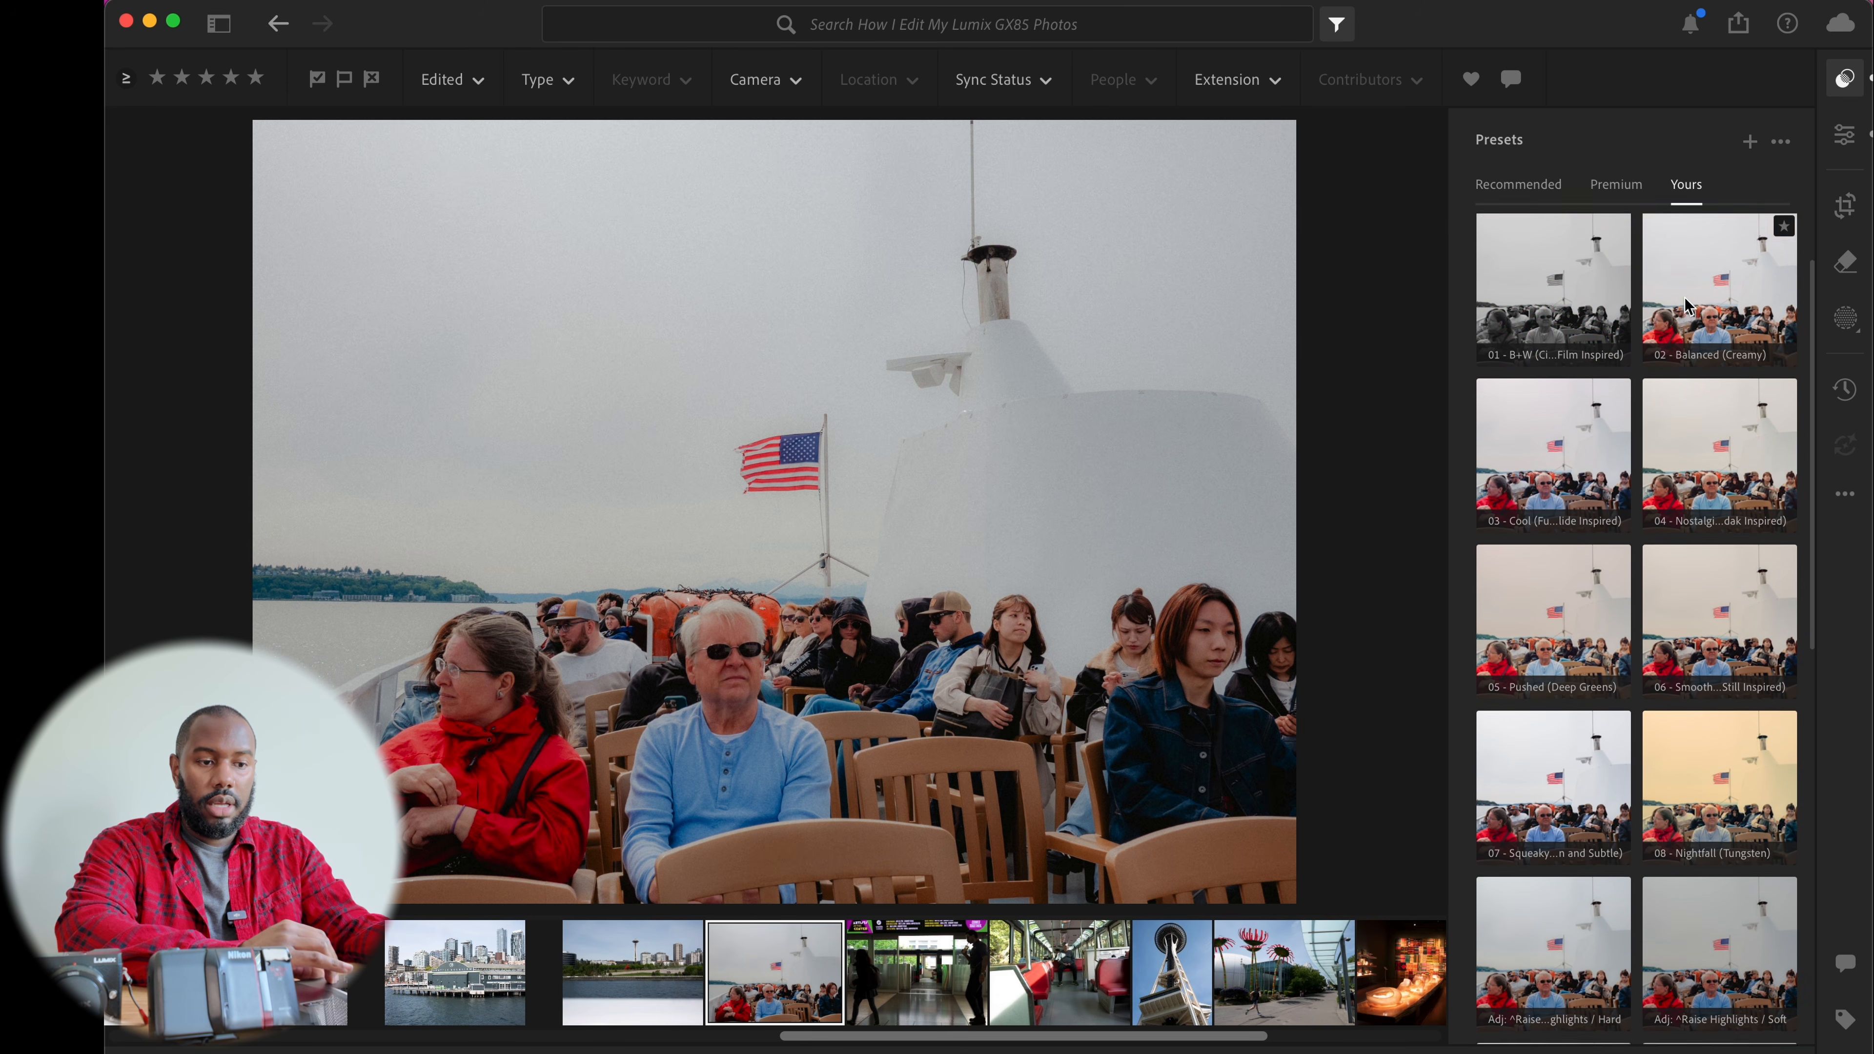
pyautogui.click(1781, 141)
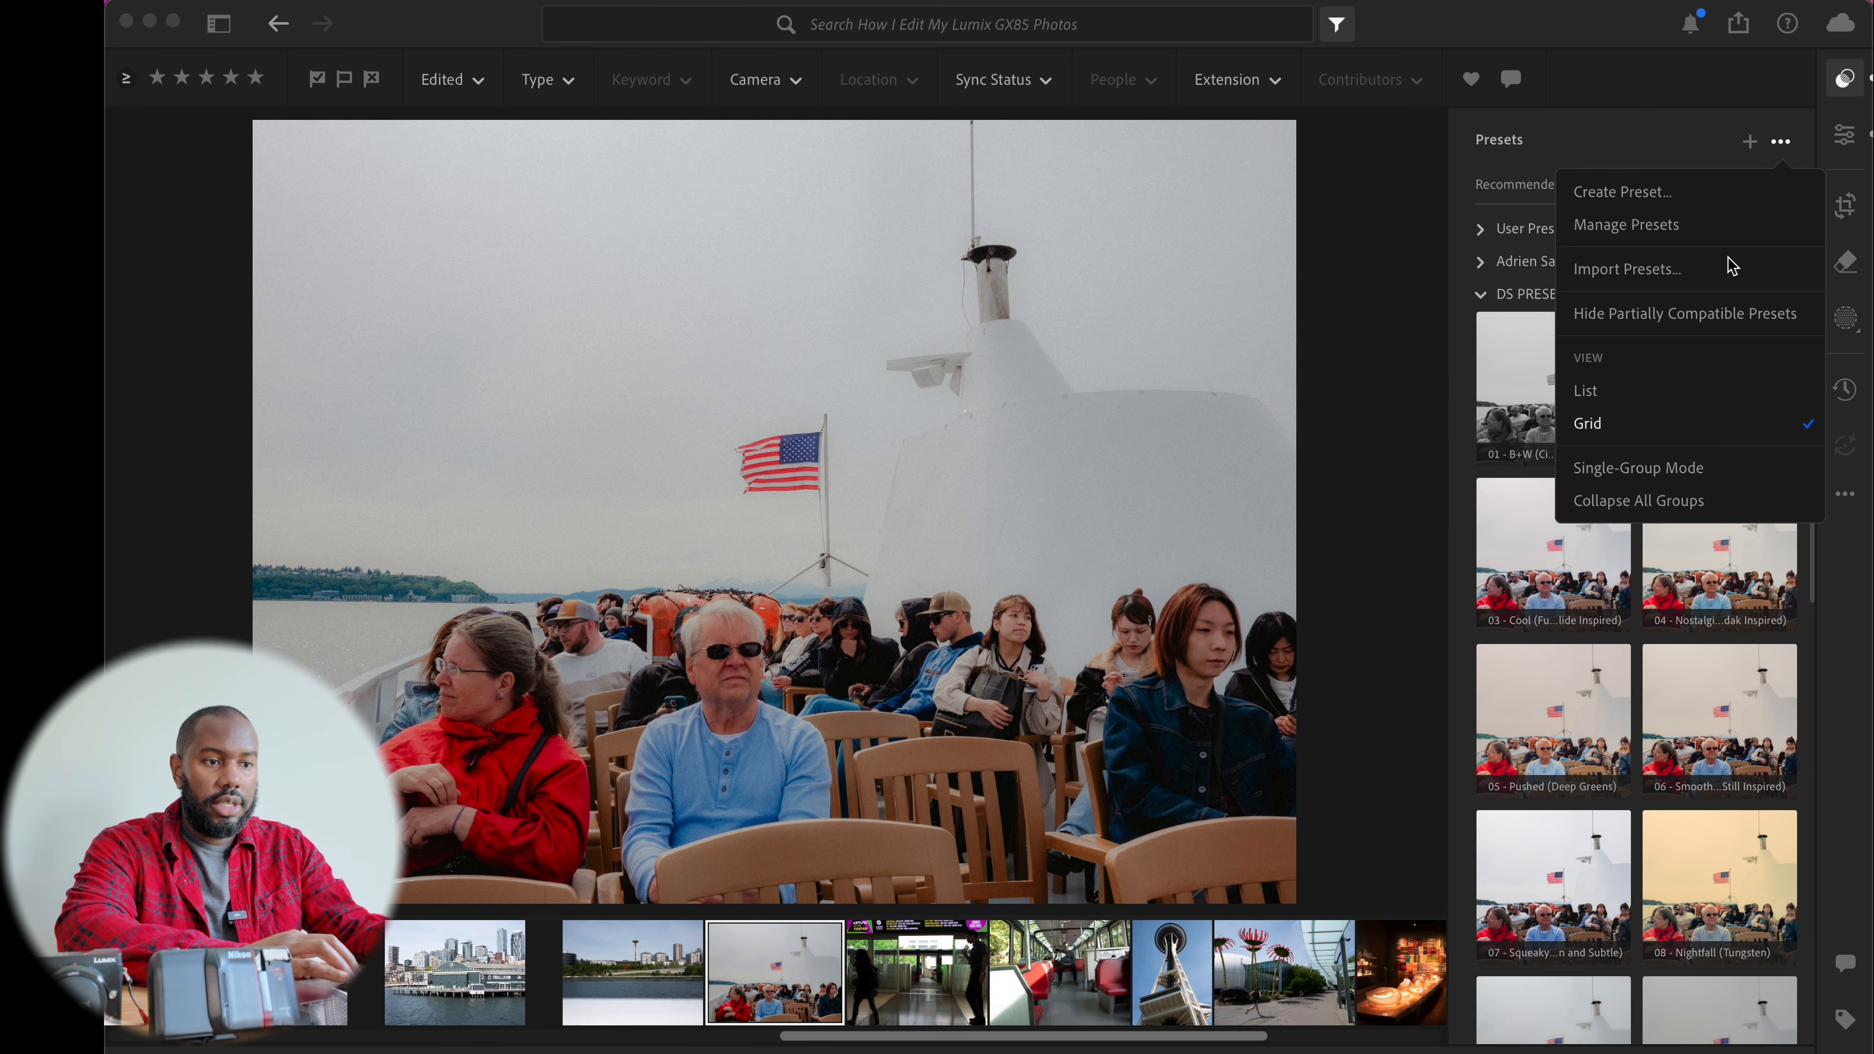
pyautogui.click(1629, 390)
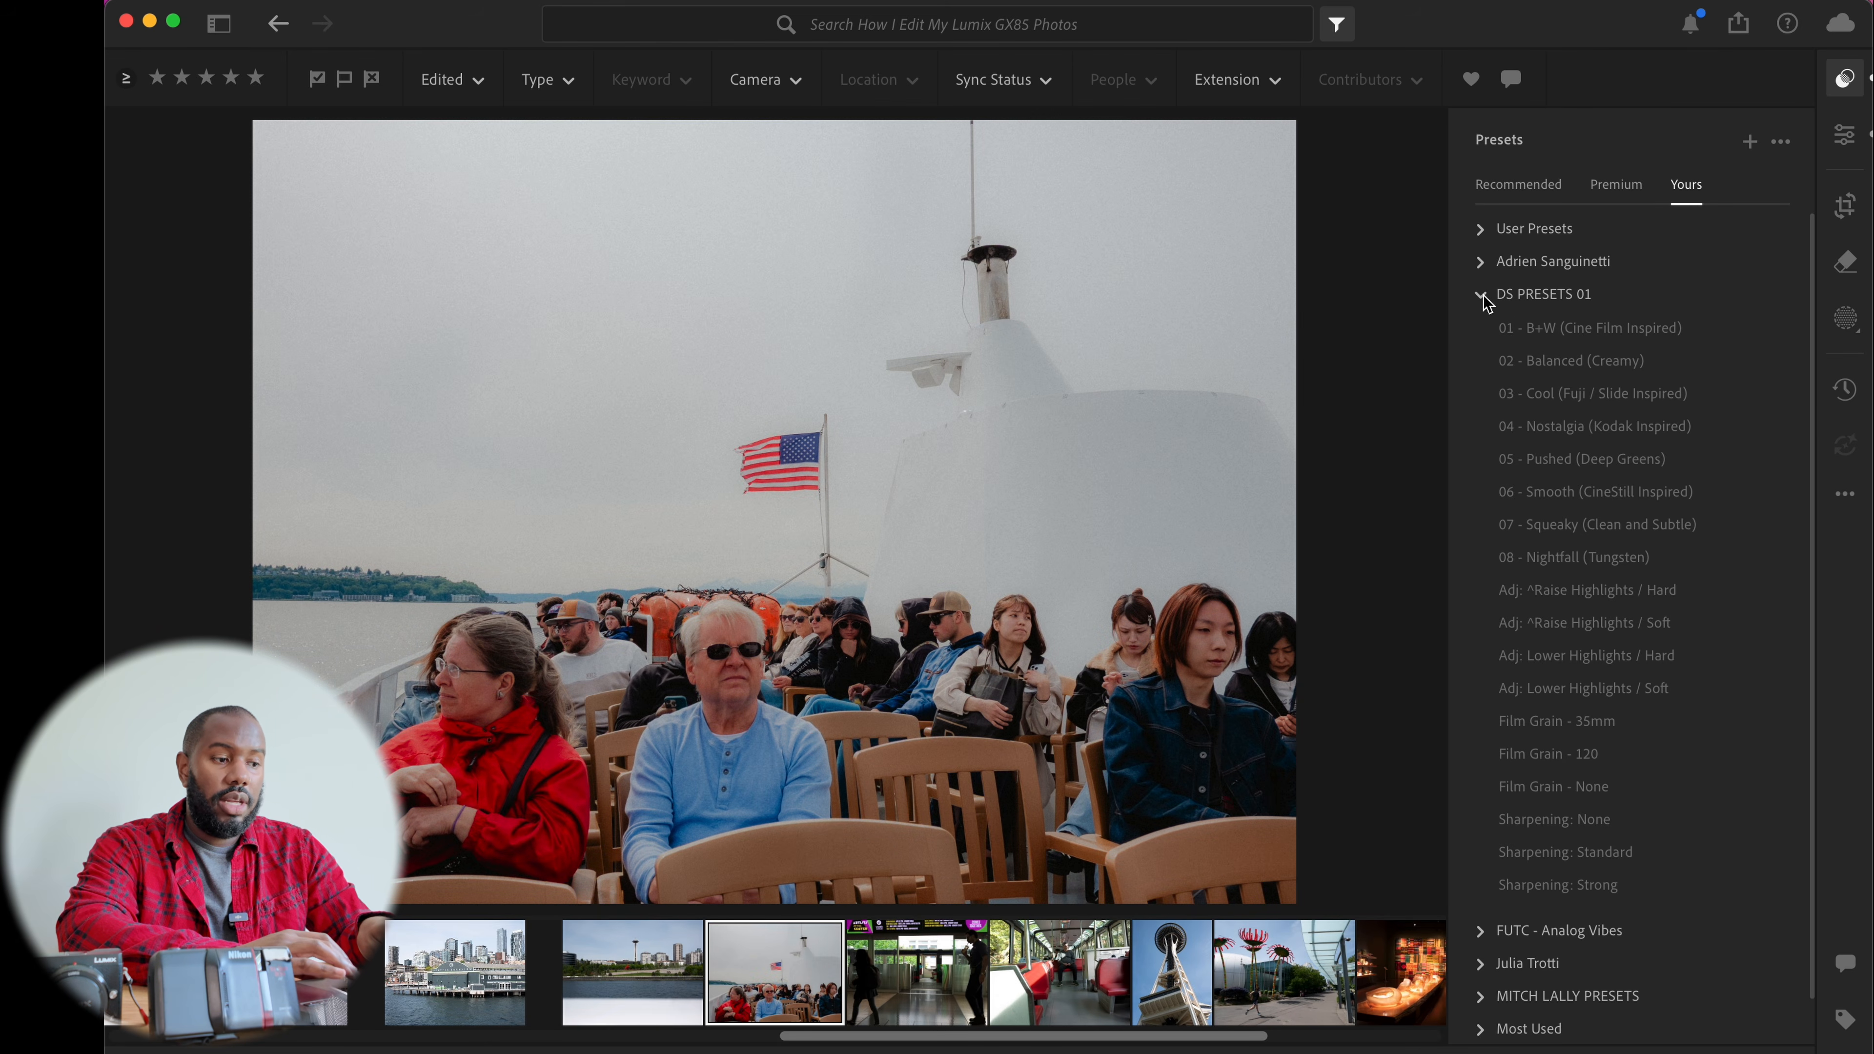
# Apply the Japan nostalgia-DS preset from the Most Used group to the ferry photo
pyautogui.click(1482, 295)
pyautogui.click(1497, 427)
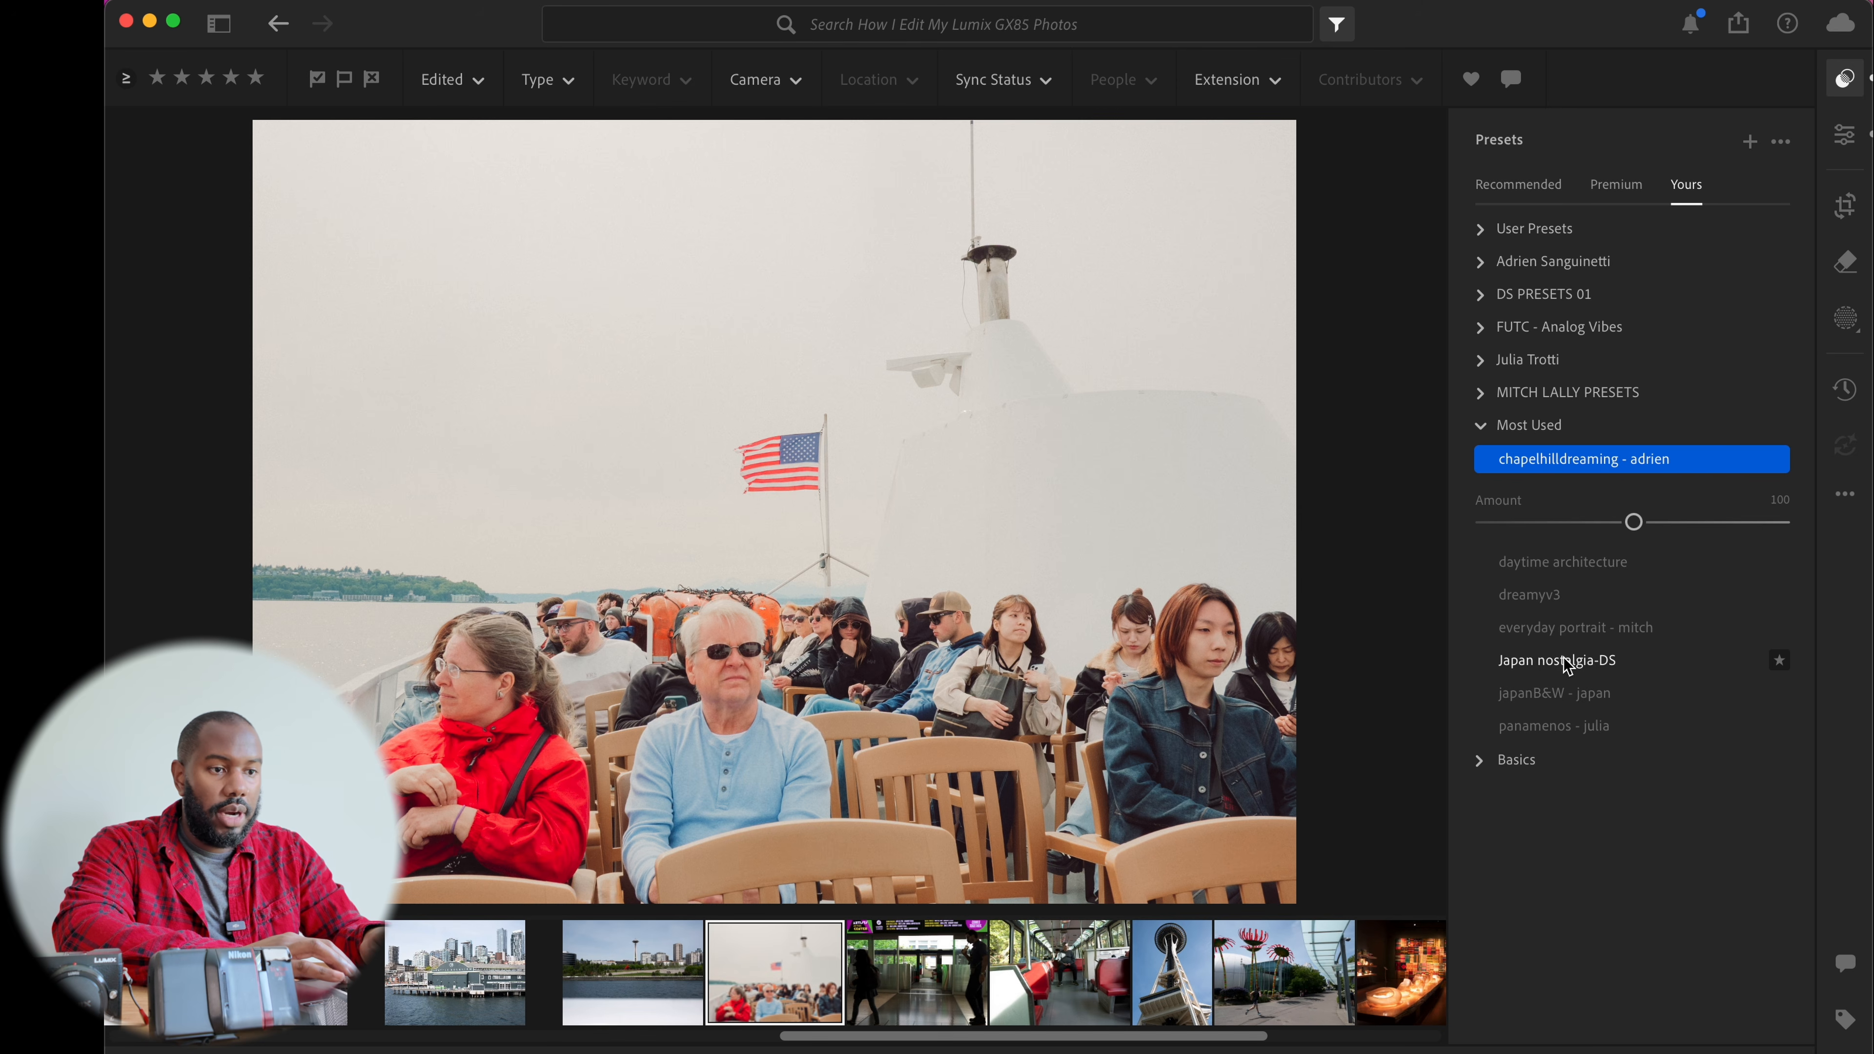
pyautogui.click(1564, 658)
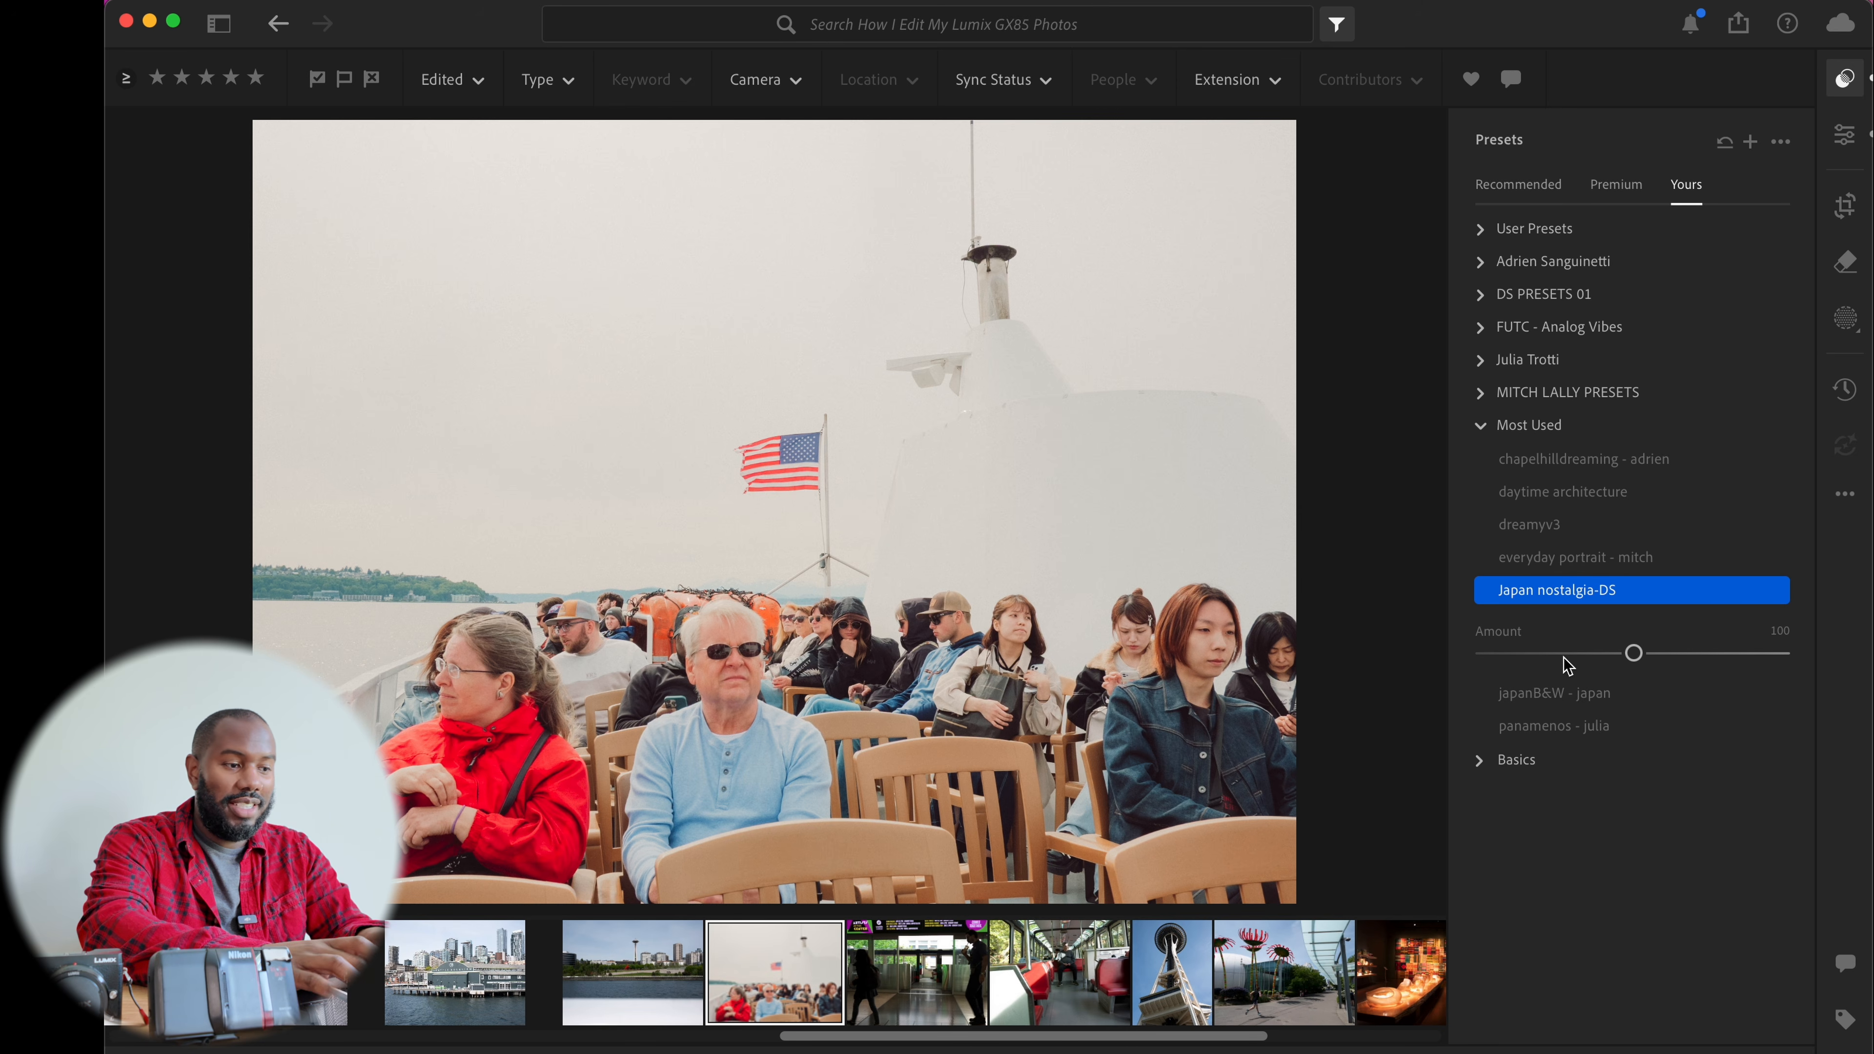
# Lower the ferry photo's exposure to +0.45 in the Edit panel and review the remaining adjustments
pyautogui.hotkey('shift', 'p')
pyautogui.press('e')
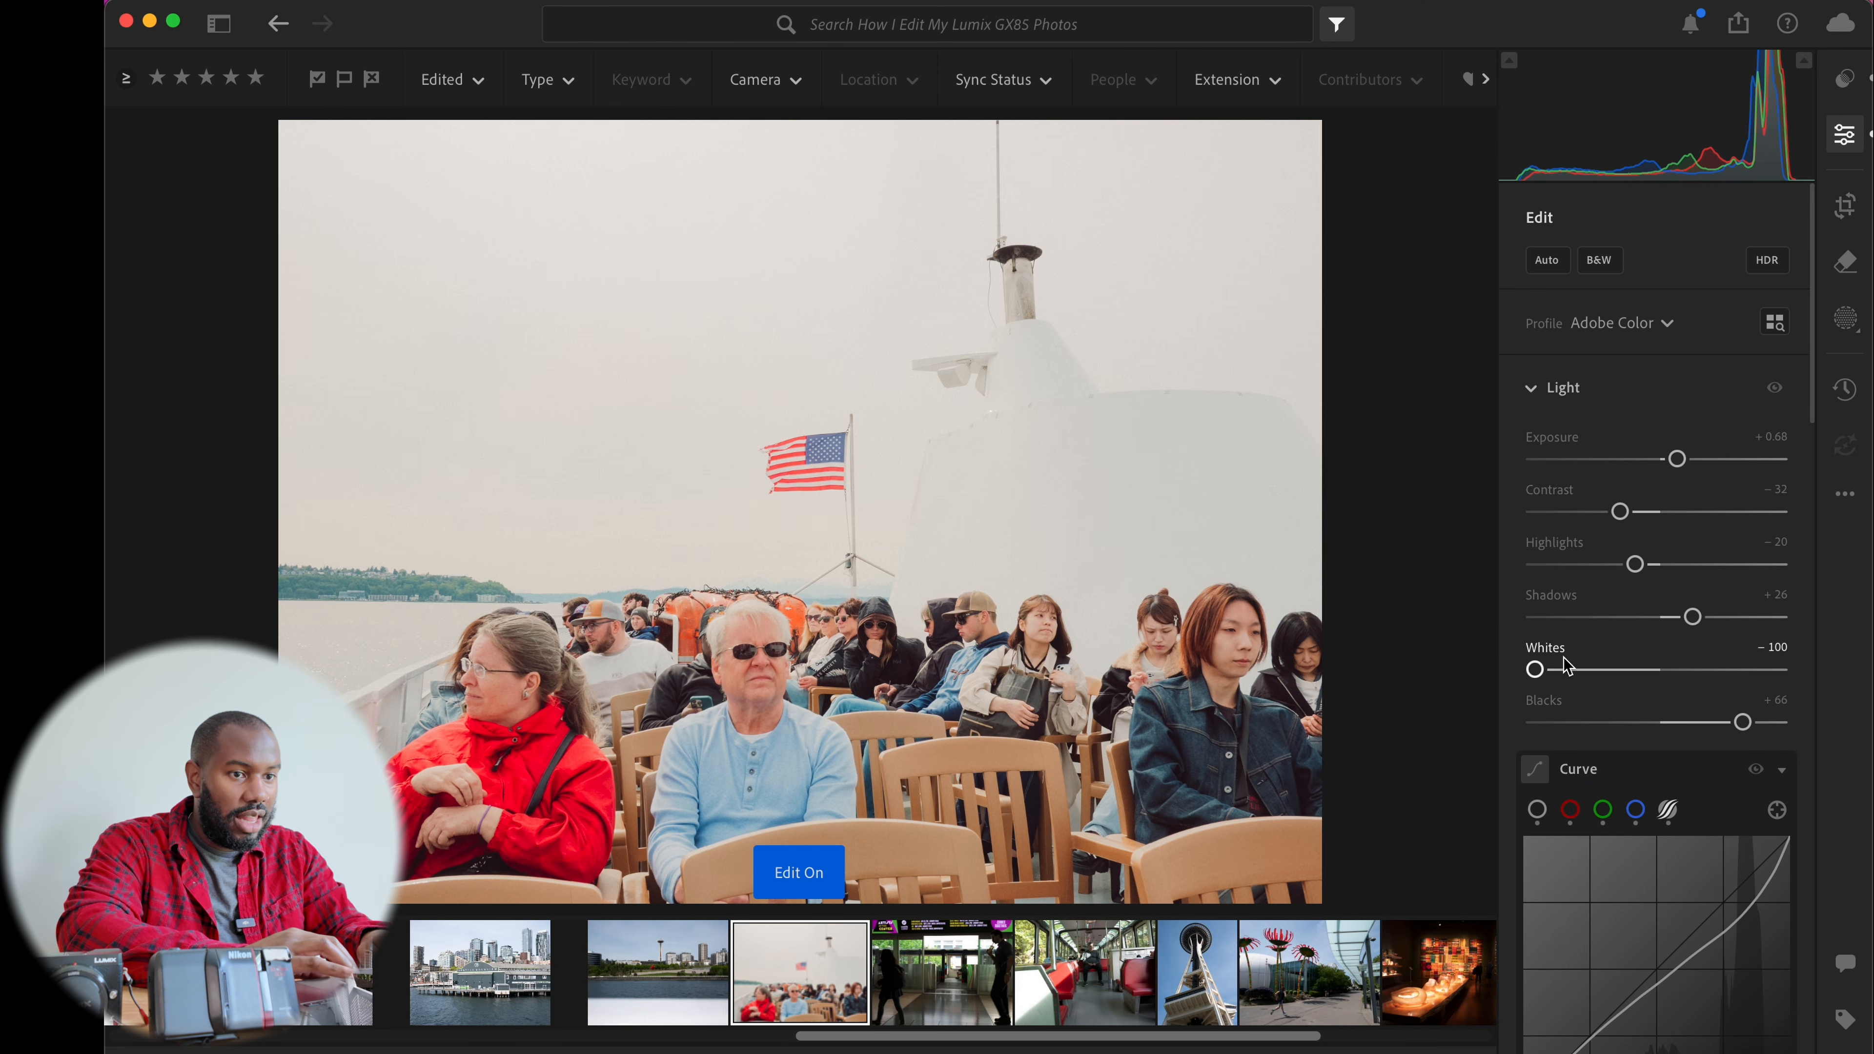
pyautogui.moveTo(1676, 461); pyautogui.dragTo(1670, 459)
pyautogui.scroll(-8, 1671, 461)
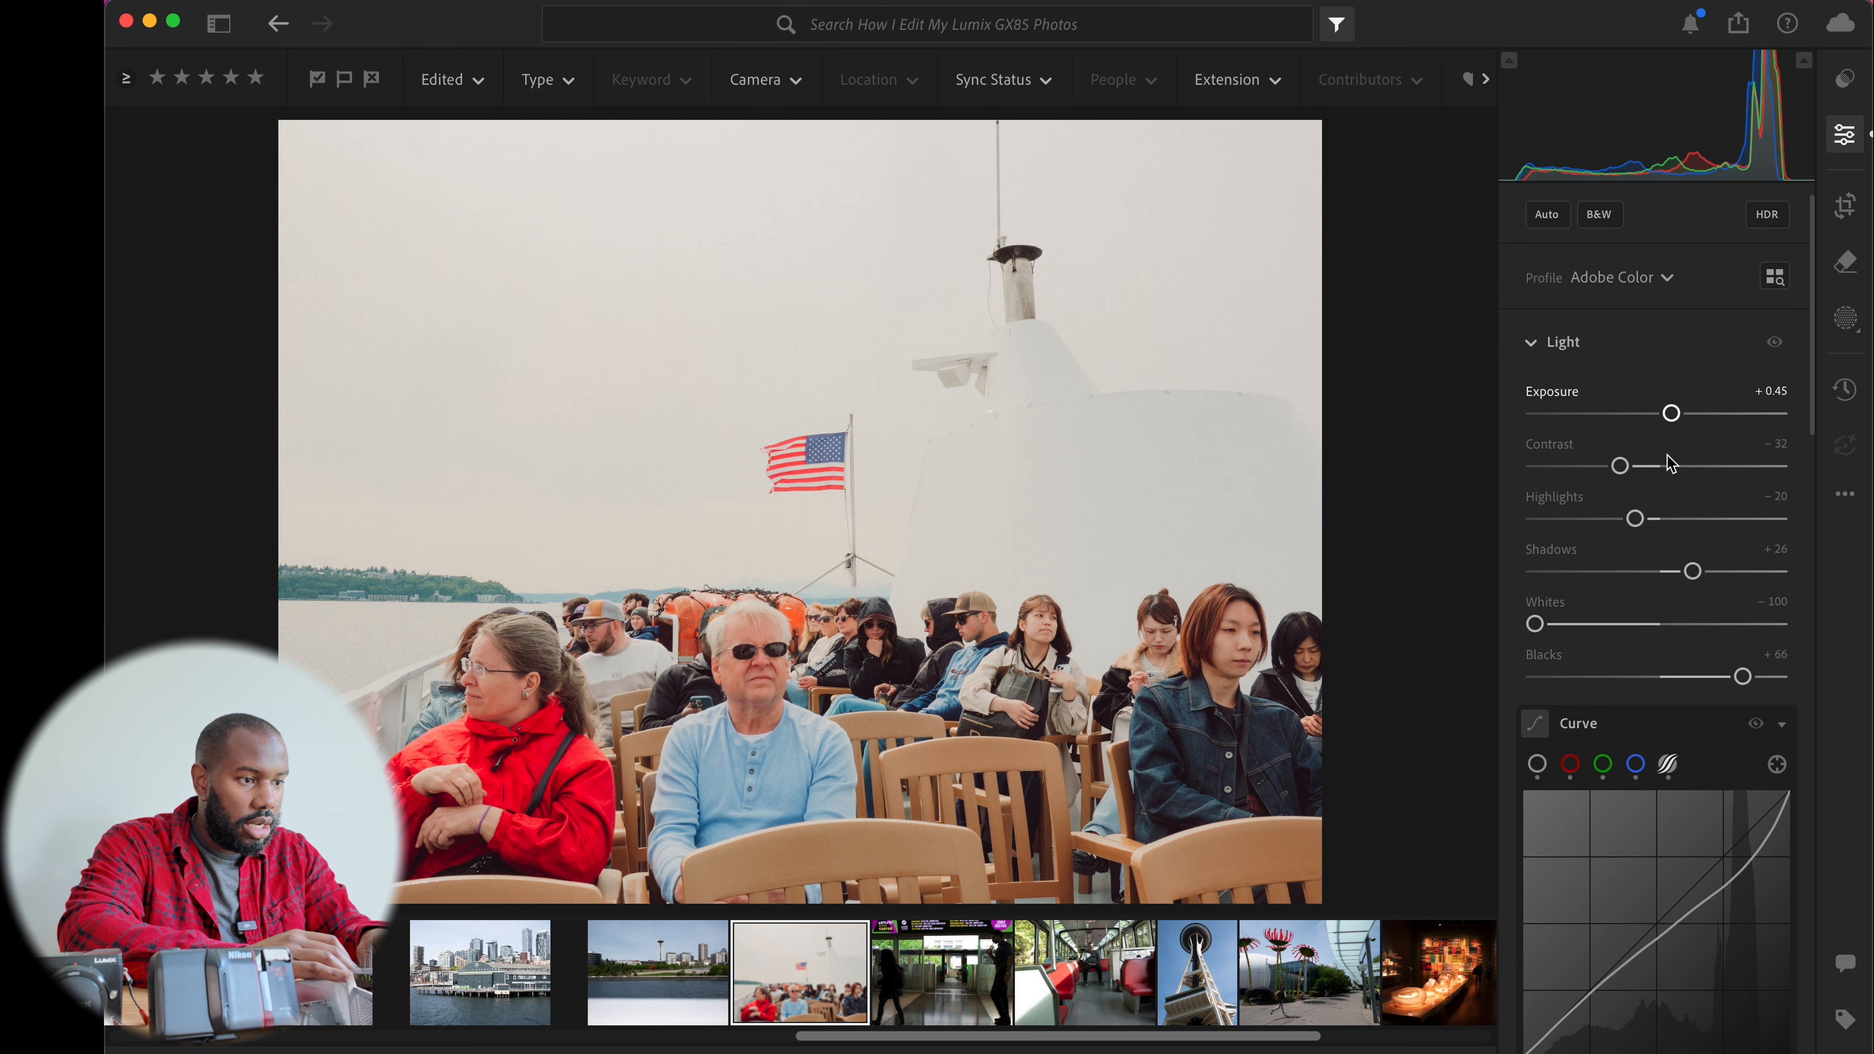
pyautogui.scroll(-3, 1667, 454)
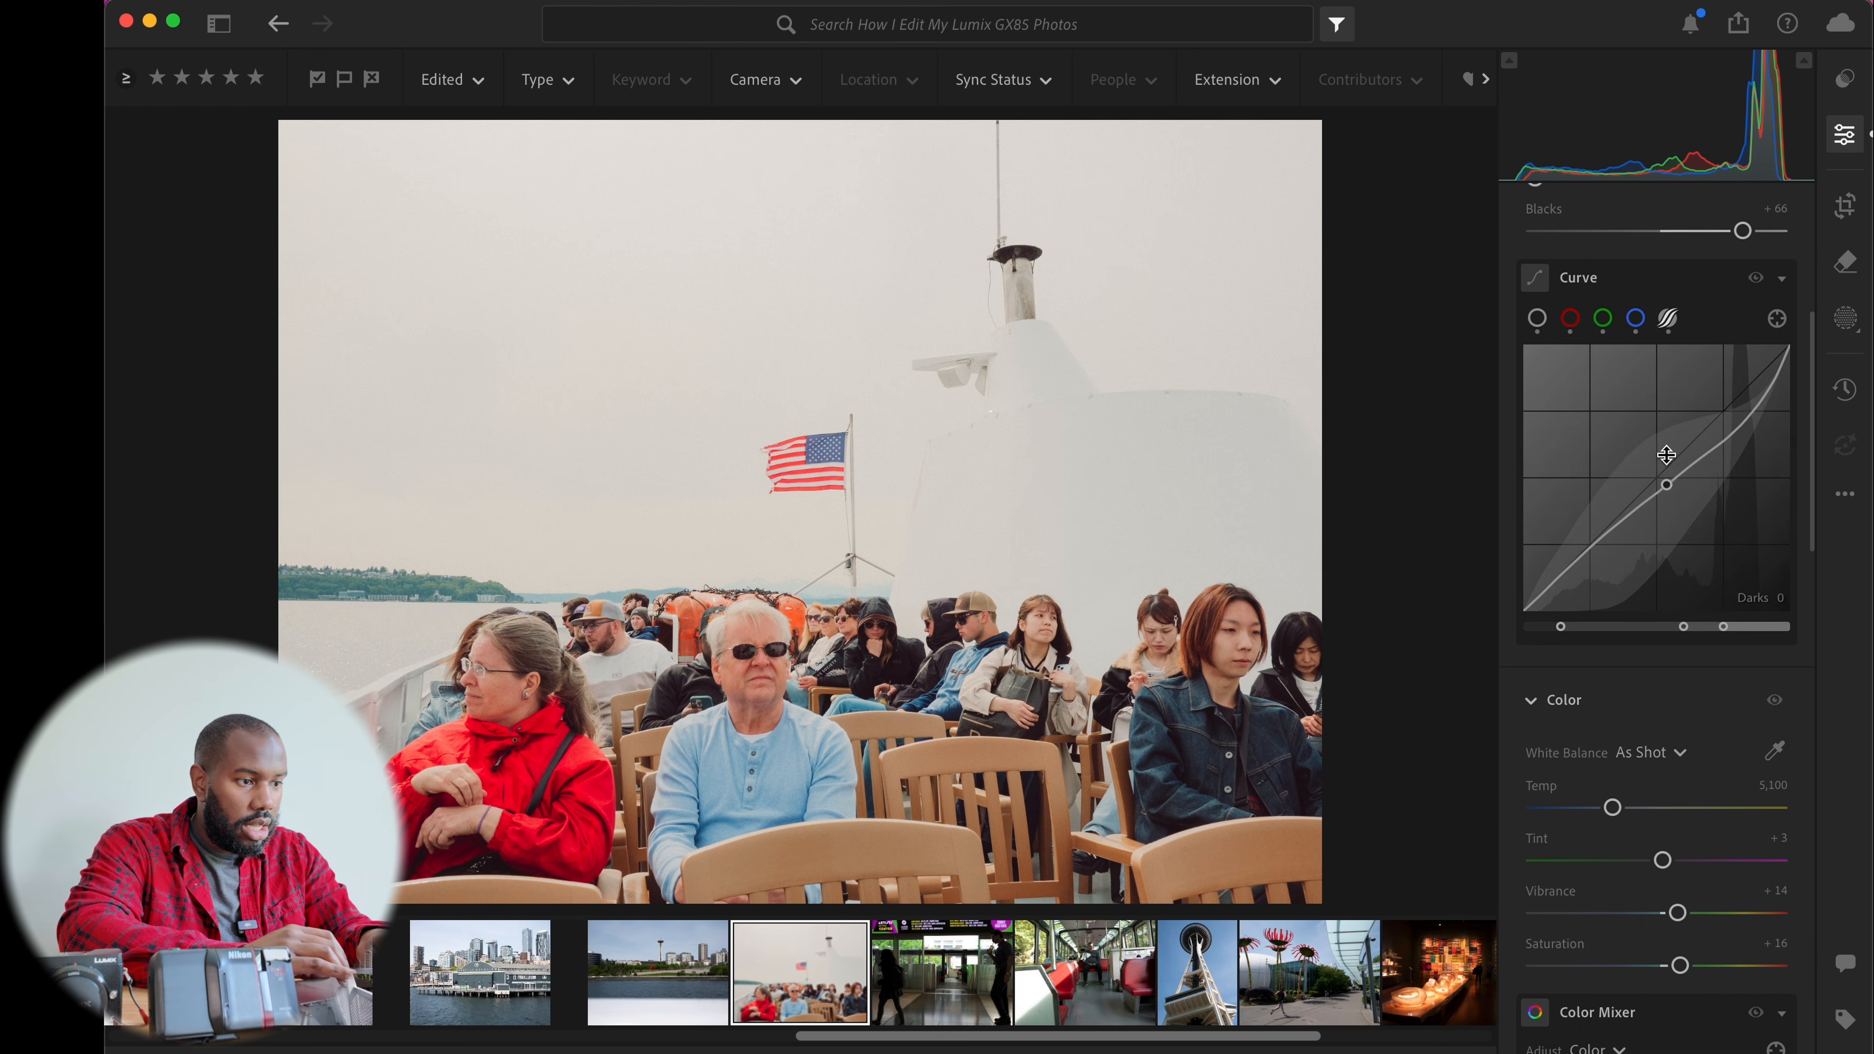
pyautogui.scroll(-8, 1669, 707)
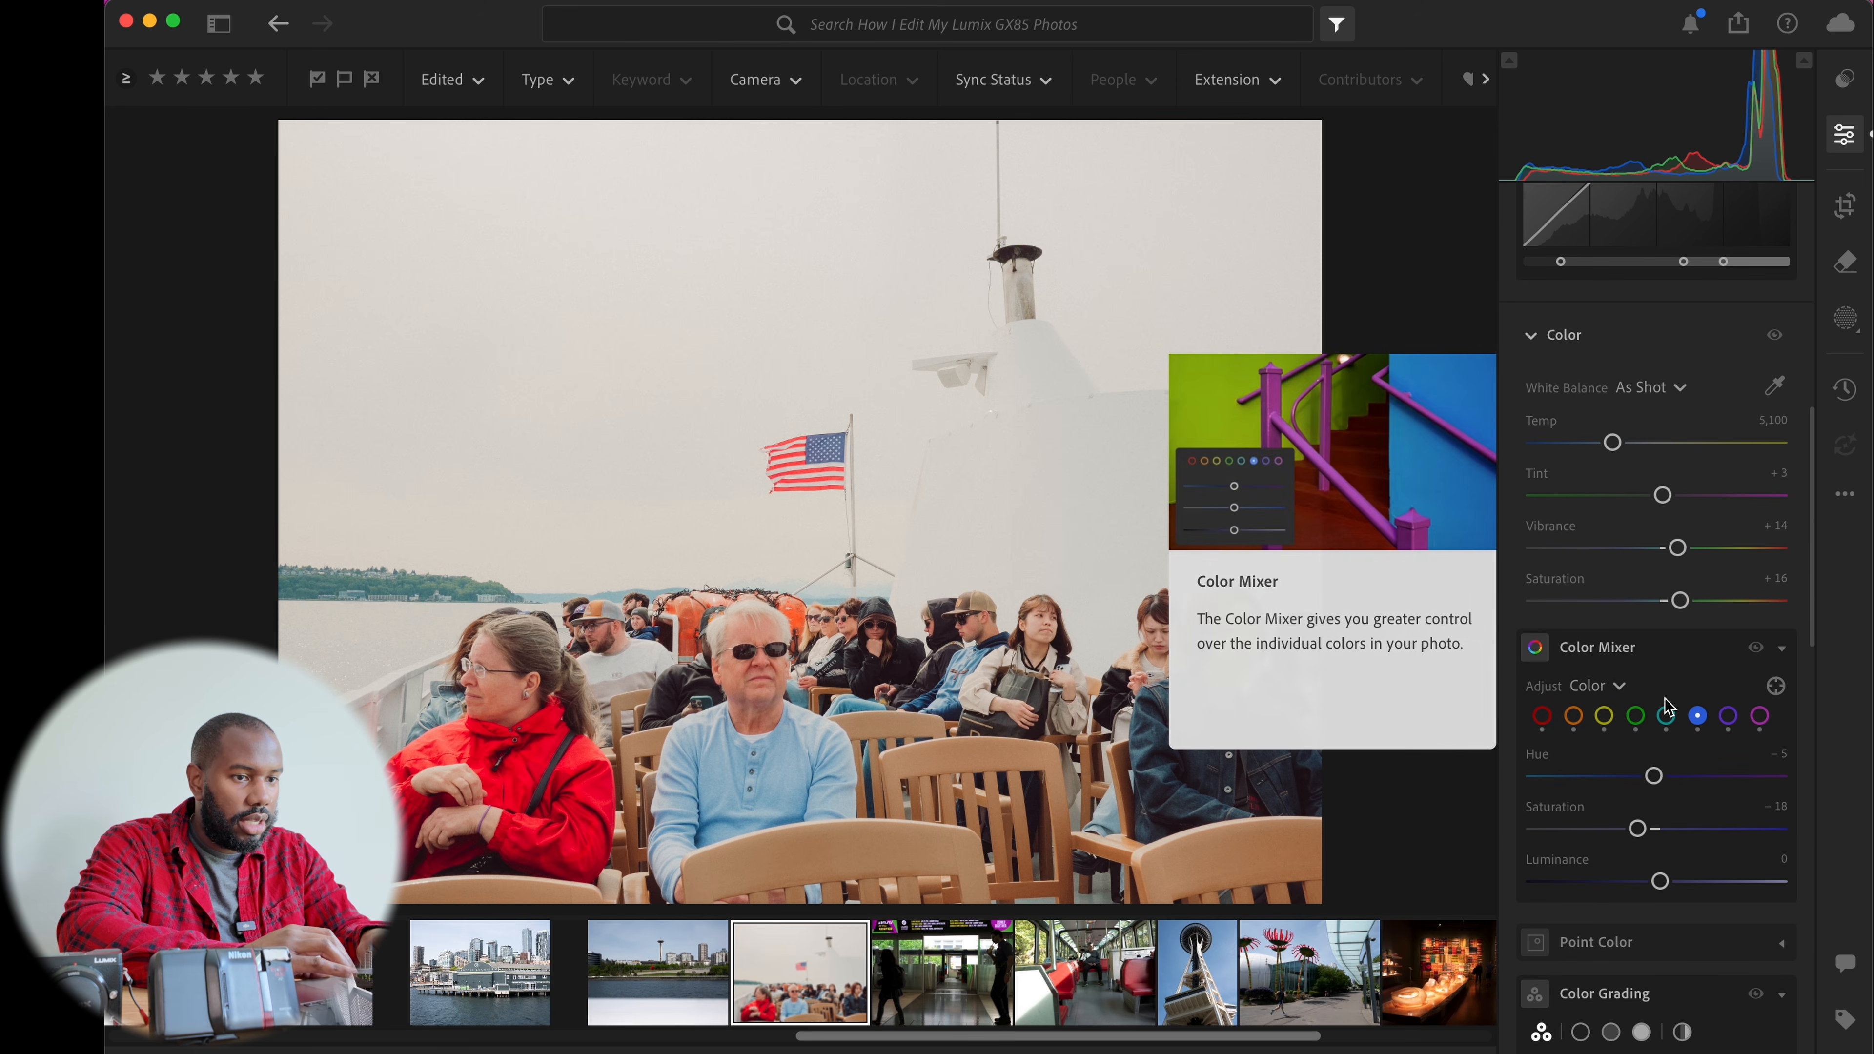
# Compare the edited ferry photo with its original and review its version history
pyautogui.press('e')
pyautogui.press('\\')
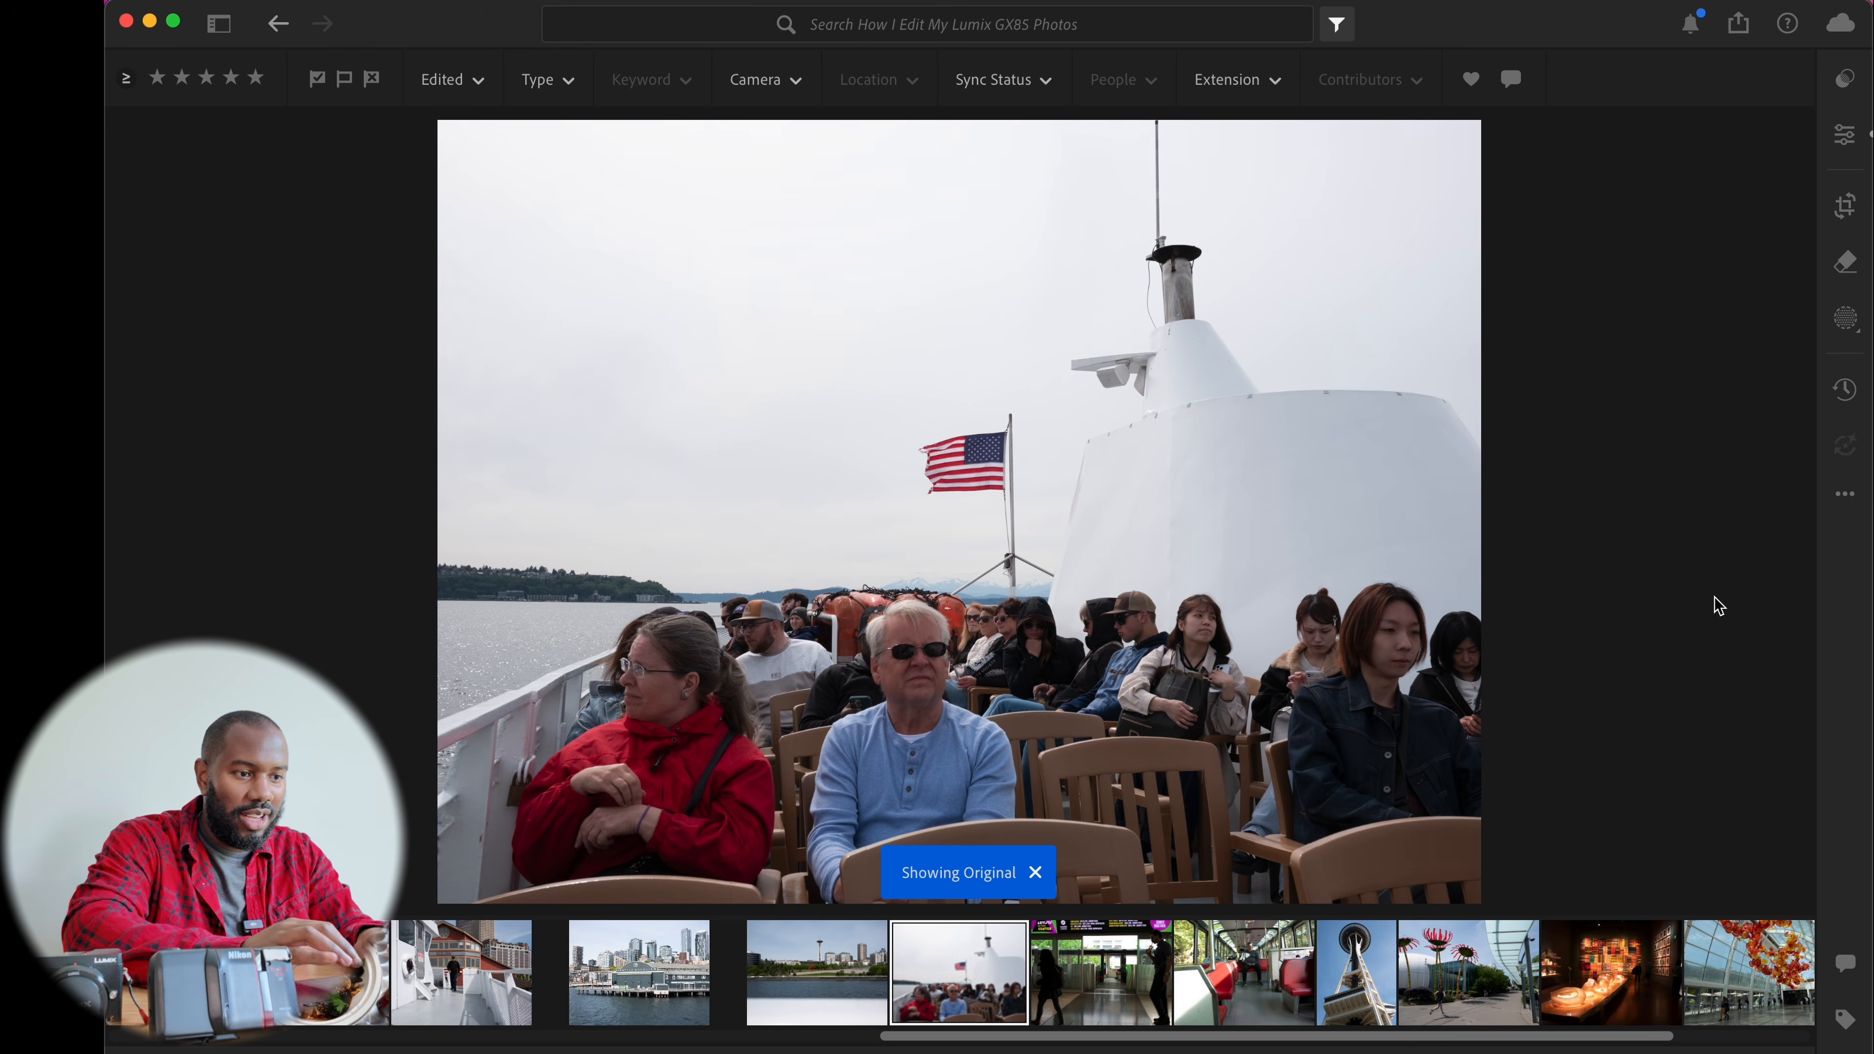
pyautogui.press('\\')
pyautogui.click(1845, 389)
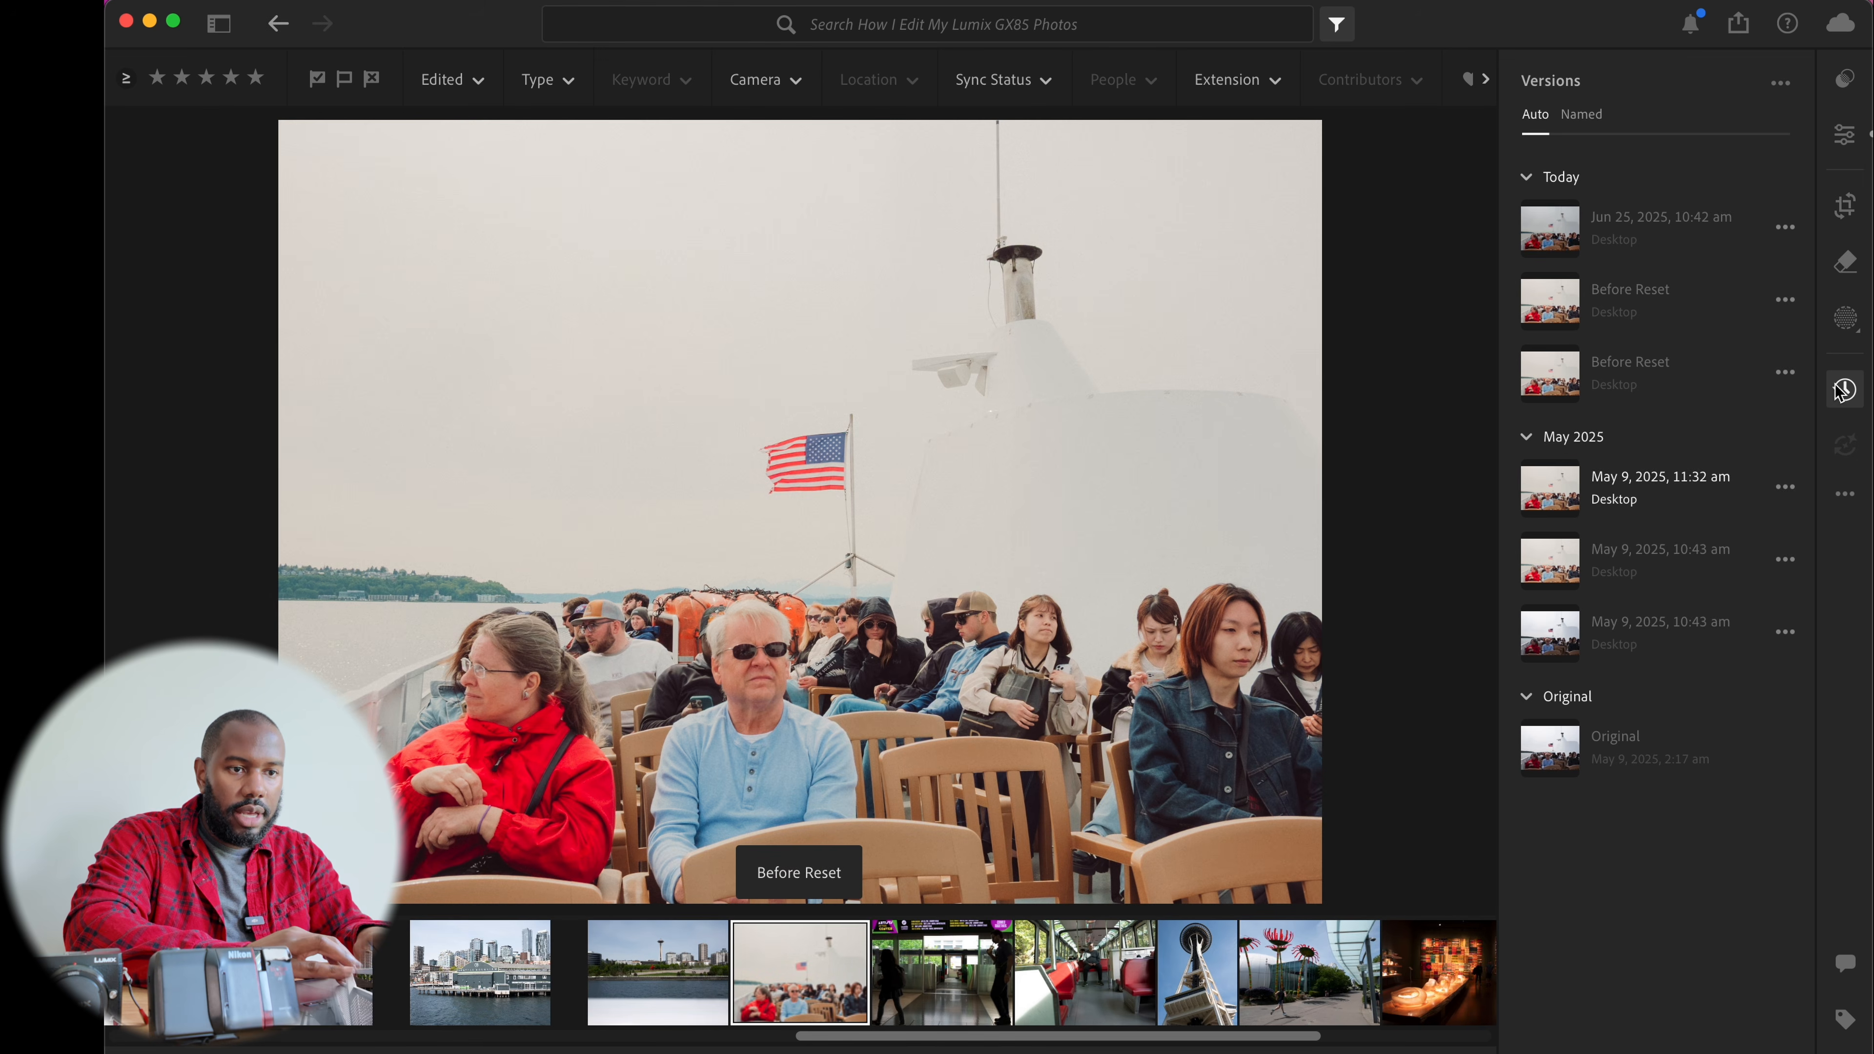
pyautogui.click(1844, 392)
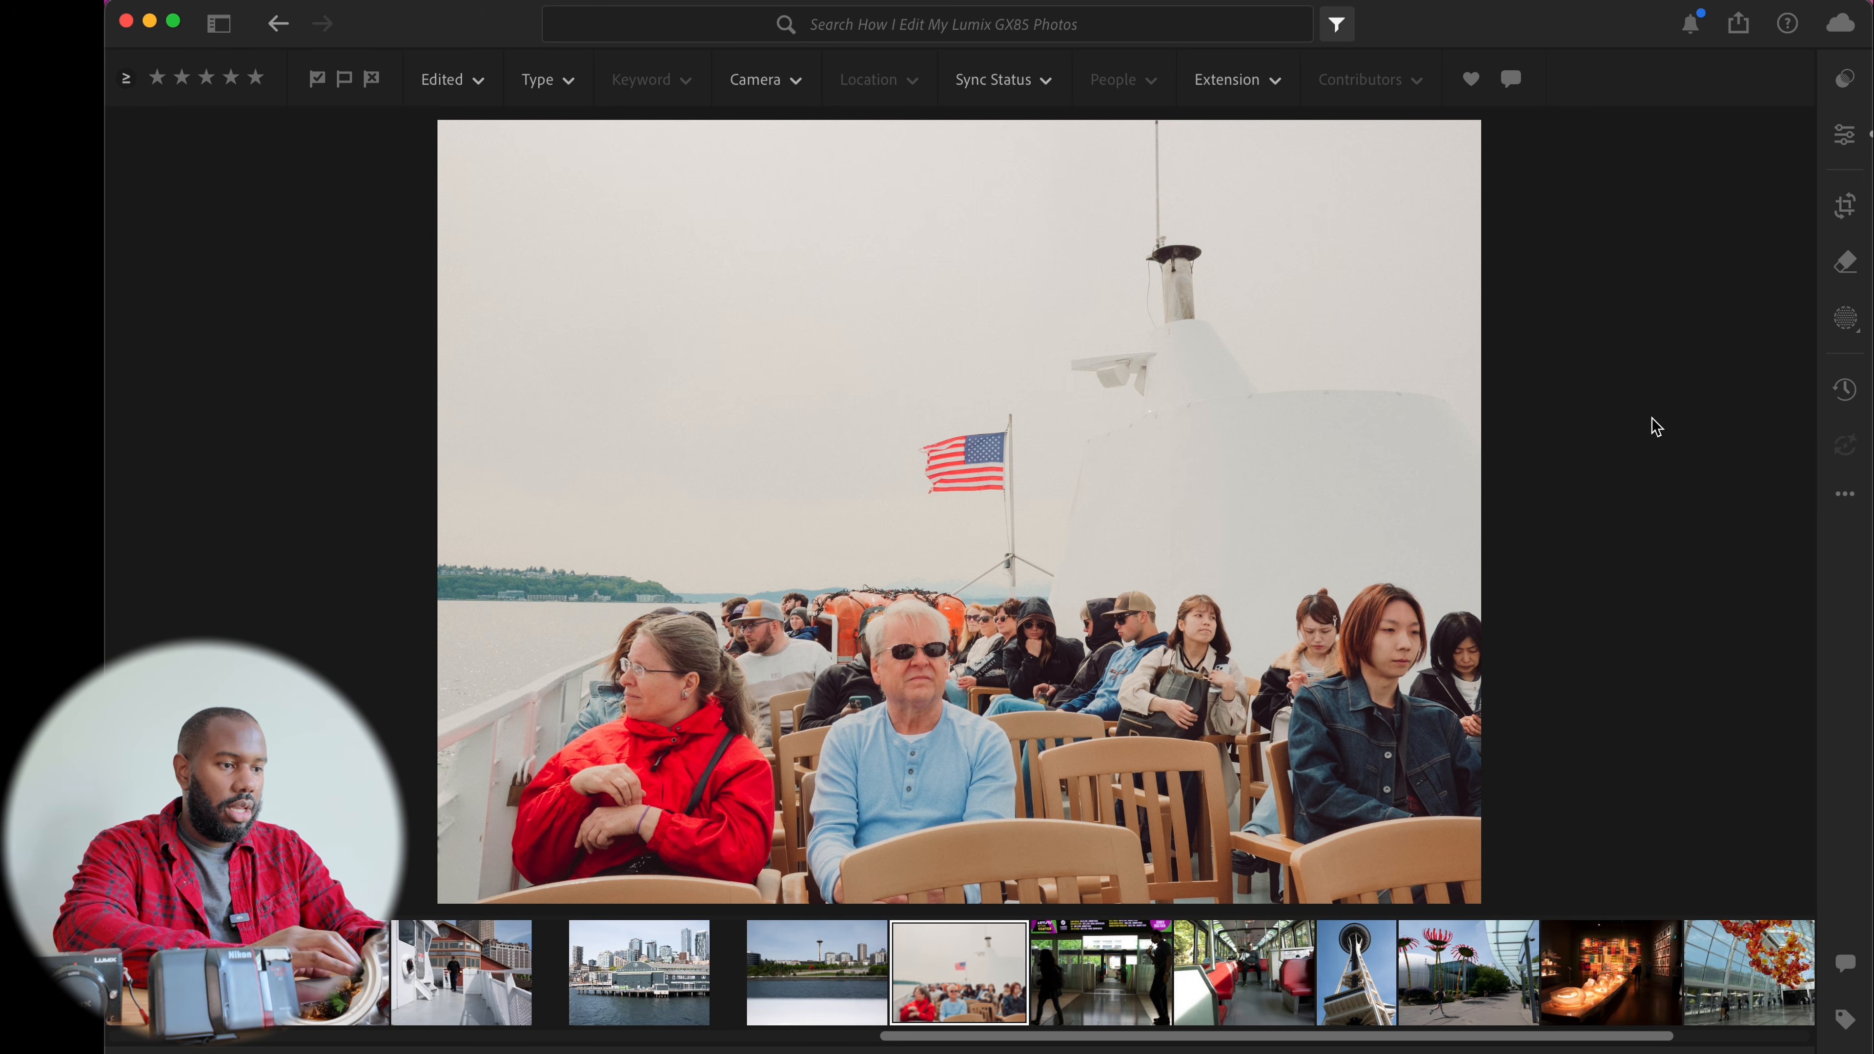
# Compare the ferry photo's edit settings with the neighbouring unedited photo in the filmstrip
pyautogui.press('e')
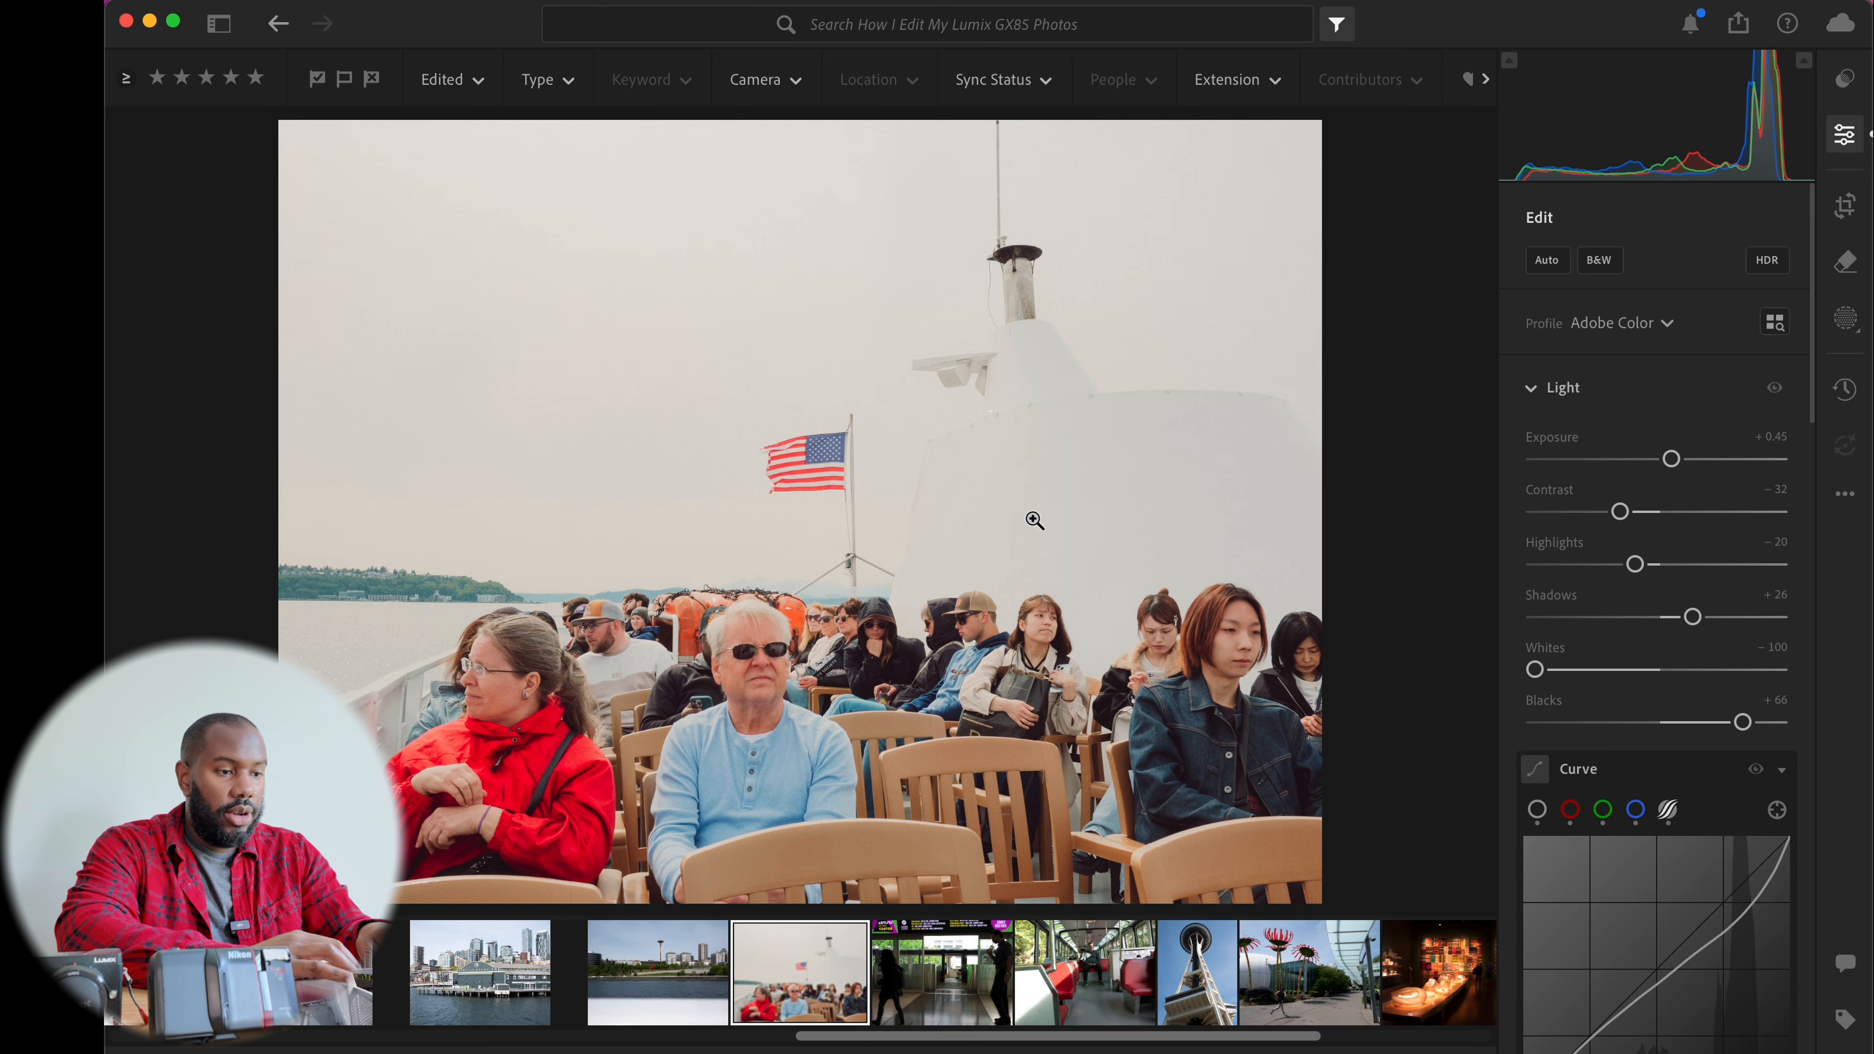
pyautogui.press('Left')
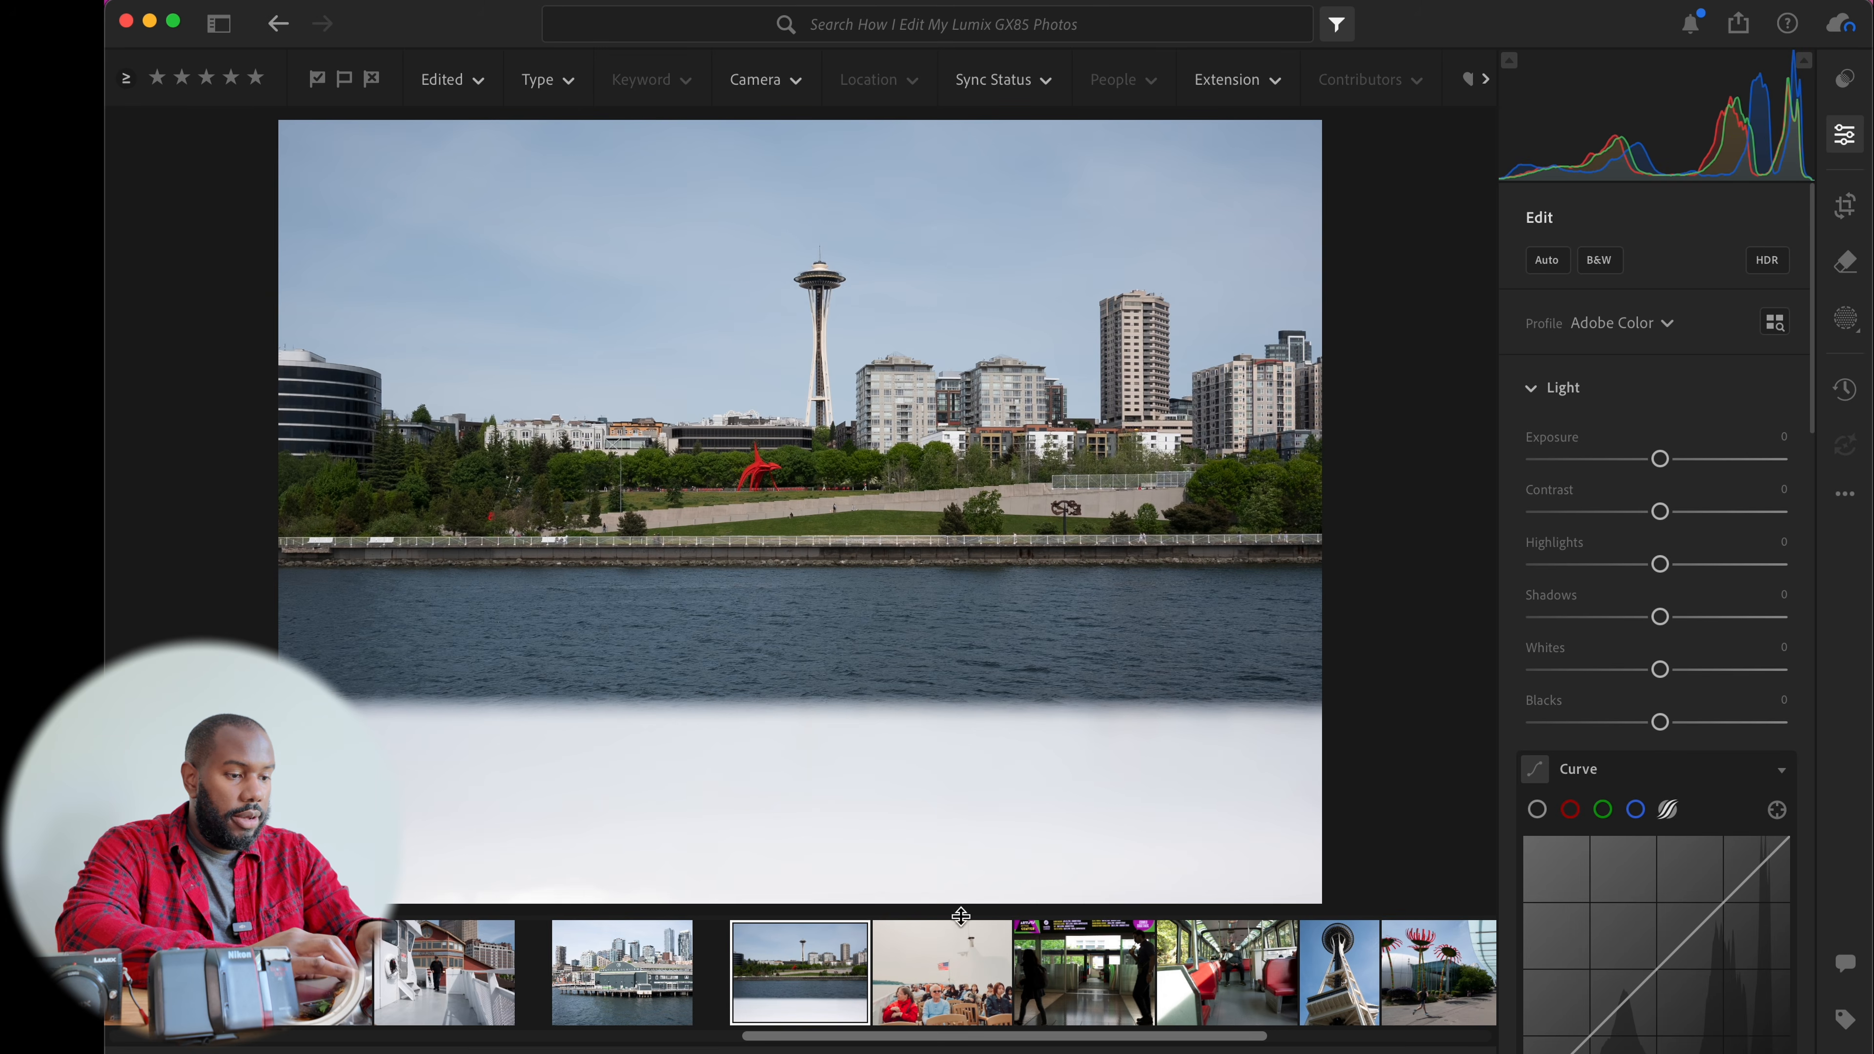
pyautogui.click(950, 959)
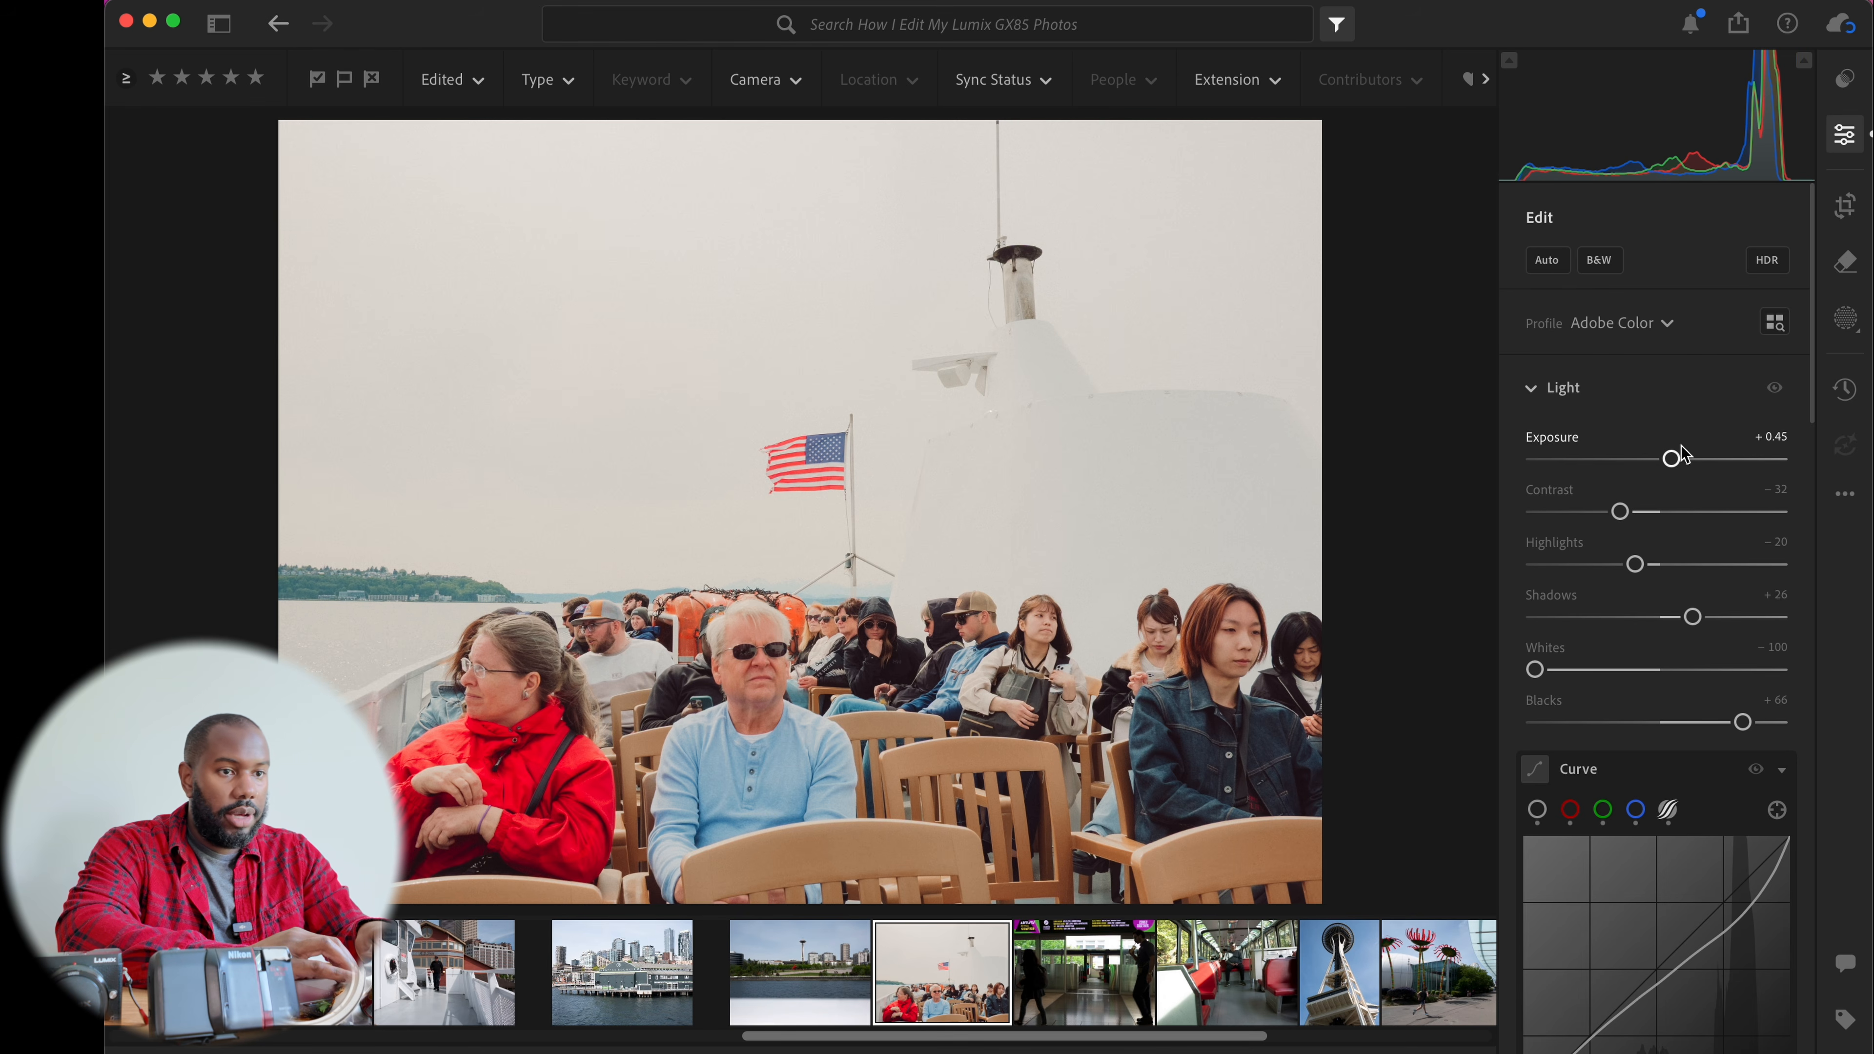
pyautogui.press('e')
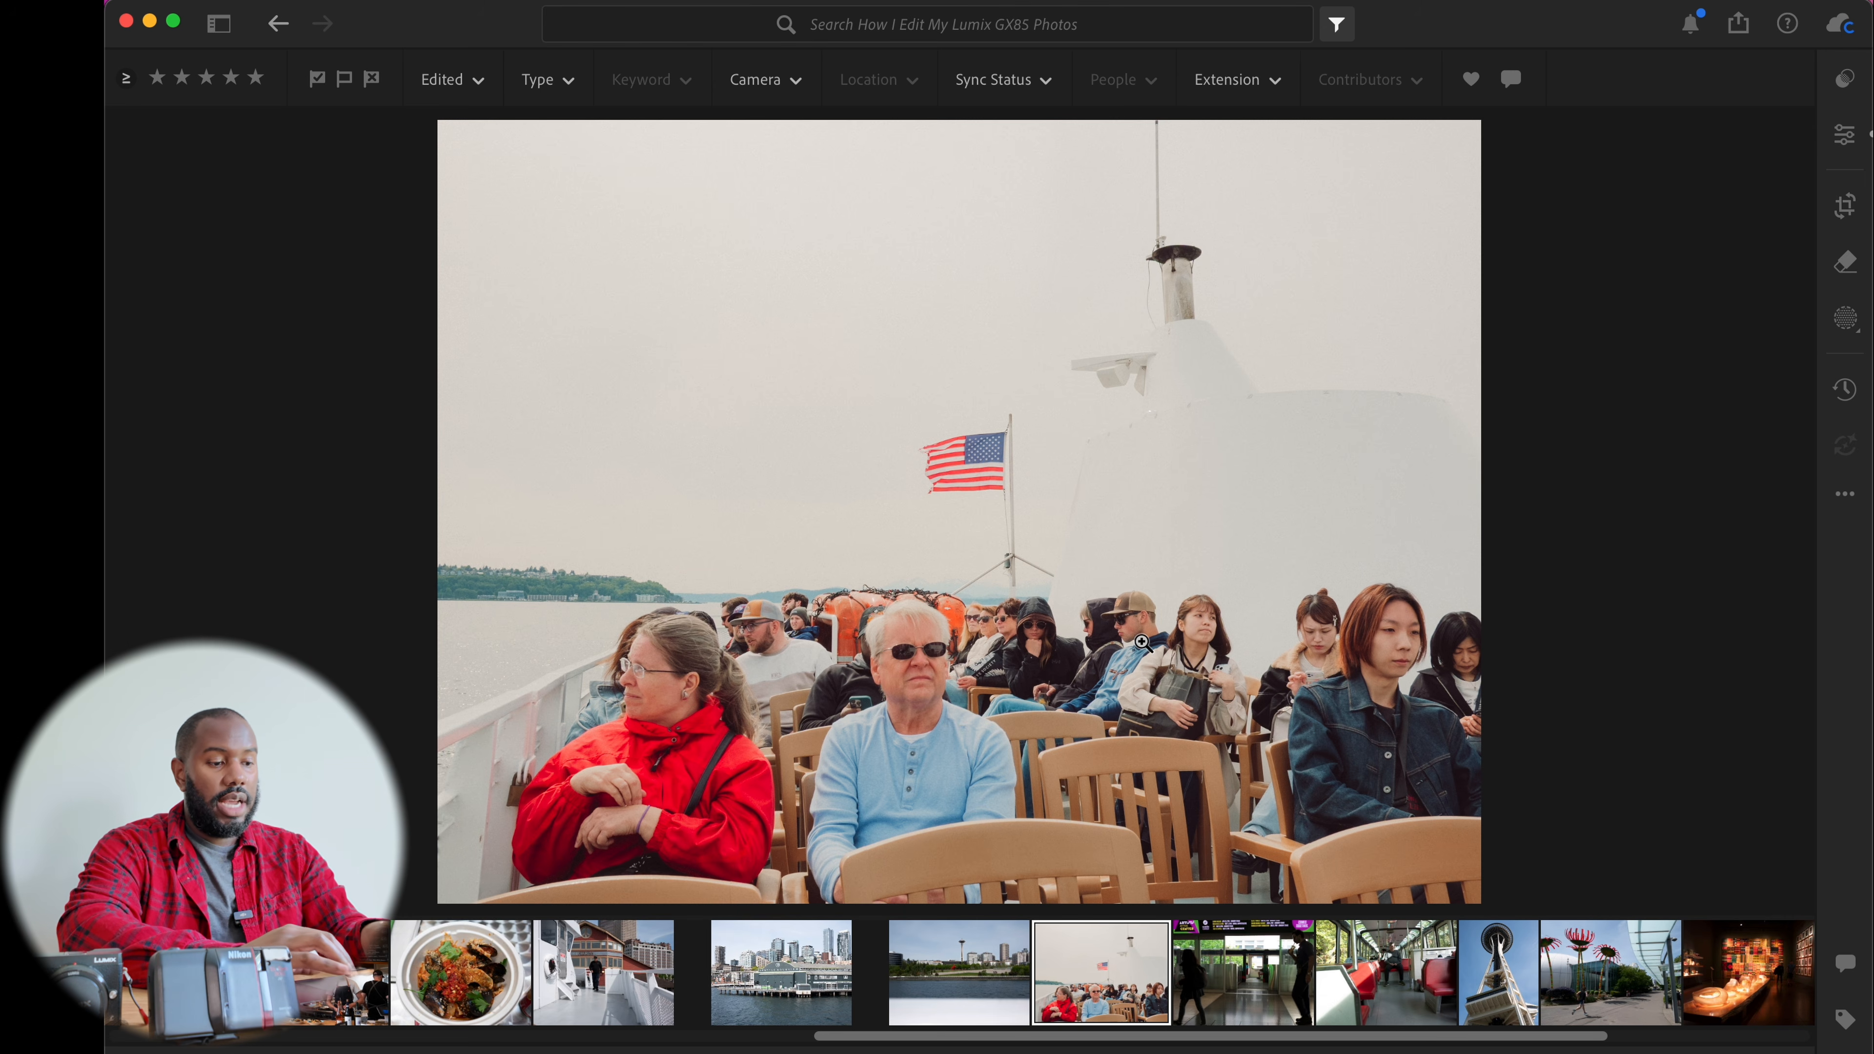
# Return to the grid, select the other 26 photos in the album and paste the copied edit settings onto them
pyautogui.hotkey('shift', 'g')
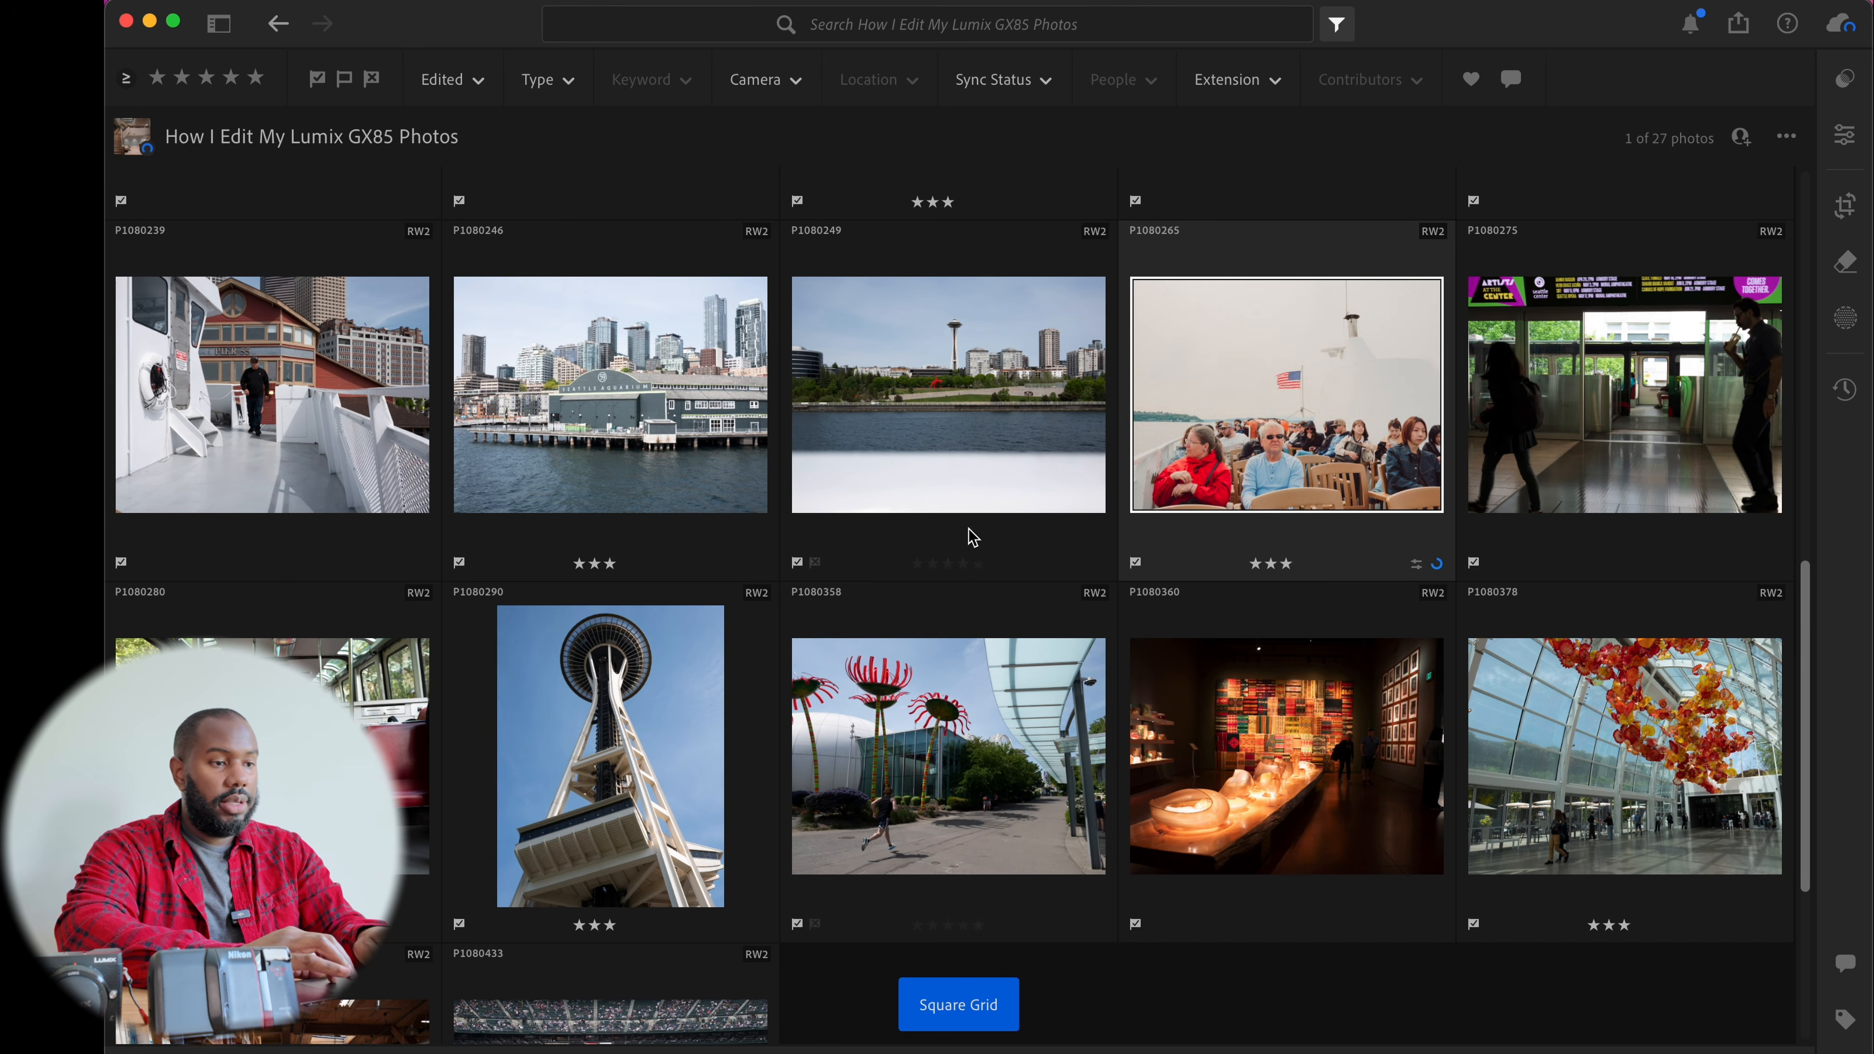
pyautogui.scroll(10, 995, 544)
pyautogui.scroll(-15, 895, 564)
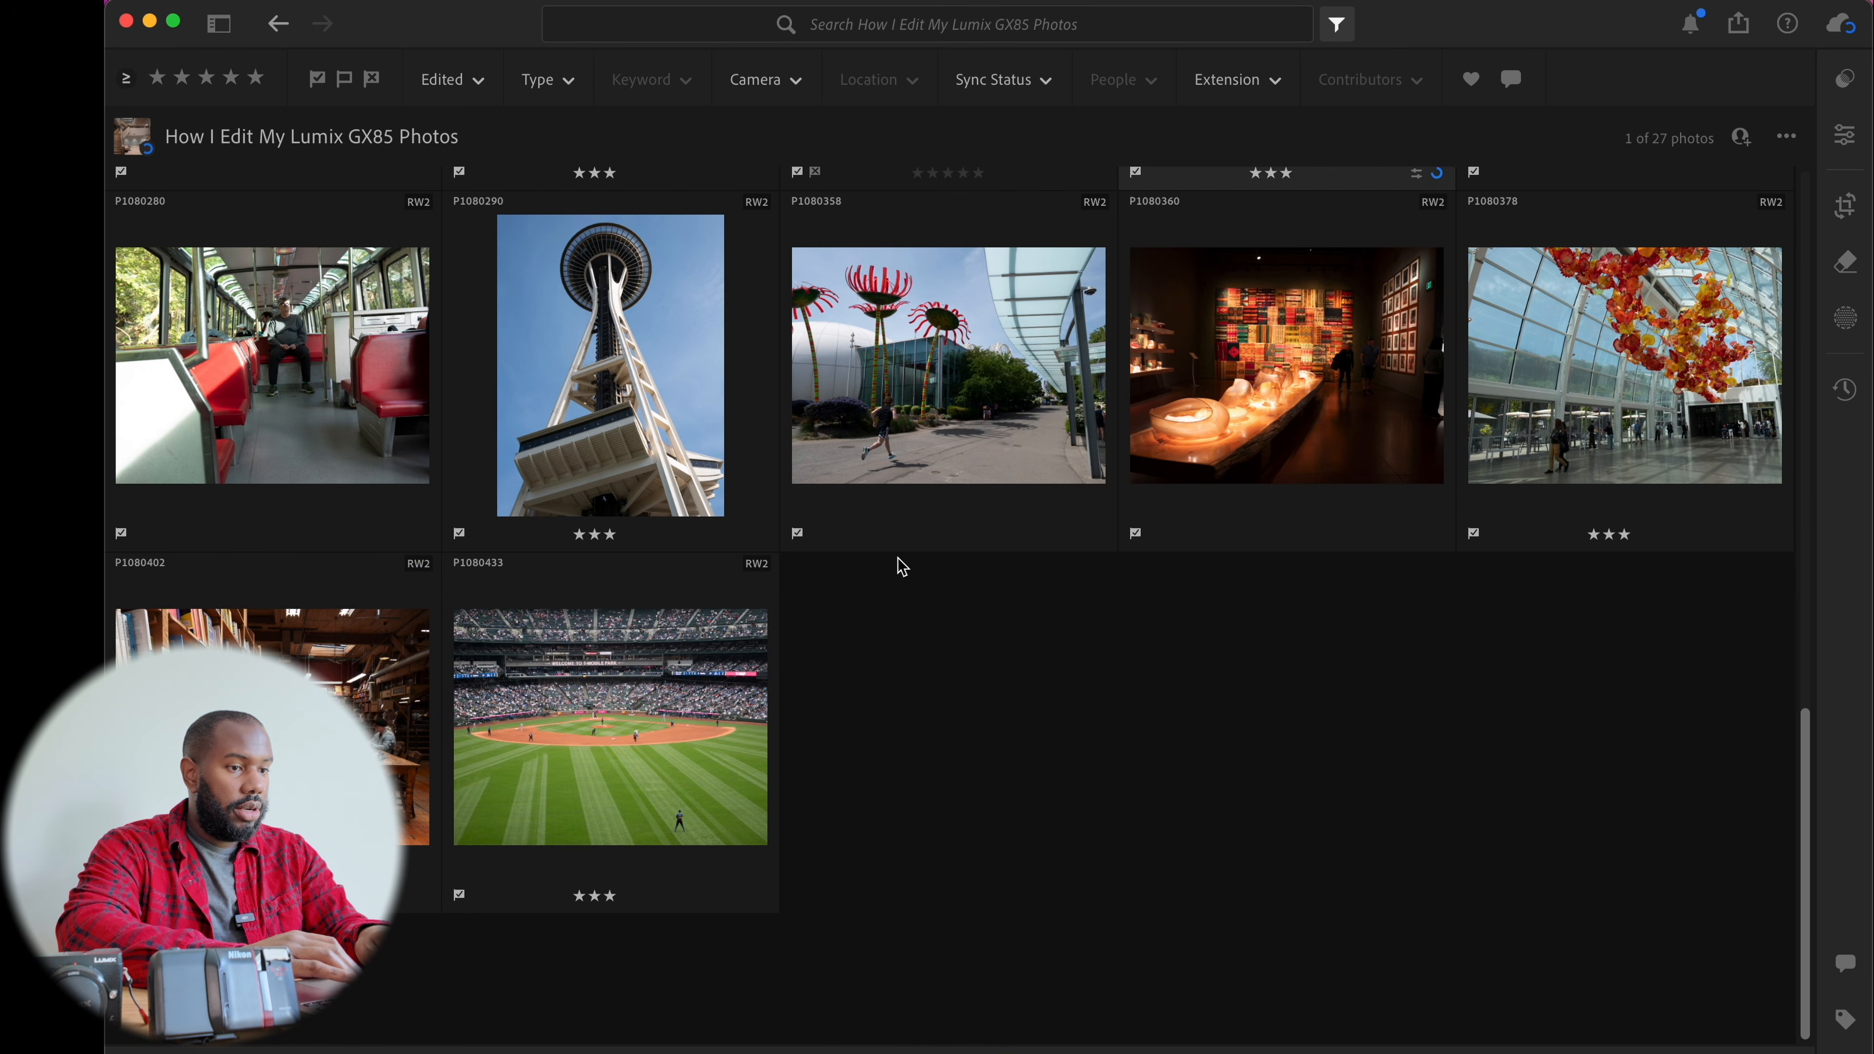
pyautogui.keyDown('shift'); pyautogui.click(721, 696); pyautogui.keyUp('shift')
pyautogui.scroll(10, 996, 775)
pyautogui.keyDown('super'); pyautogui.click(1342, 895); pyautogui.keyUp('super')
pyautogui.press('super+v')
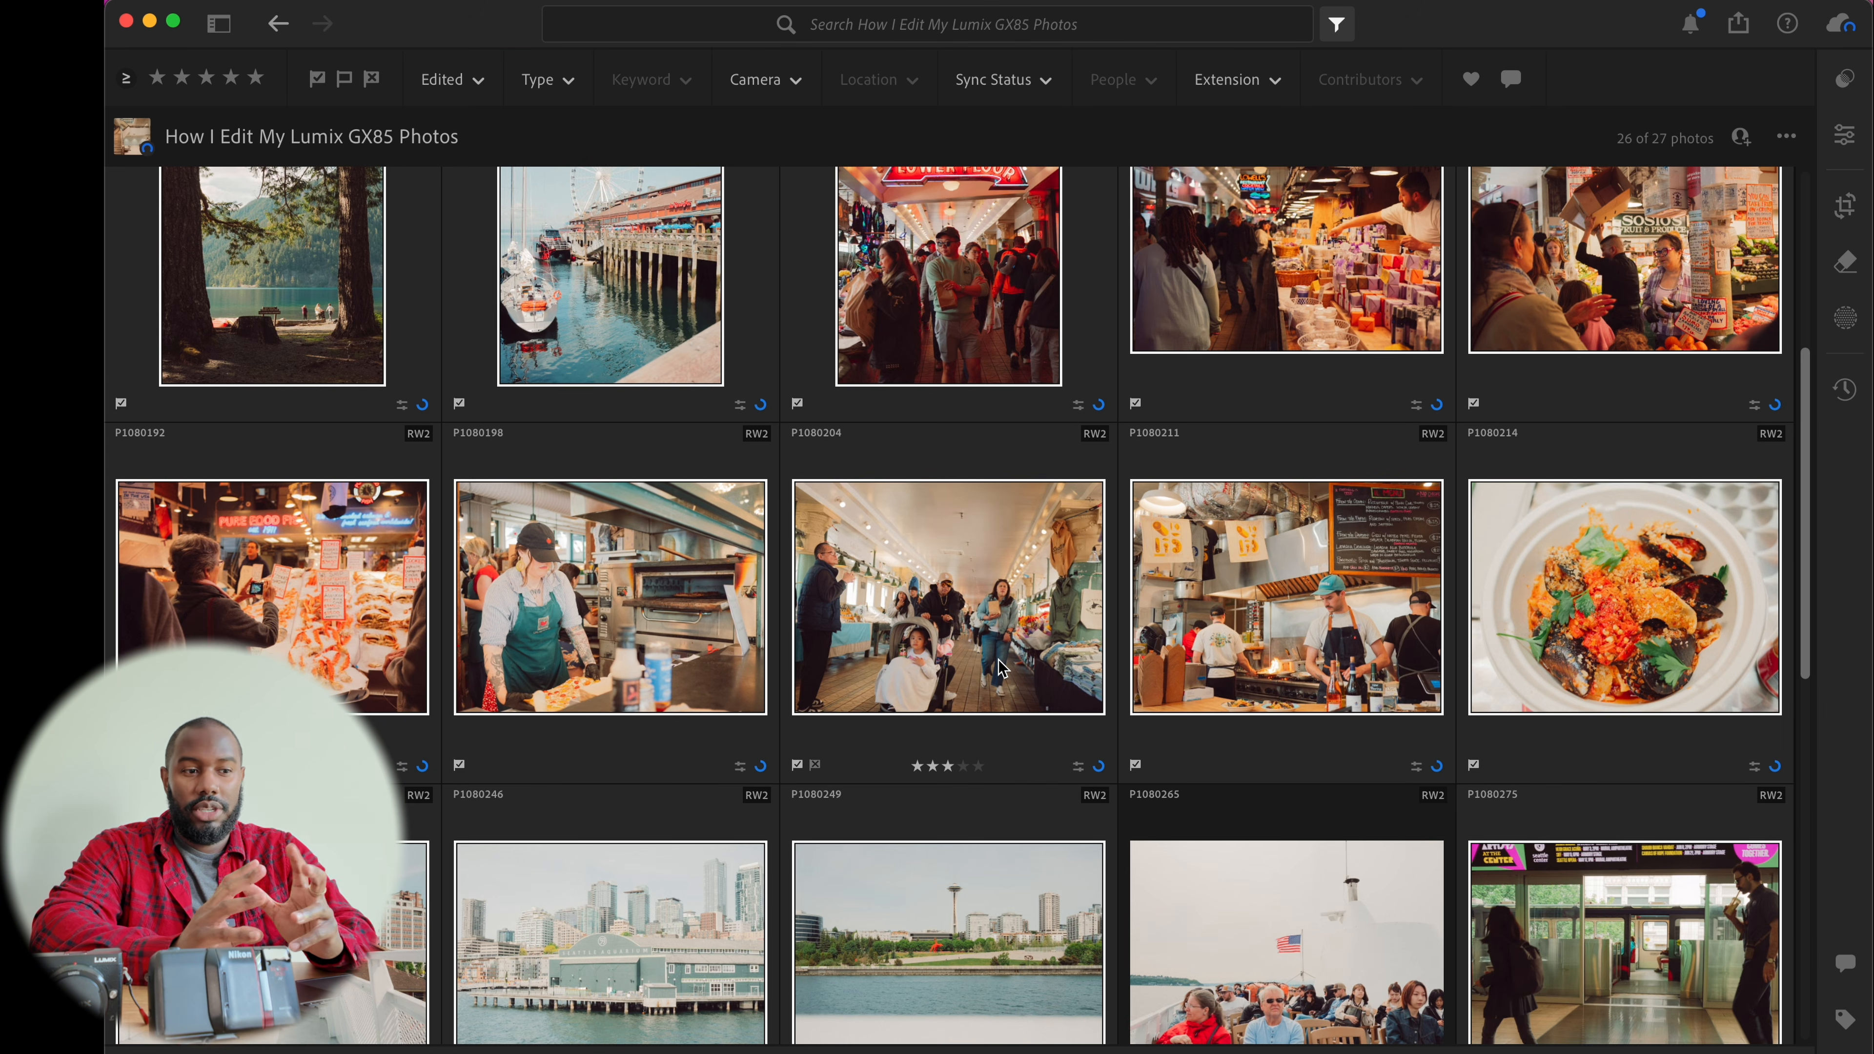
pyautogui.scroll(-10, 1002, 668)
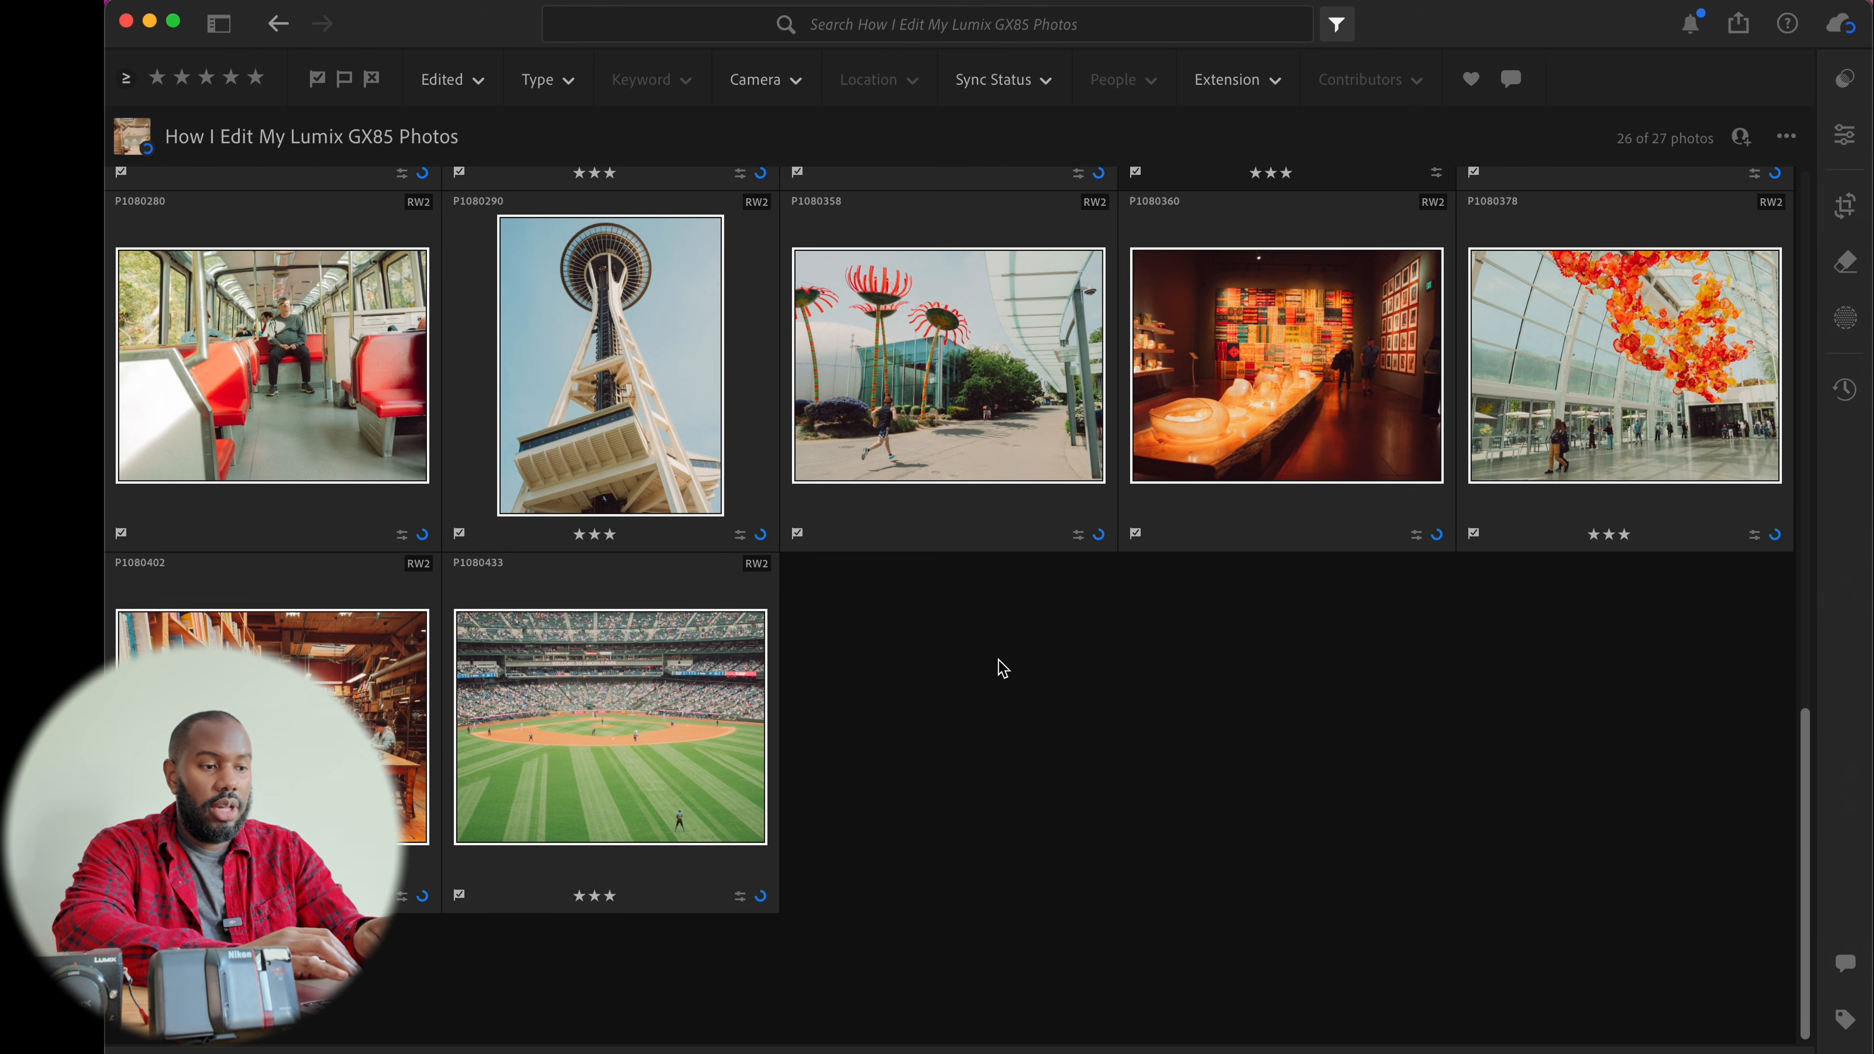
pyautogui.click(945, 696)
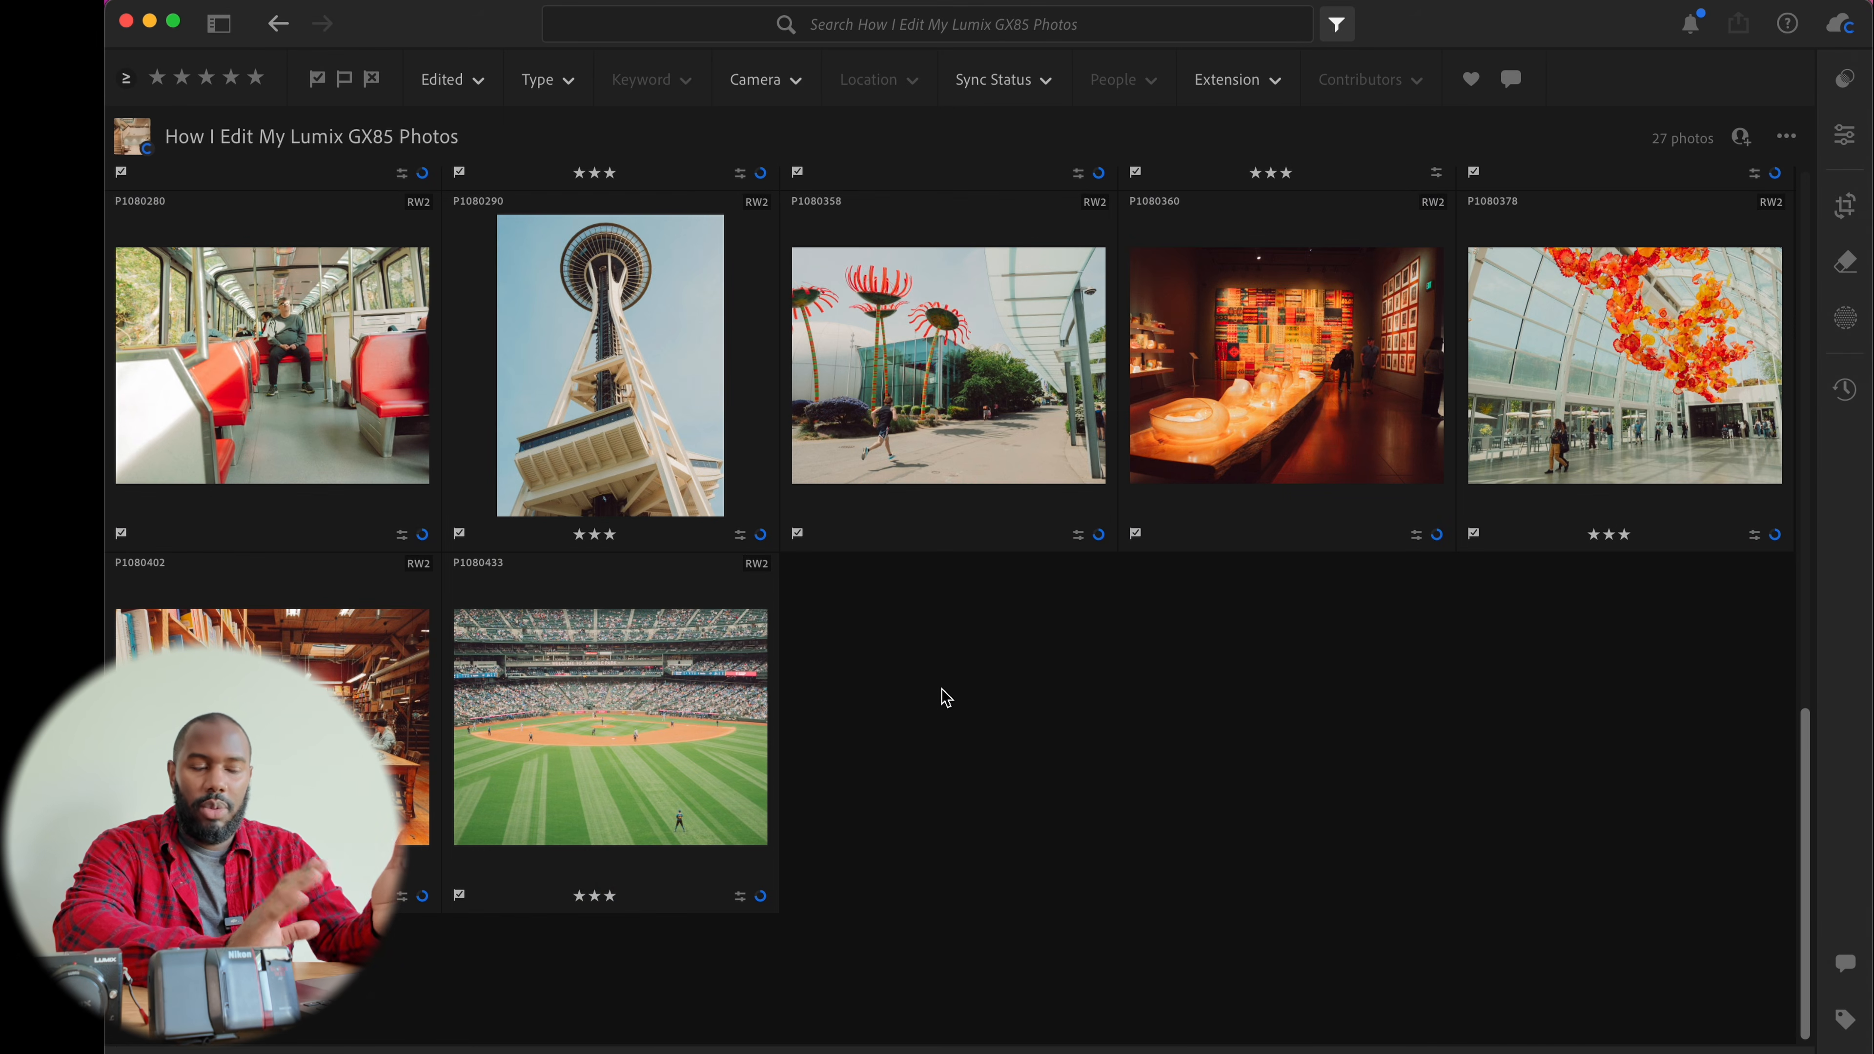
# Browse the album grid and open the staircase interior photo, viewing it full screen
pyautogui.scroll(10, 945, 696)
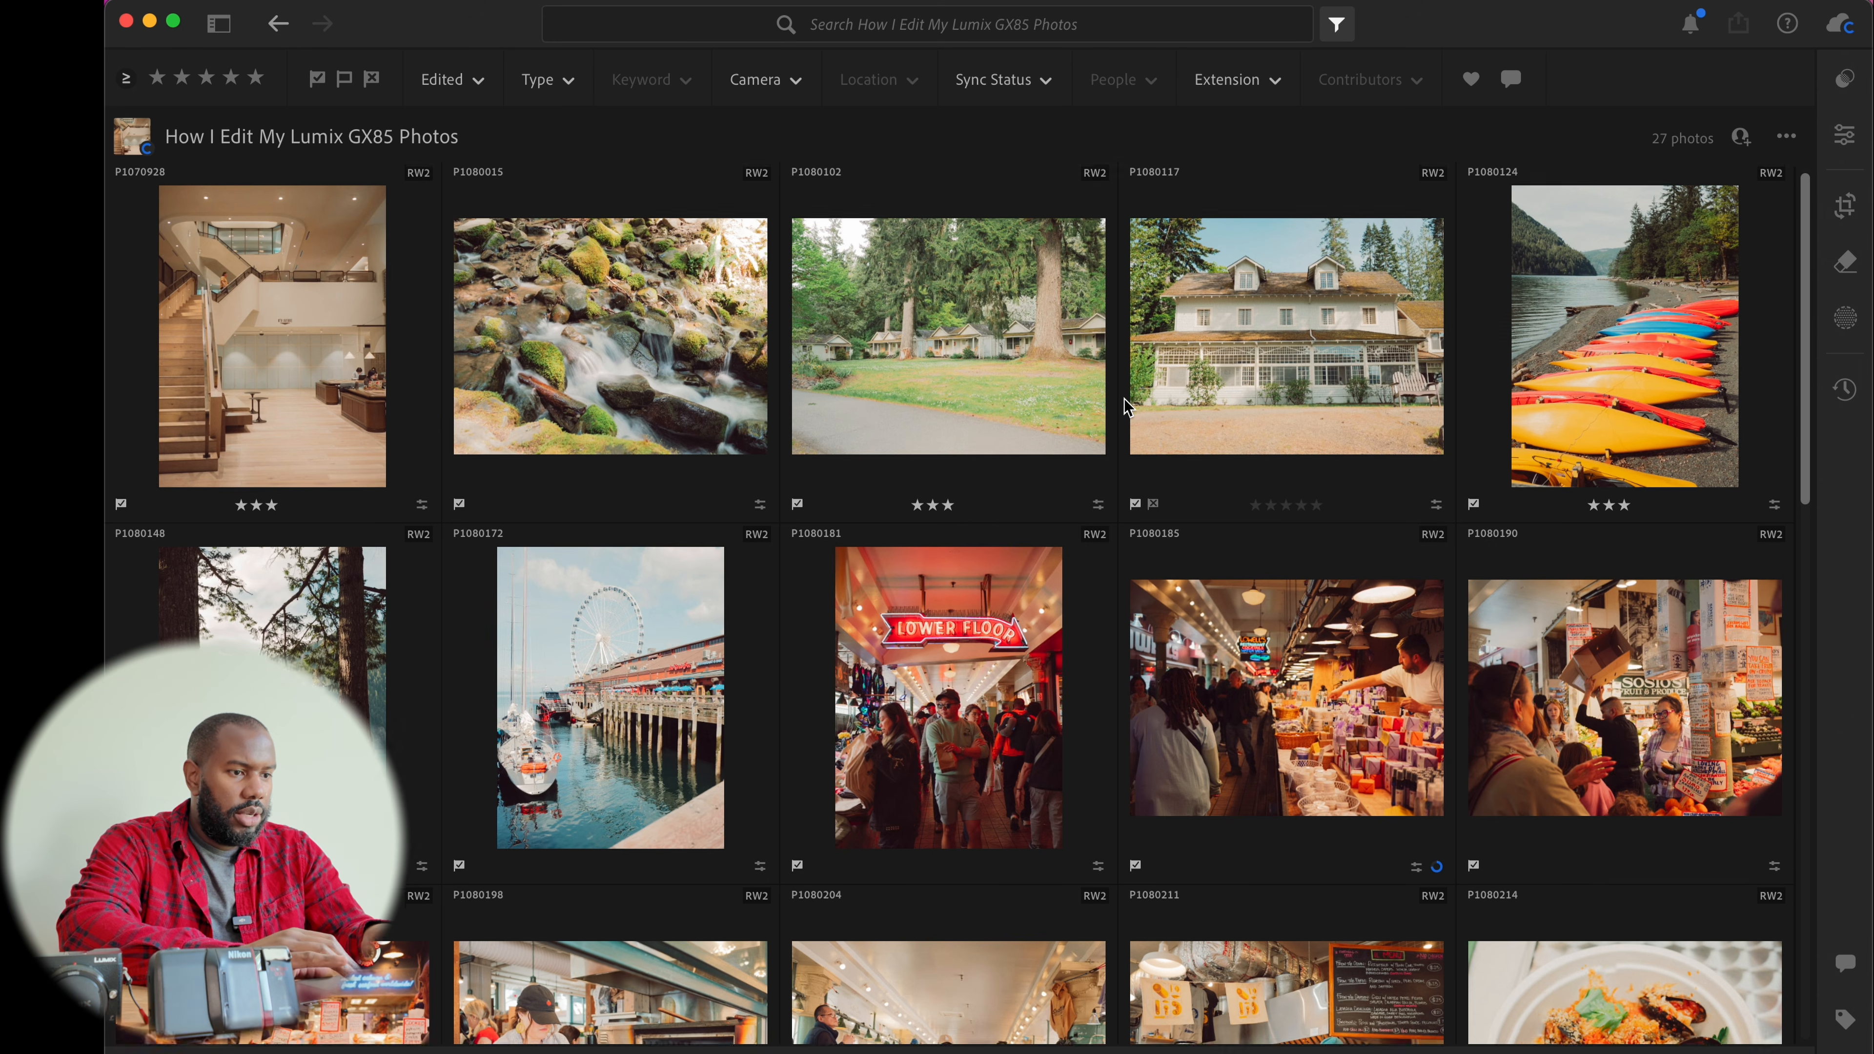
pyautogui.scroll(-4, 1128, 406)
pyautogui.scroll(-6, 1126, 406)
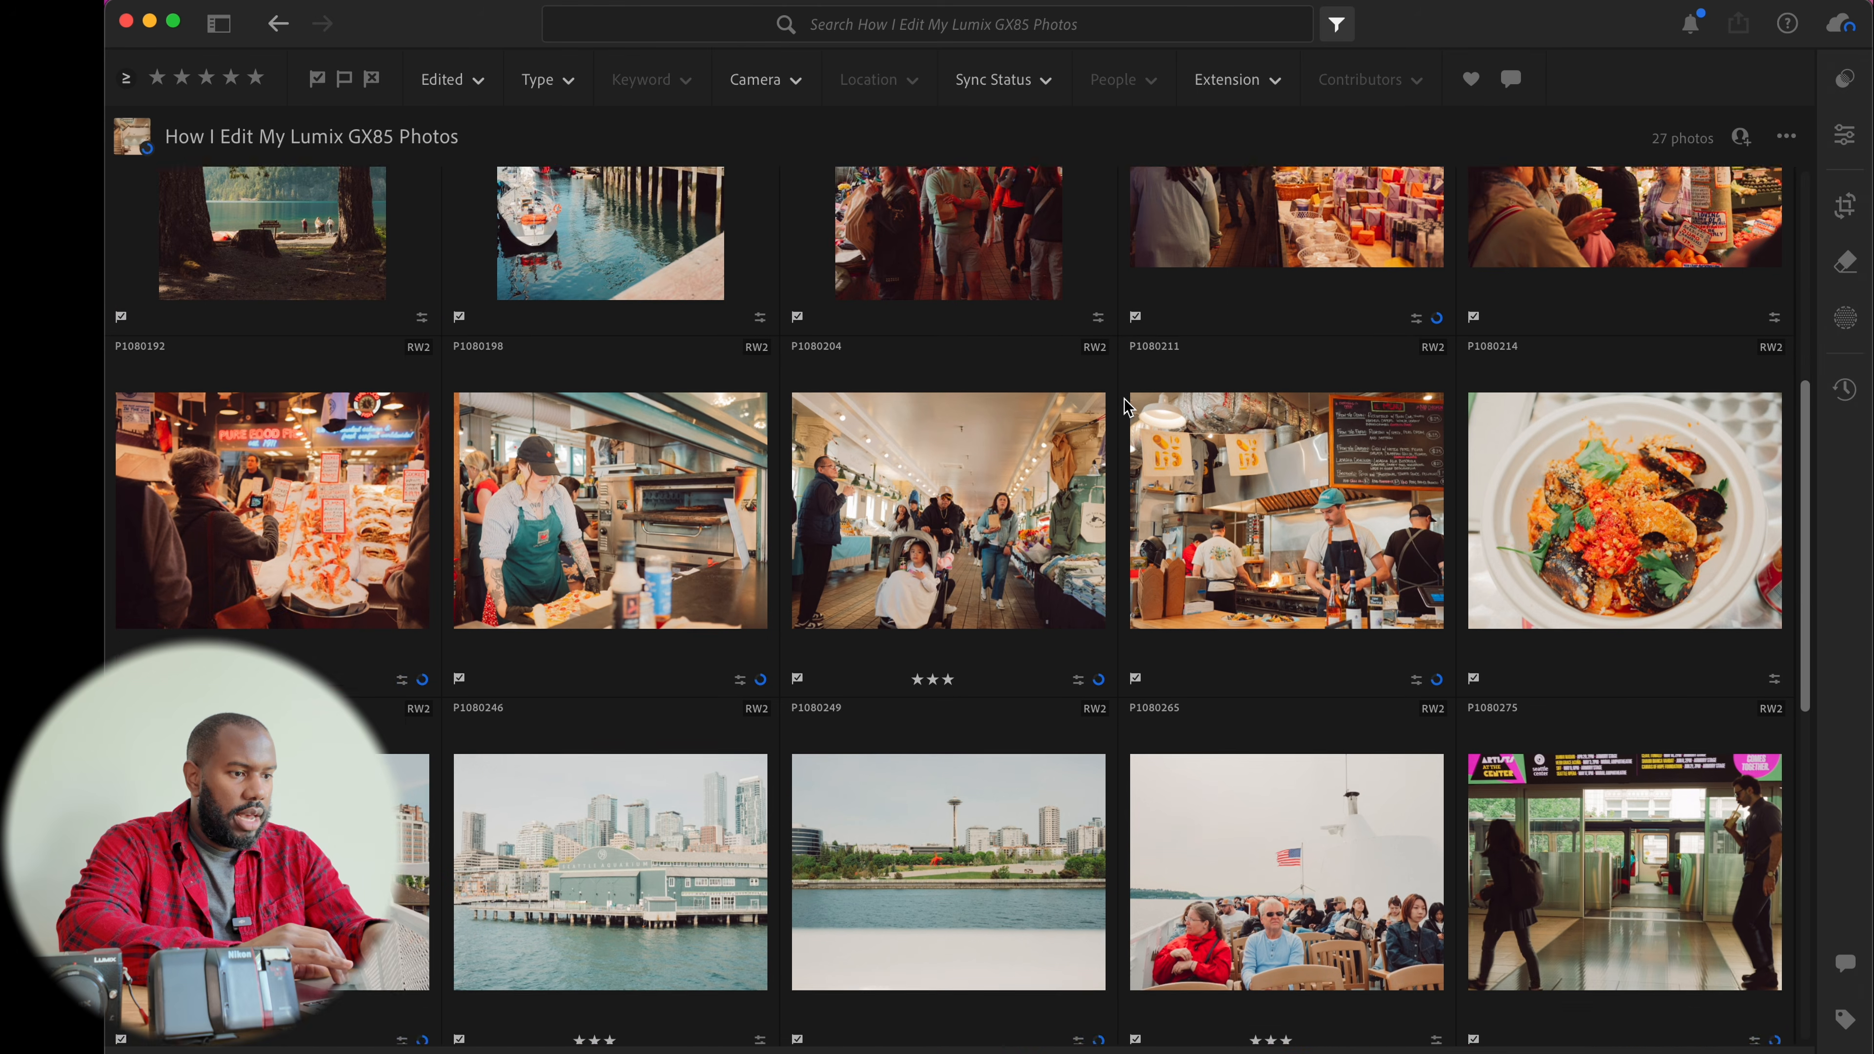
pyautogui.scroll(-9, 1125, 406)
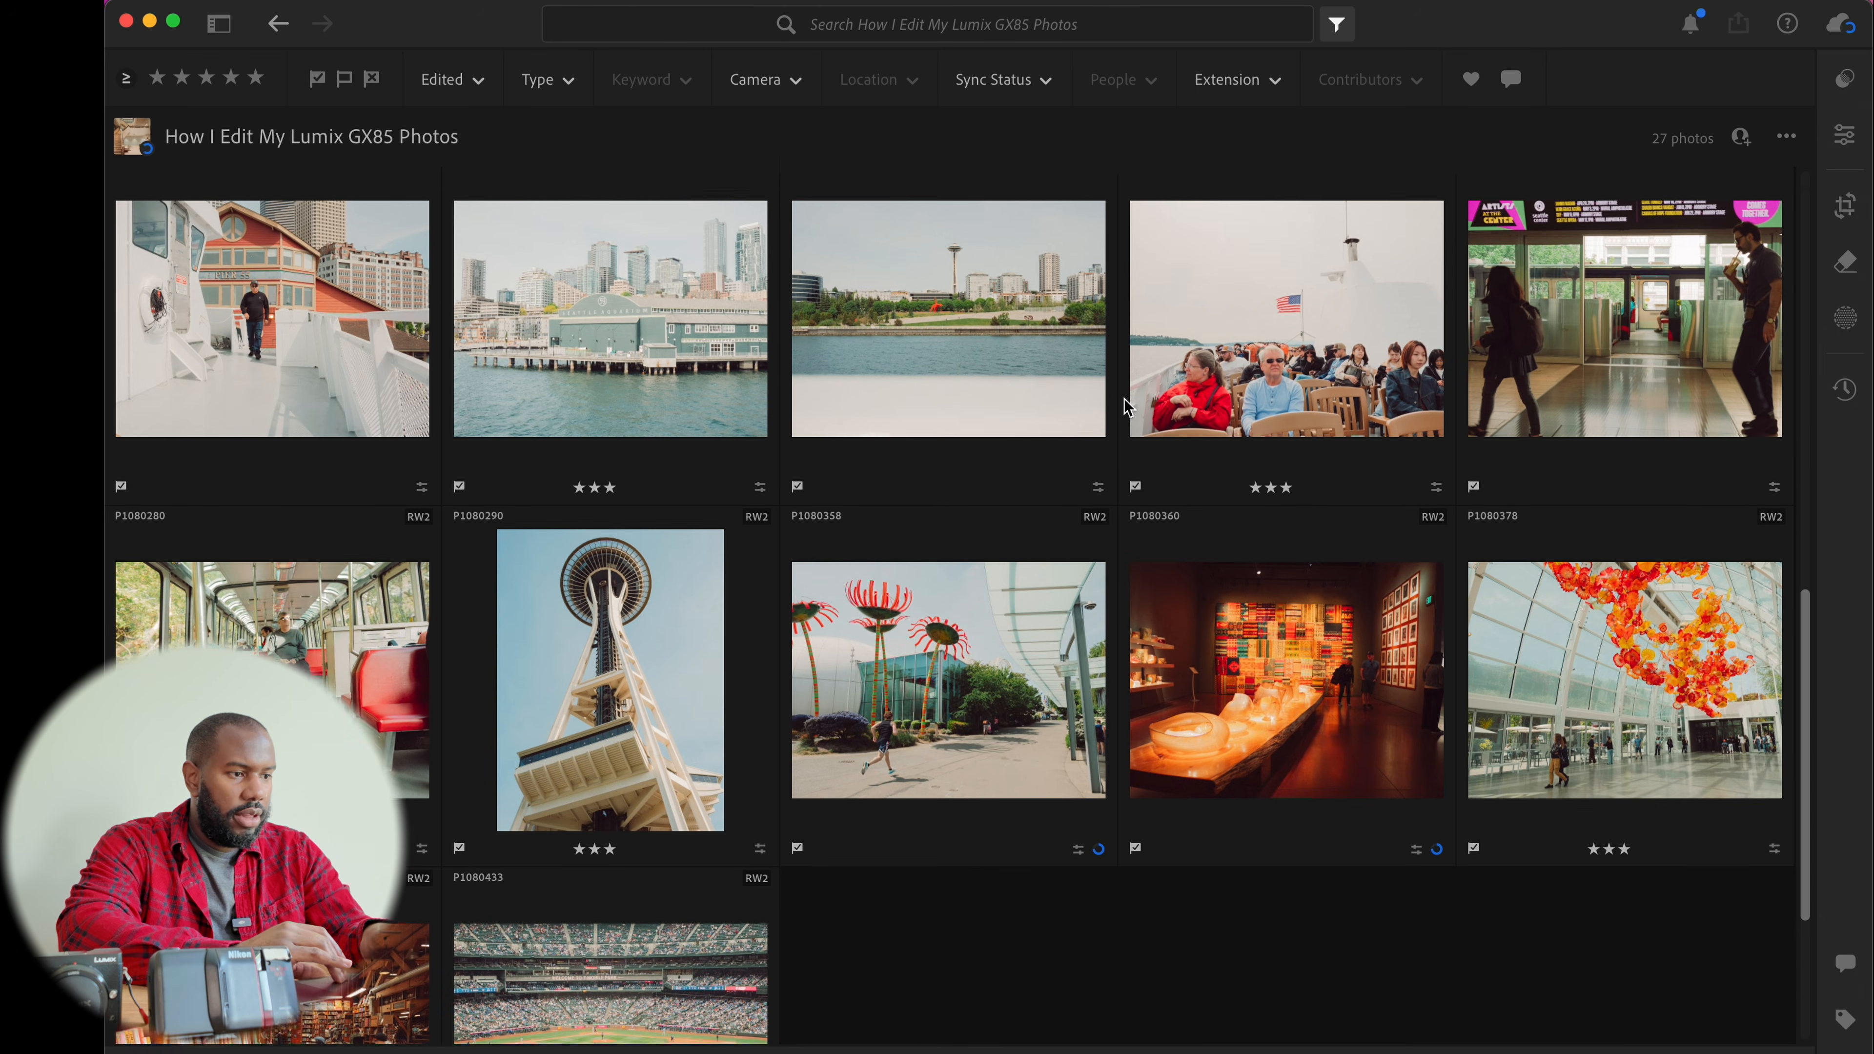
pyautogui.scroll(20, 1125, 406)
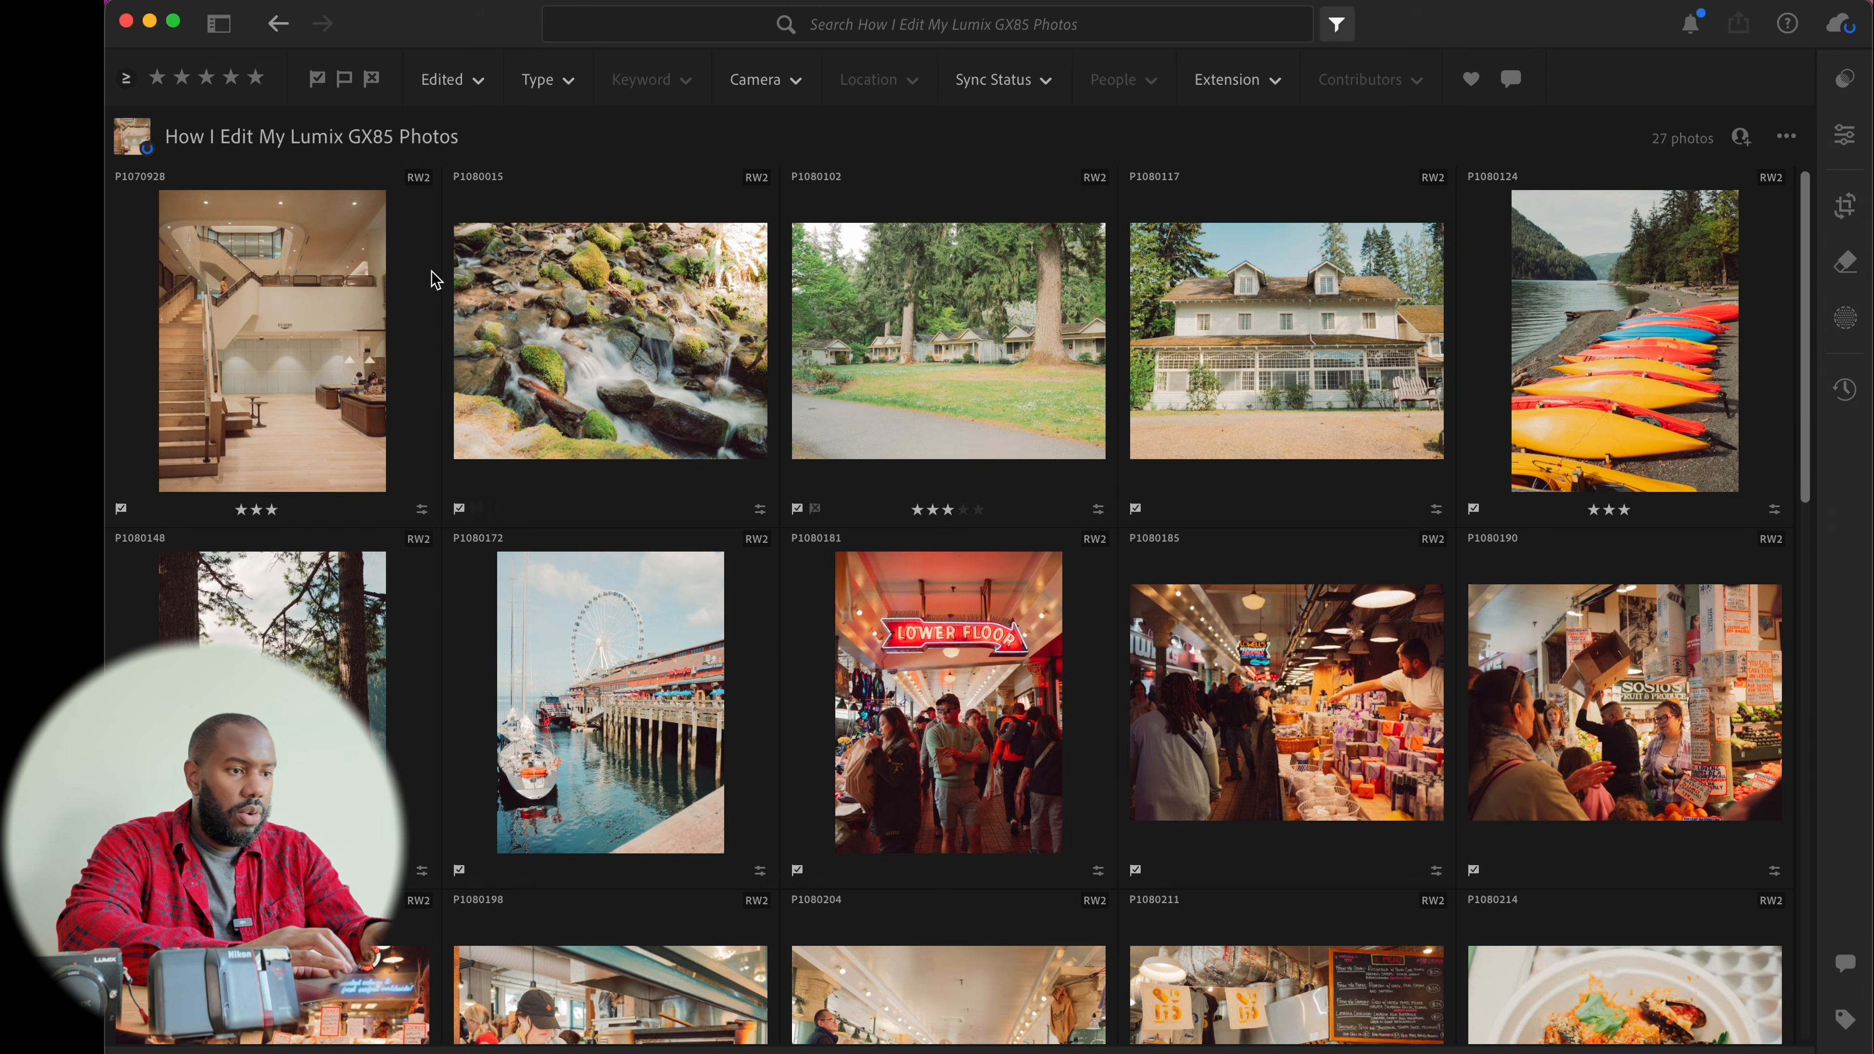
pyautogui.doubleClick(223, 273)
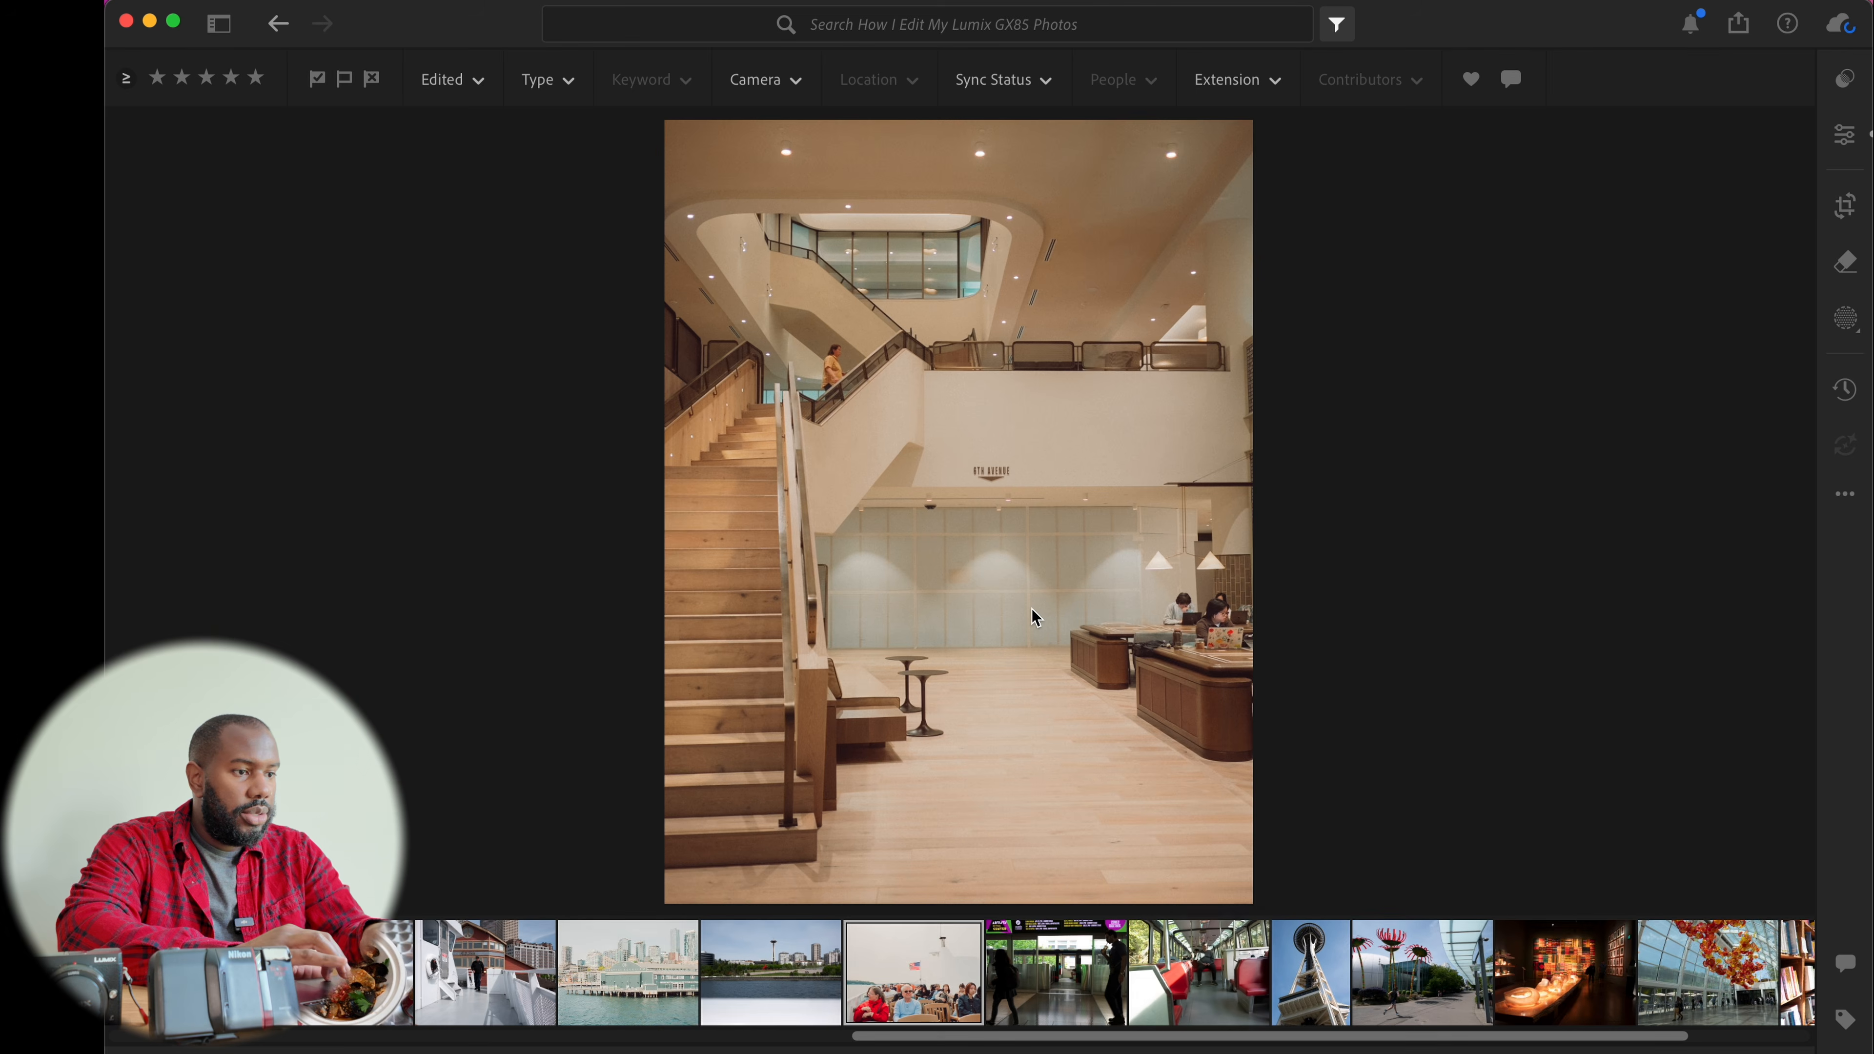
pyautogui.press('f')
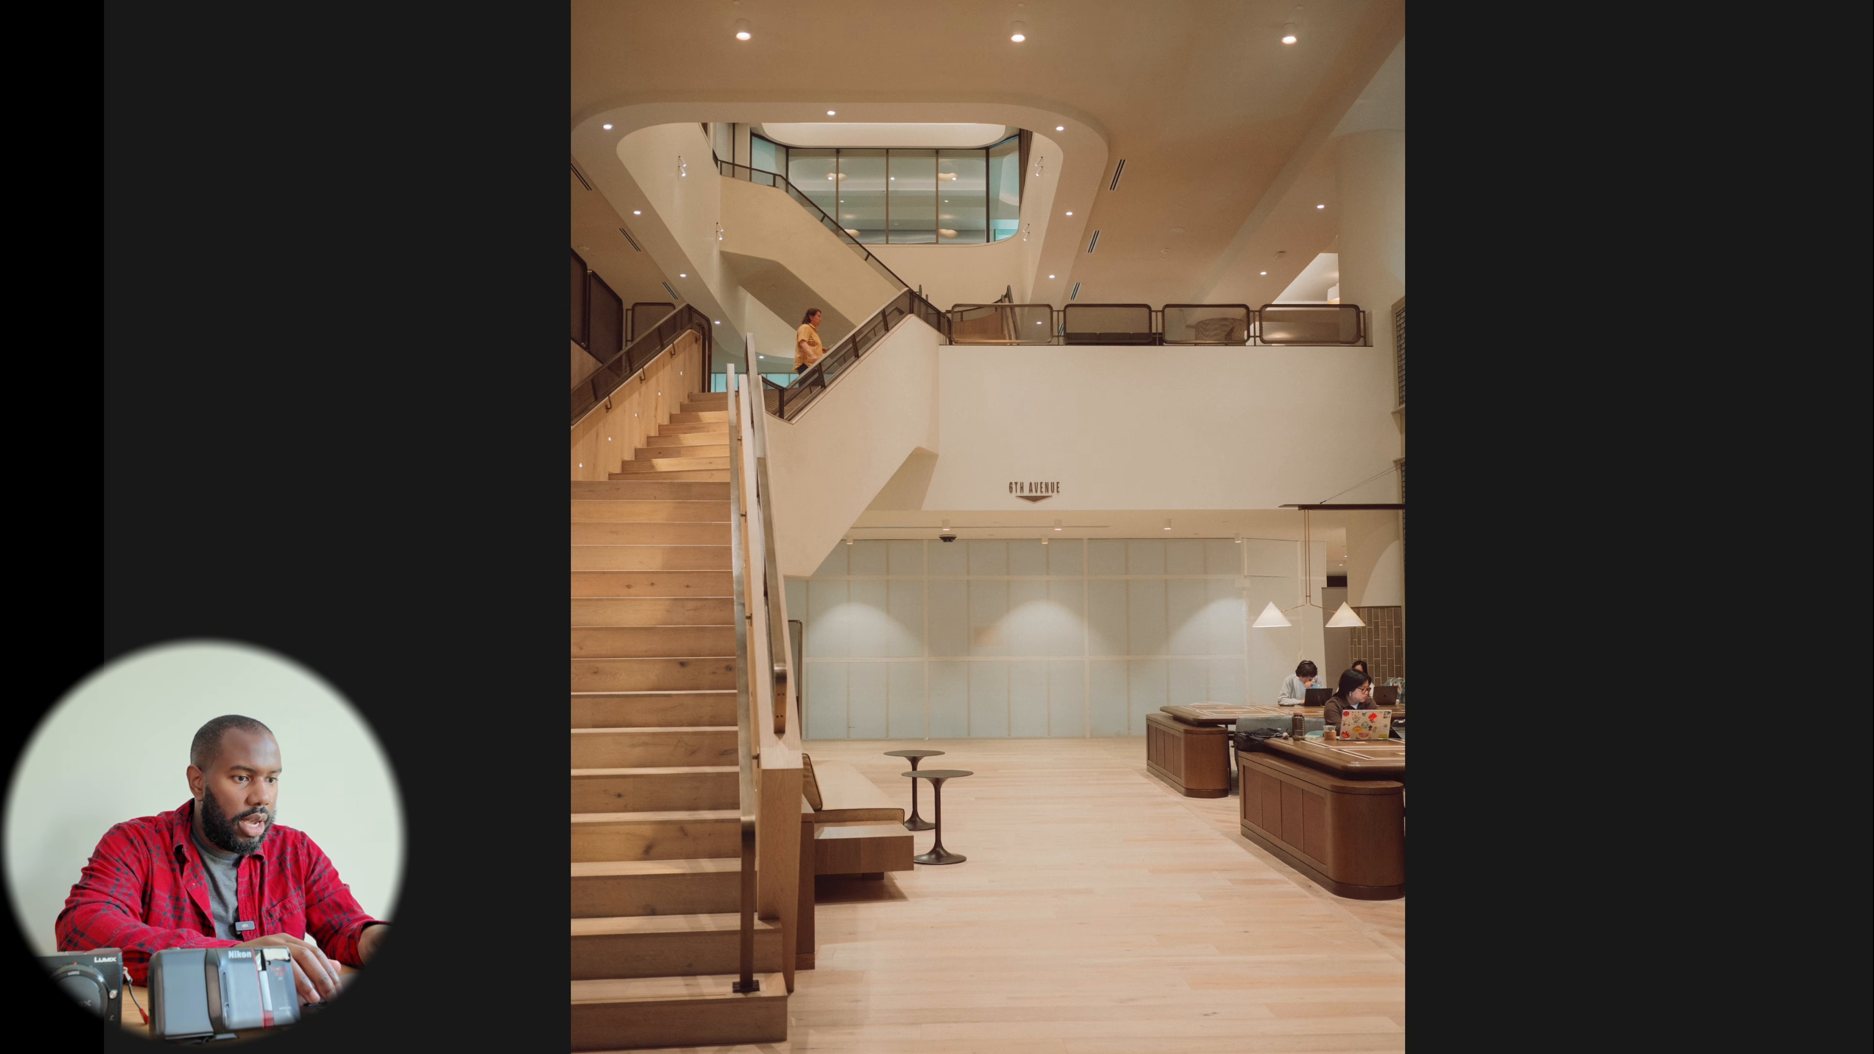
pyautogui.press('f')
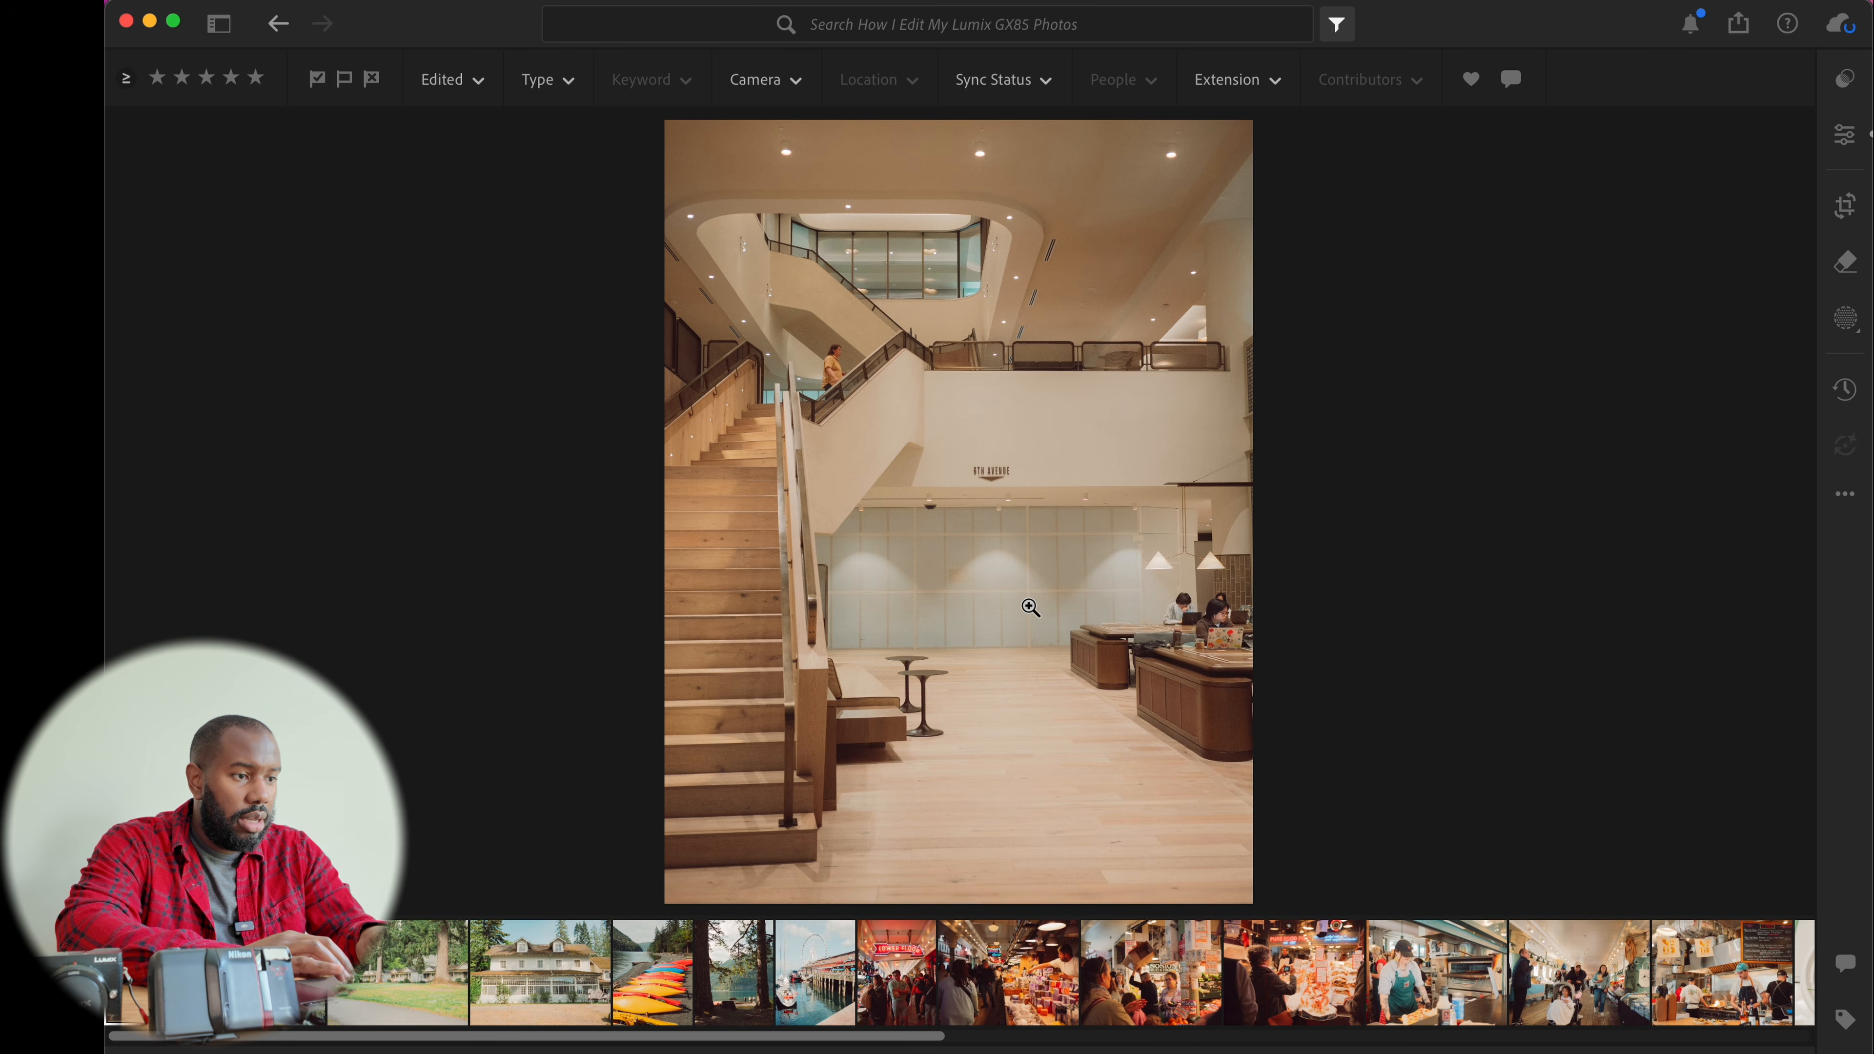
pyautogui.press('f')
pyautogui.press('f')
# Auto-straighten the staircase photo with the Crop tool
pyautogui.press('c')
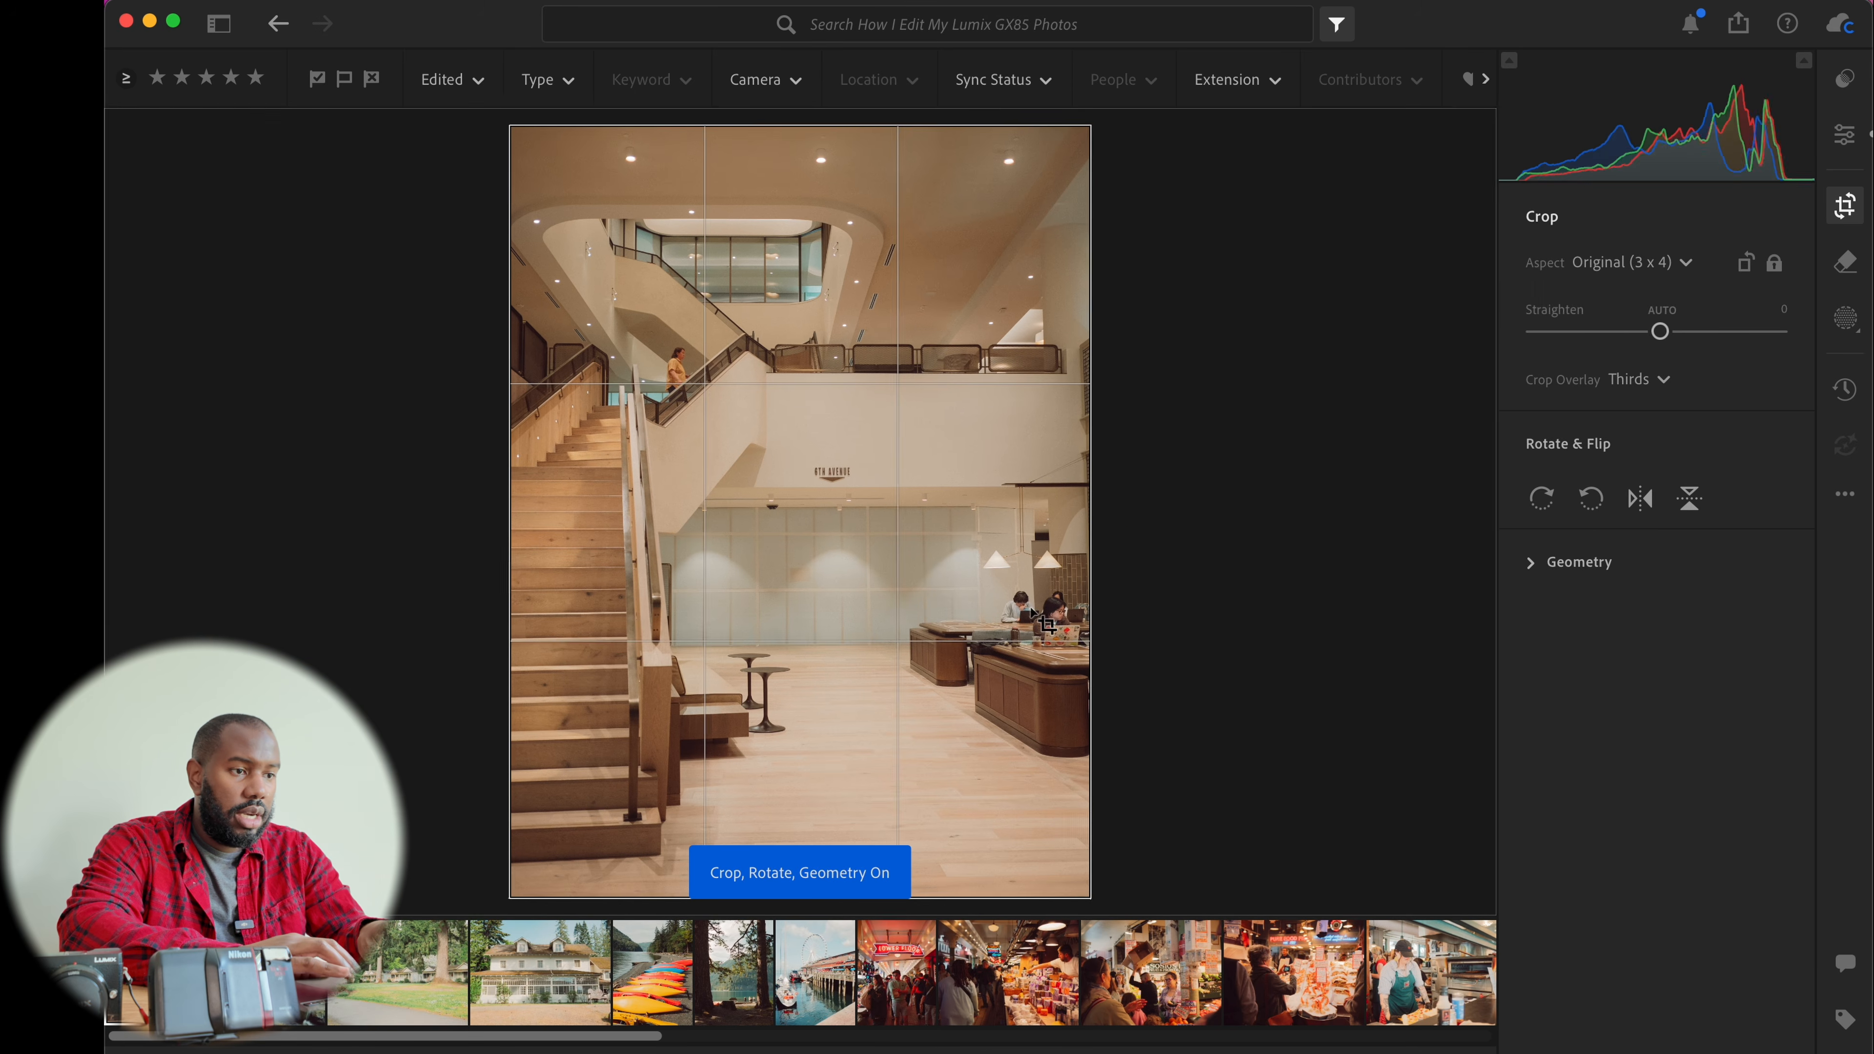
pyautogui.click(1664, 311)
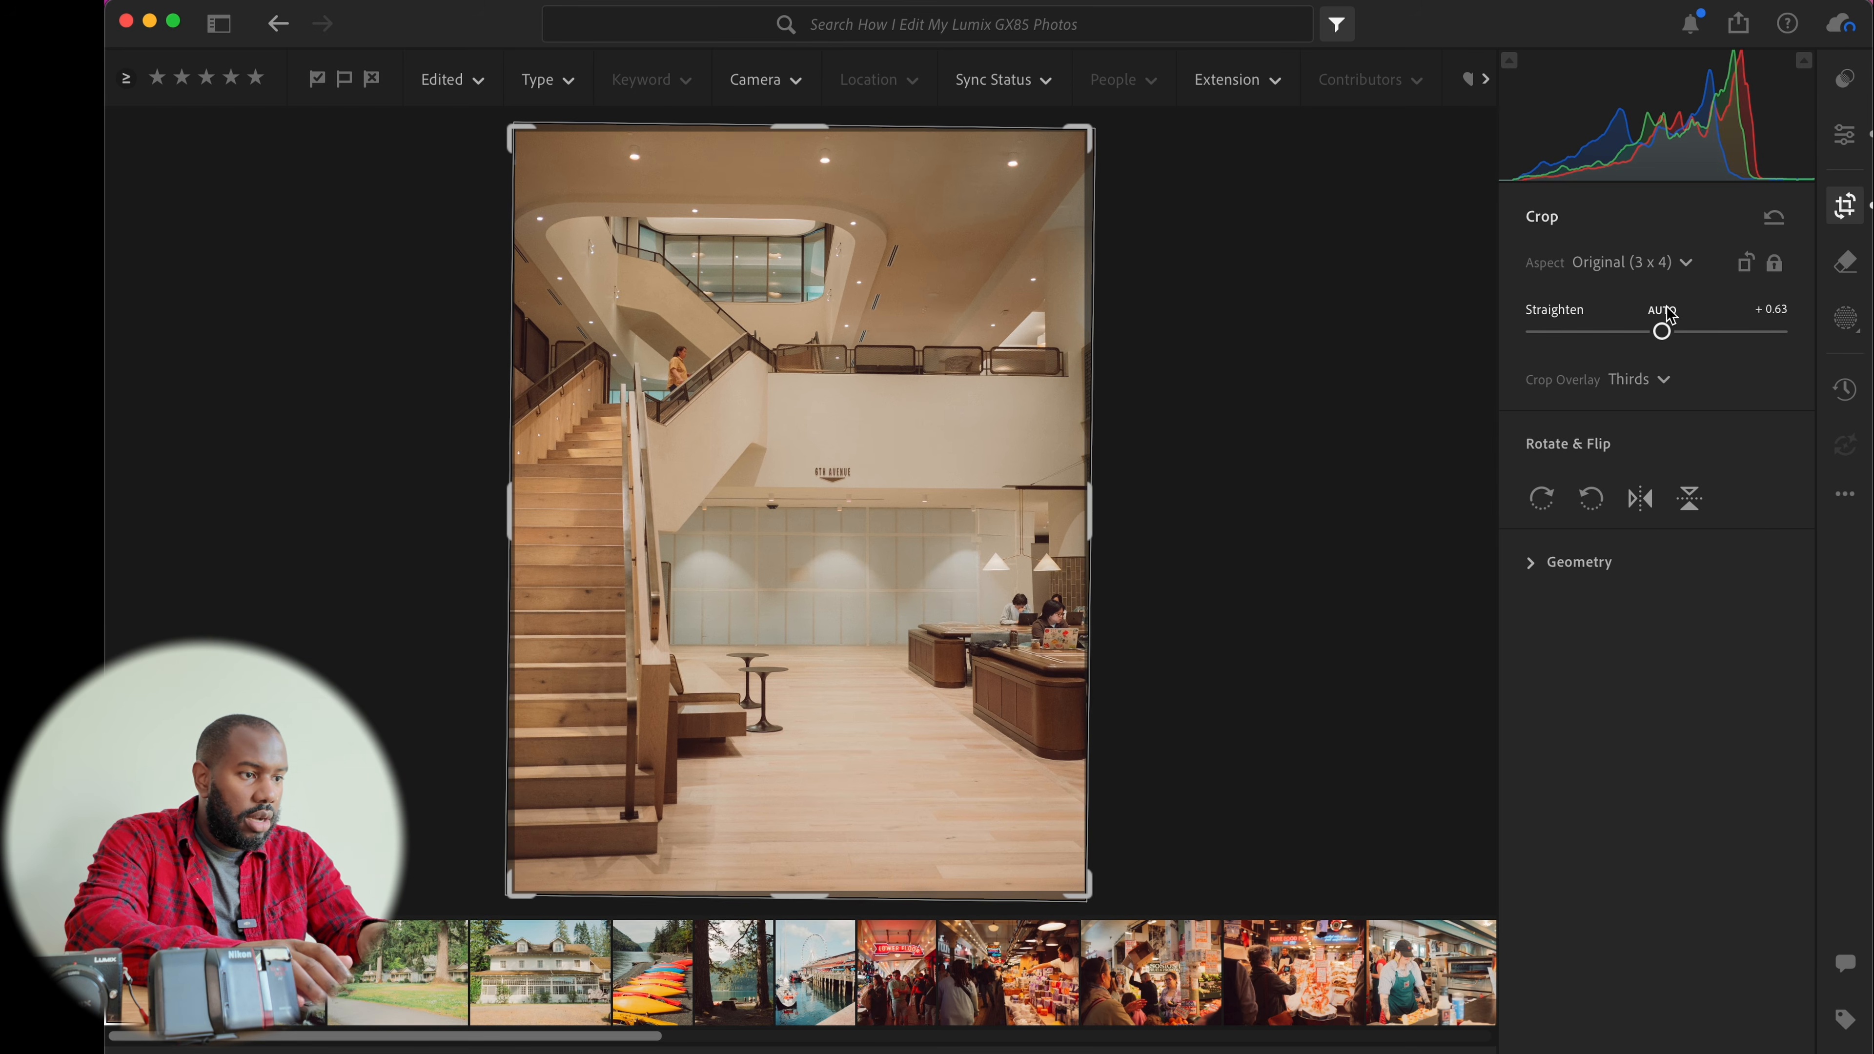
pyautogui.press('e')
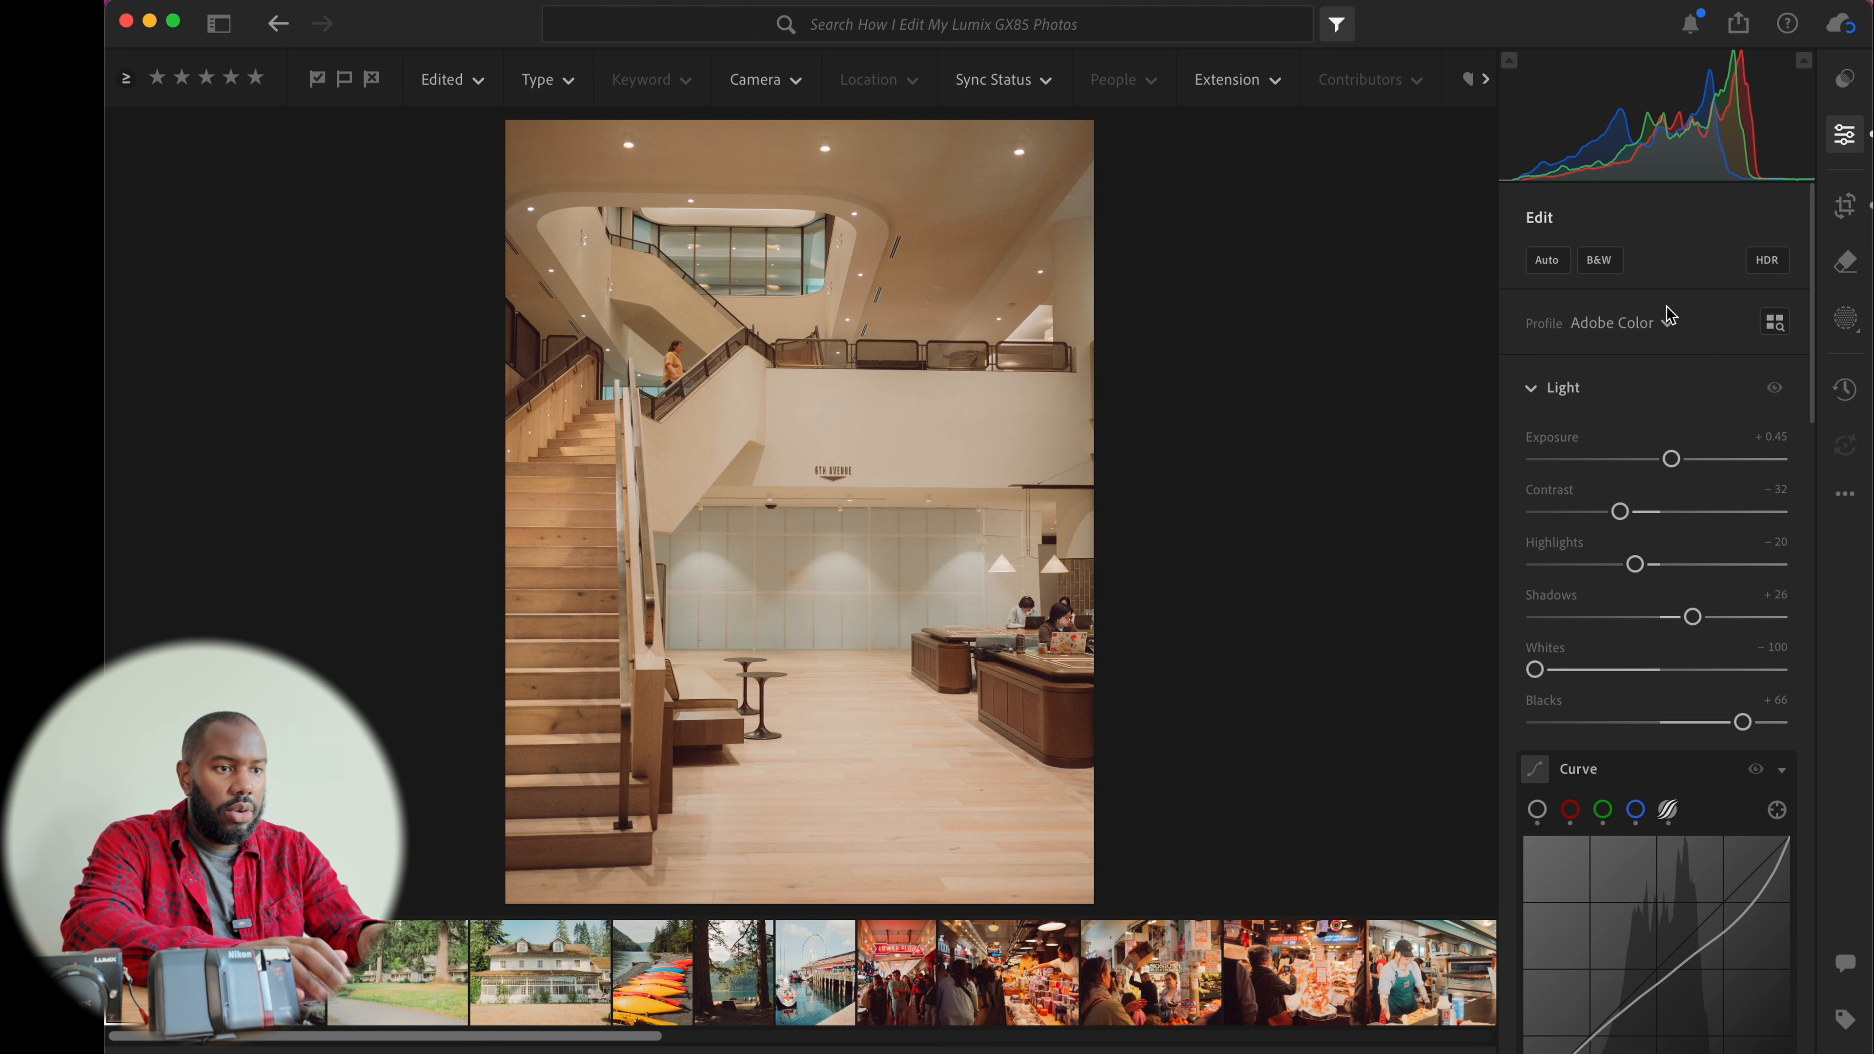
# Review the staircase photo's edit settings in the Edit panel and zoom in to inspect the wall
pyautogui.press('f')
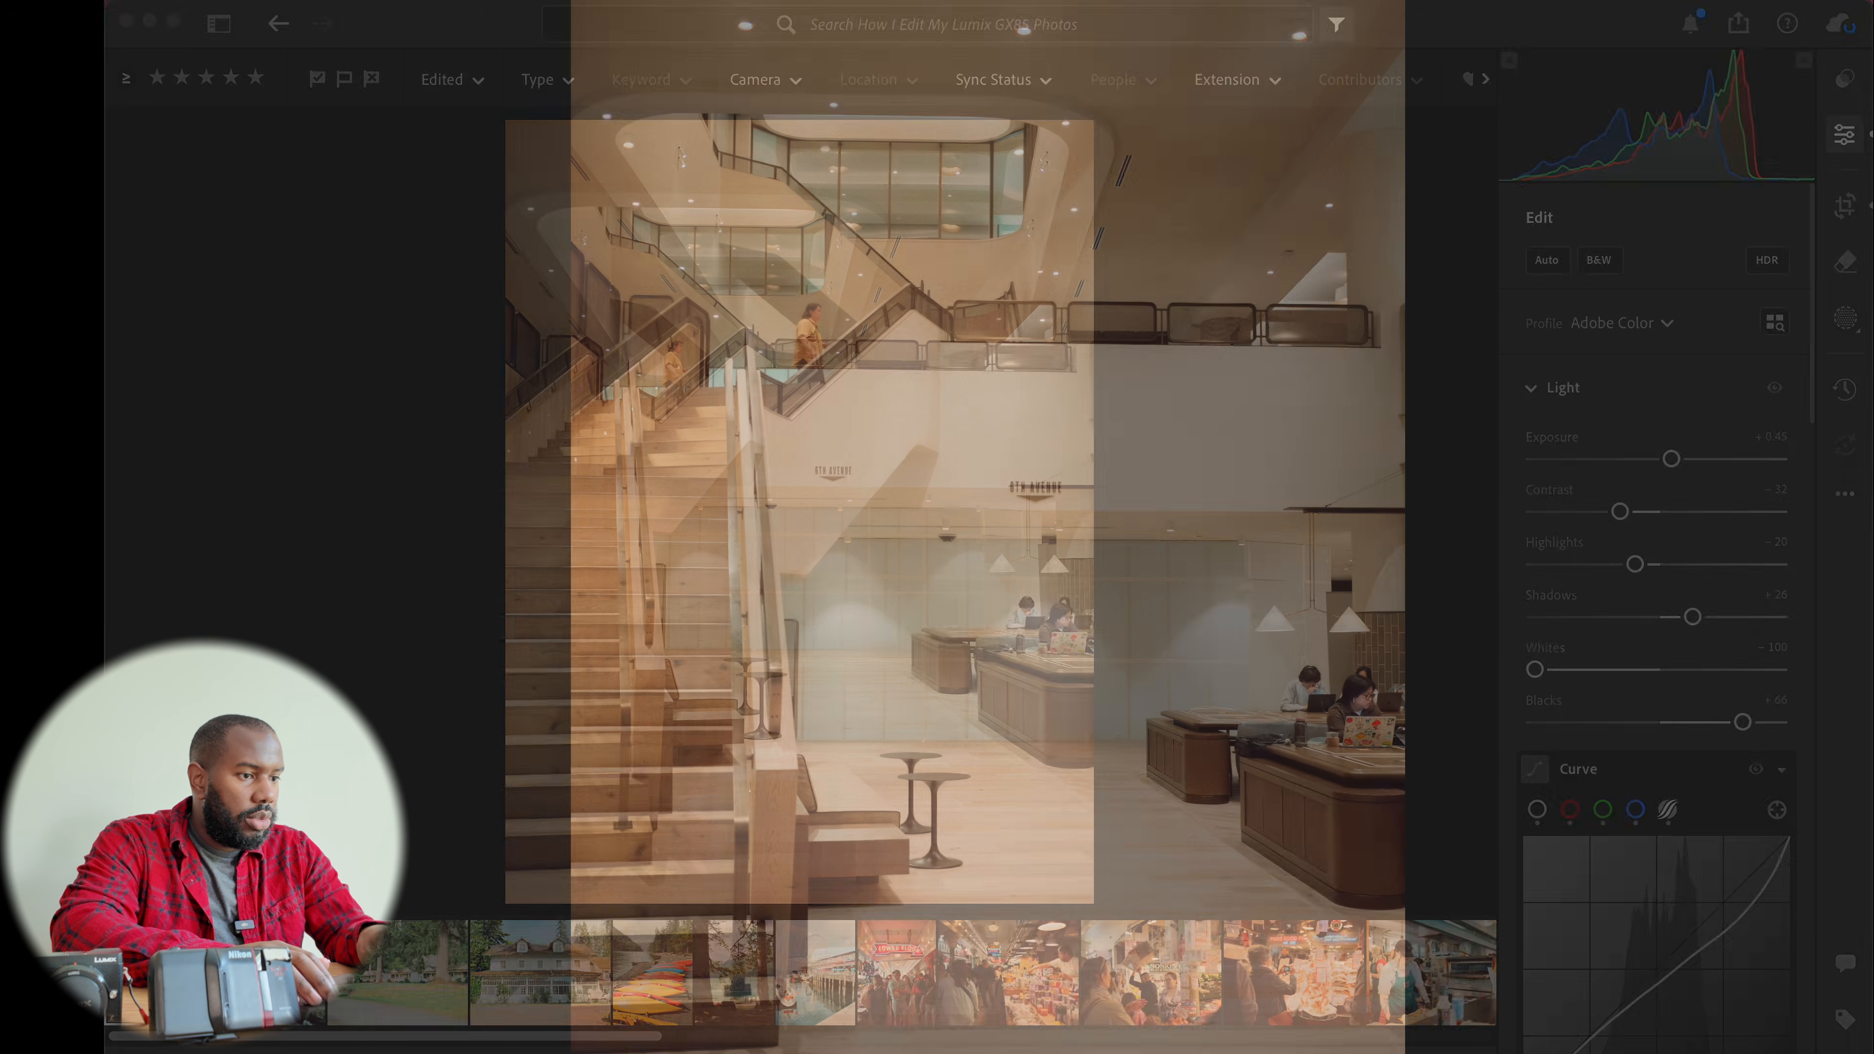
pyautogui.press('f')
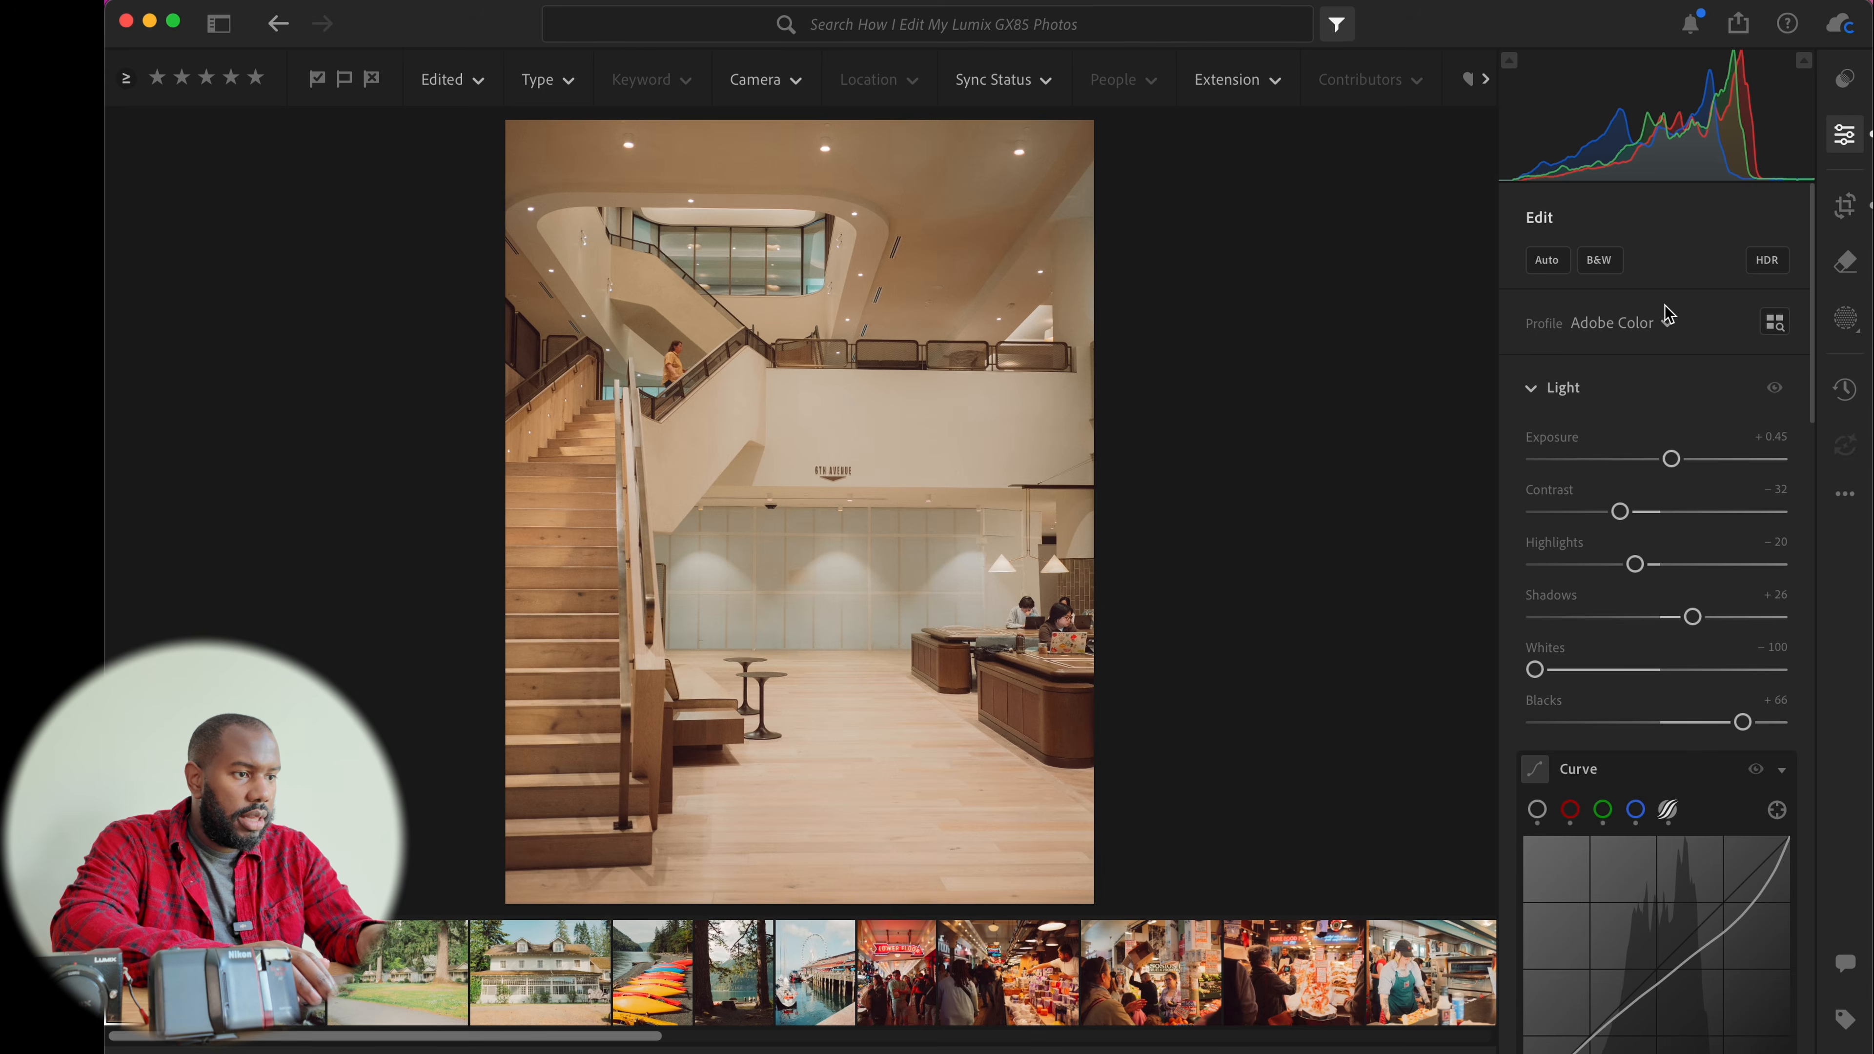
pyautogui.scroll(-10, 1696, 428)
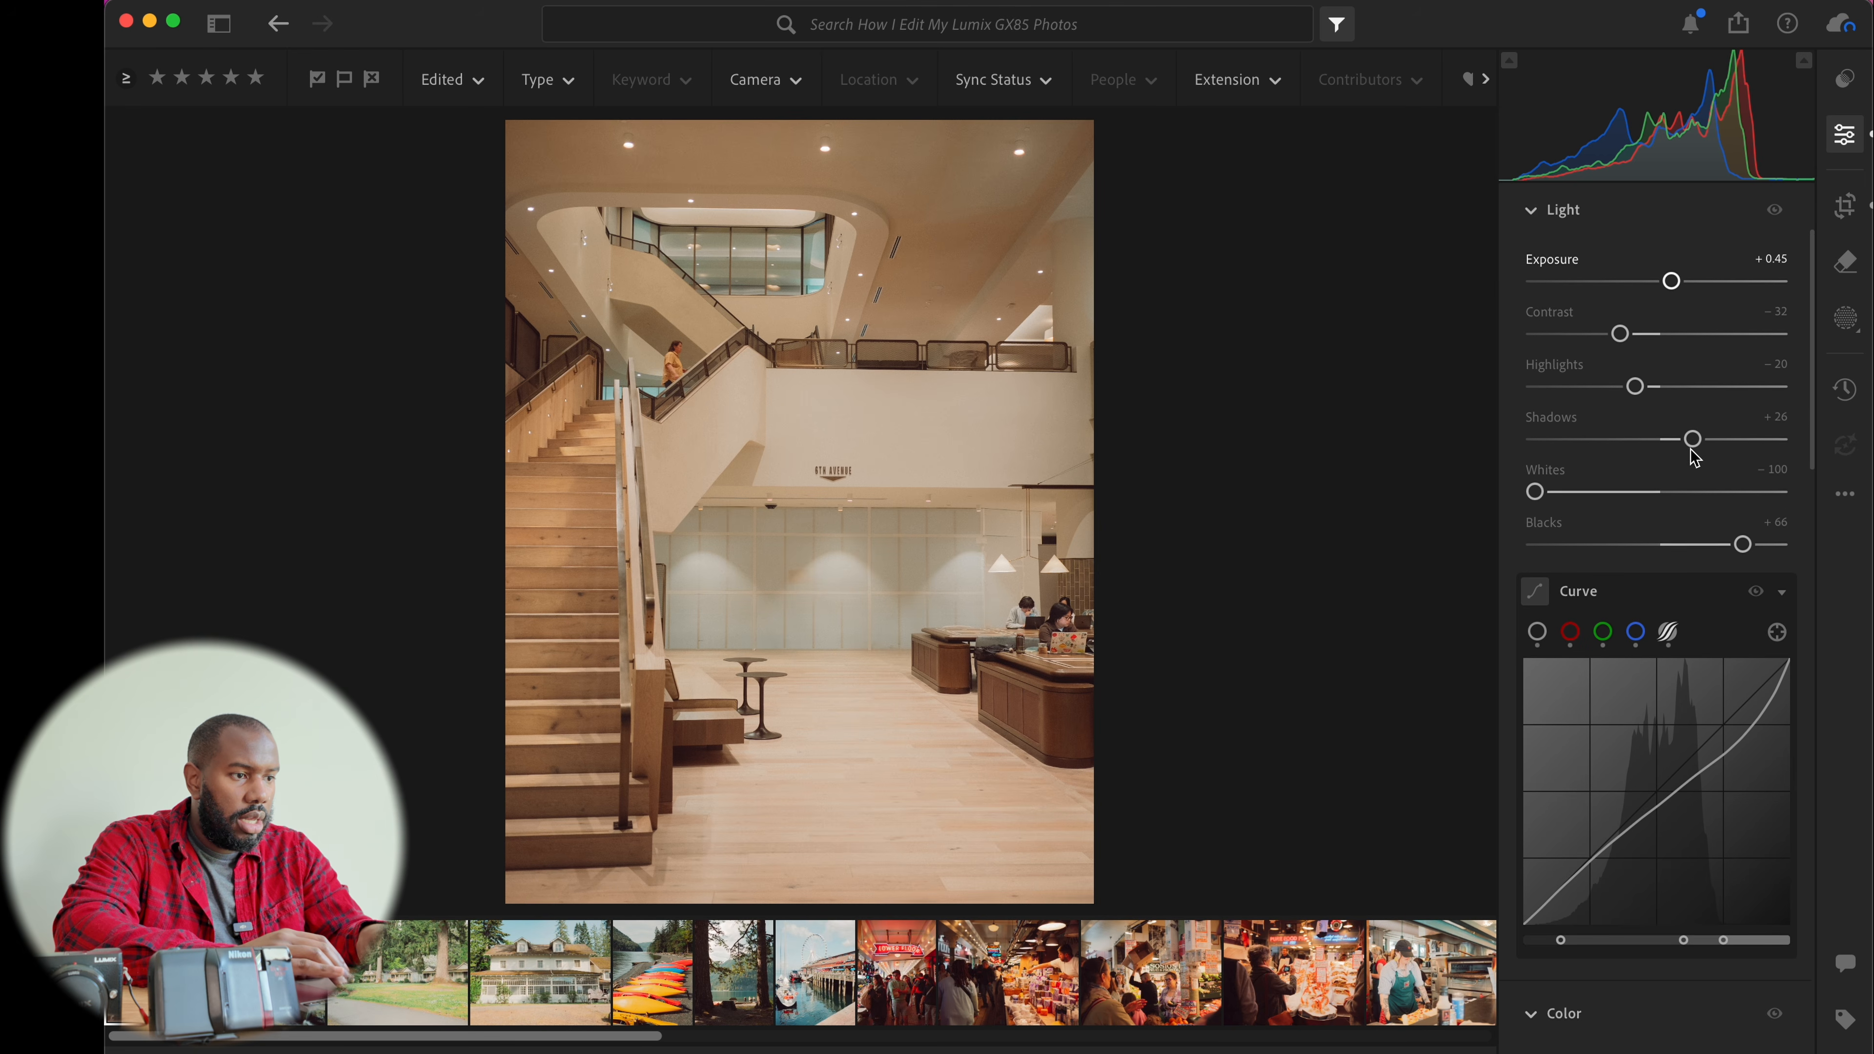
pyautogui.scroll(-2, 1694, 457)
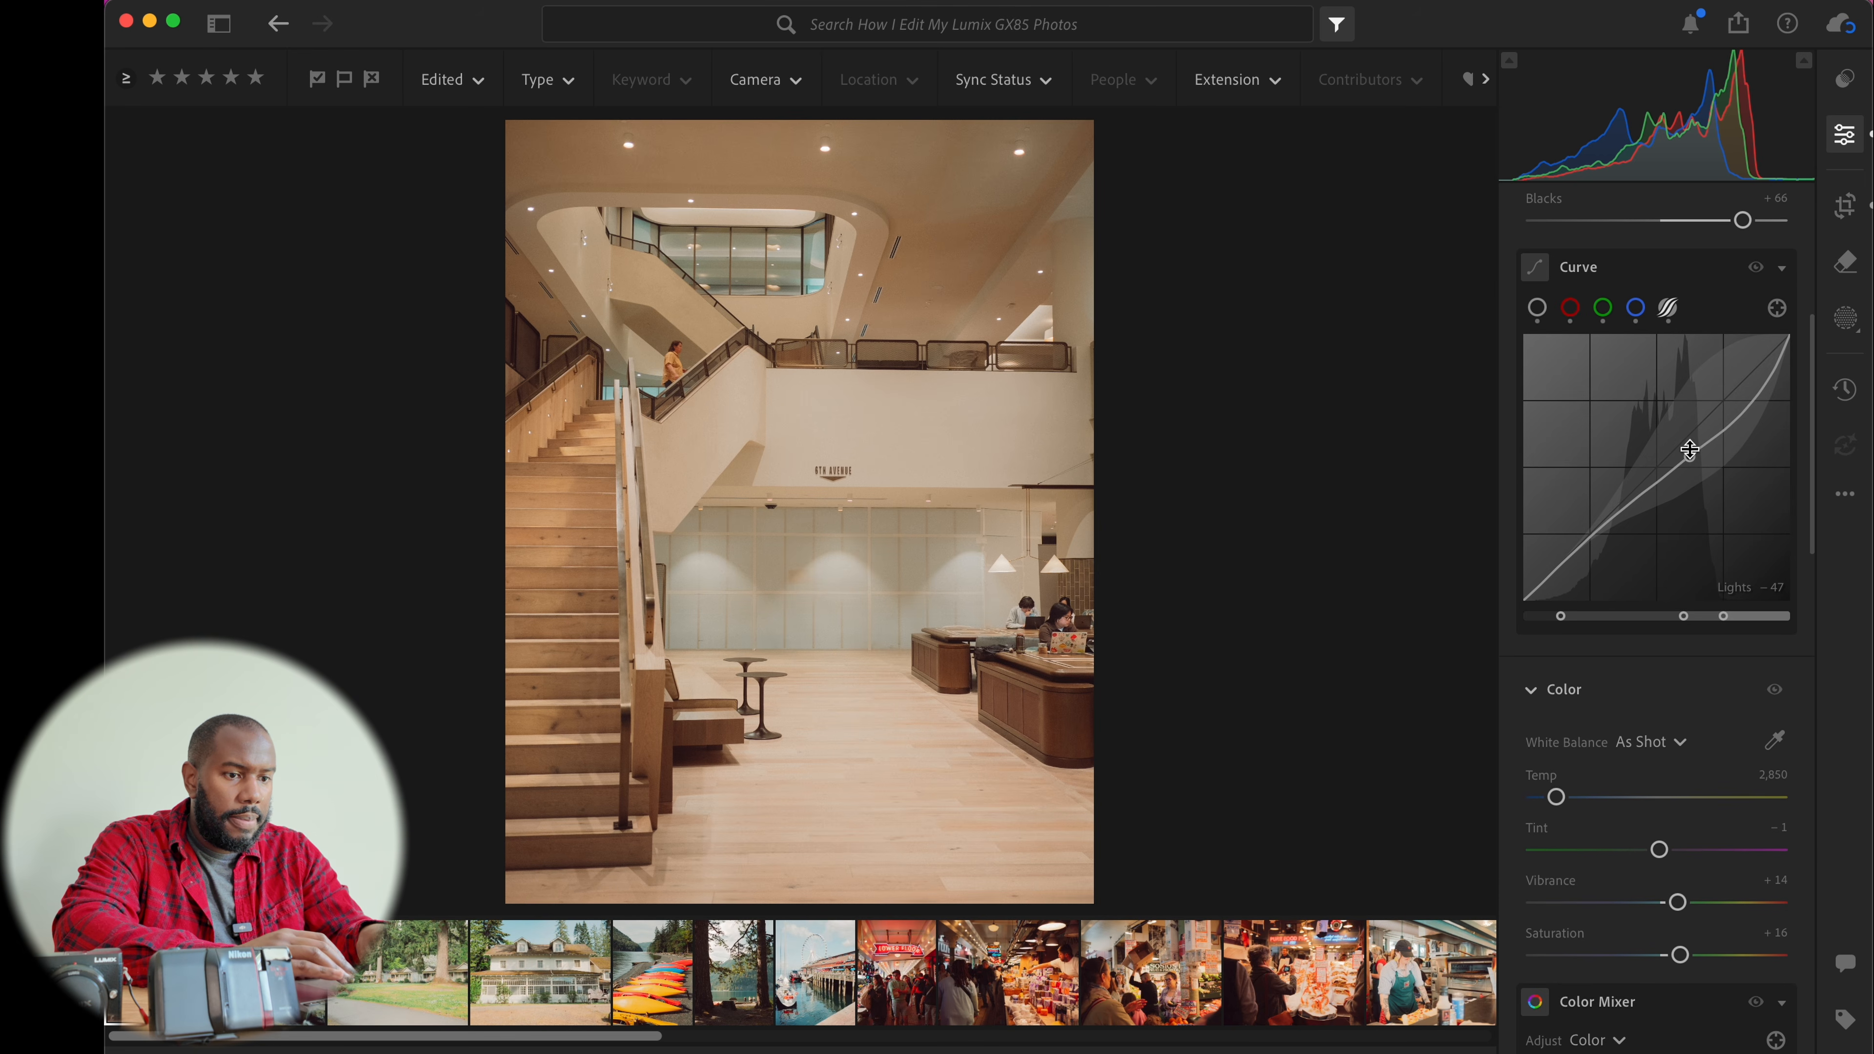
pyautogui.scroll(-13, 1690, 449)
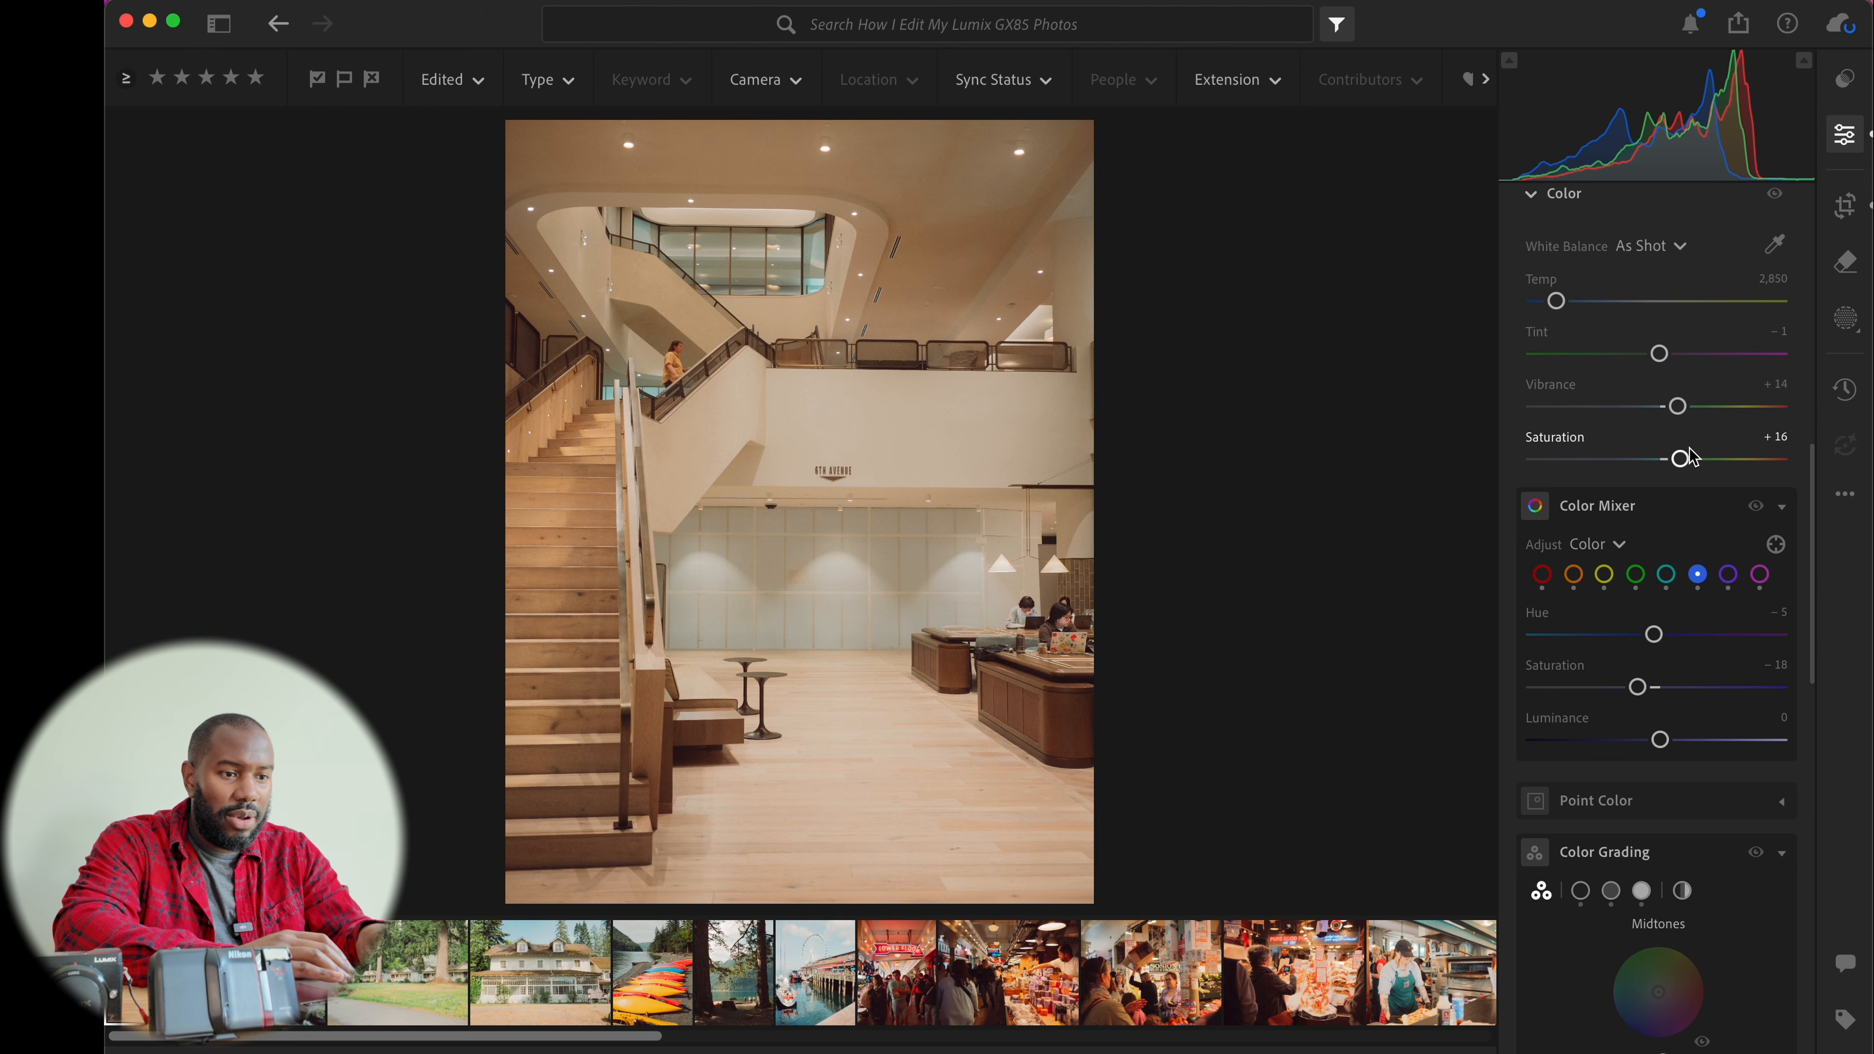
pyautogui.scroll(-5, 1692, 456)
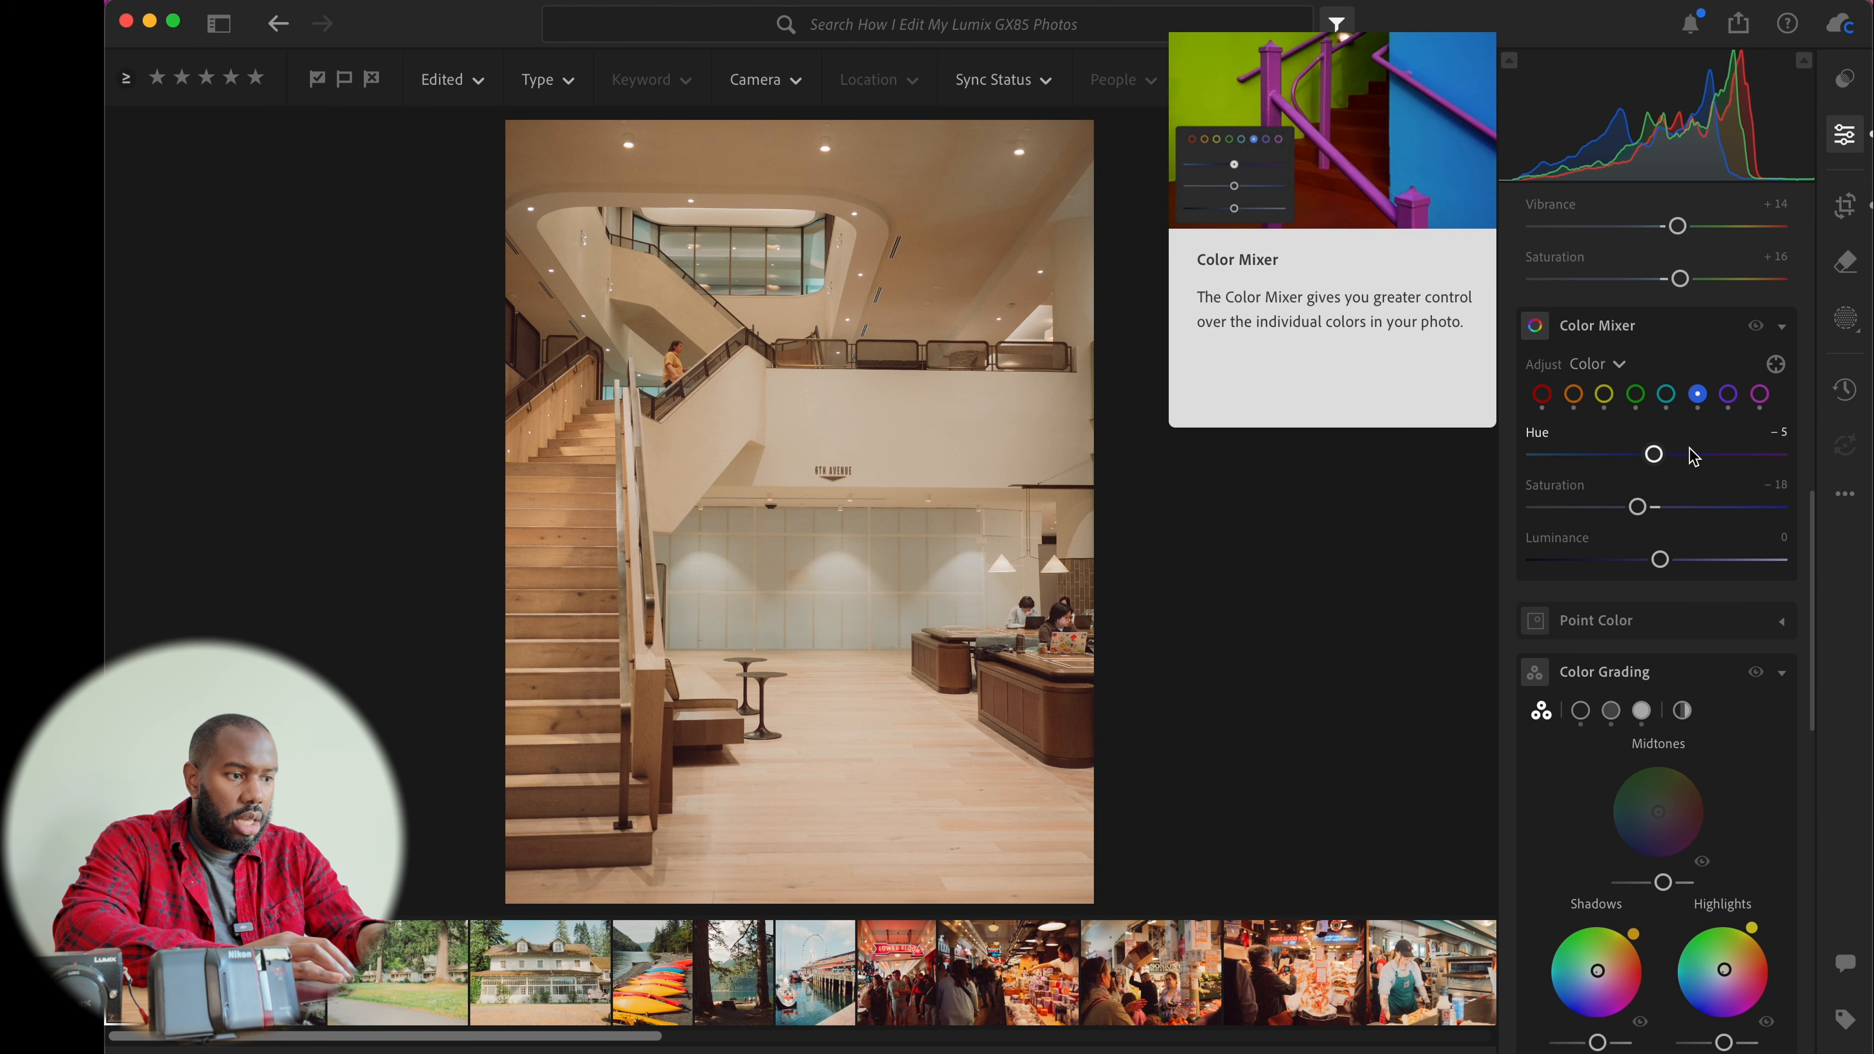
pyautogui.click(841, 557)
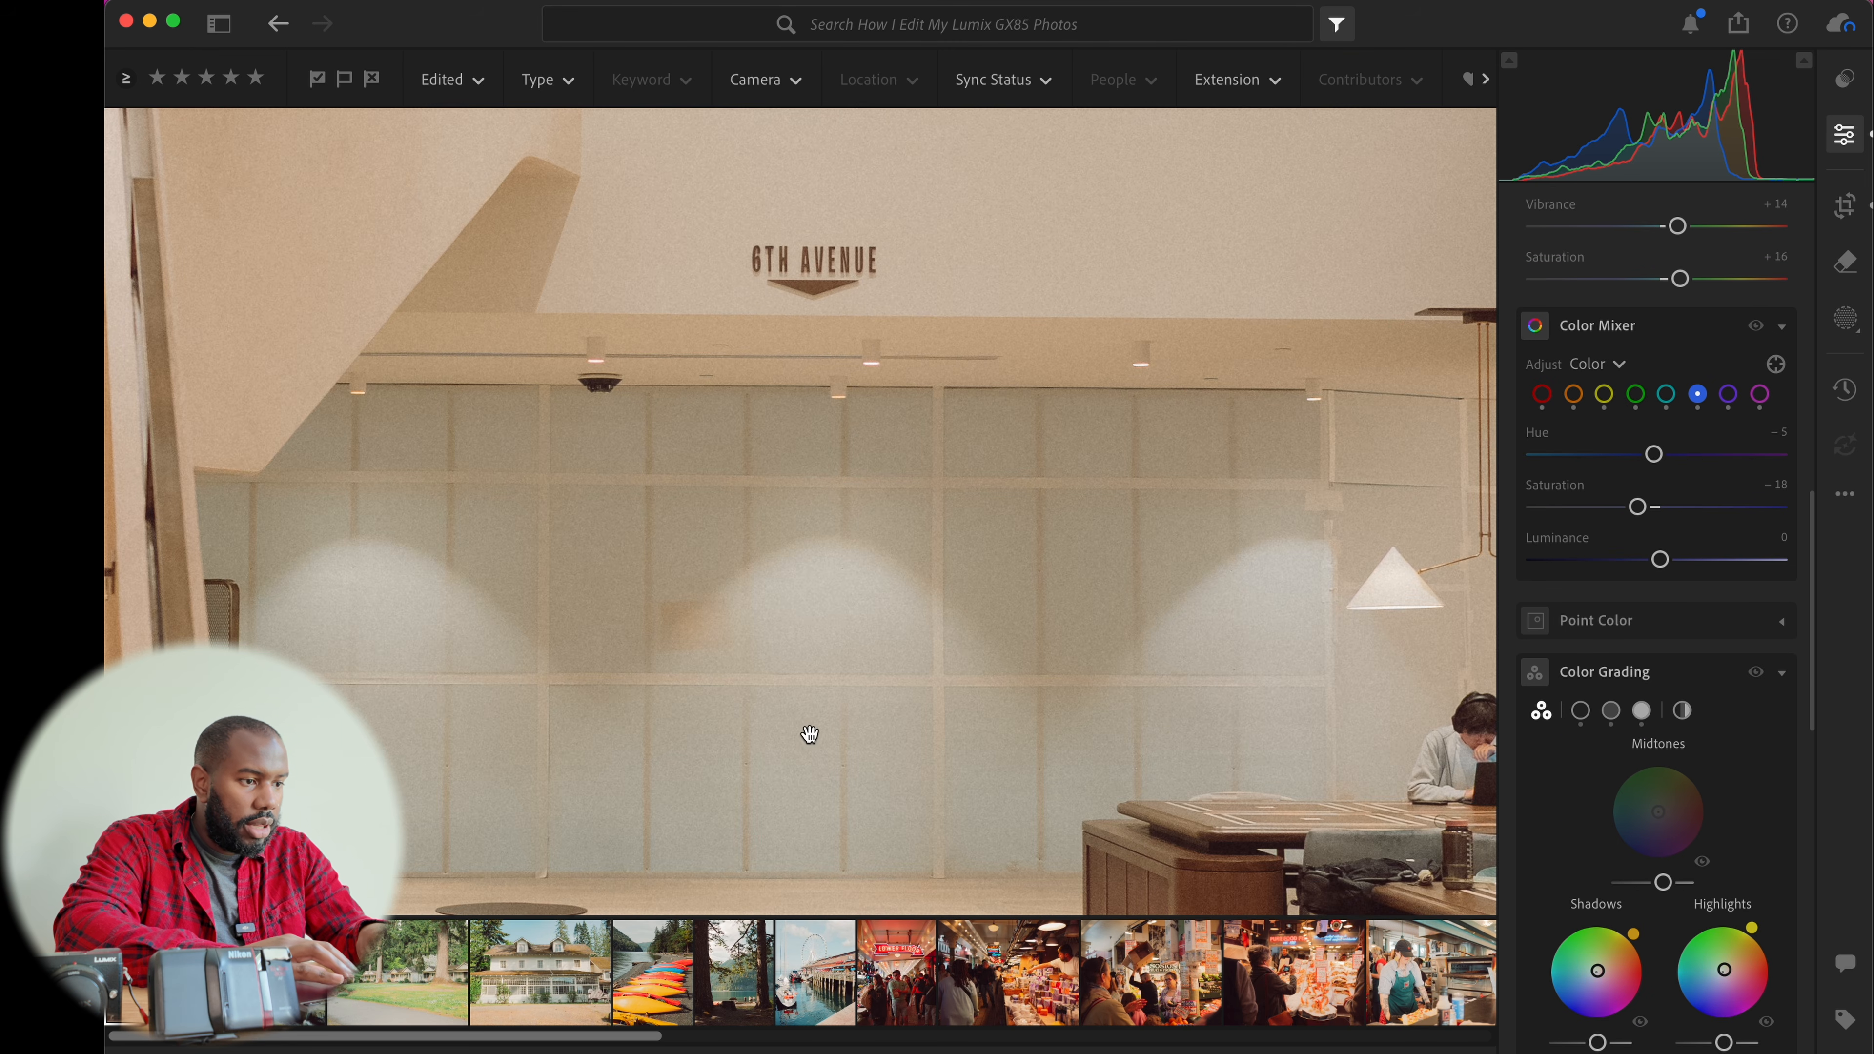
pyautogui.click(825, 670)
# Try adjusting the aqua and blue saturation in the Color Mixer, undoing each change
pyautogui.click(1666, 396)
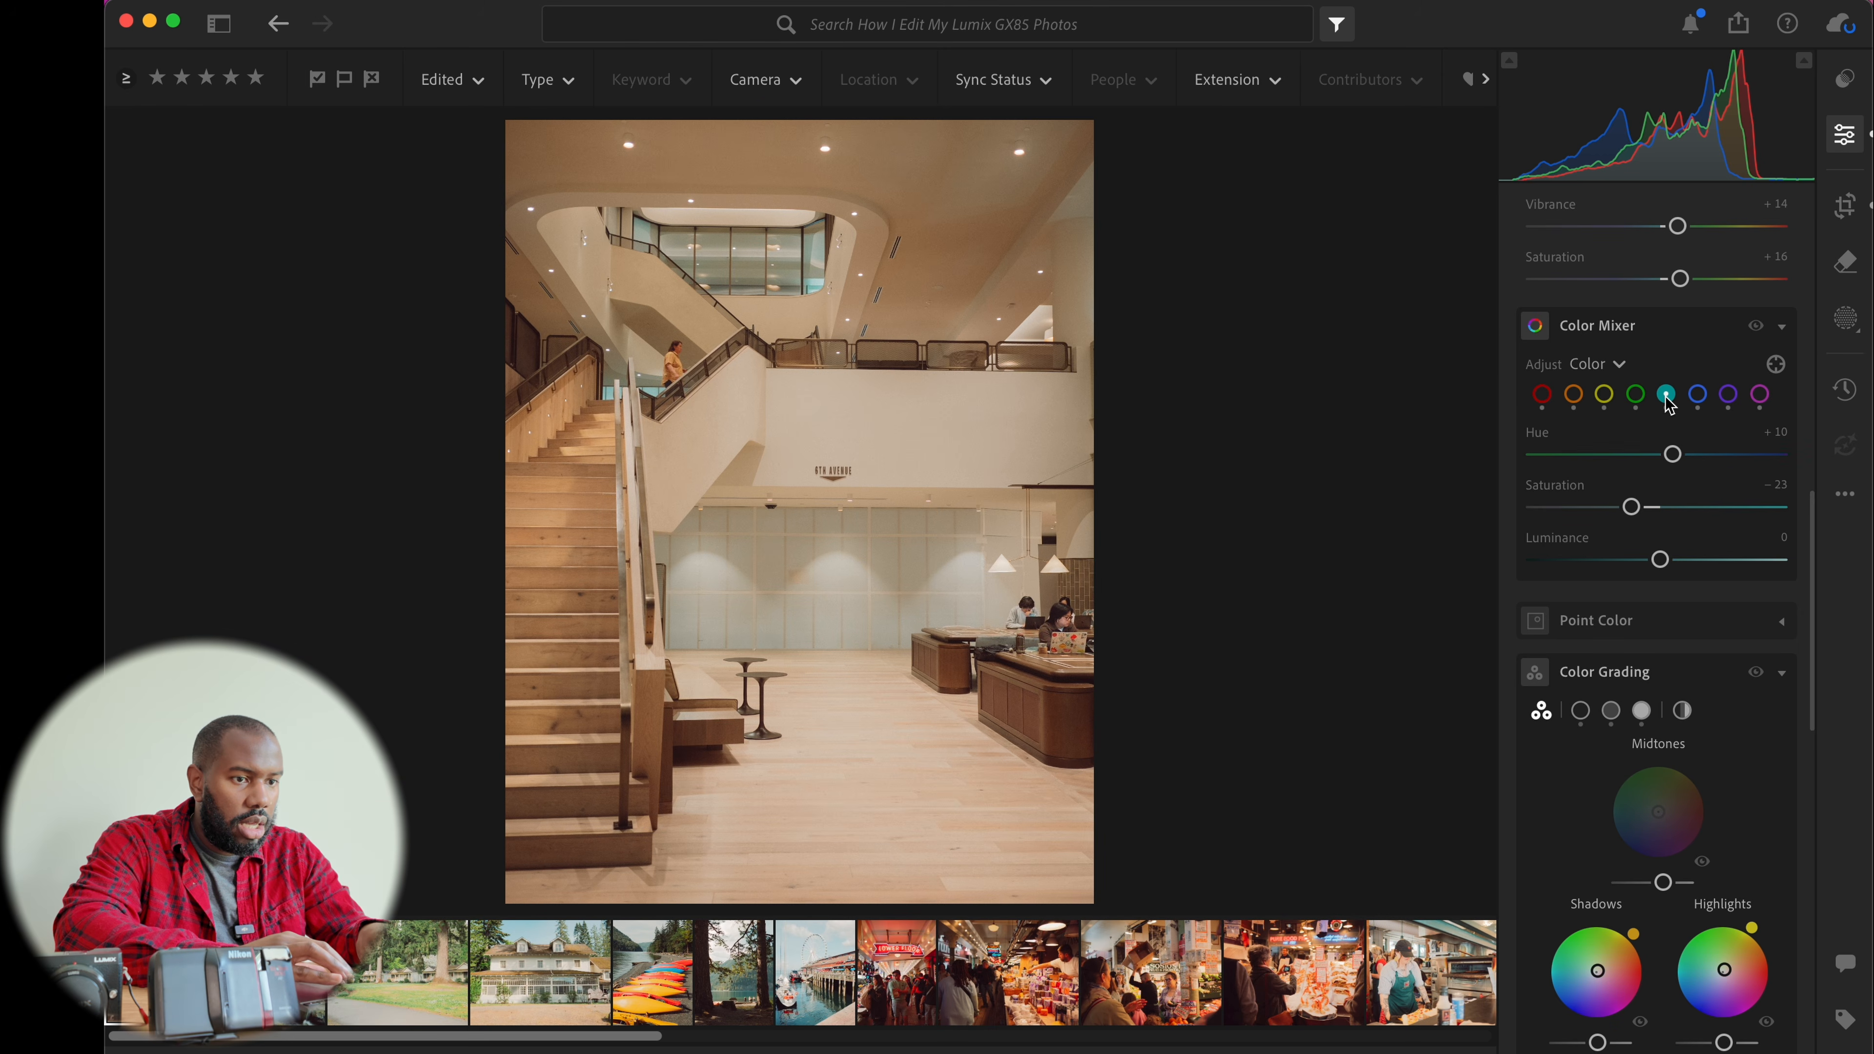
pyautogui.click(1632, 508)
pyautogui.moveTo(1632, 508)
pyautogui.mouseDown()
pyautogui.moveTo(1748, 508)
pyautogui.moveTo(1558, 510)
pyautogui.moveTo(1706, 530)
pyautogui.moveTo(1624, 530)
pyautogui.mouseUp()
pyautogui.press('super+z')
pyautogui.click(1698, 395)
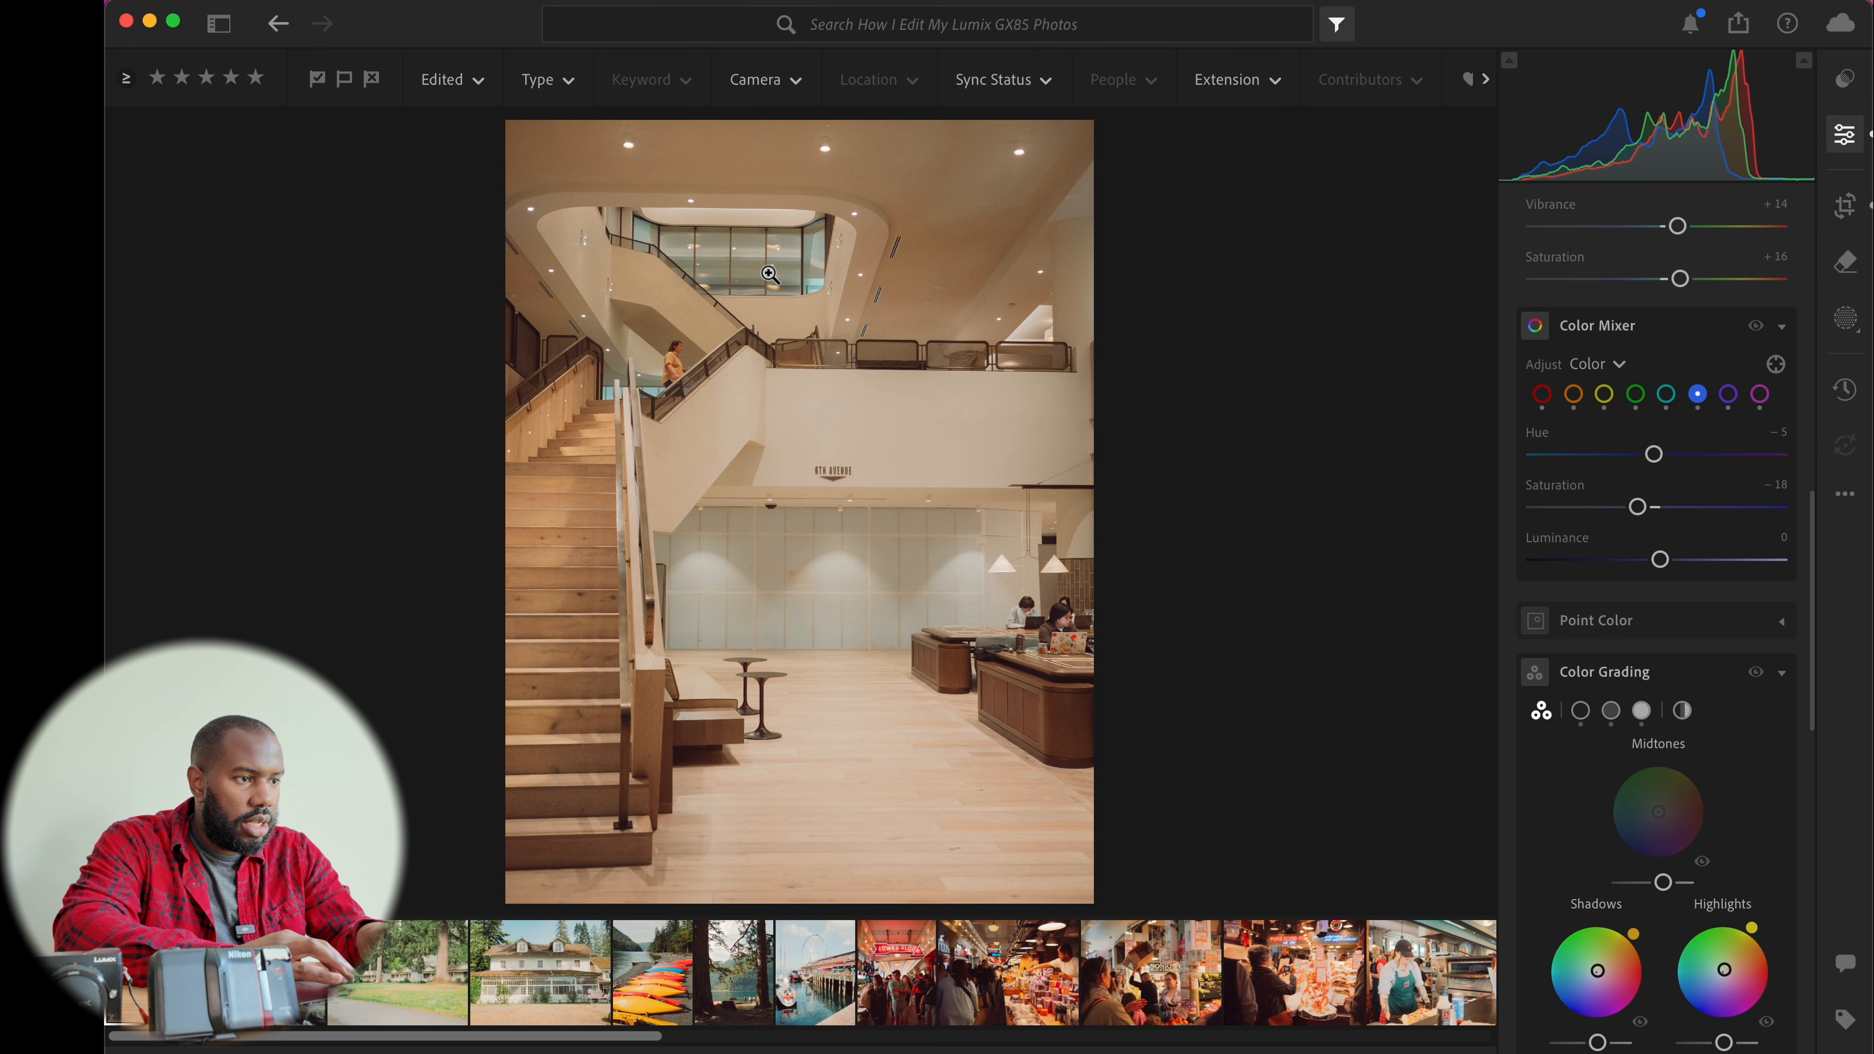
pyautogui.moveTo(1638, 511)
pyautogui.mouseDown()
pyautogui.moveTo(1741, 509)
pyautogui.moveTo(1643, 517)
pyautogui.mouseUp()
pyautogui.press('super+z')
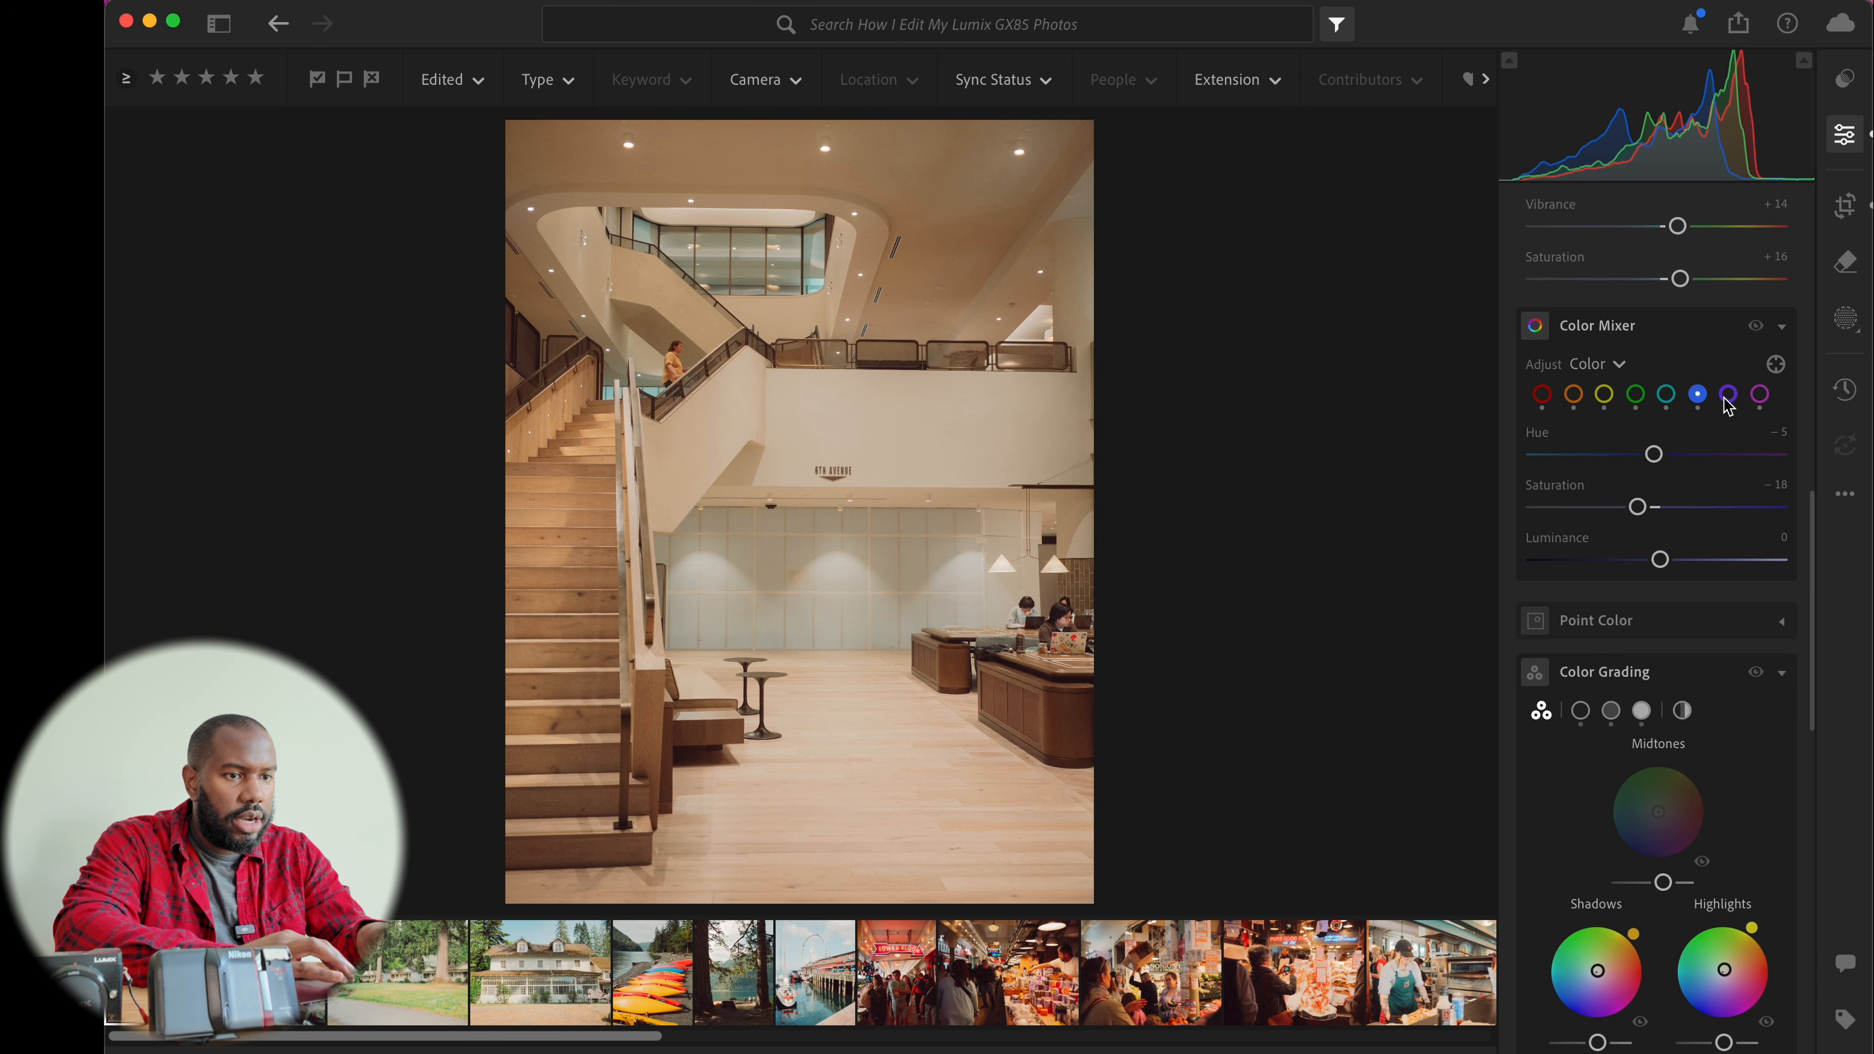
# Try sampling the wall colour with Point Color and shifting its saturation, then reset it
pyautogui.click(1697, 636)
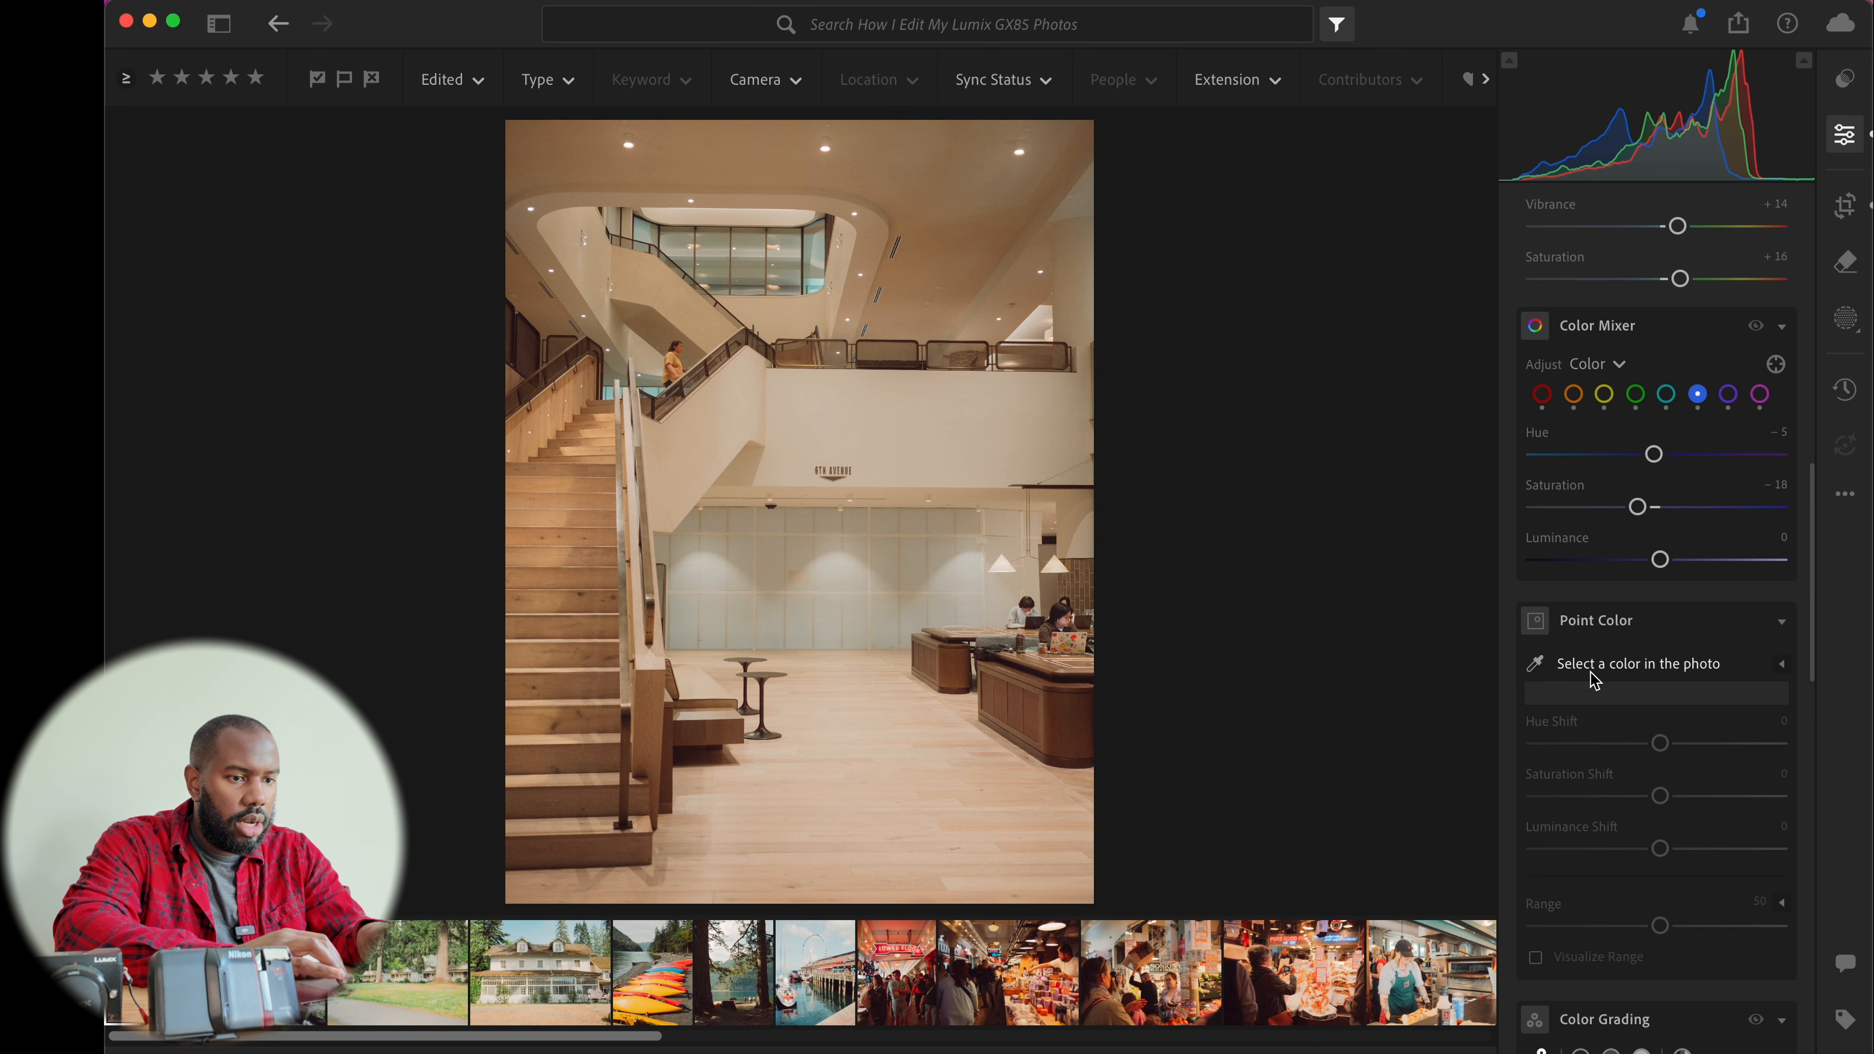
pyautogui.click(1537, 664)
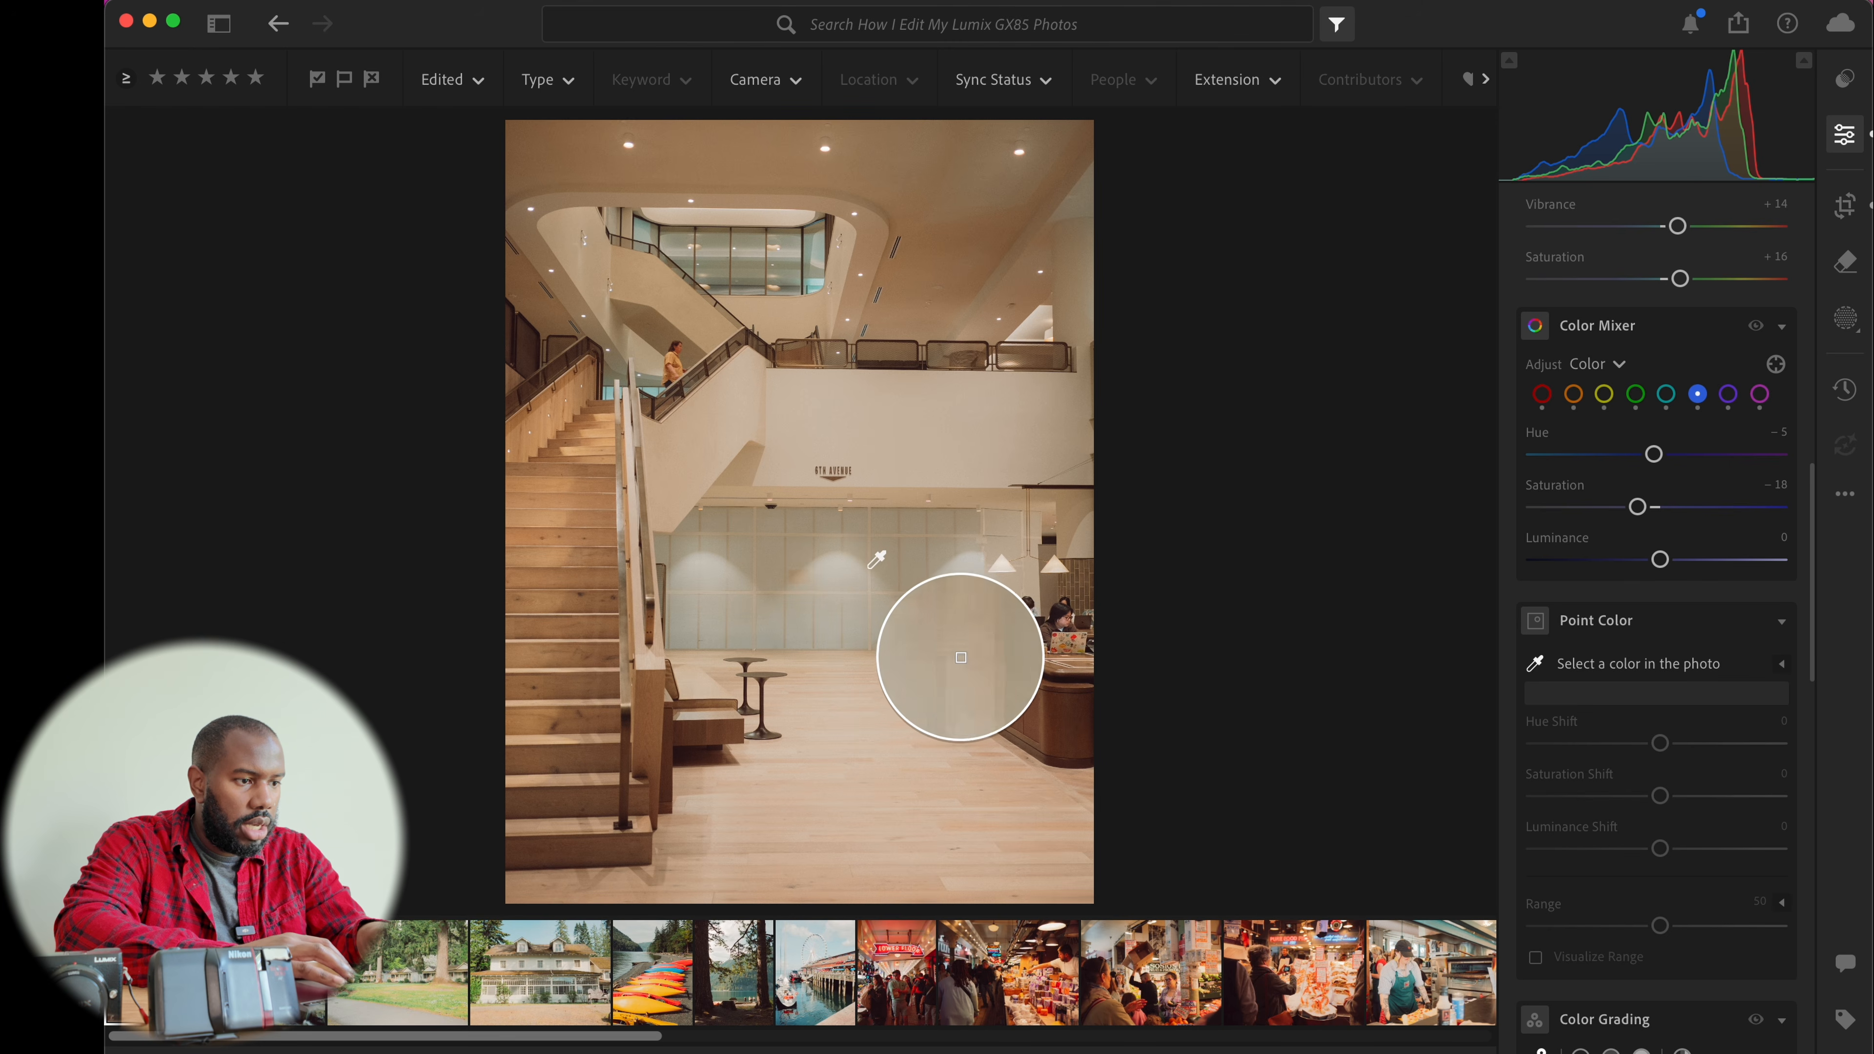
pyautogui.click(856, 575)
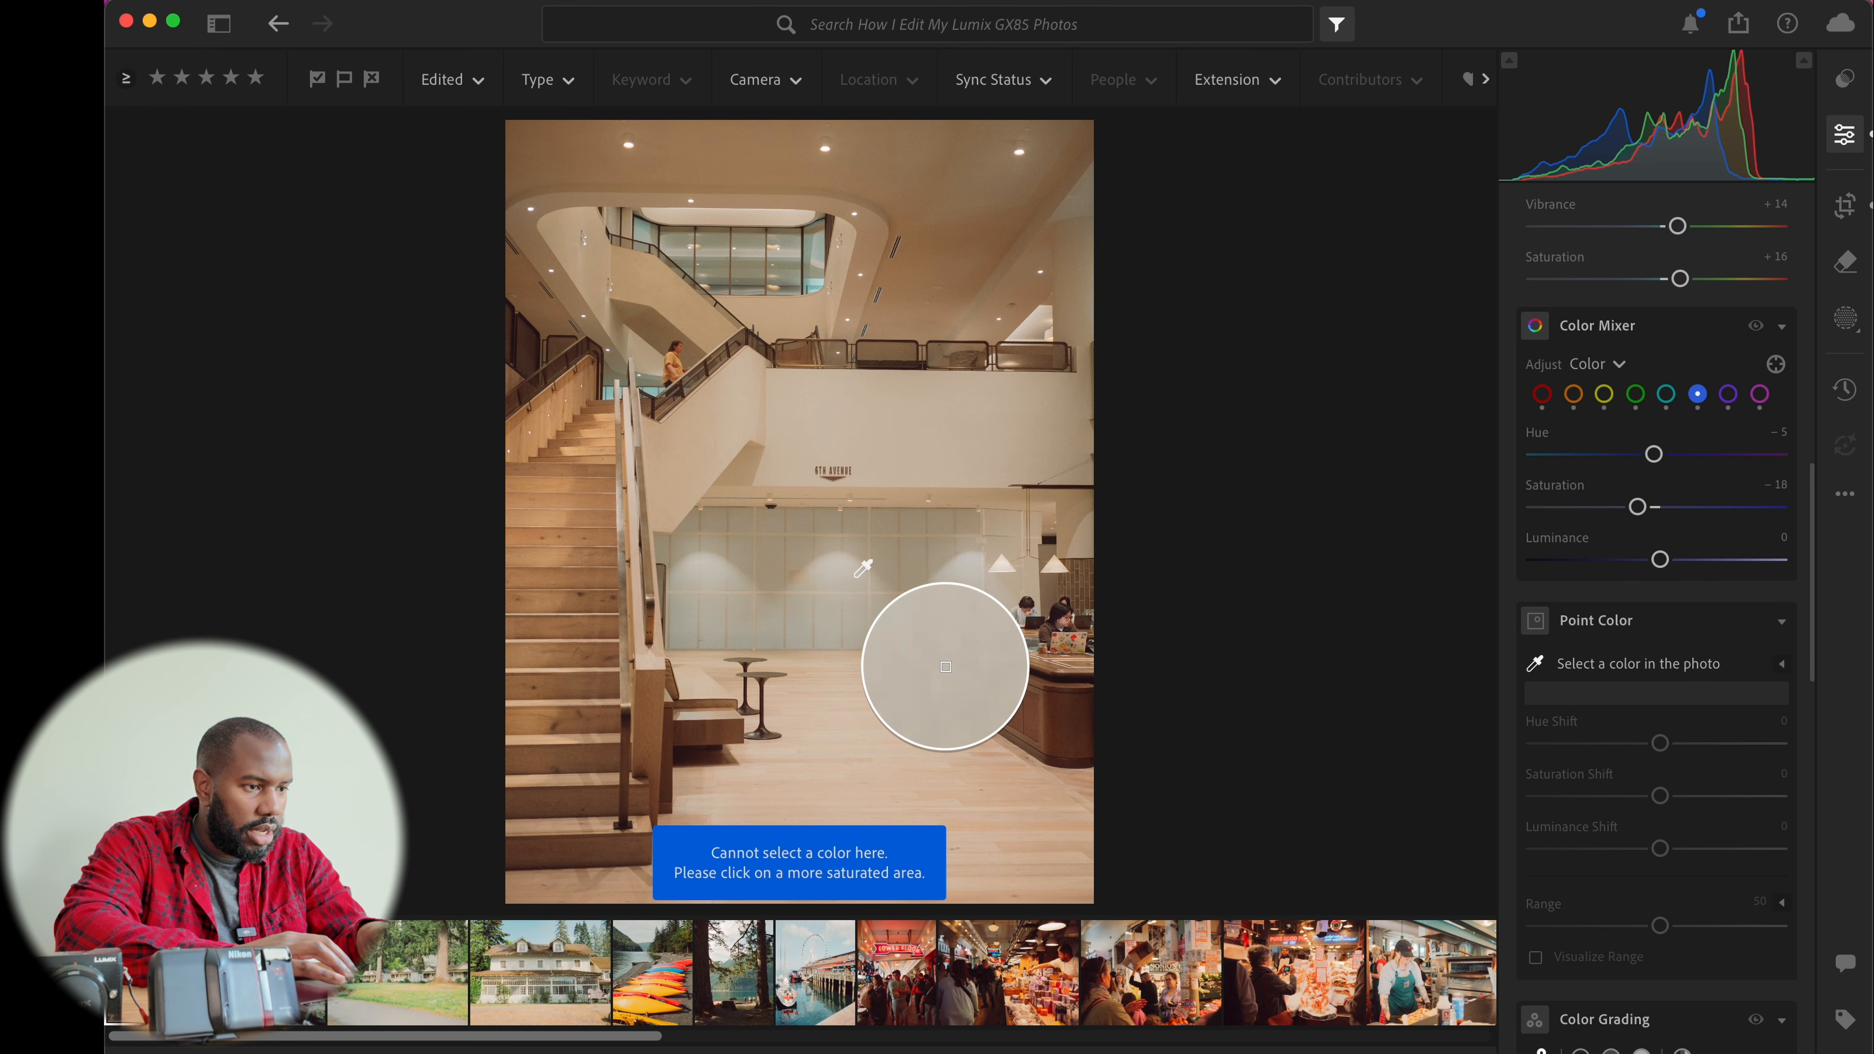
pyautogui.click(877, 555)
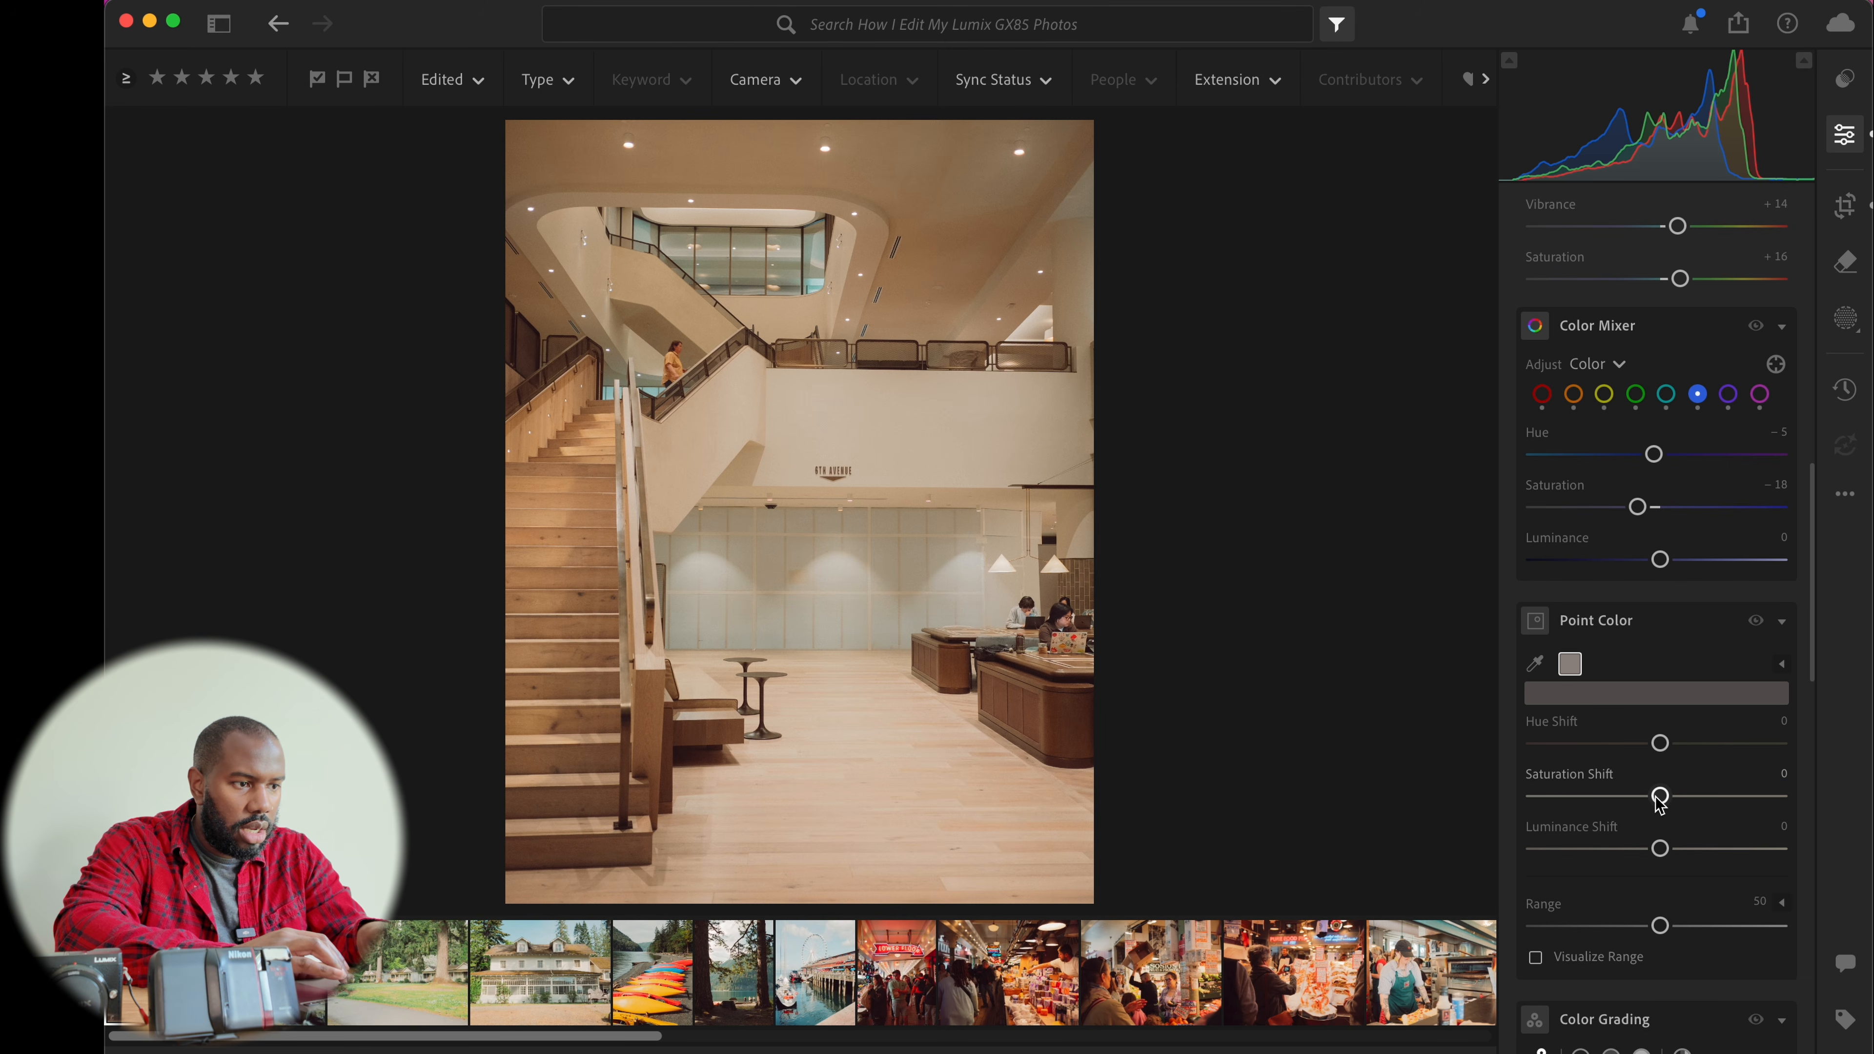
pyautogui.moveTo(1663, 806); pyautogui.dragTo(1727, 802)
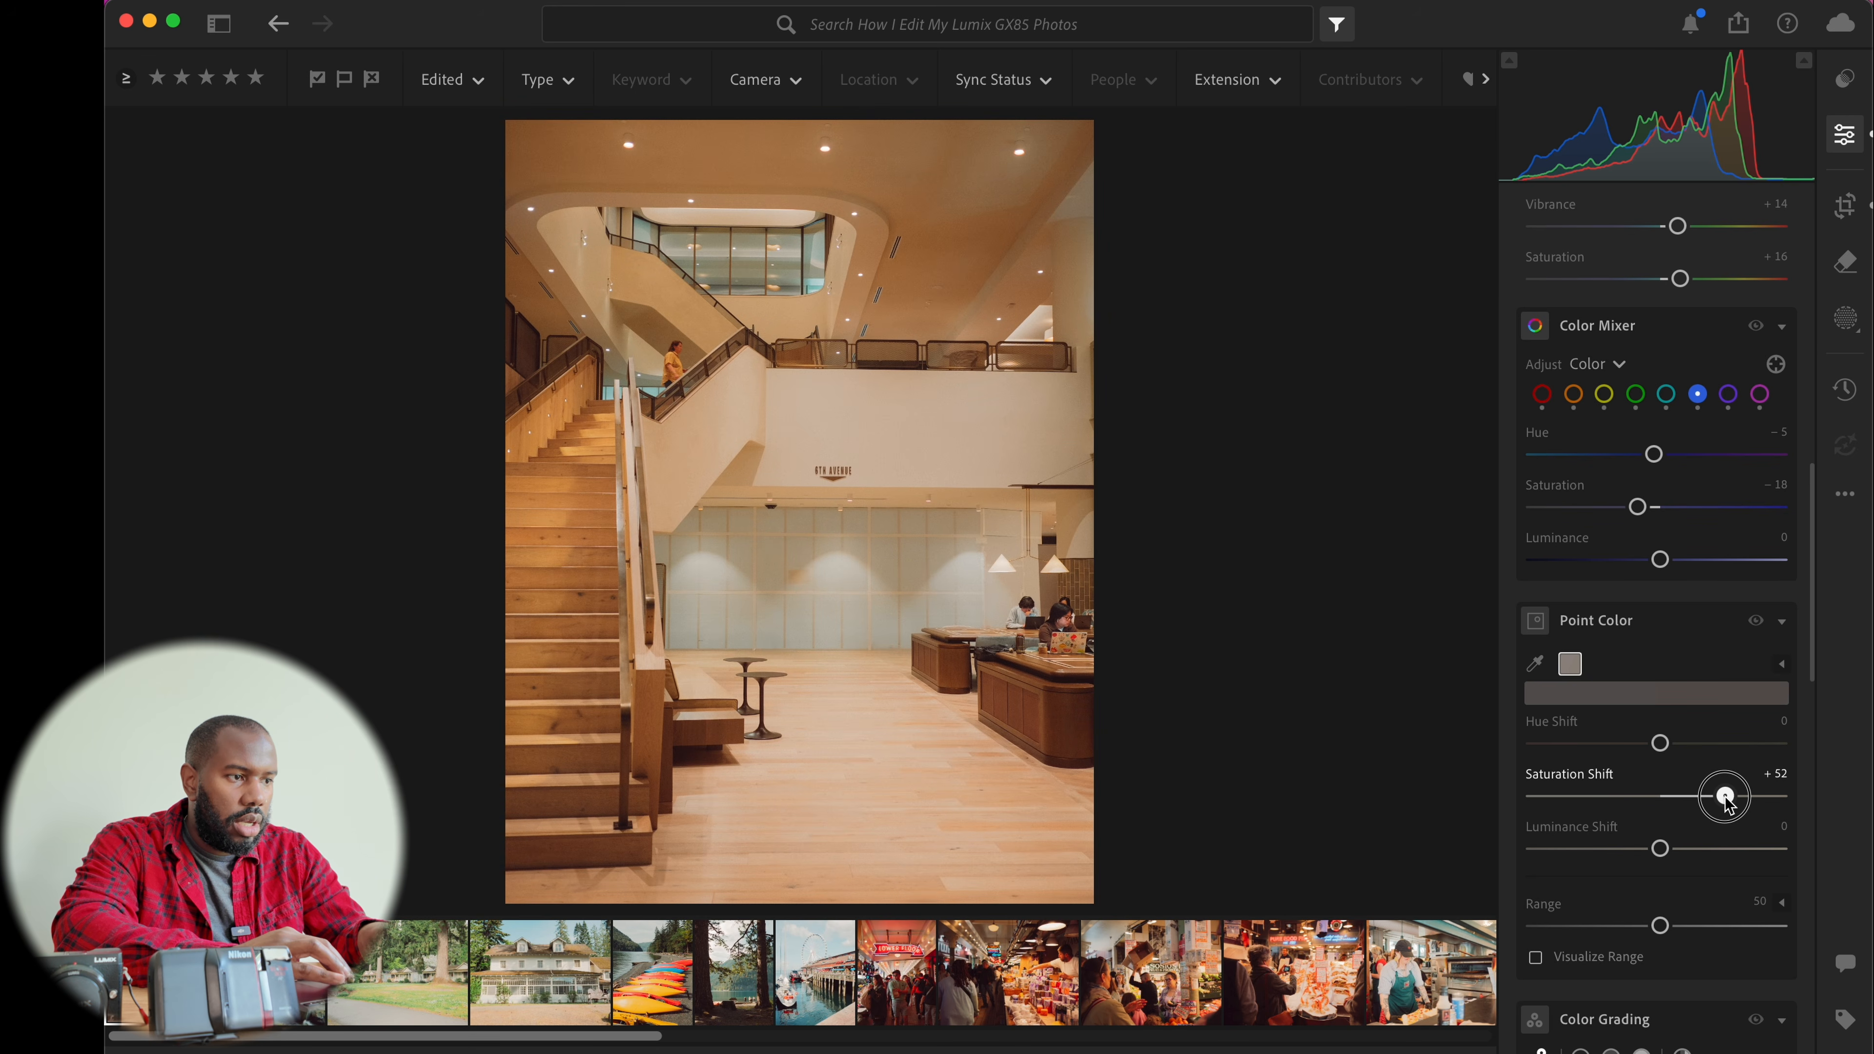
pyautogui.moveTo(1729, 802); pyautogui.dragTo(1691, 802)
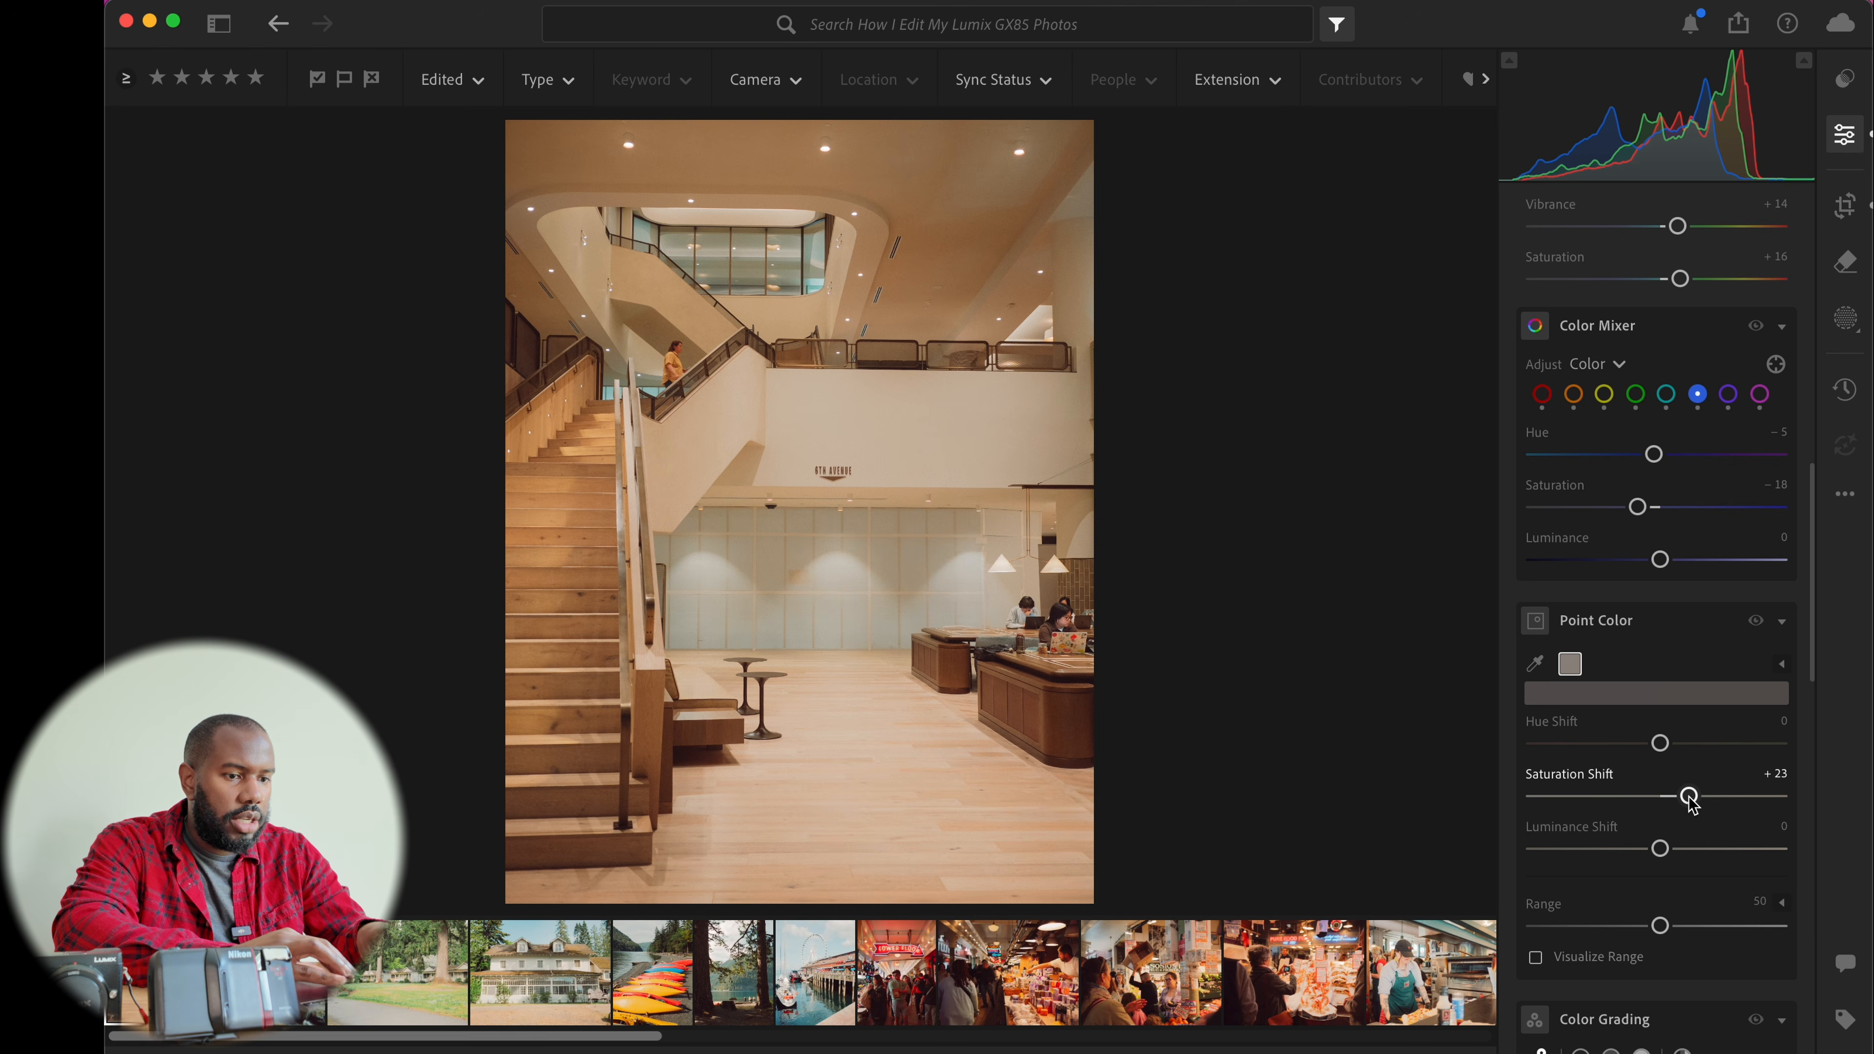
pyautogui.doubleClick(1691, 798)
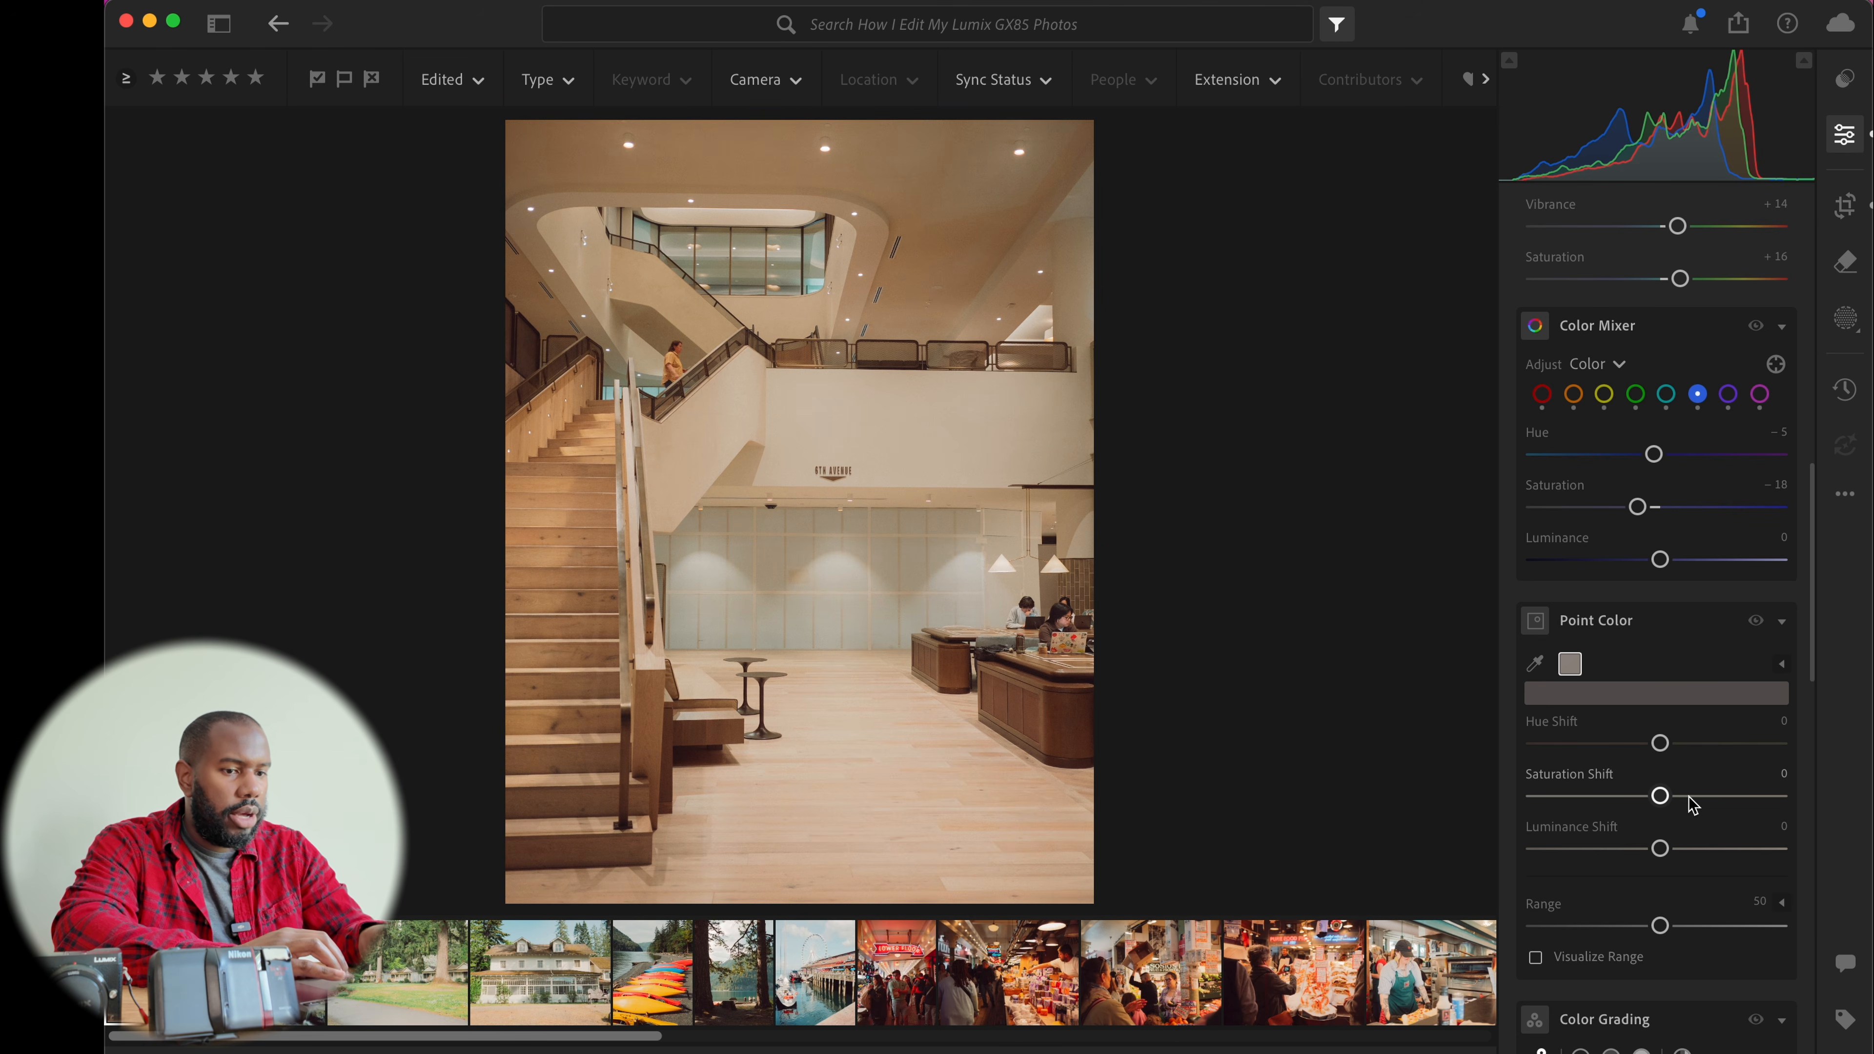
pyautogui.click(1781, 623)
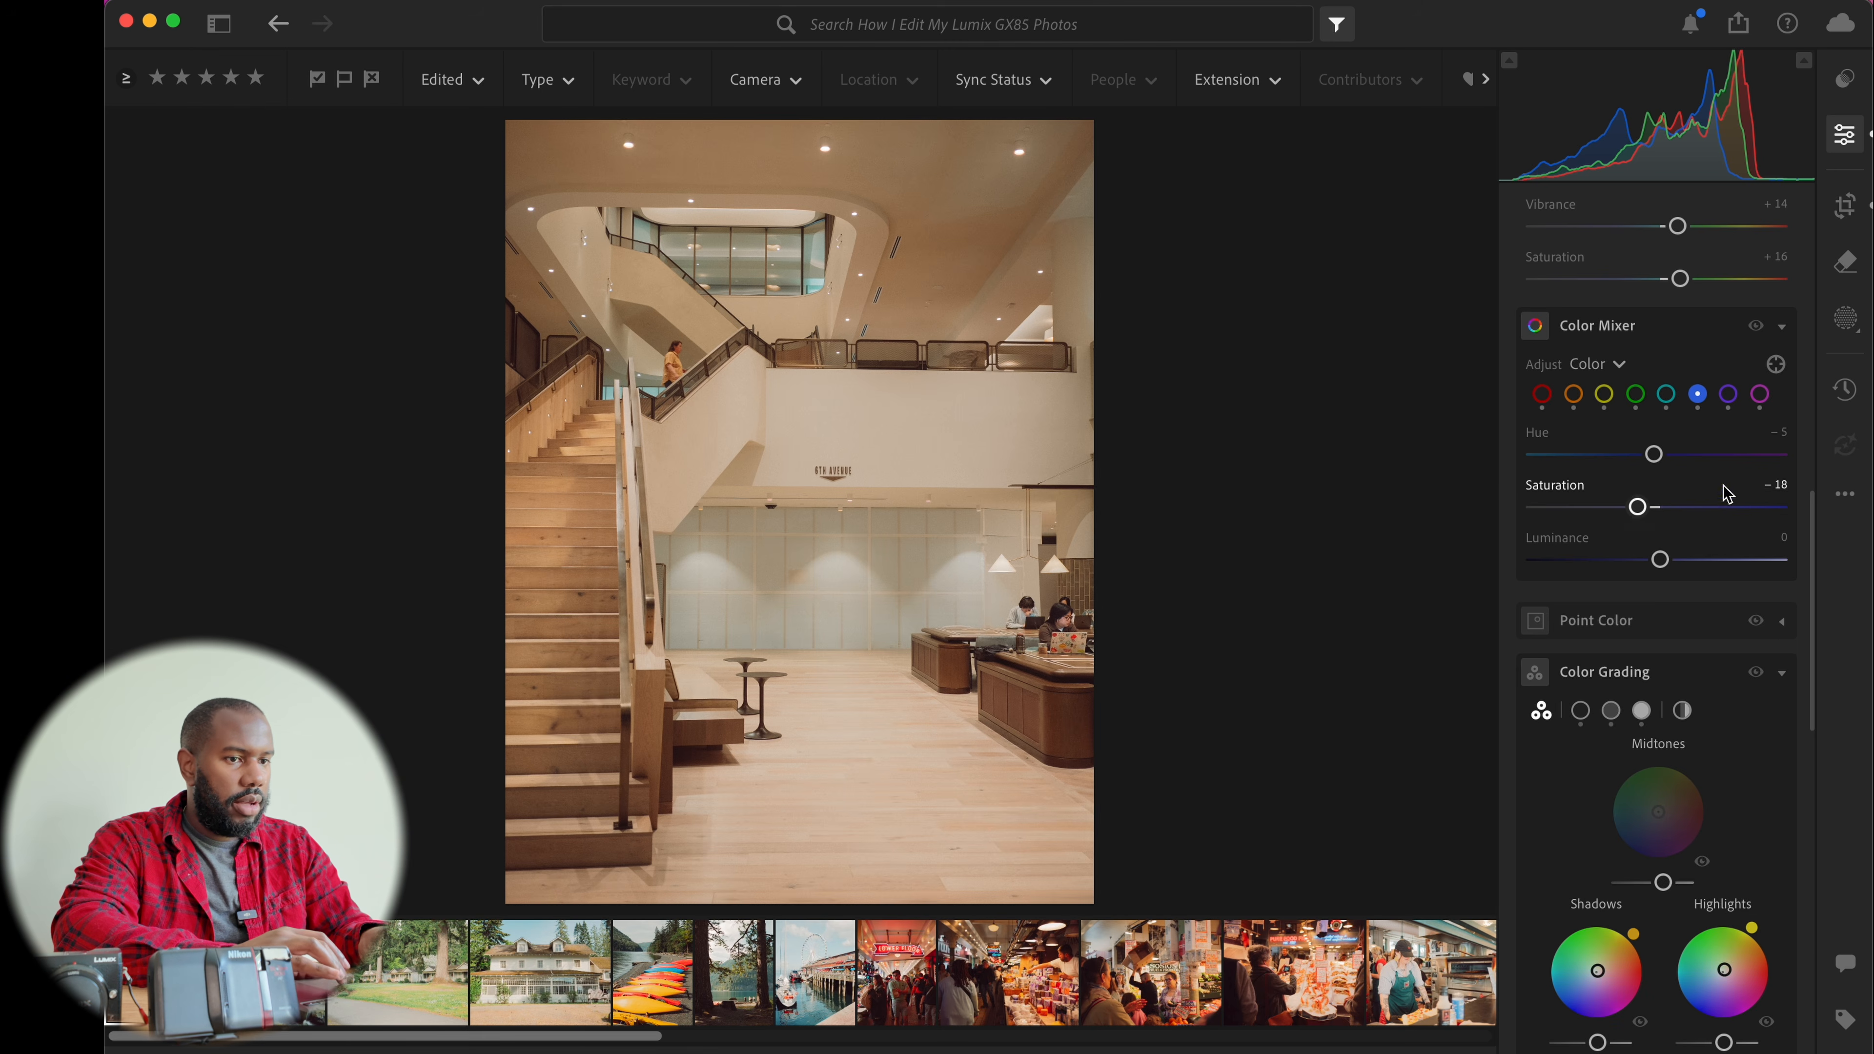
# Apply the japanB&W - japan preset to the staircase photo and view it full screen
pyautogui.scroll(10, 1704, 478)
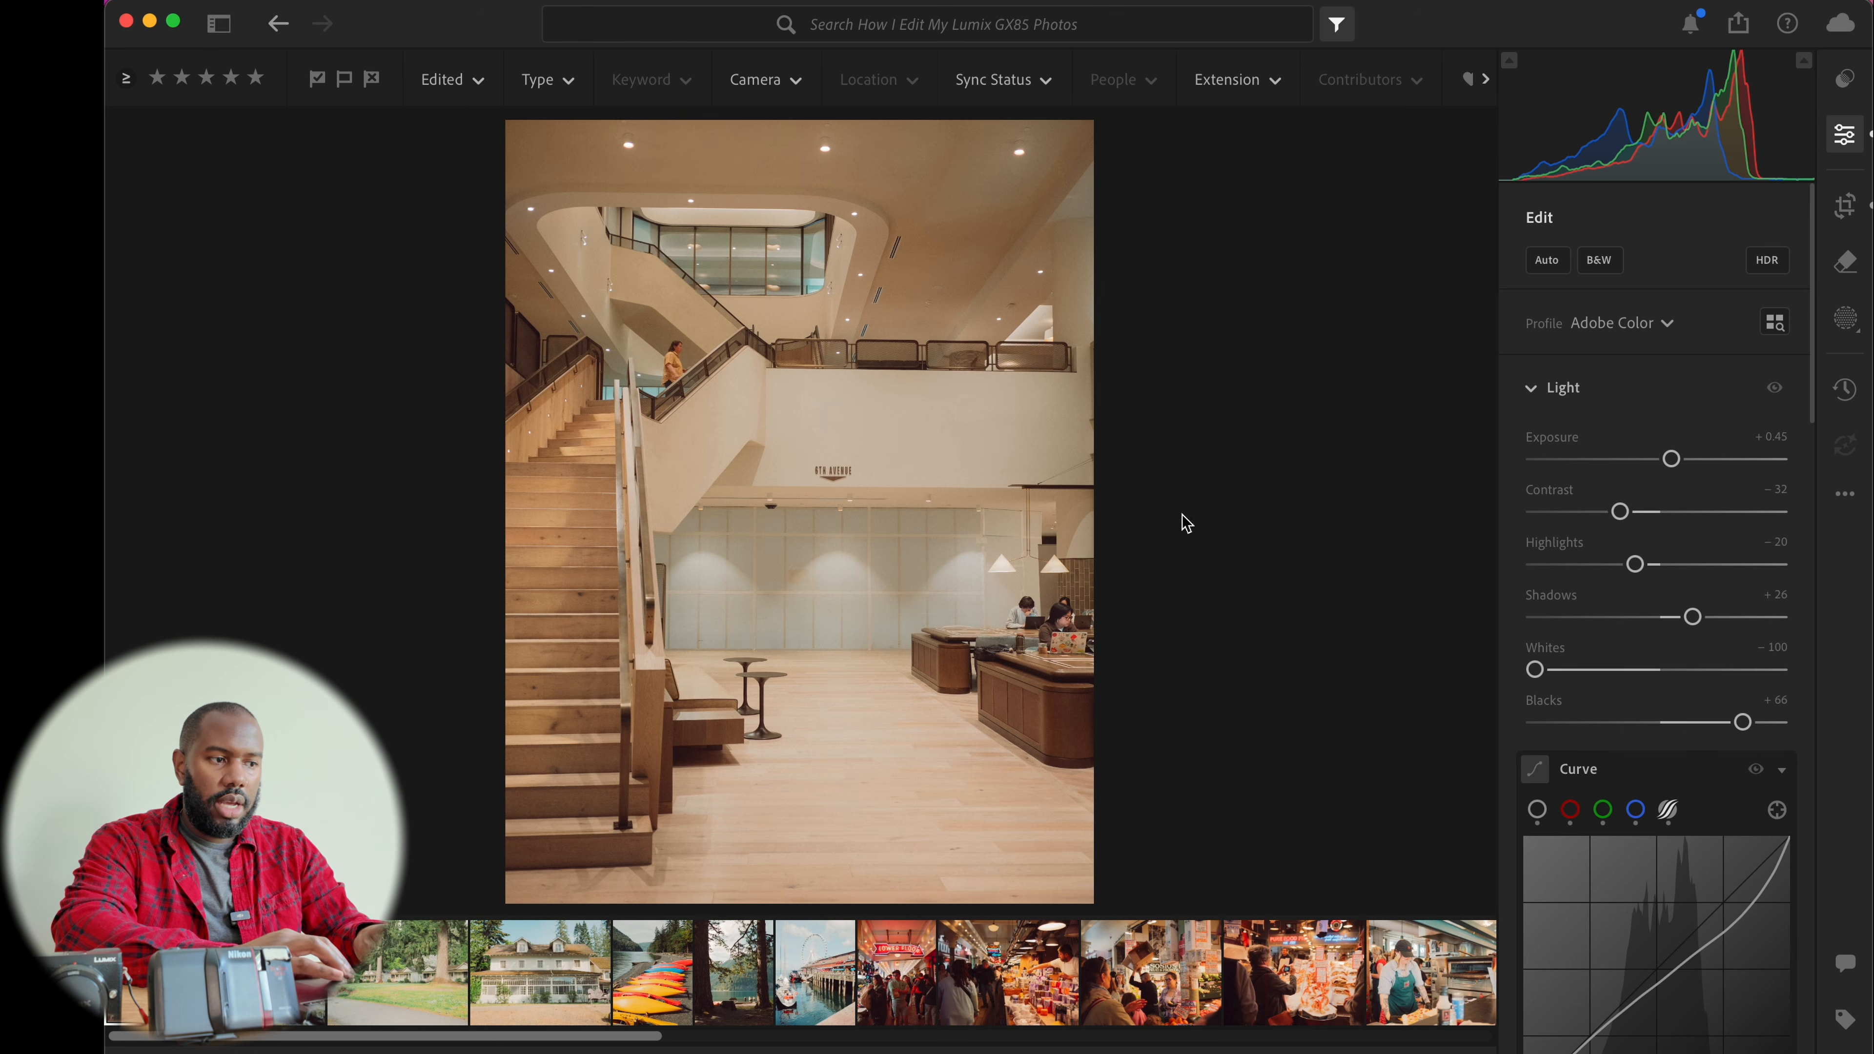
pyautogui.hotkey('shift', 'p')
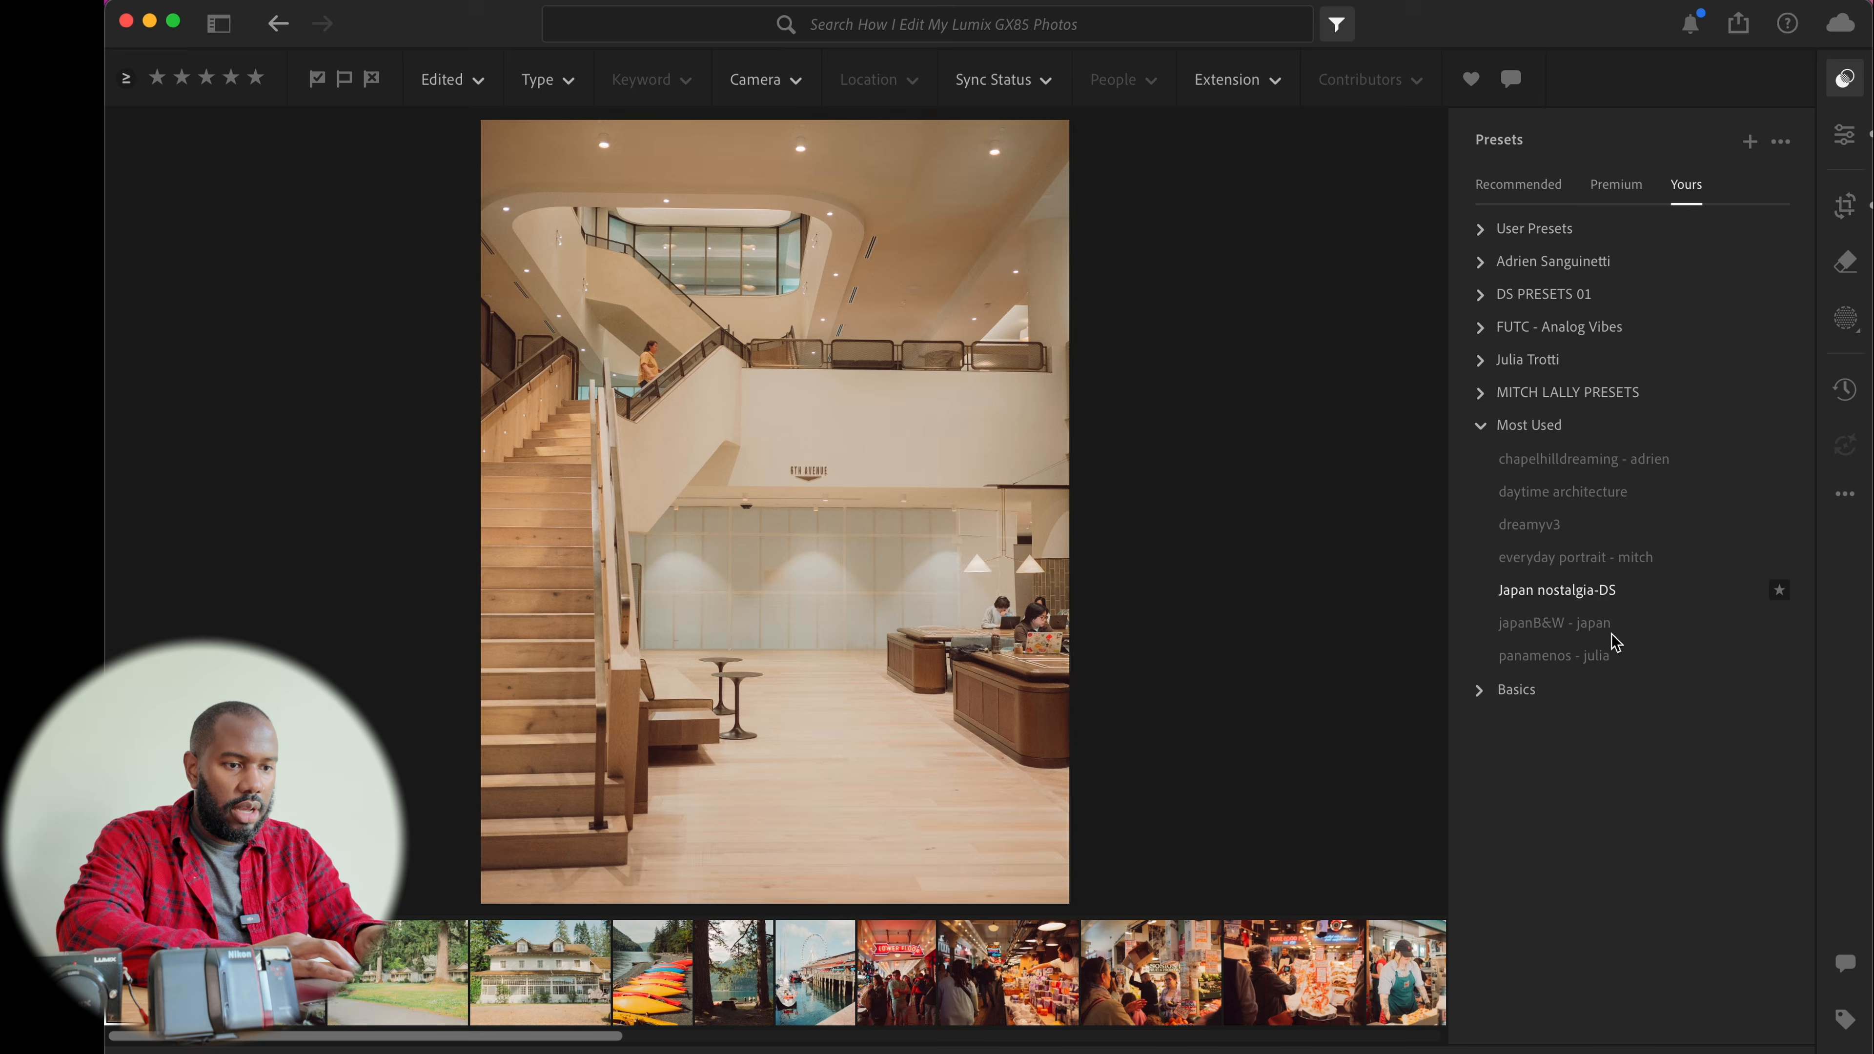
pyautogui.click(1594, 624)
pyautogui.press('f')
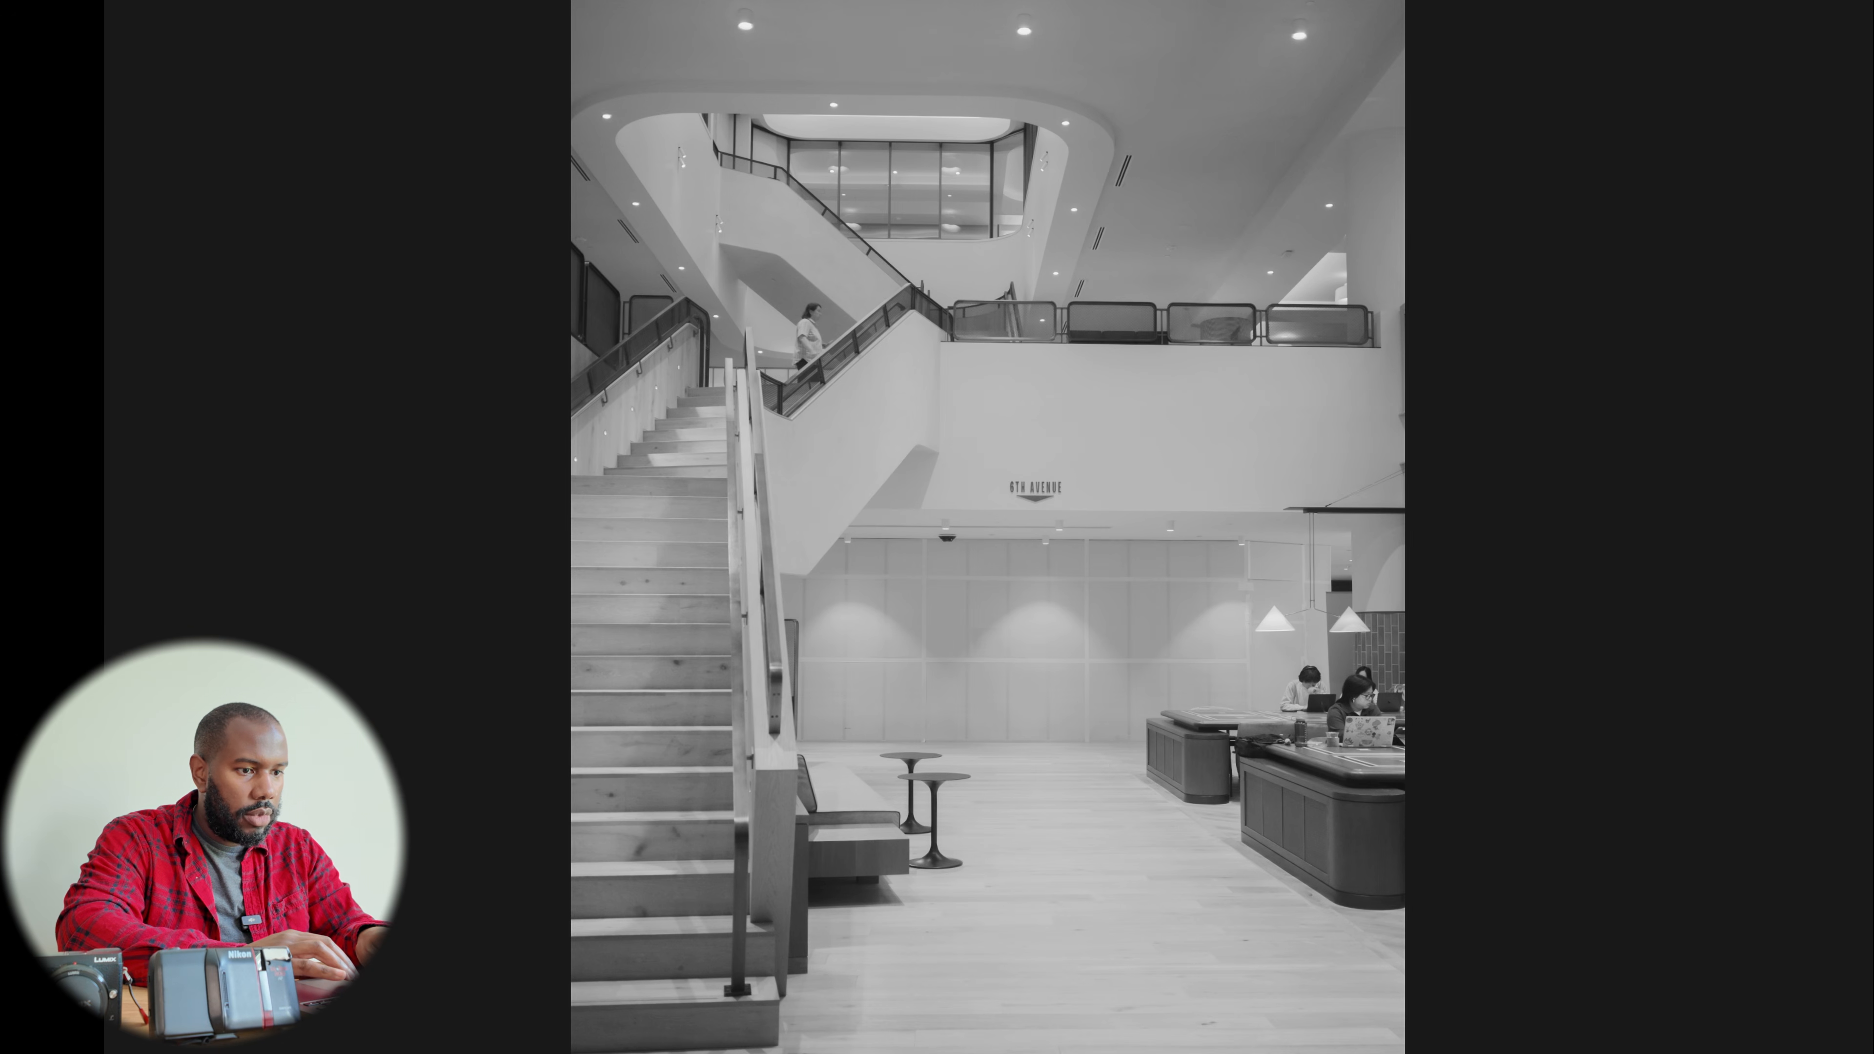
pyautogui.press('f')
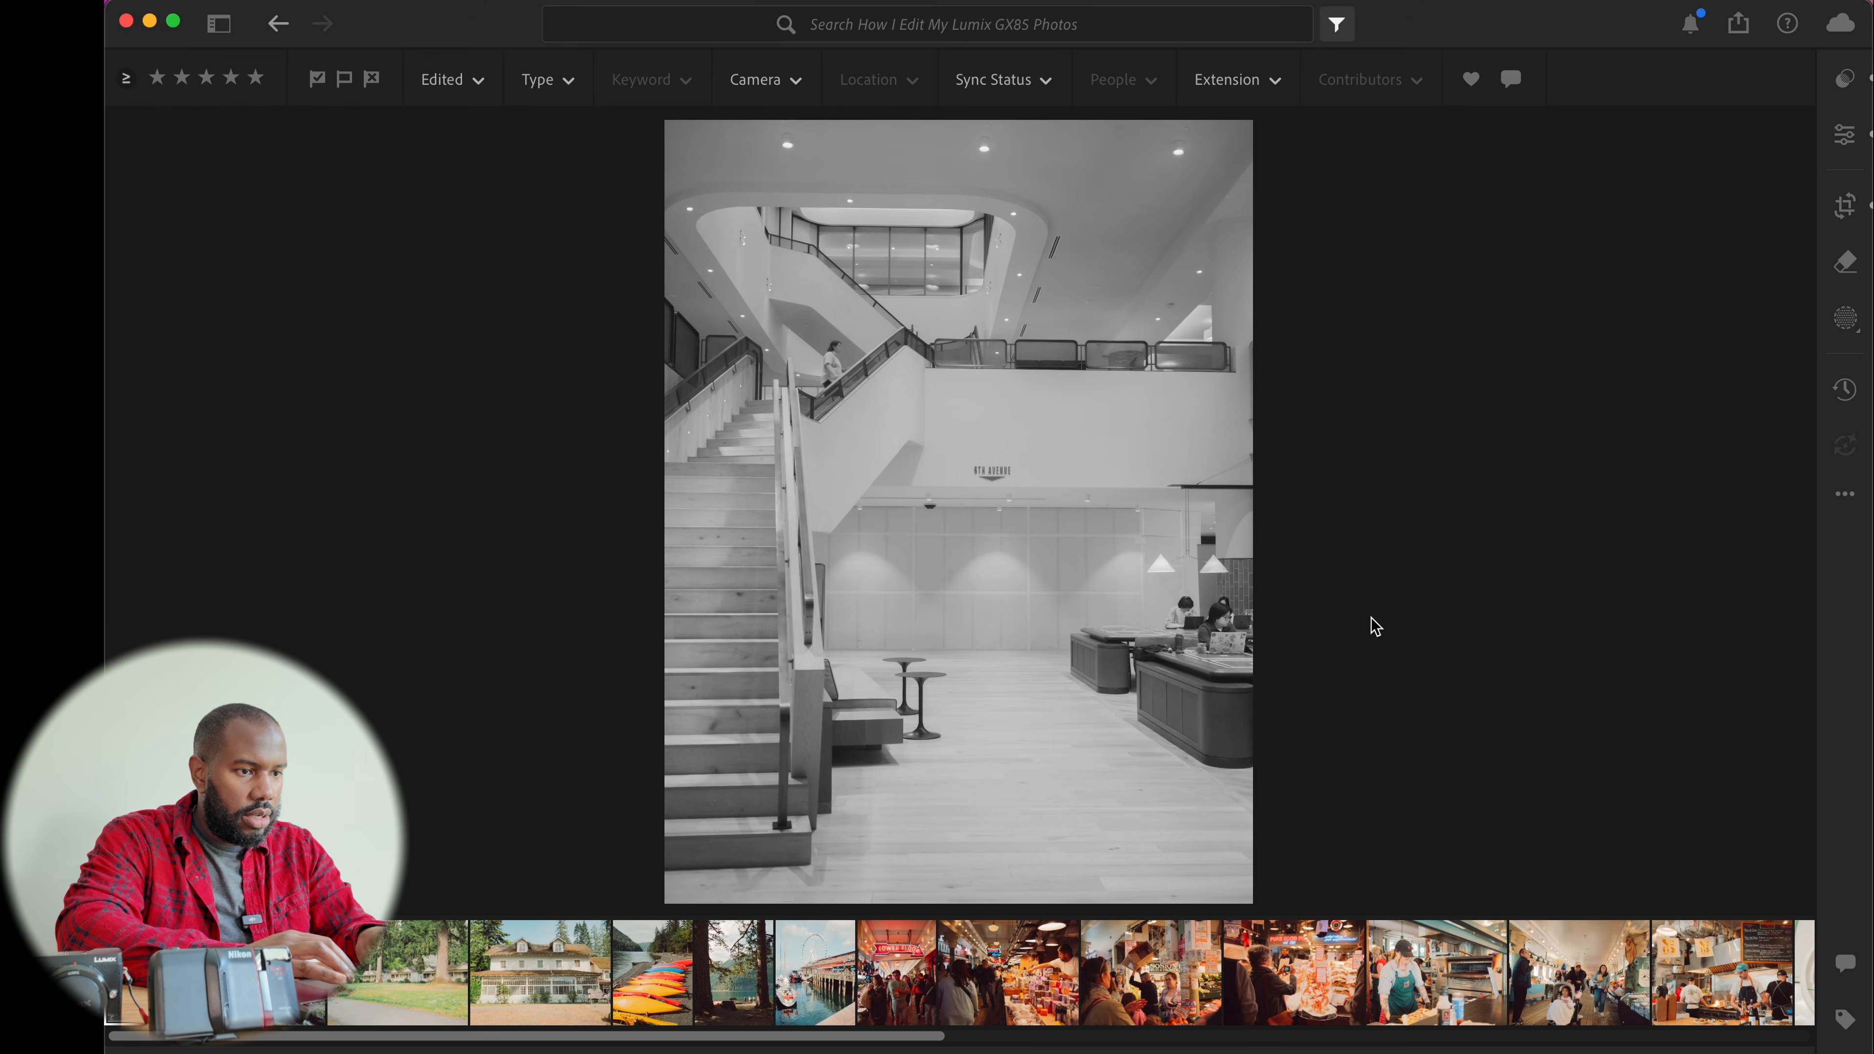
# Set the black-and-white photo's contrast to +19 in the Edit panel
pyautogui.press('e')
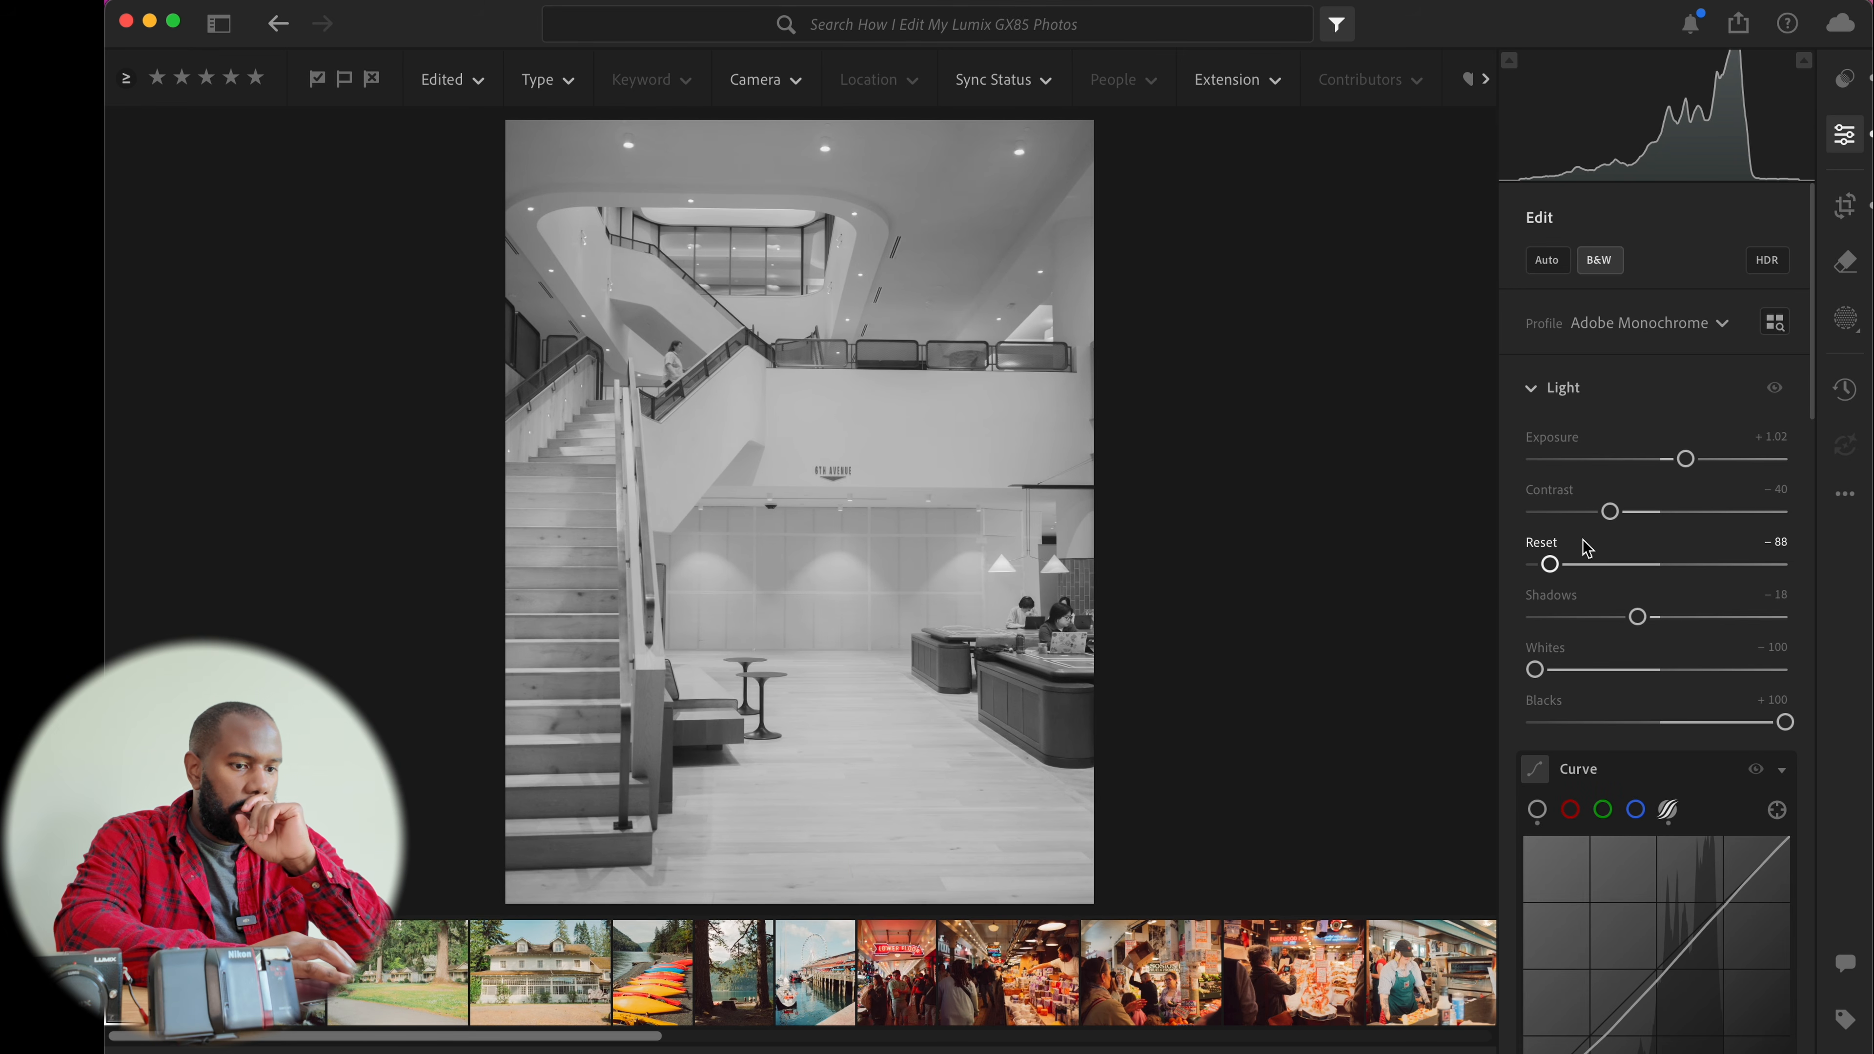
pyautogui.moveTo(1611, 518); pyautogui.dragTo(1685, 519)
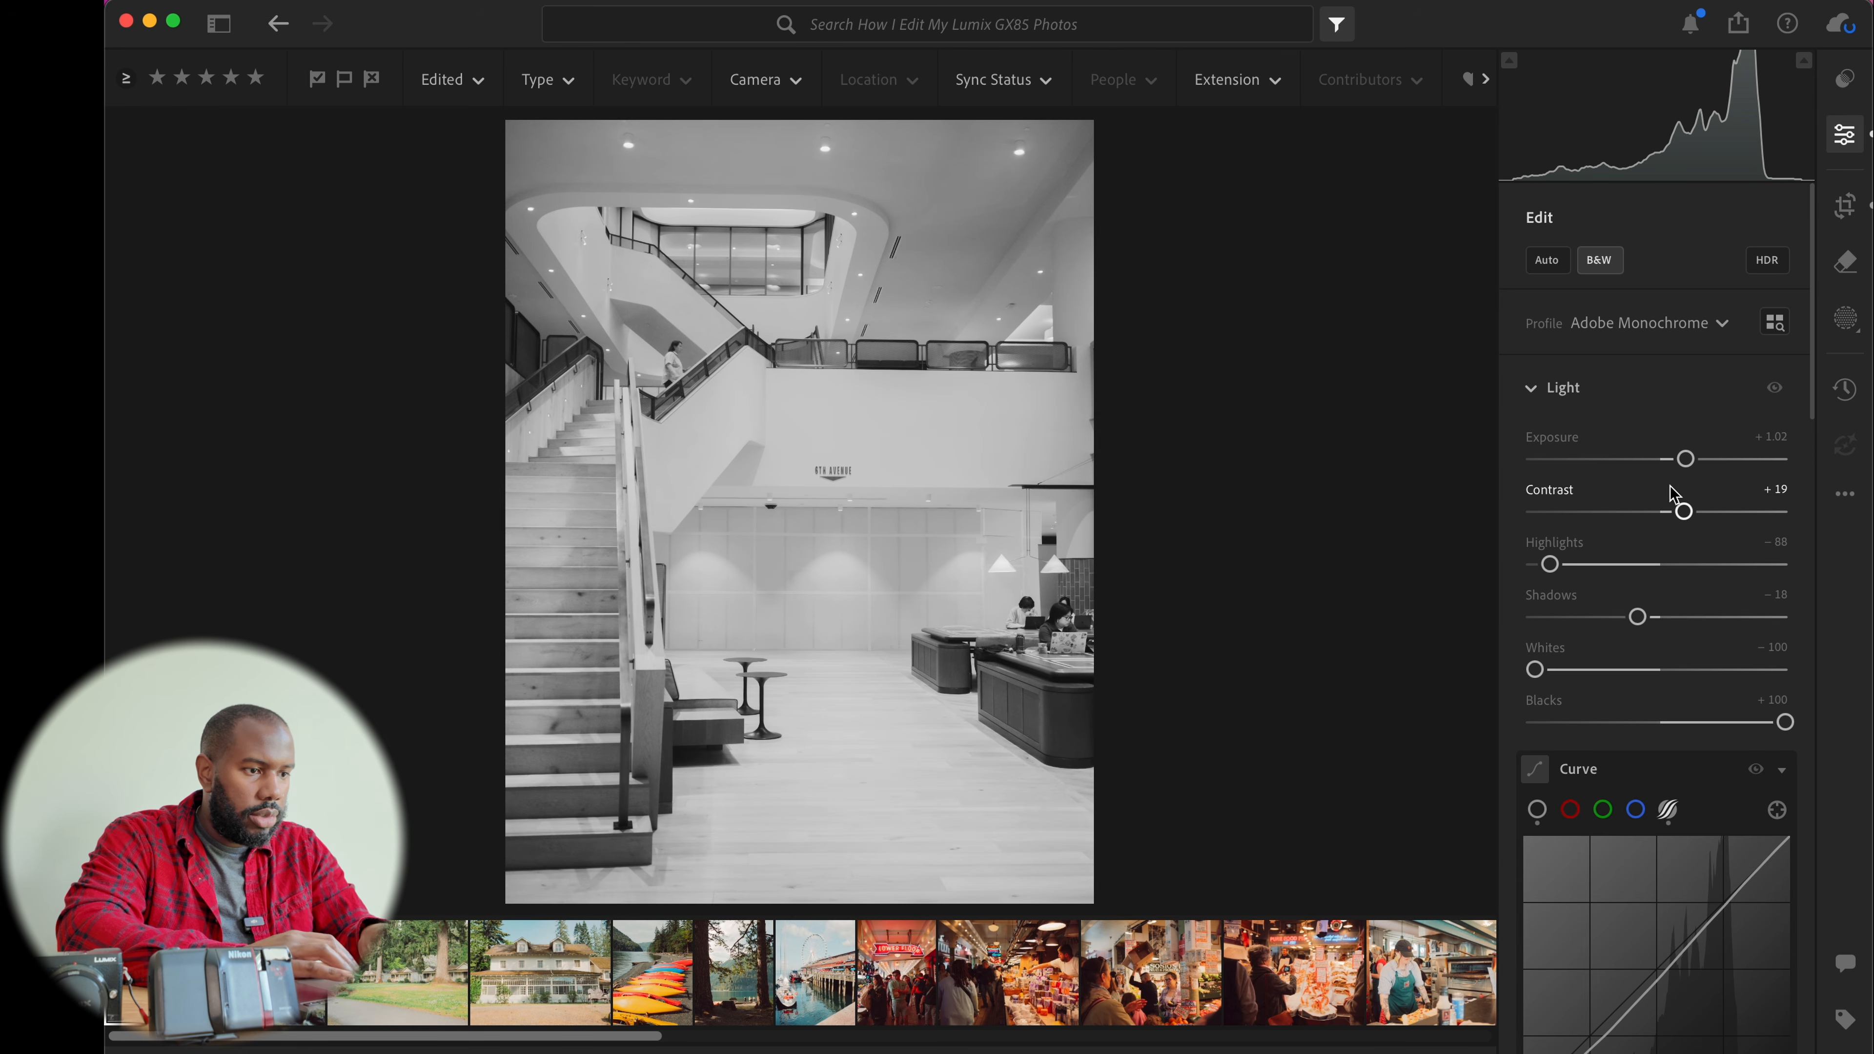
pyautogui.scroll(-1, 1722, 503)
pyautogui.scroll(-15, 1722, 502)
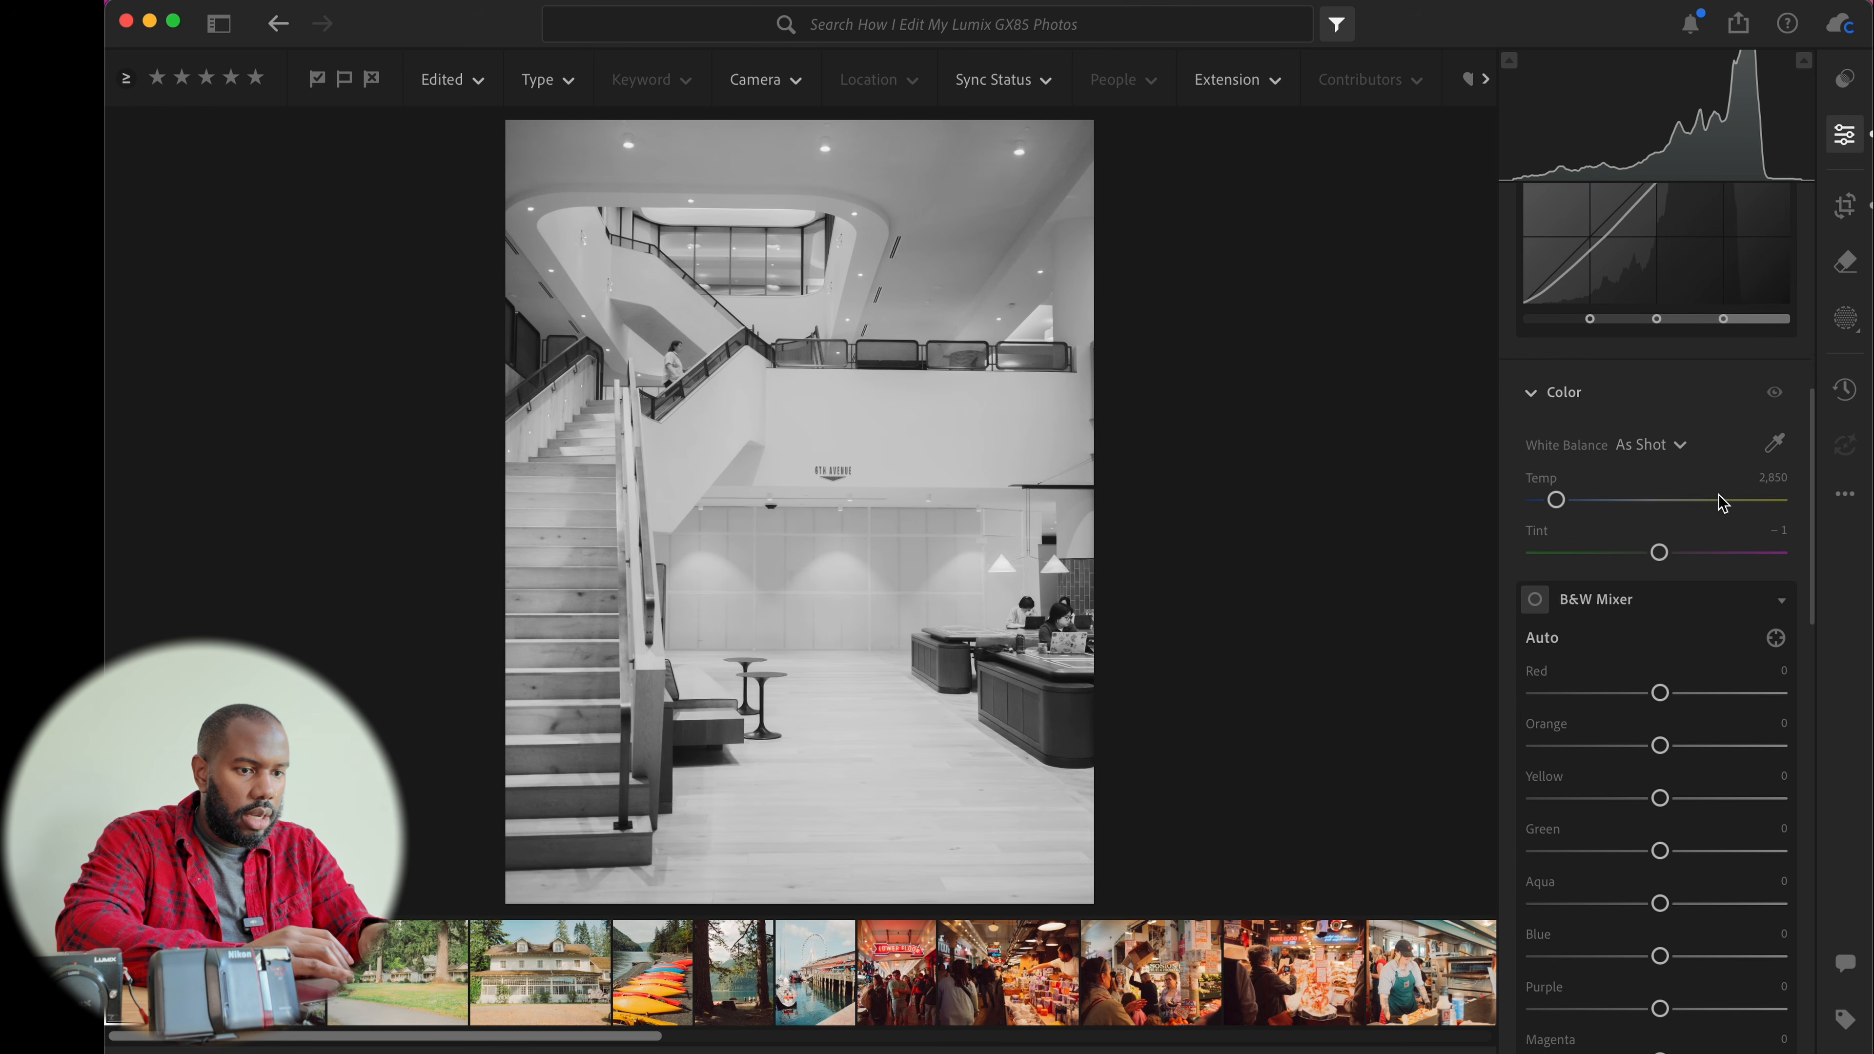
# Raise the staircase photo's texture to +13 and clarity to +11 in Effects
pyautogui.scroll(-15, 1722, 502)
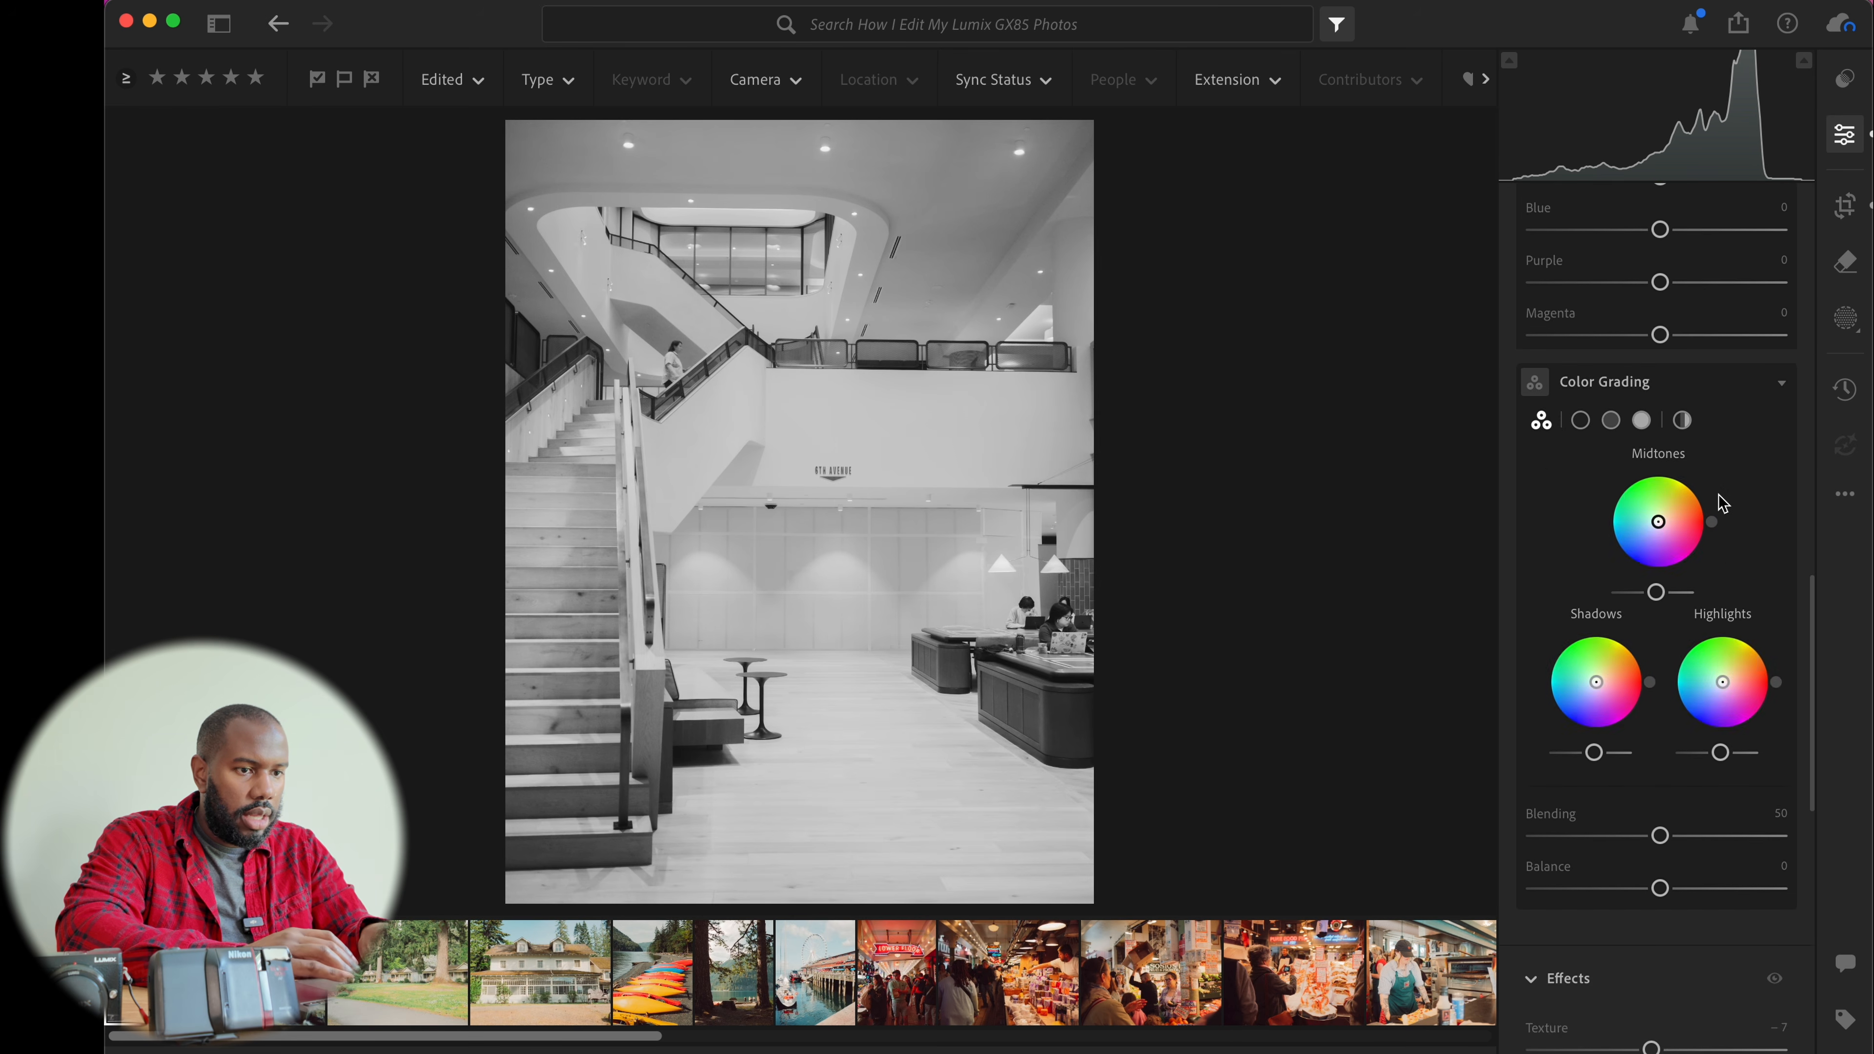
pyautogui.scroll(-6, 1720, 503)
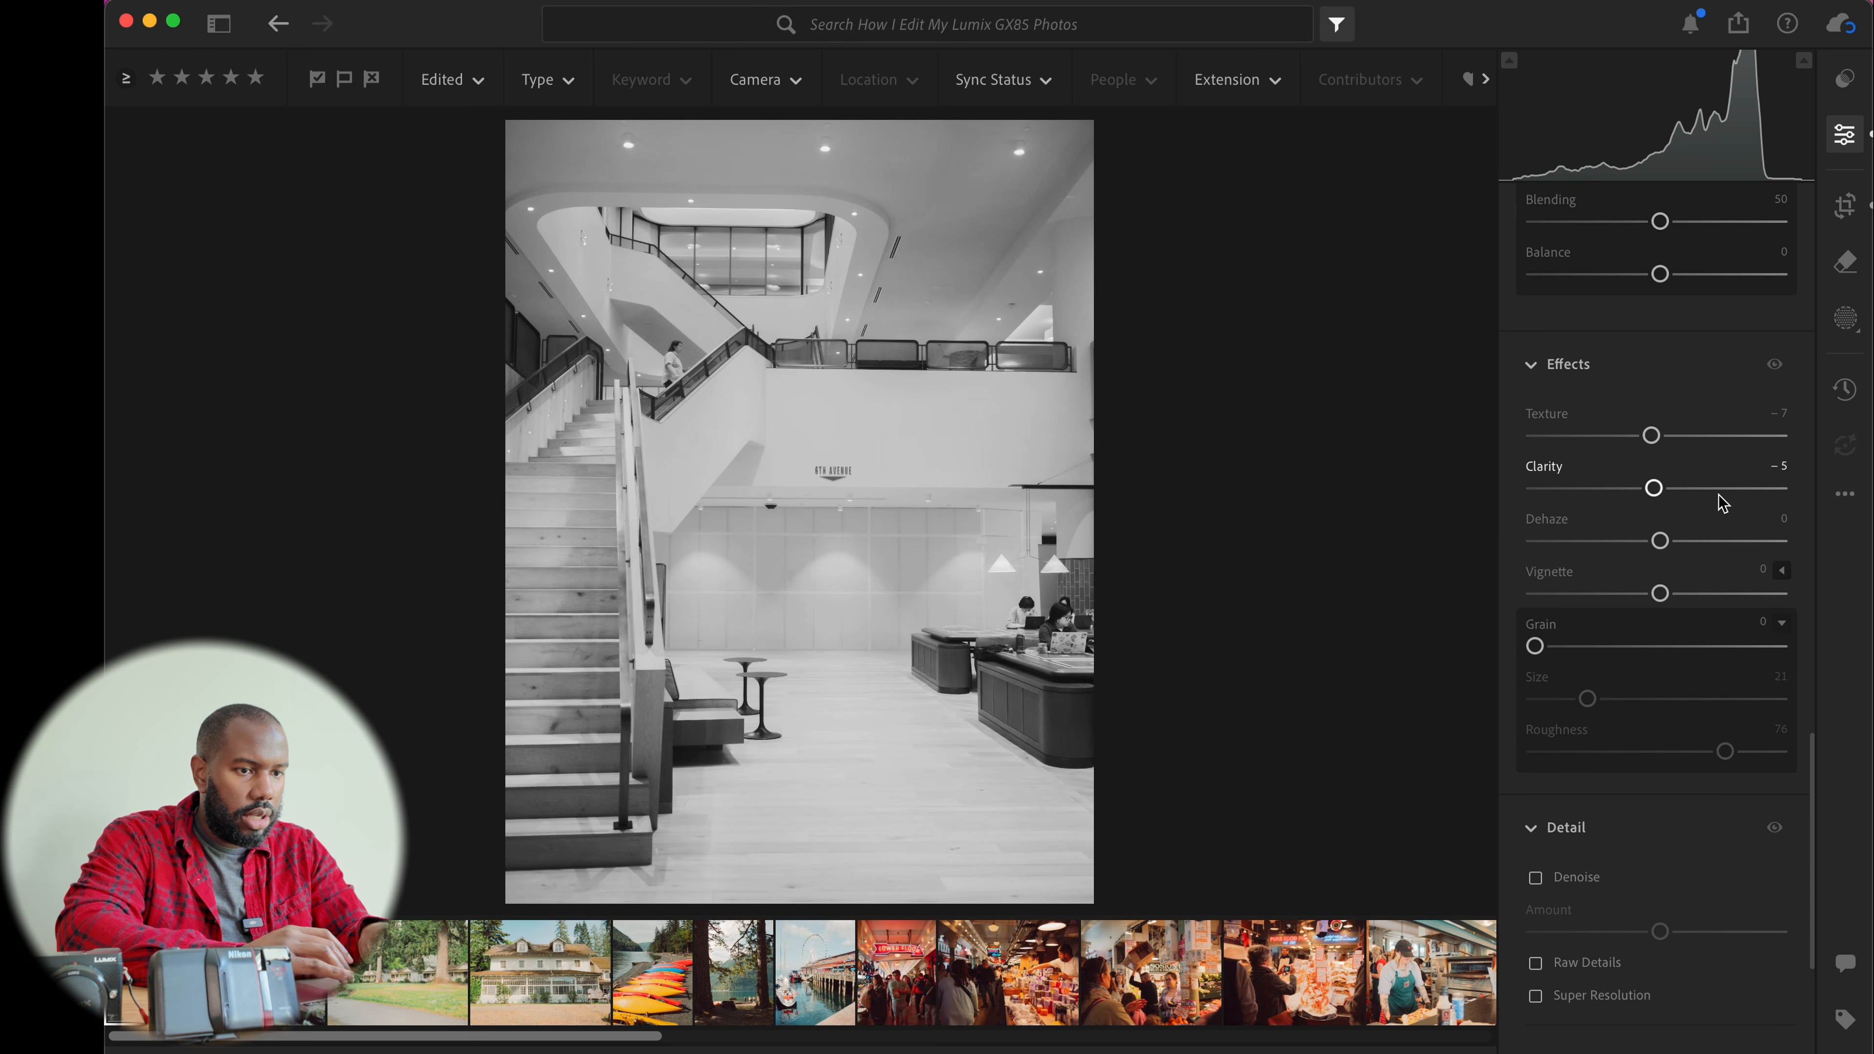
pyautogui.moveTo(1657, 445); pyautogui.dragTo(1678, 491)
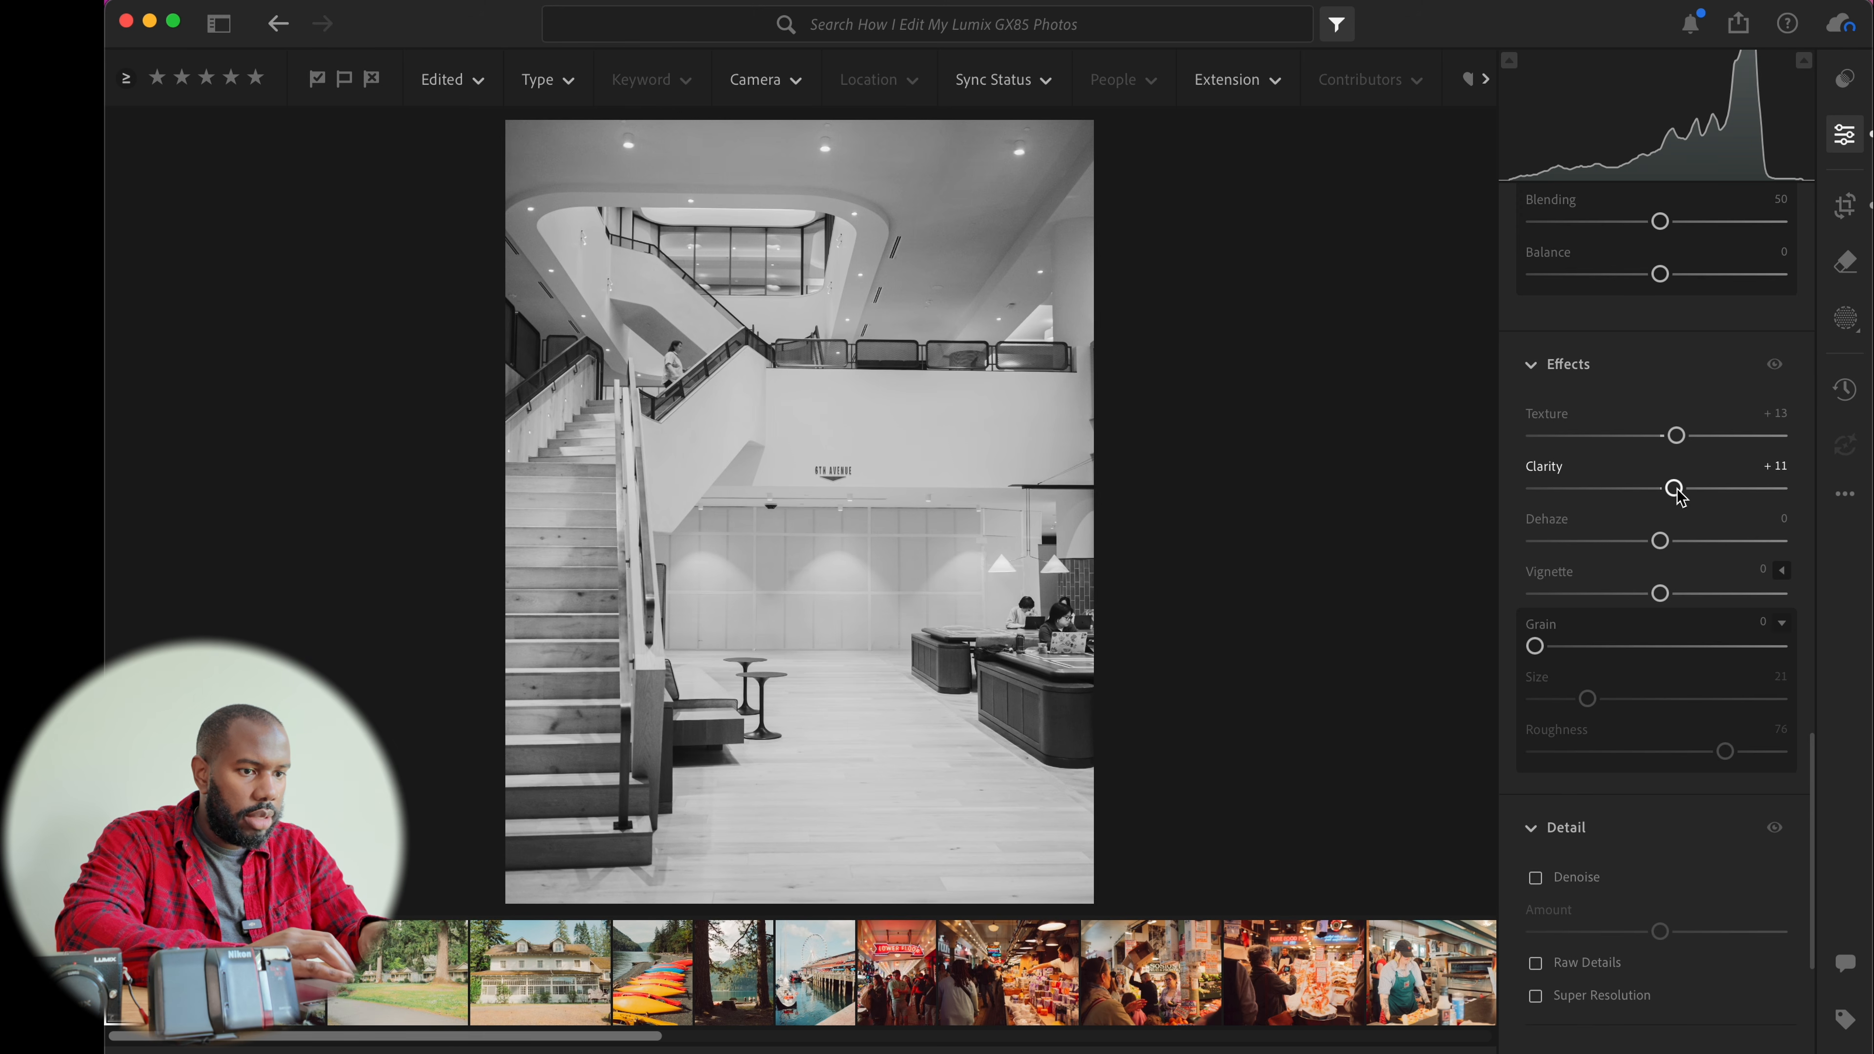
# Add grain with an amount of 20
pyautogui.scroll(-4, 1677, 491)
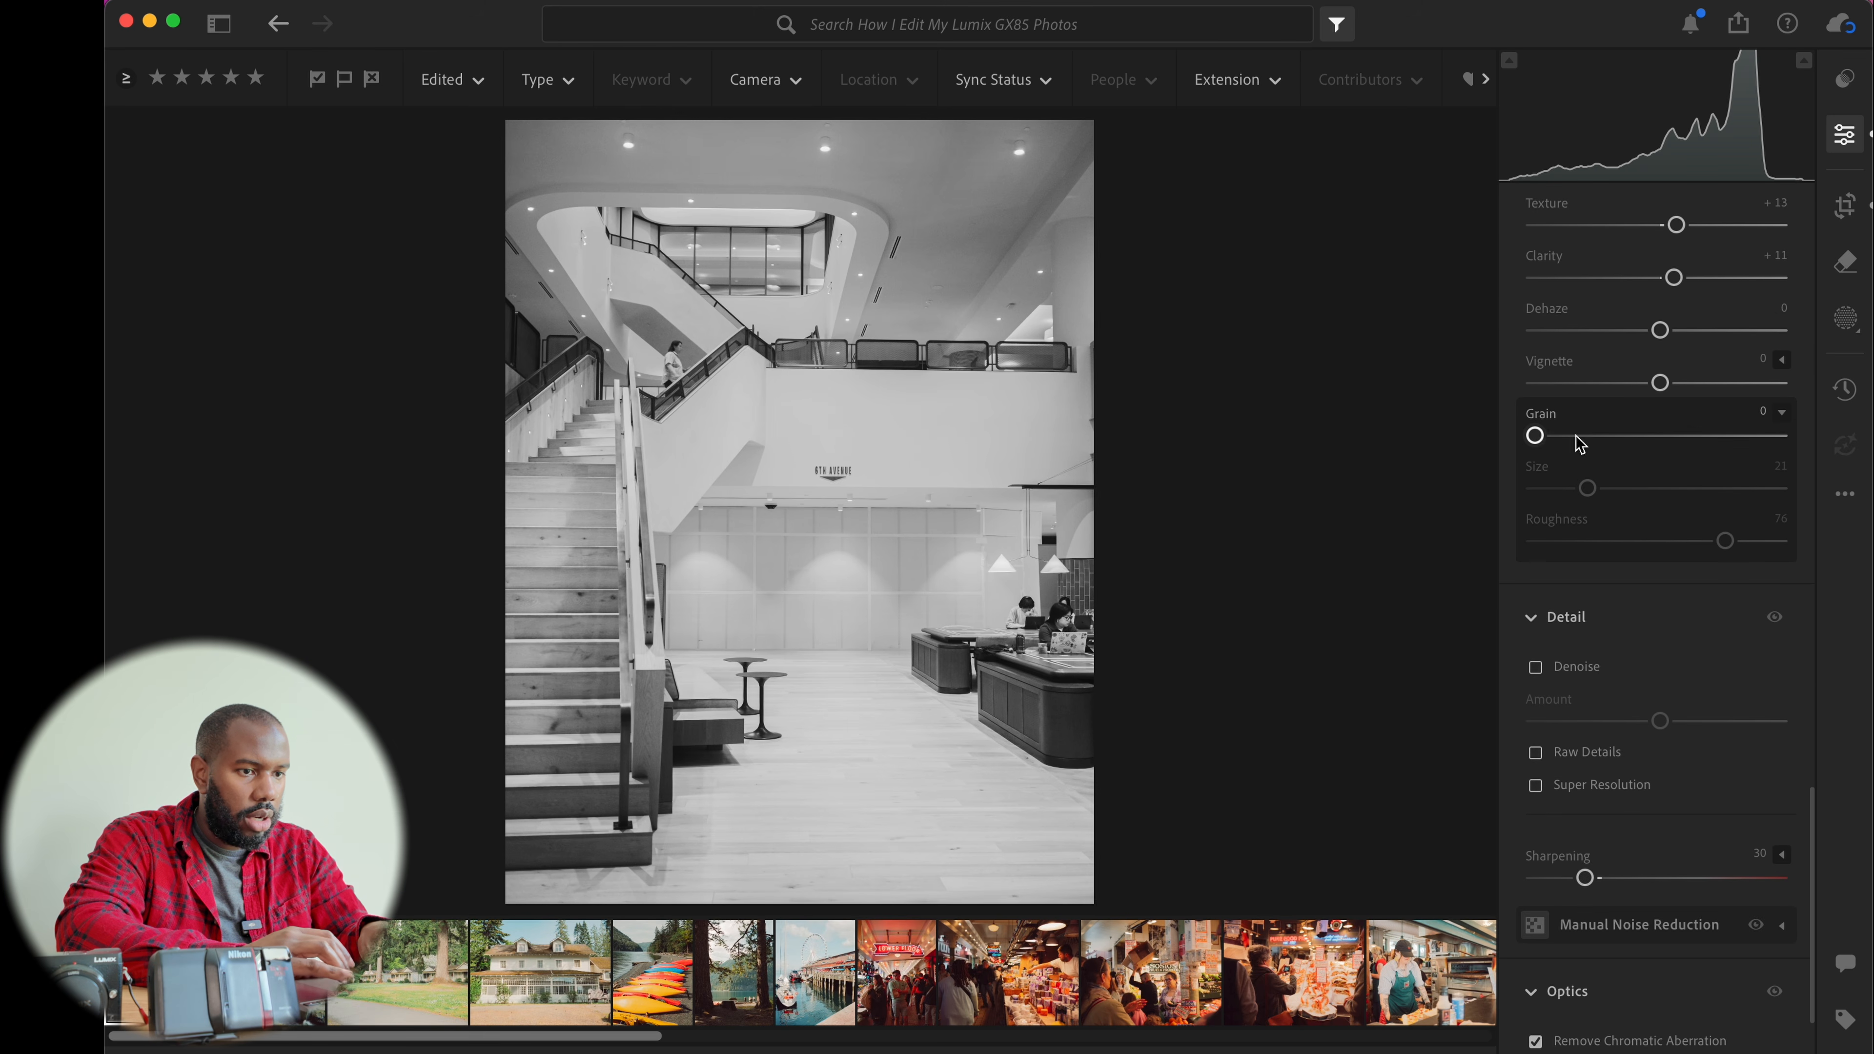
pyautogui.moveTo(1537, 439); pyautogui.dragTo(1590, 448)
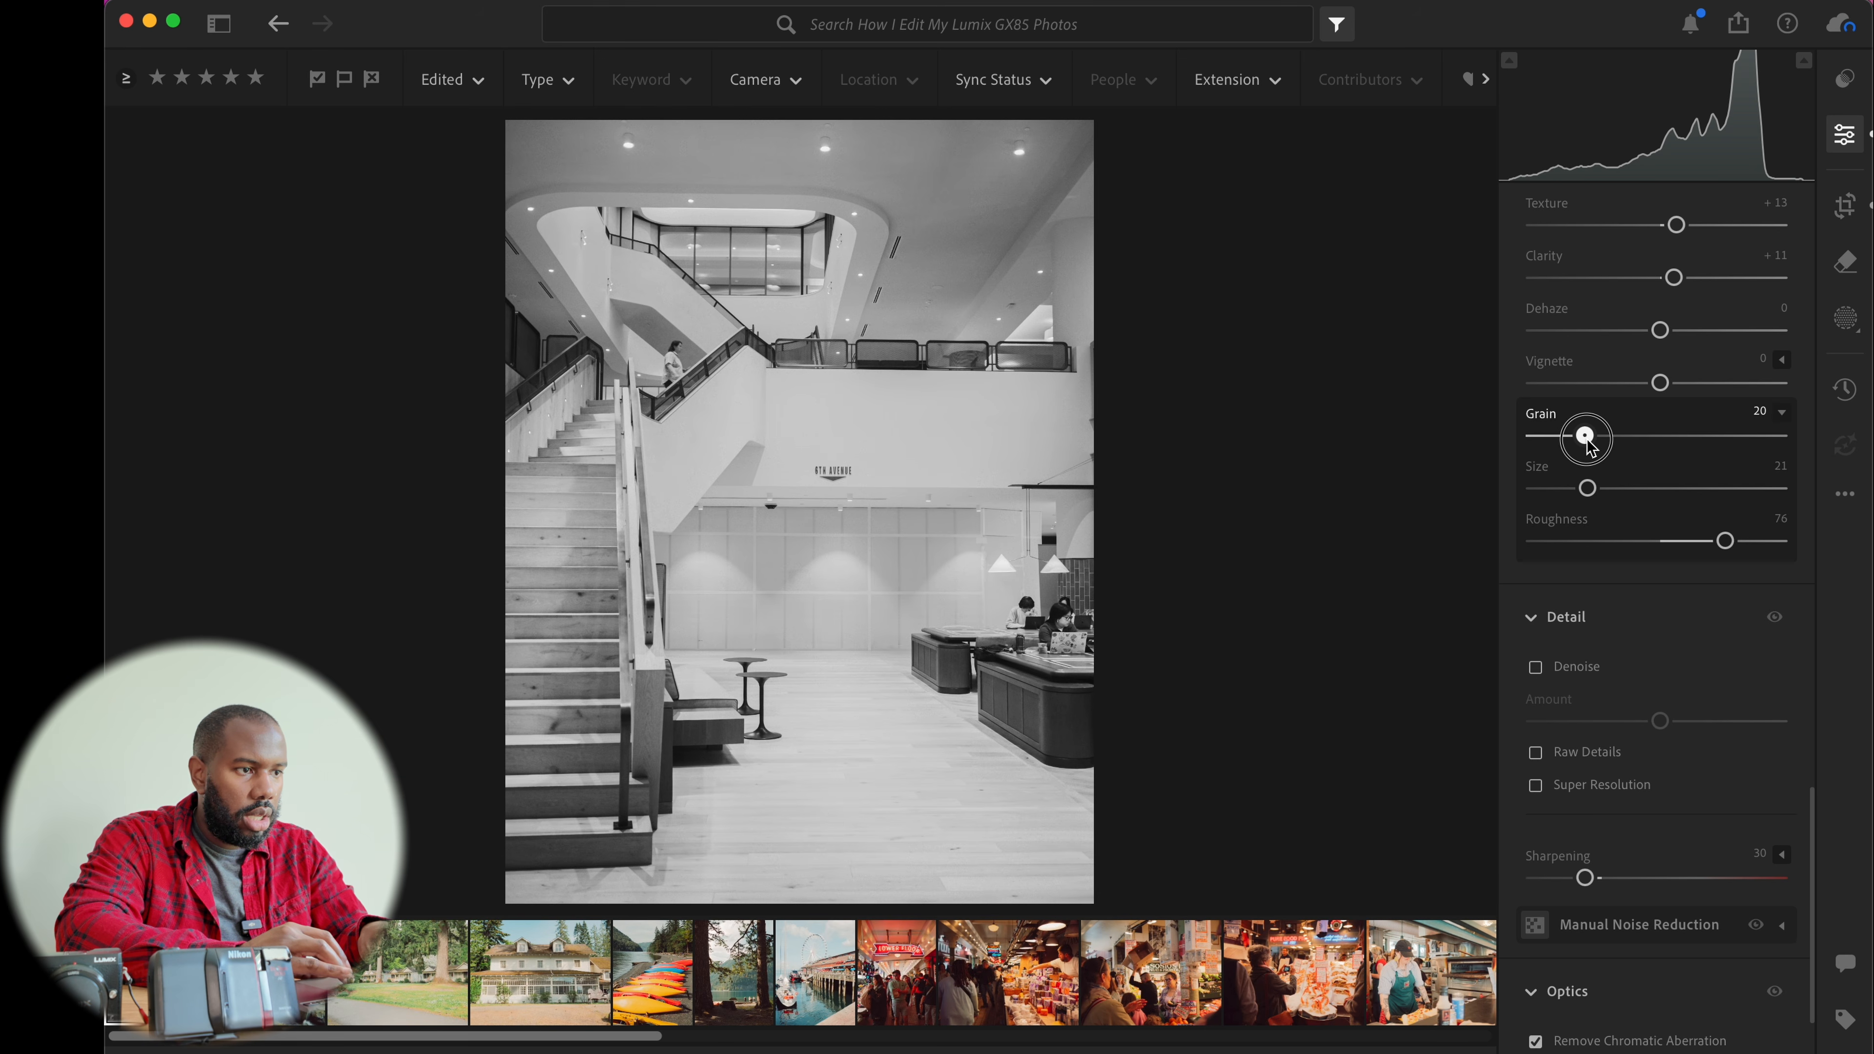
# Compare the edited black-and-white staircase photo against the original in full-screen view
pyautogui.press('f')
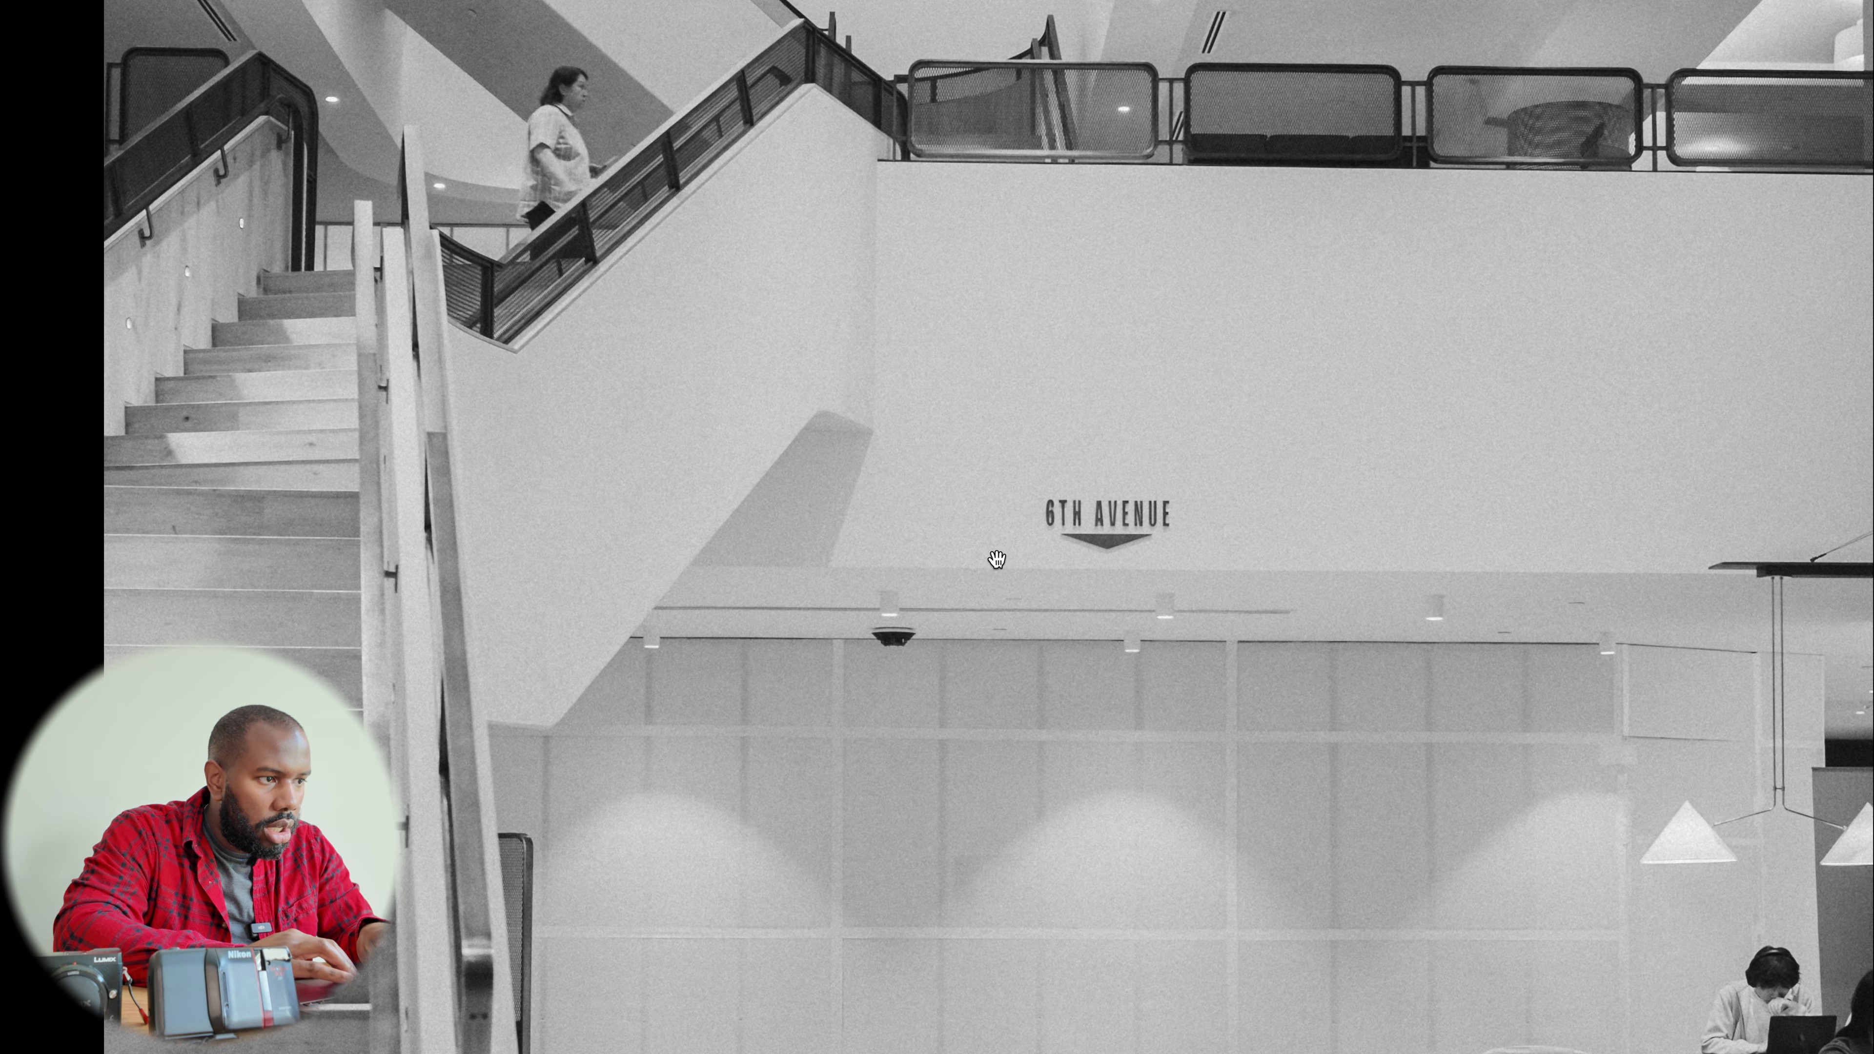
pyautogui.click(976, 561)
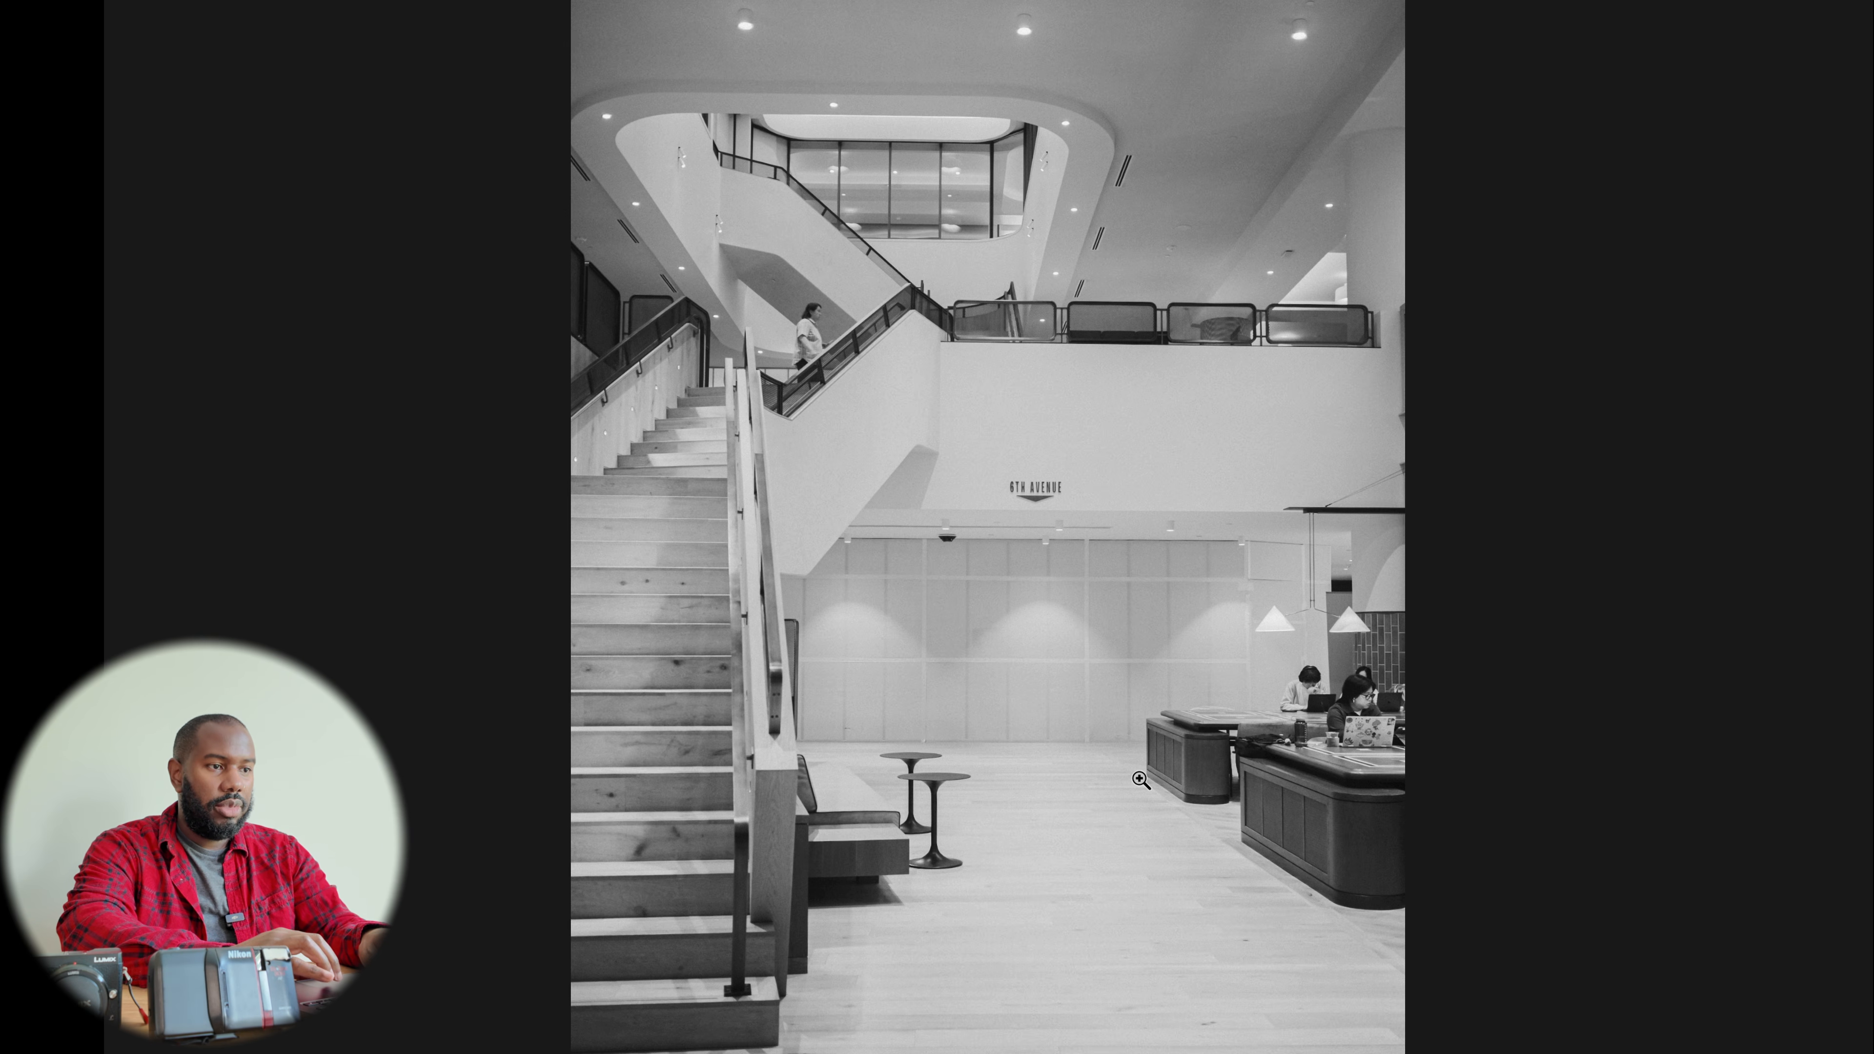
pyautogui.press('\\')
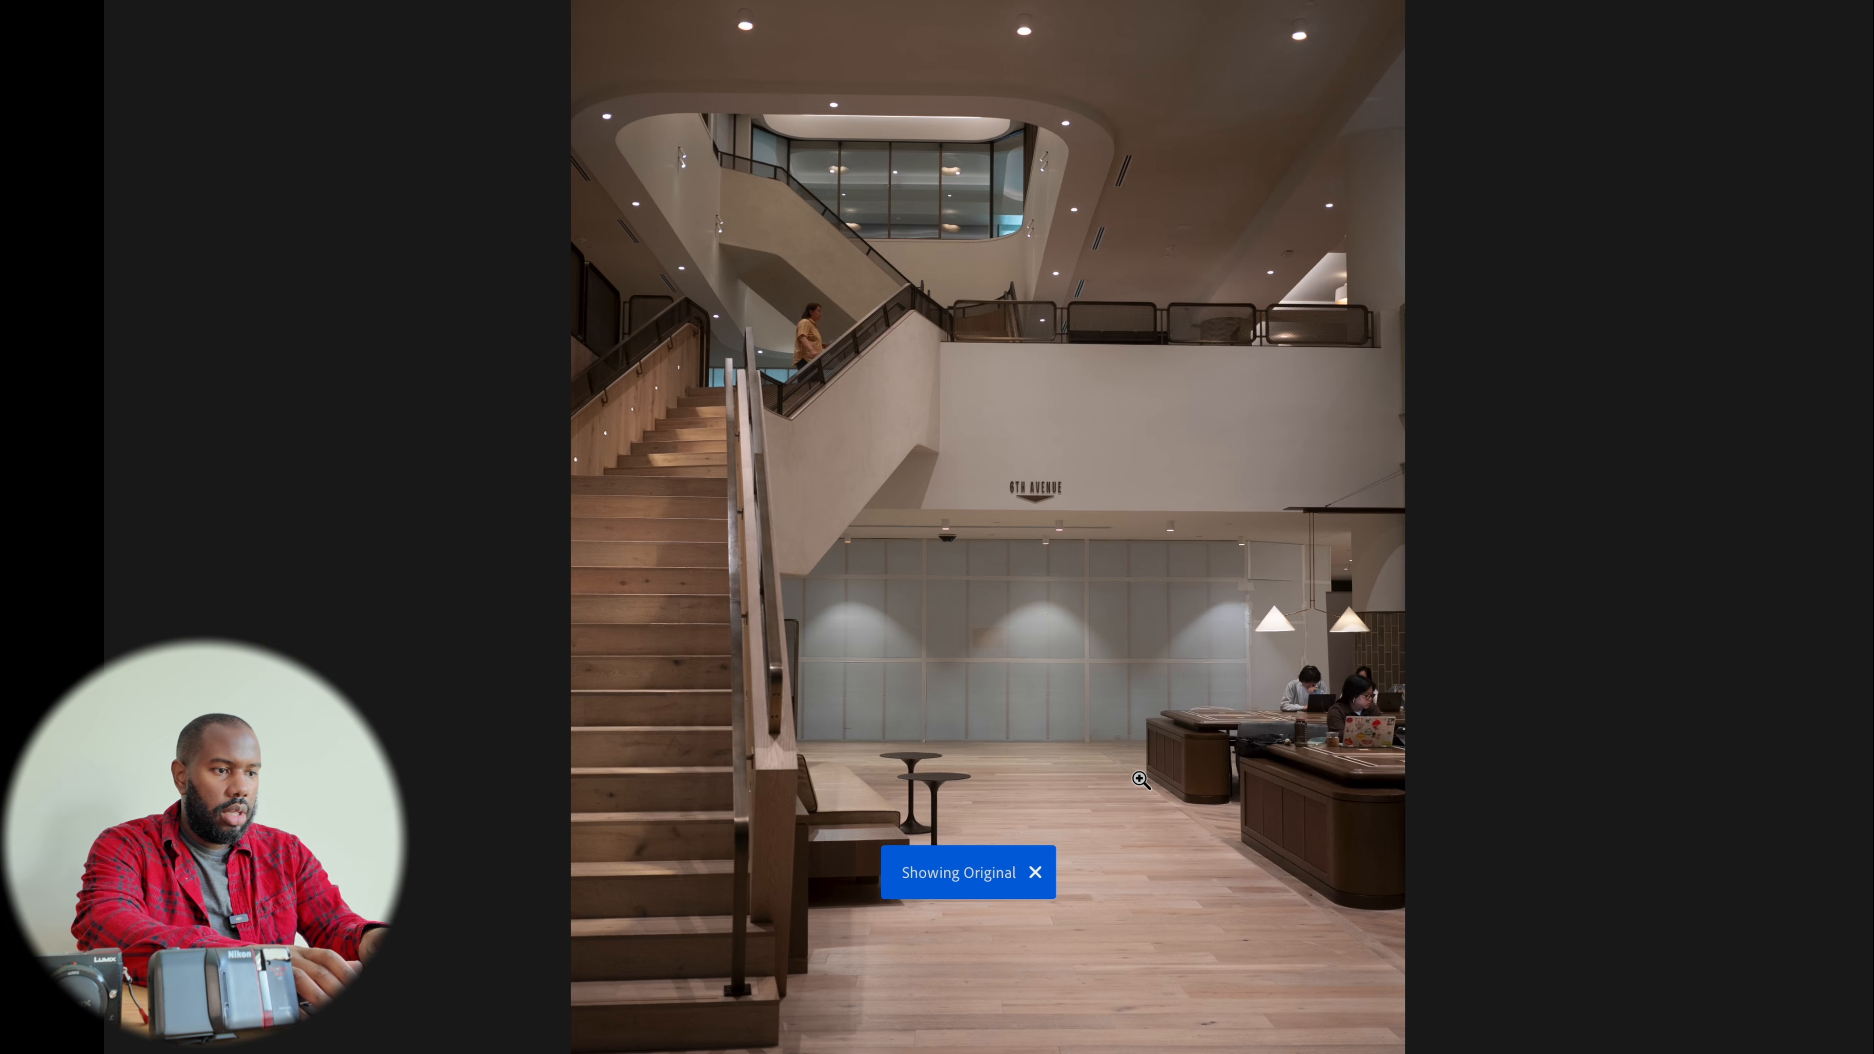
pyautogui.press('\\')
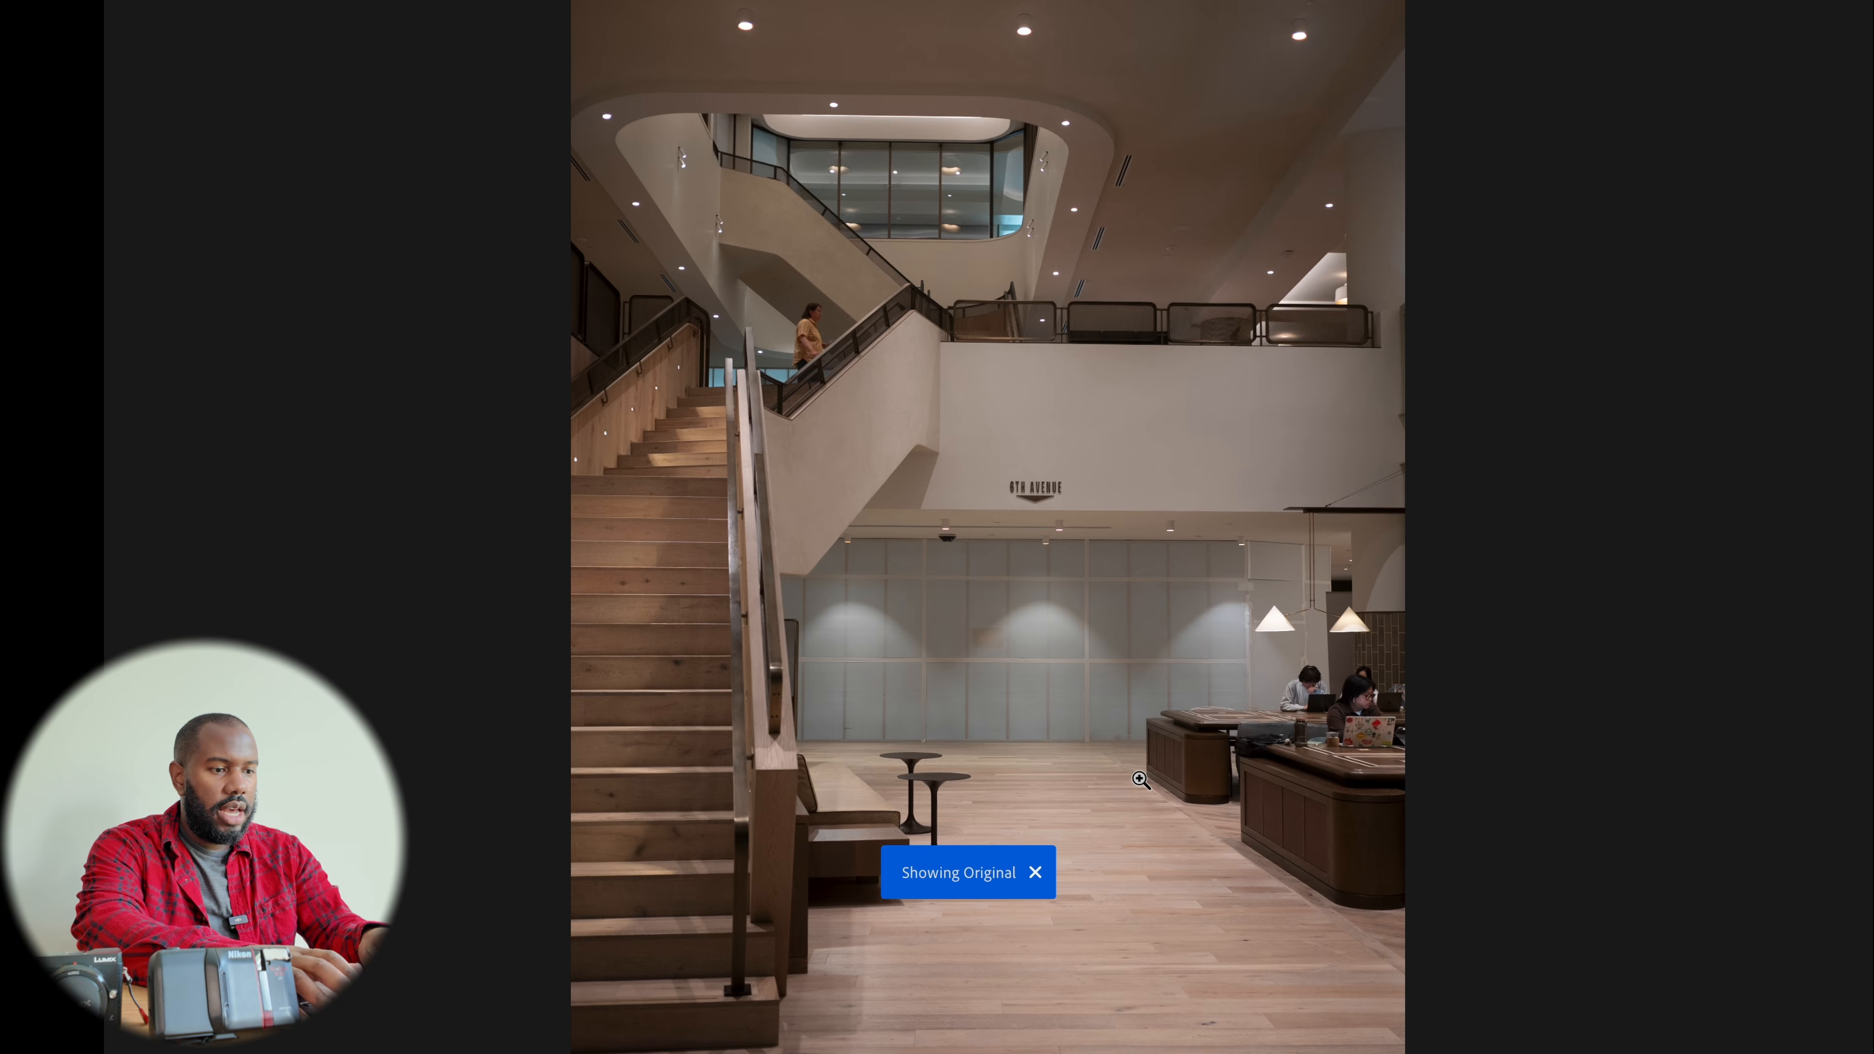
pyautogui.press('\\')
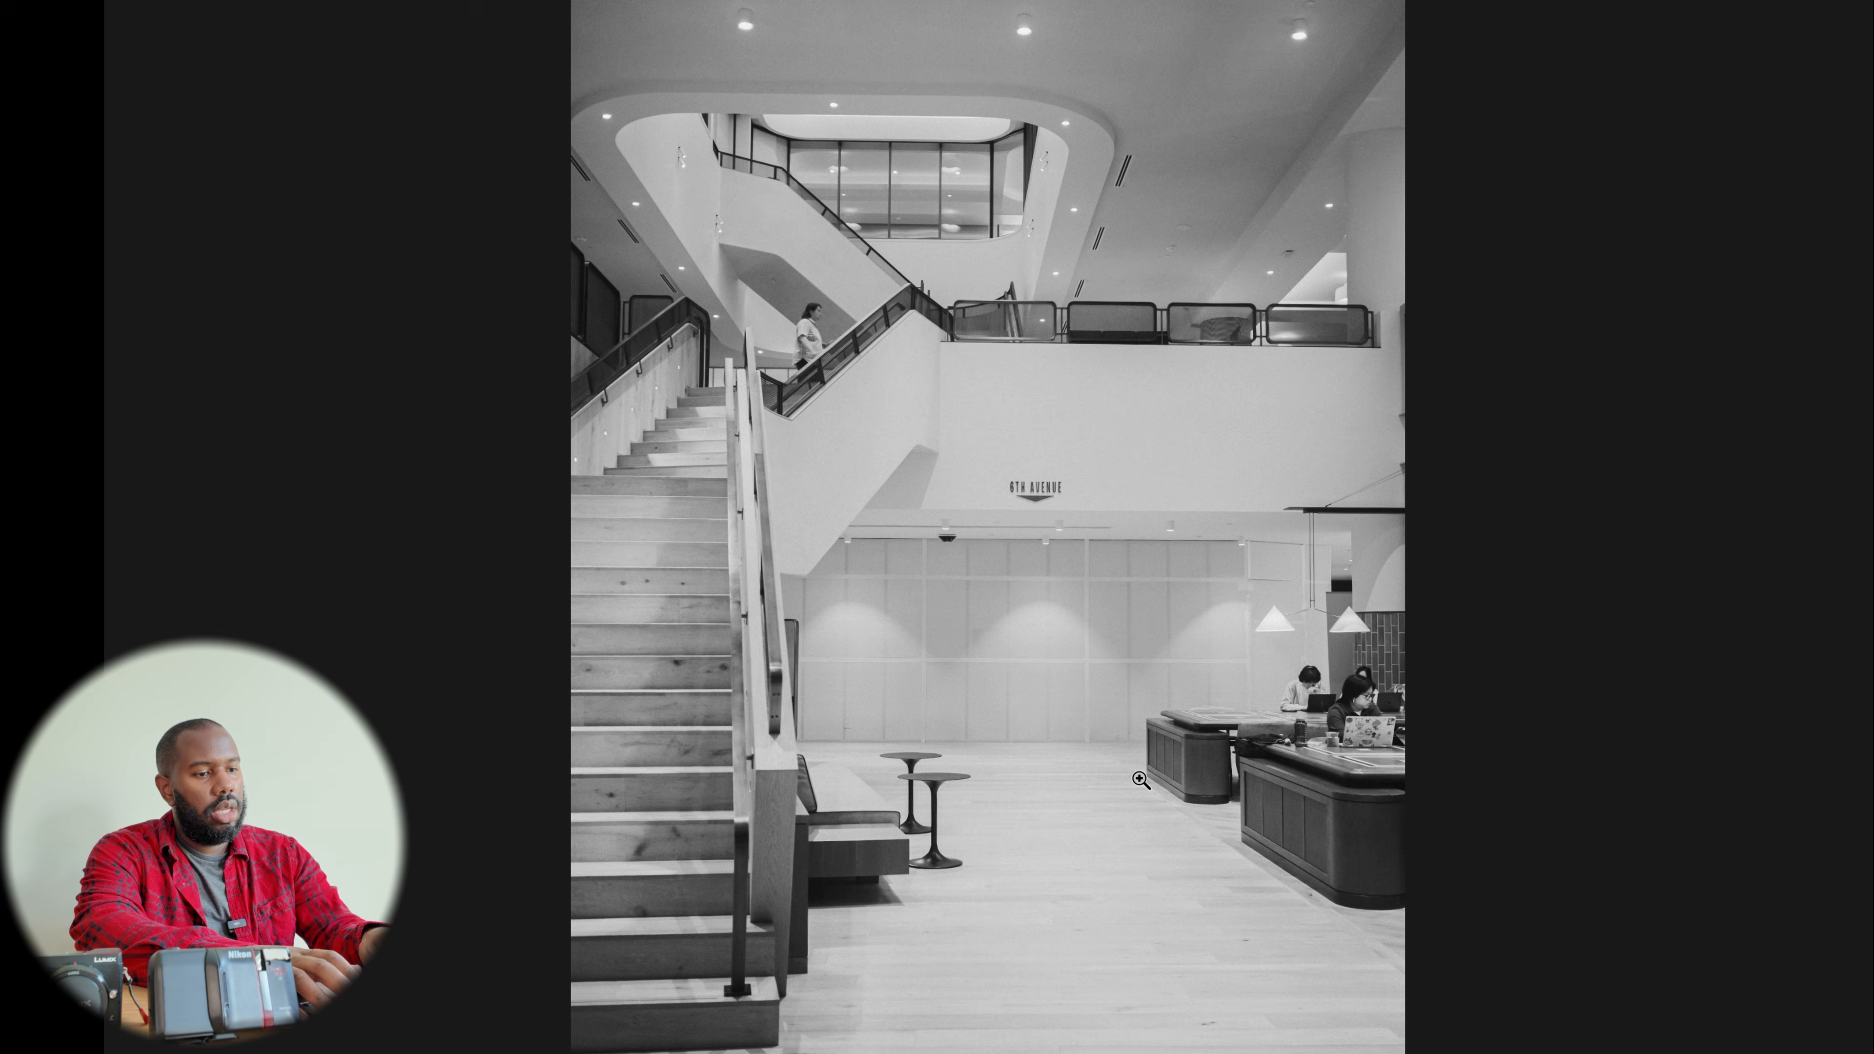
pyautogui.press('\\')
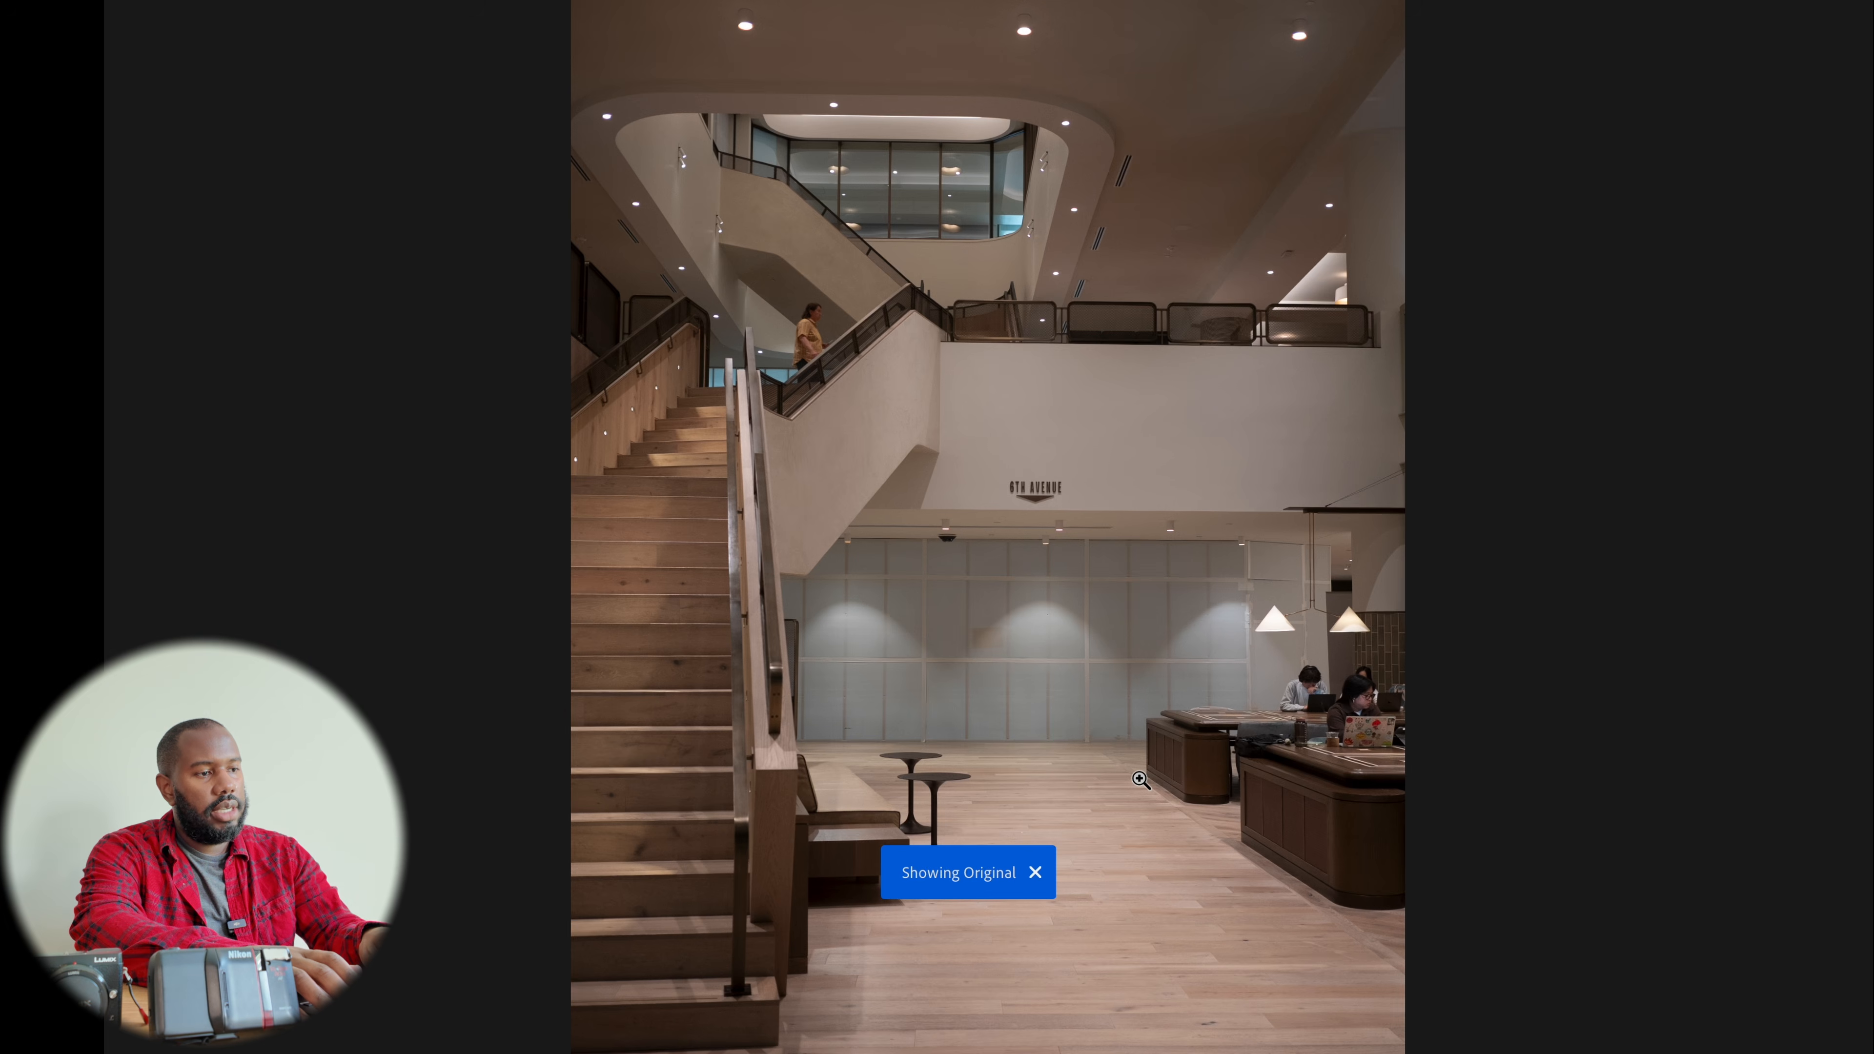
pyautogui.press('\\')
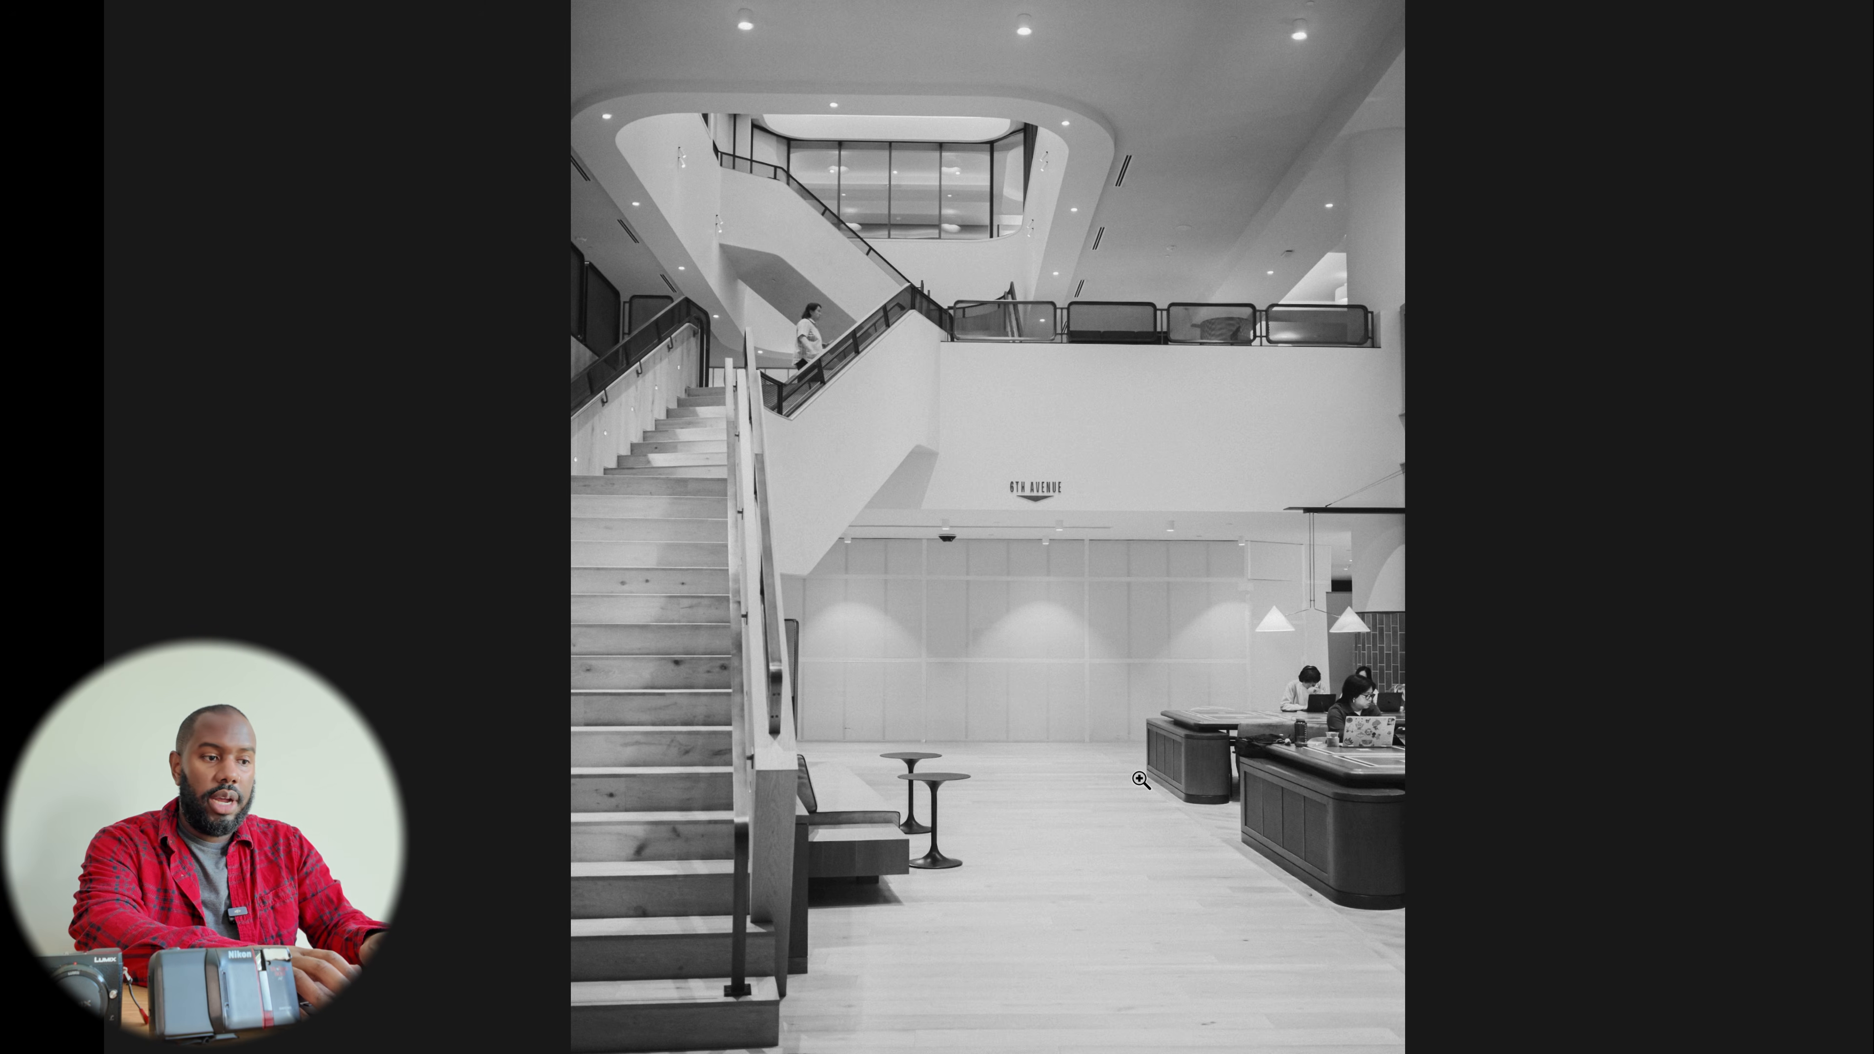
pyautogui.press('\\')
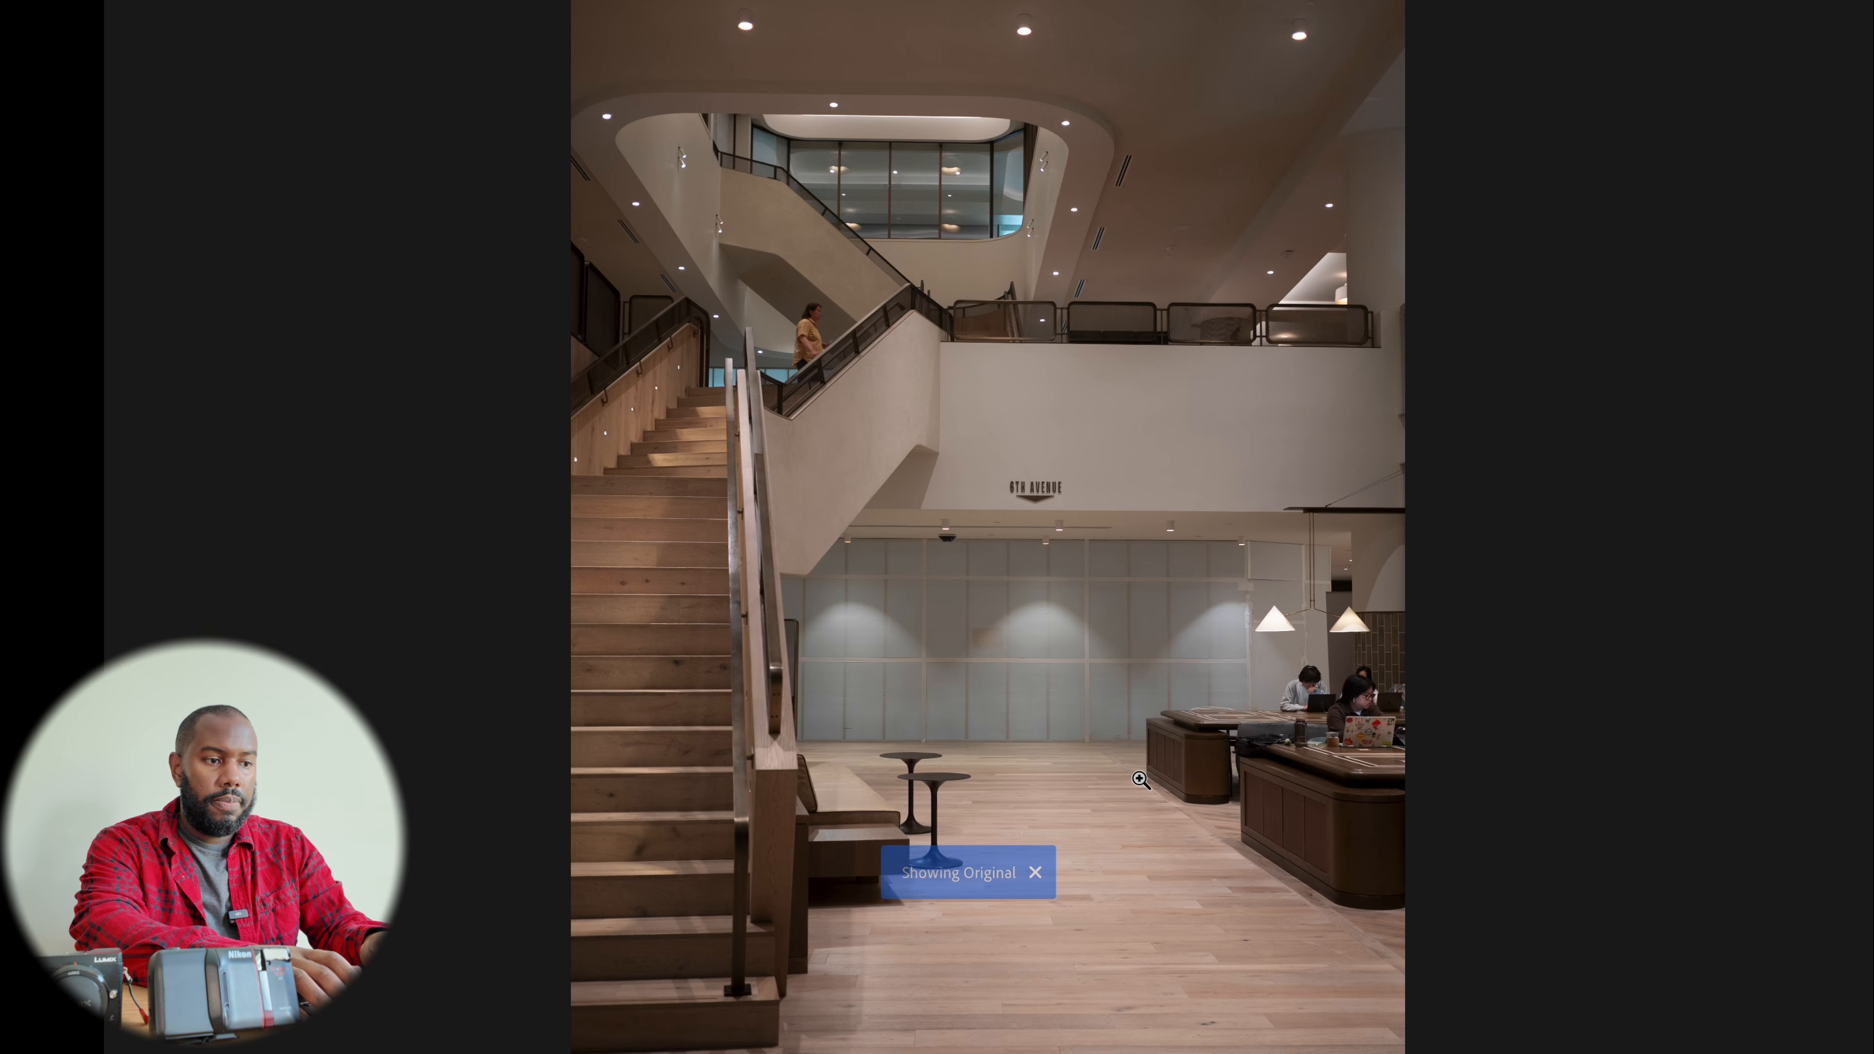
pyautogui.press('\\')
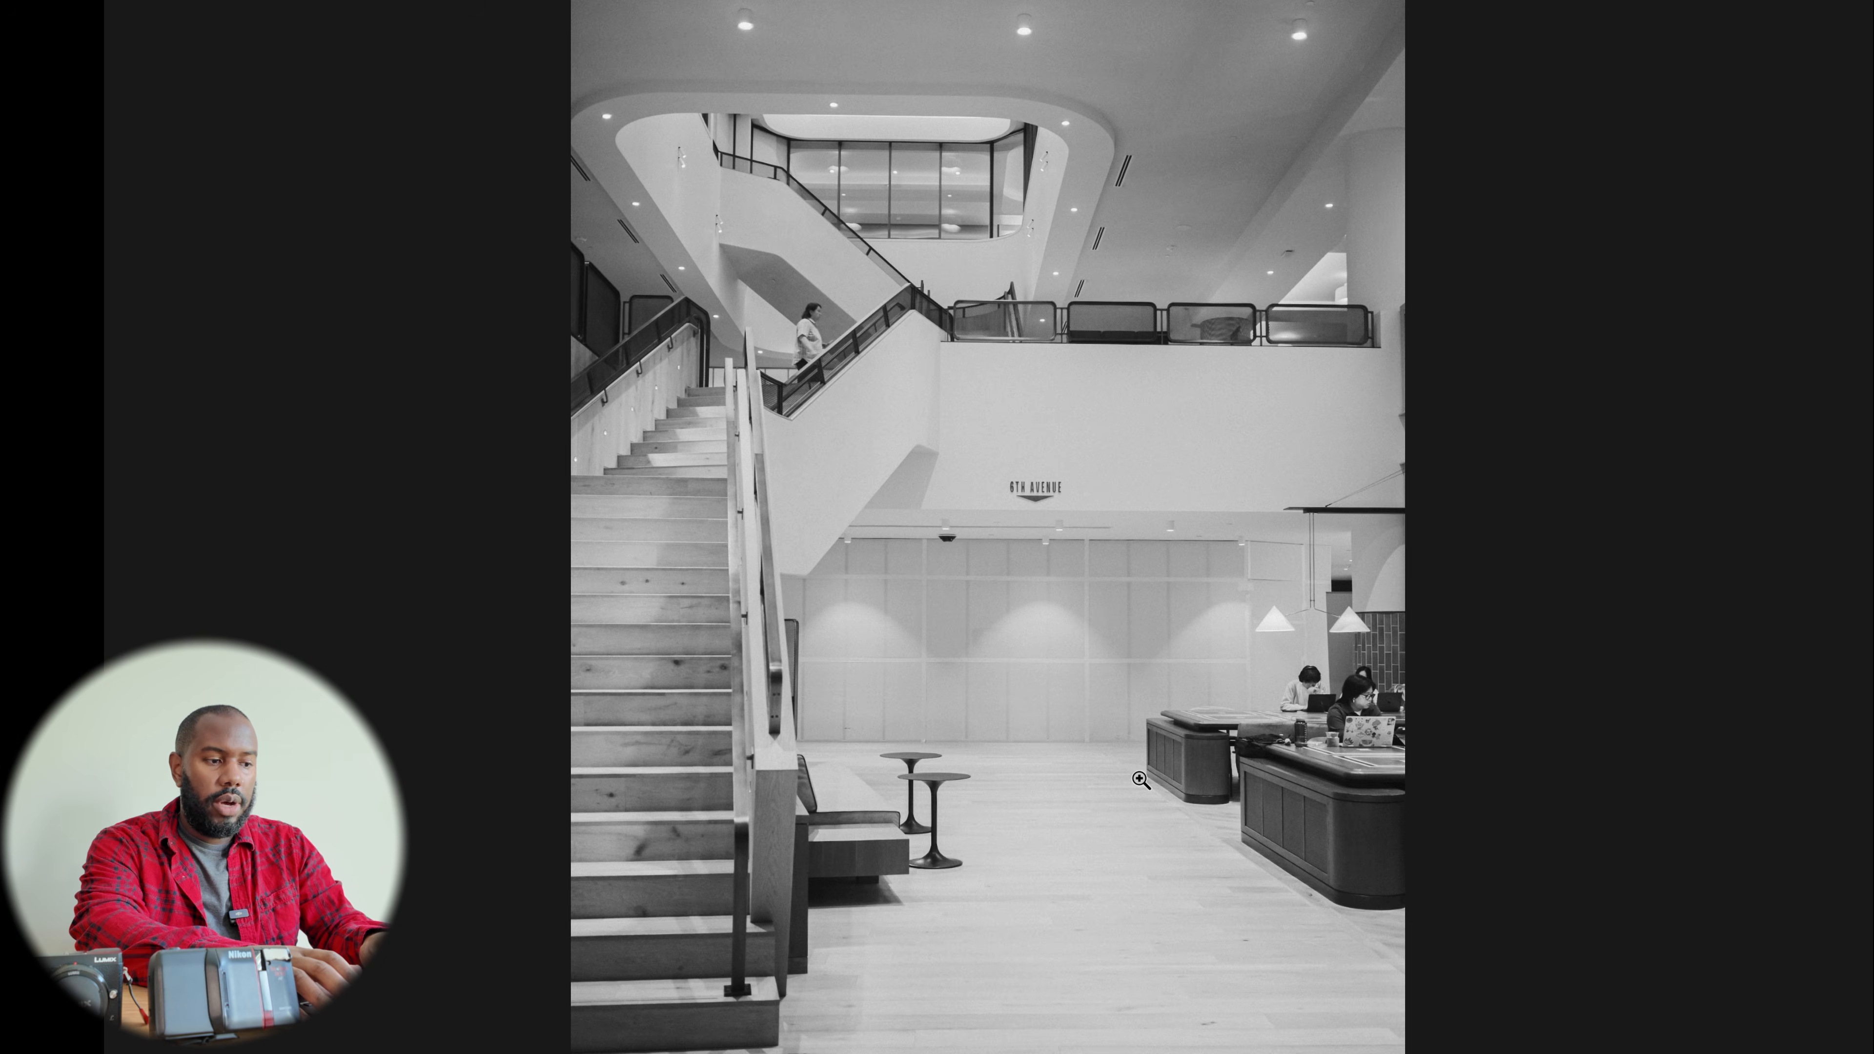
pyautogui.press('Escape')
# Open the next photo, the mossy stream, in the Edit panel and inspect it zoomed in
pyautogui.press('Right')
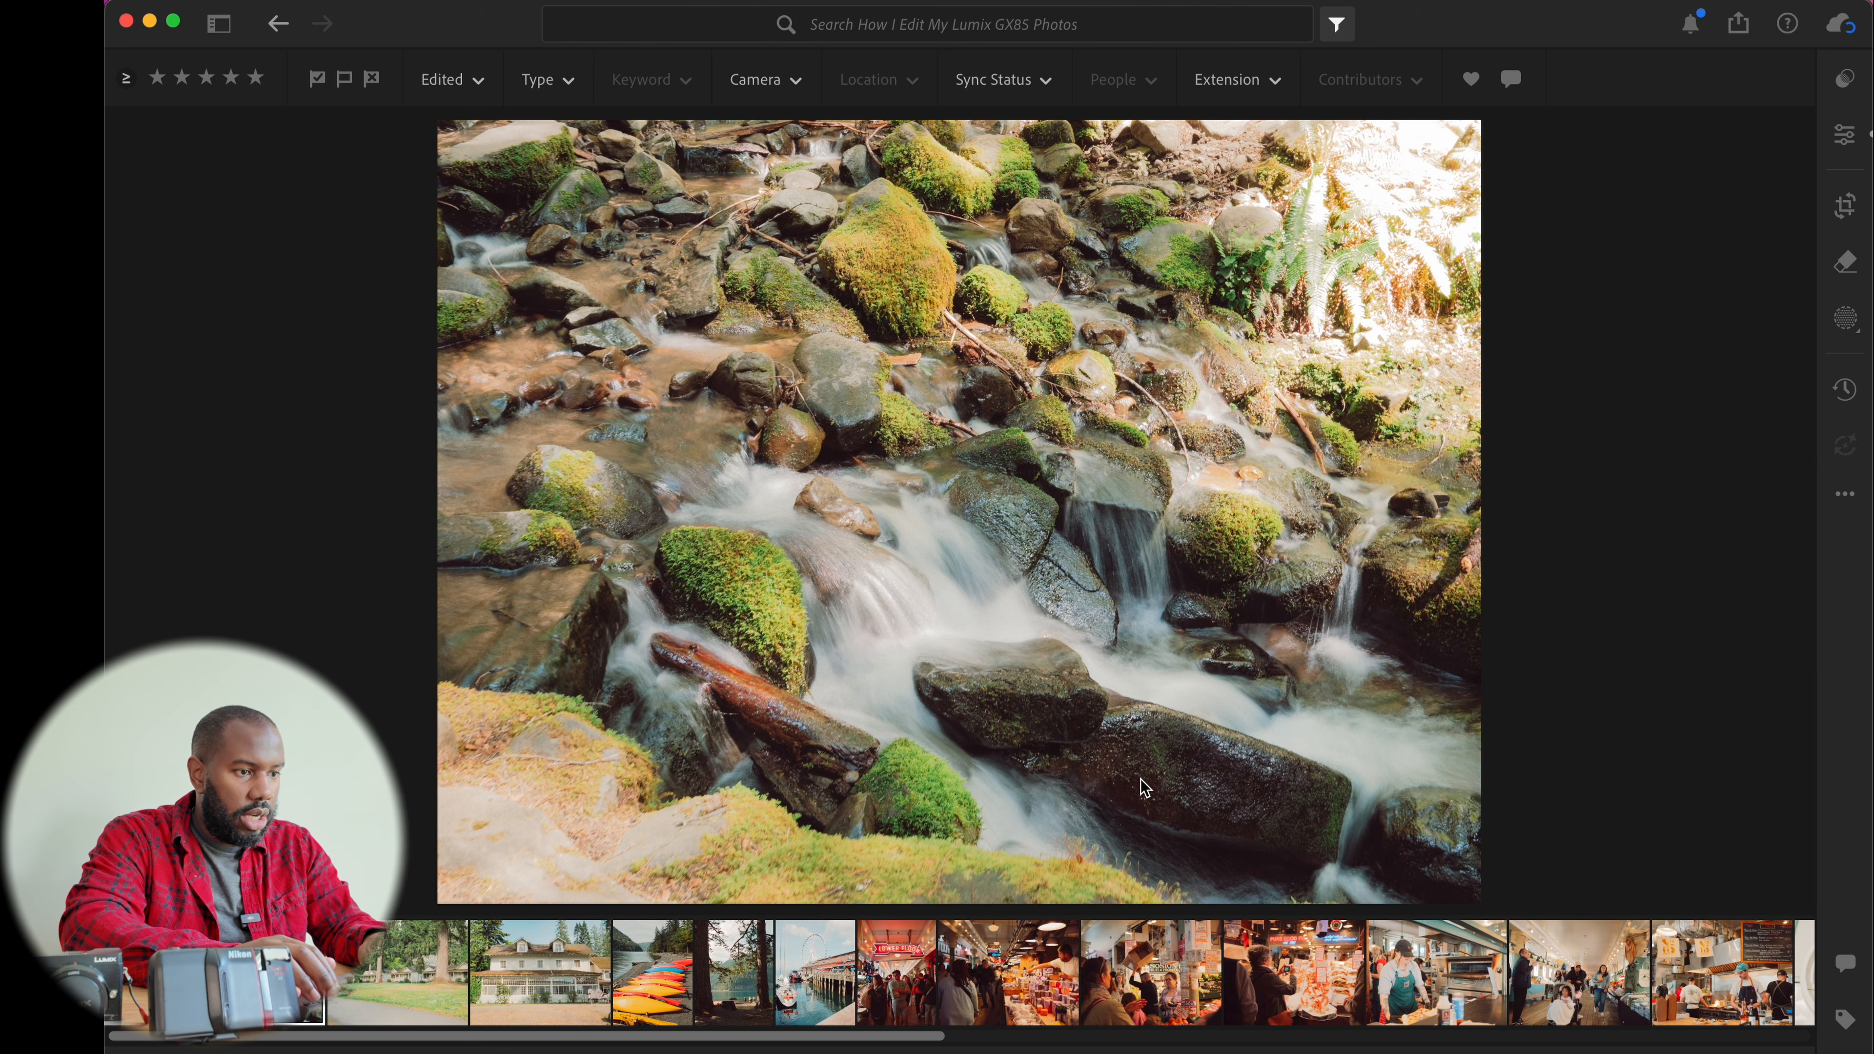
pyautogui.press('e')
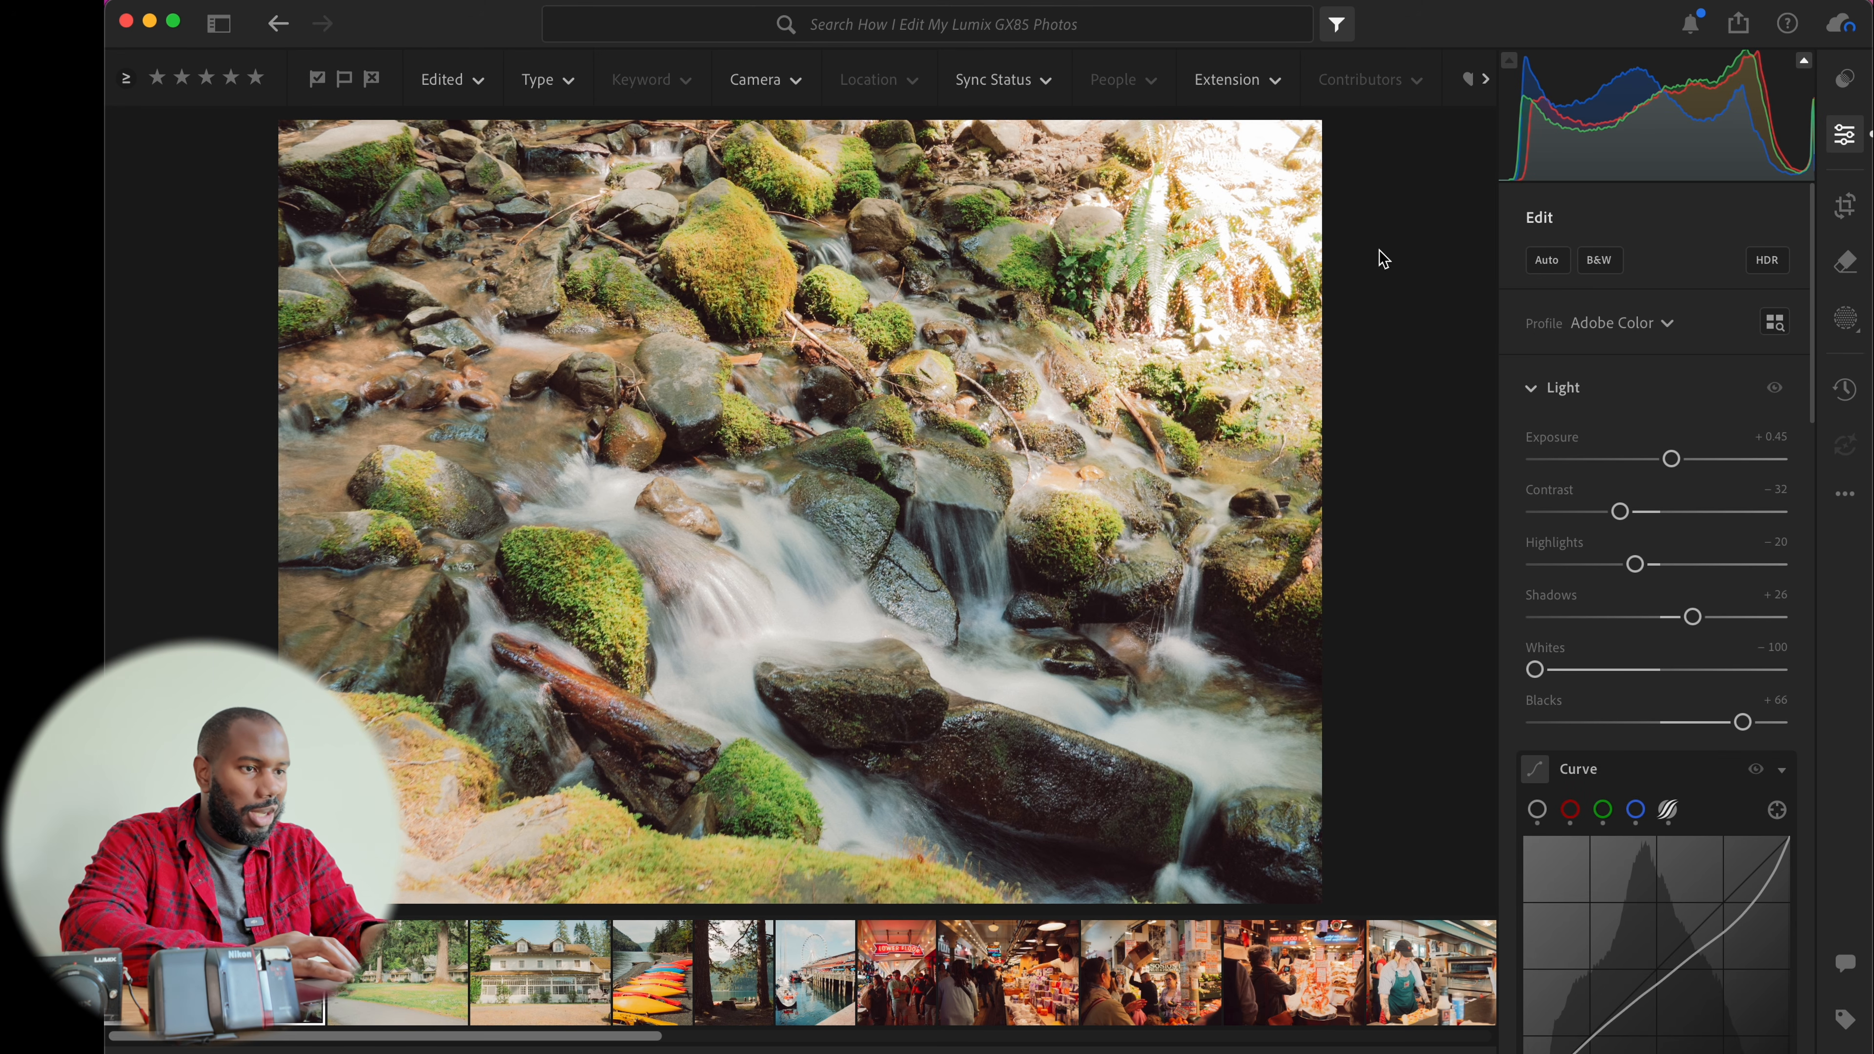
pyautogui.click(1247, 195)
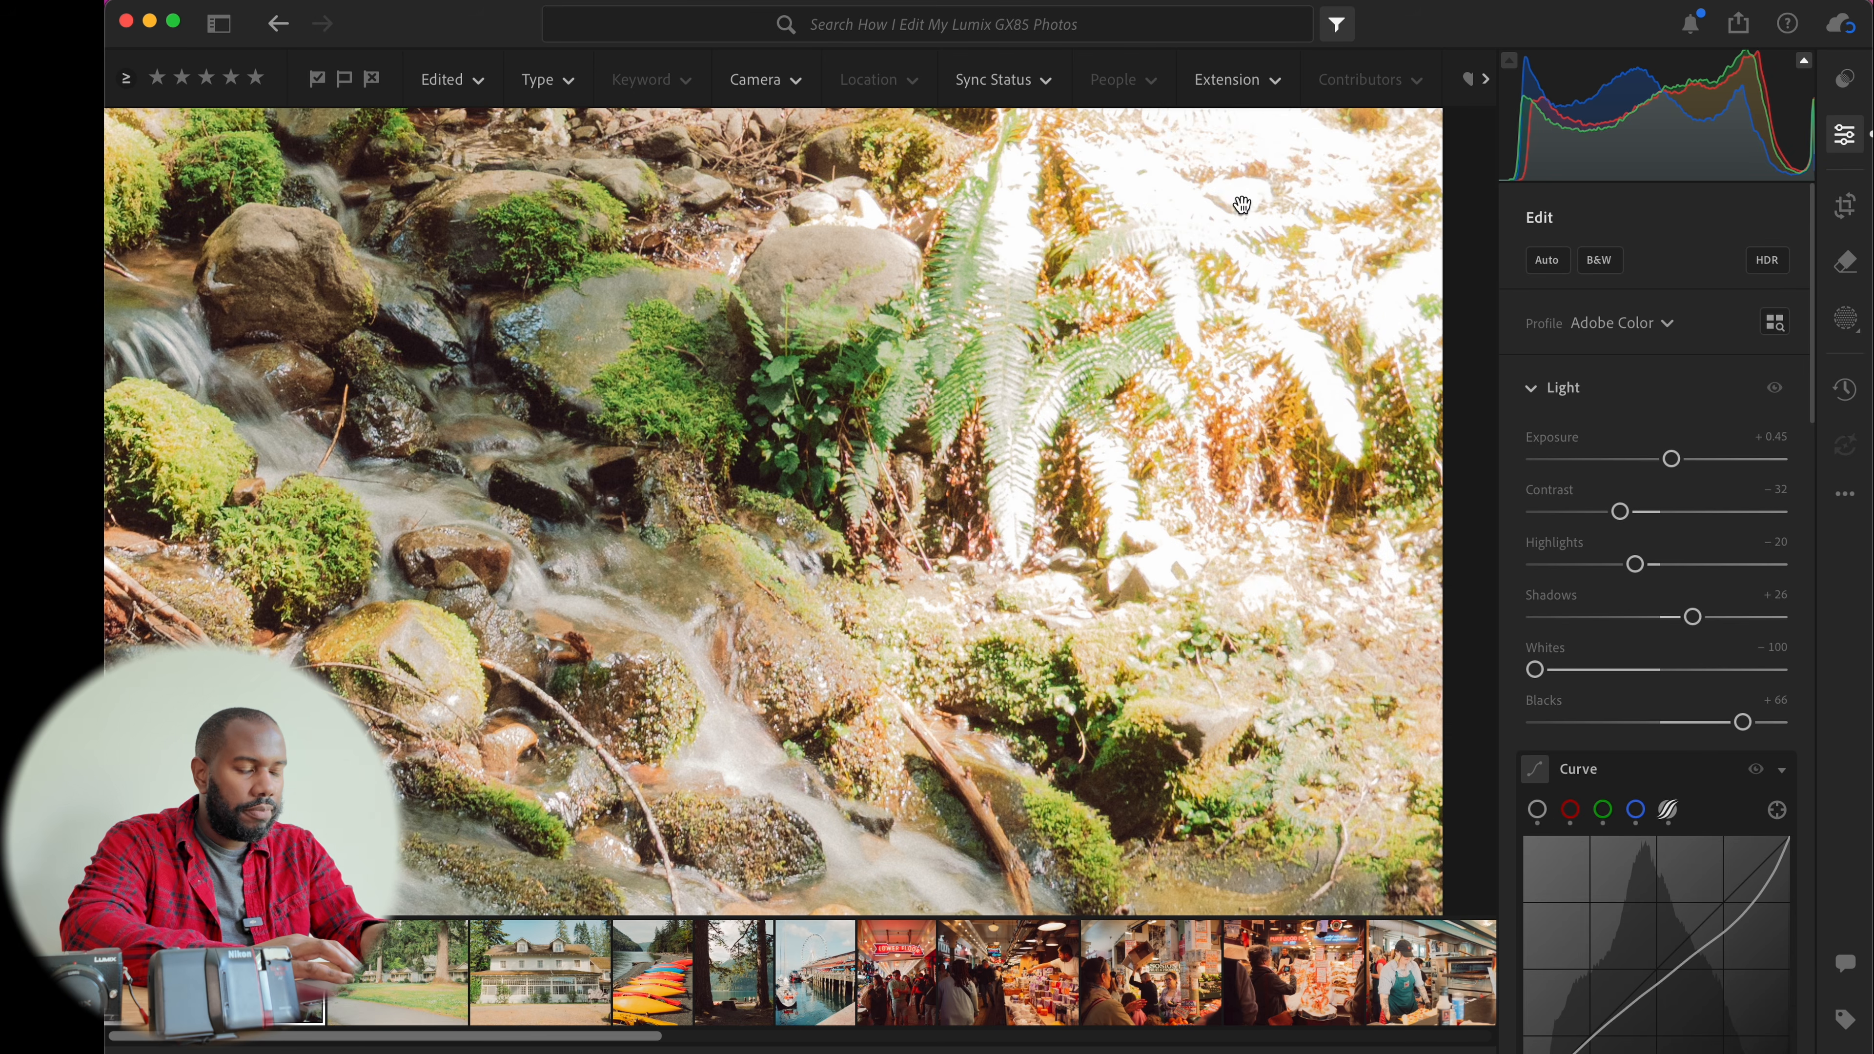
pyautogui.click(1222, 218)
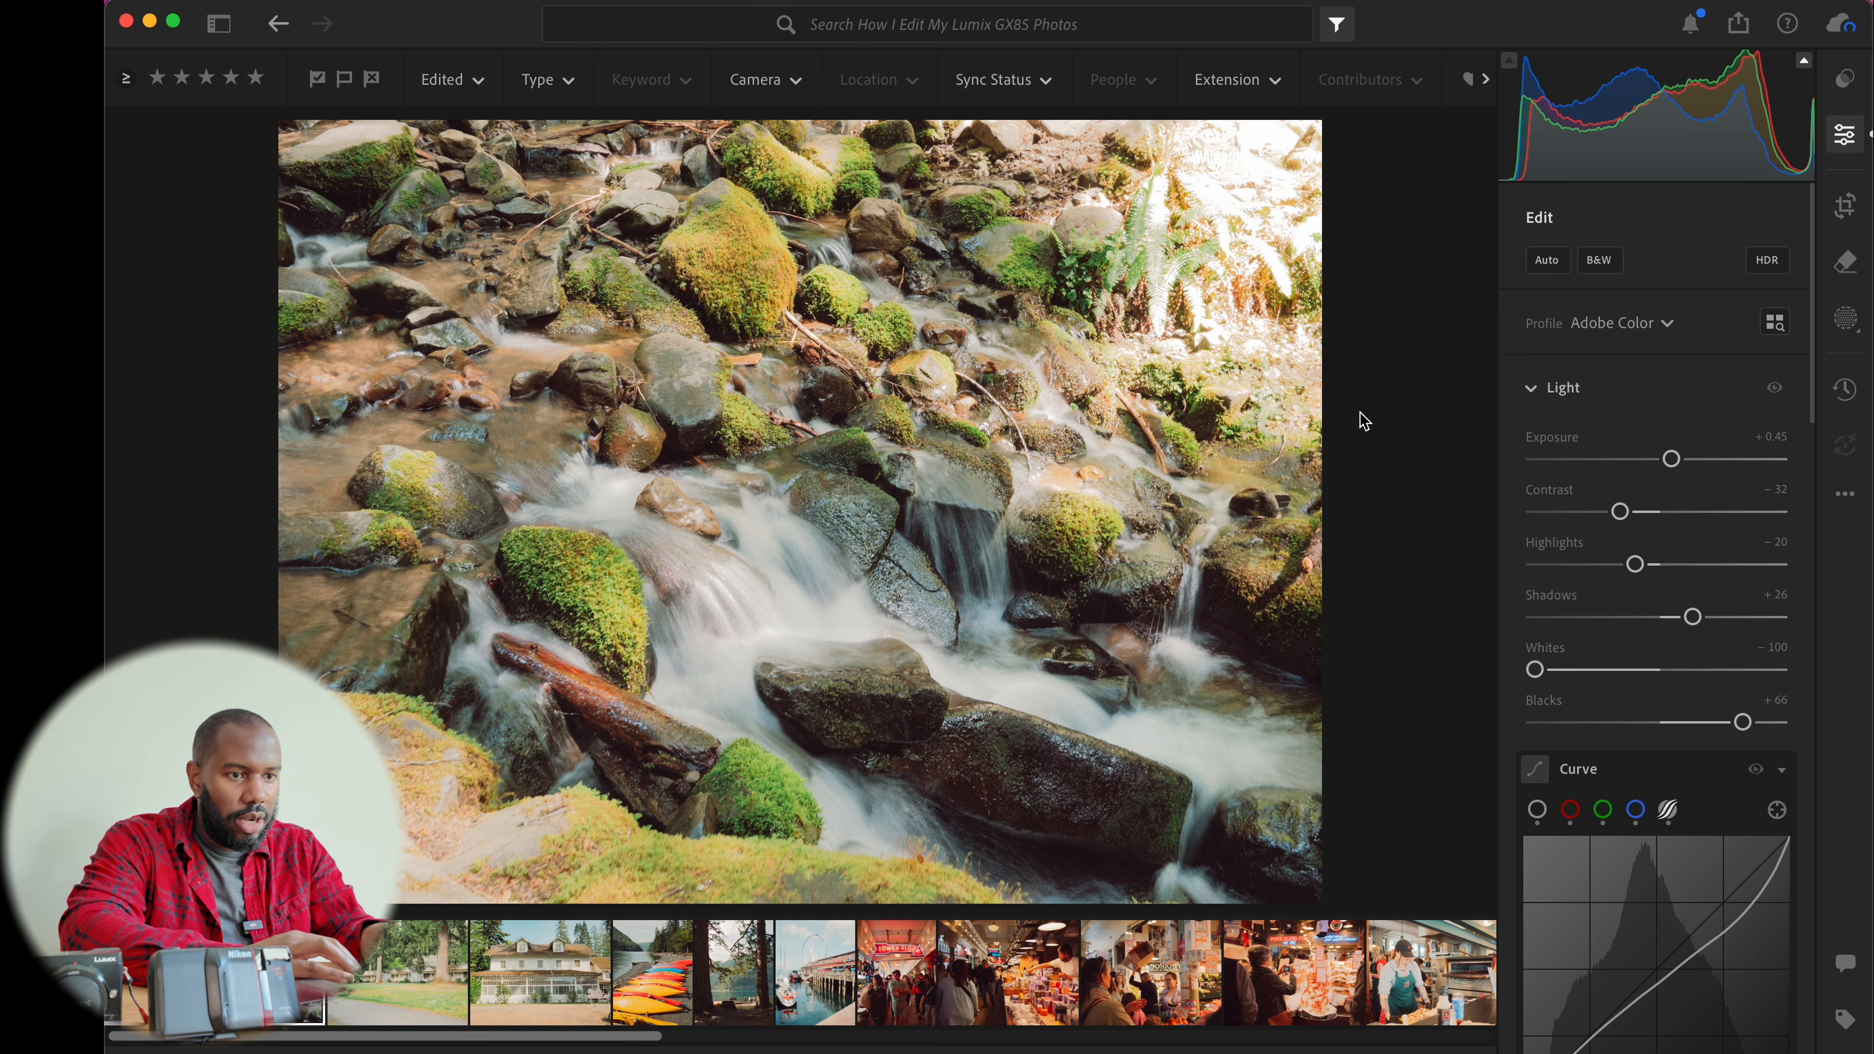
# Try cropping the stream photo to a 16 x 9 aspect ratio with the frame shifted down, and view it full screen
pyautogui.press('c')
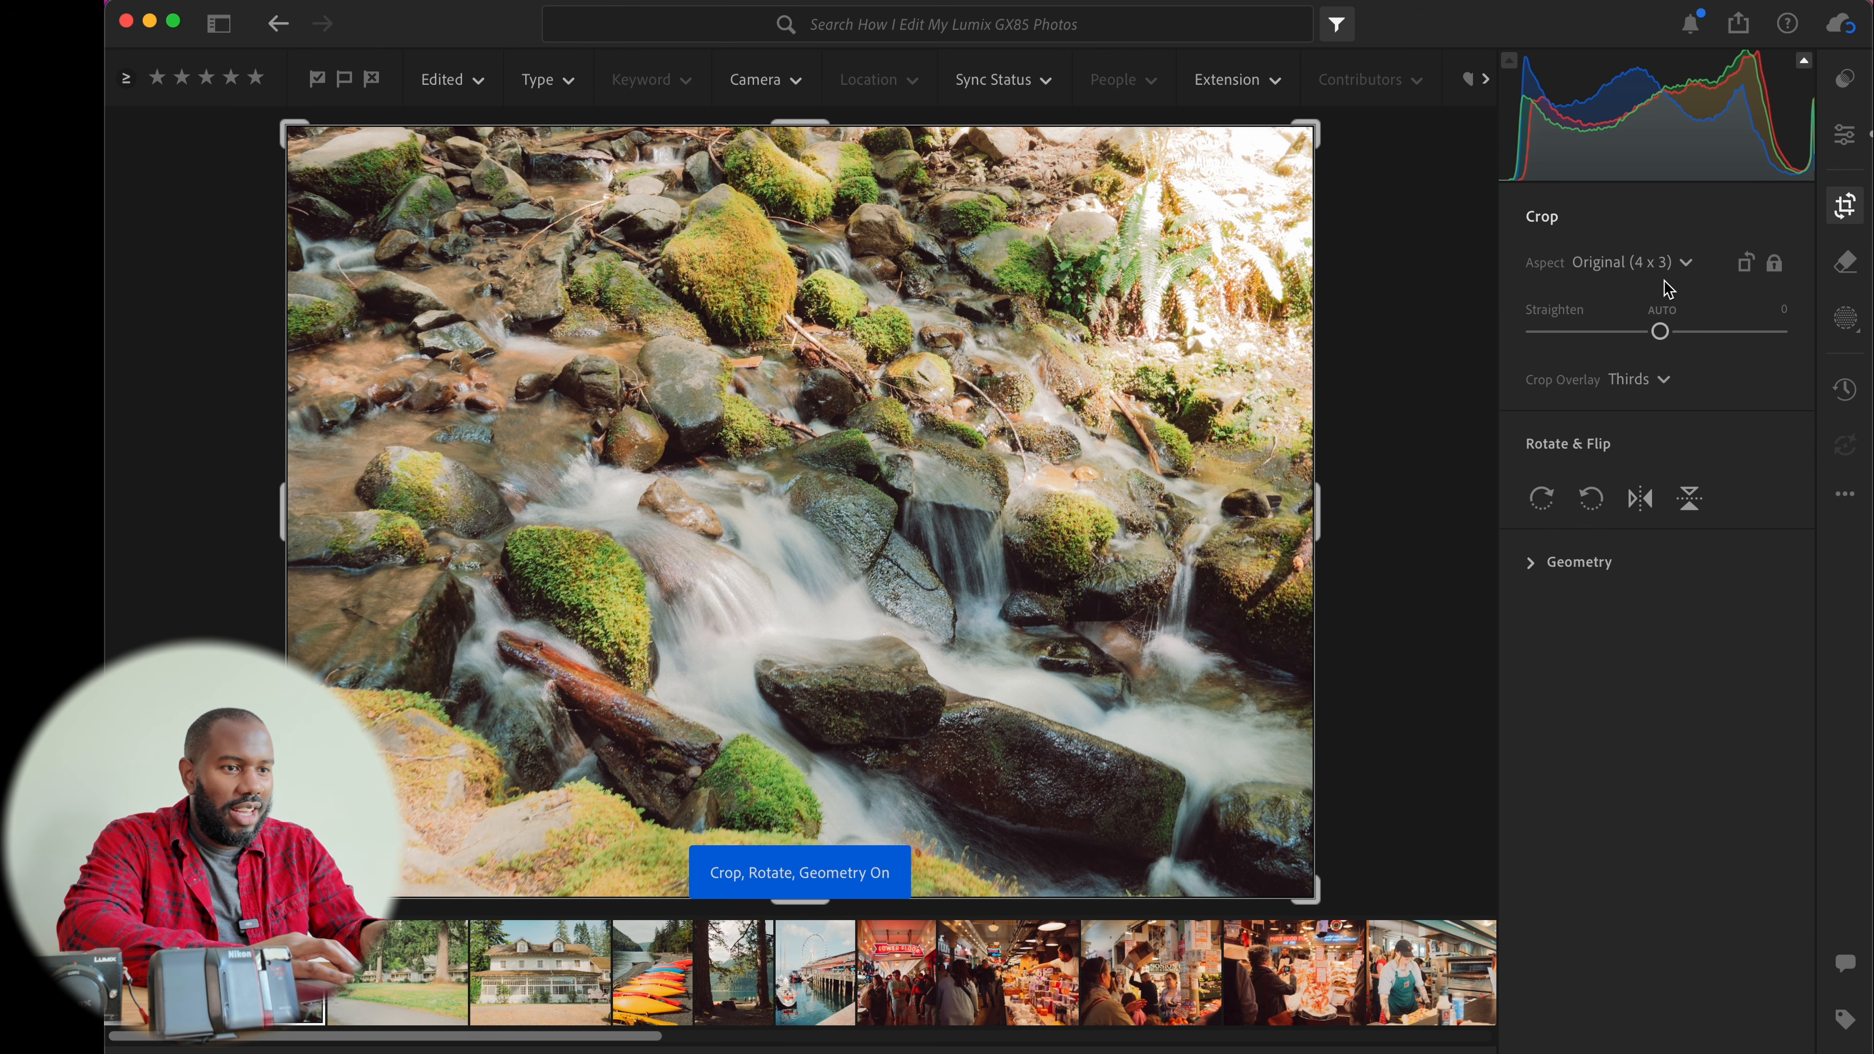
pyautogui.click(1689, 267)
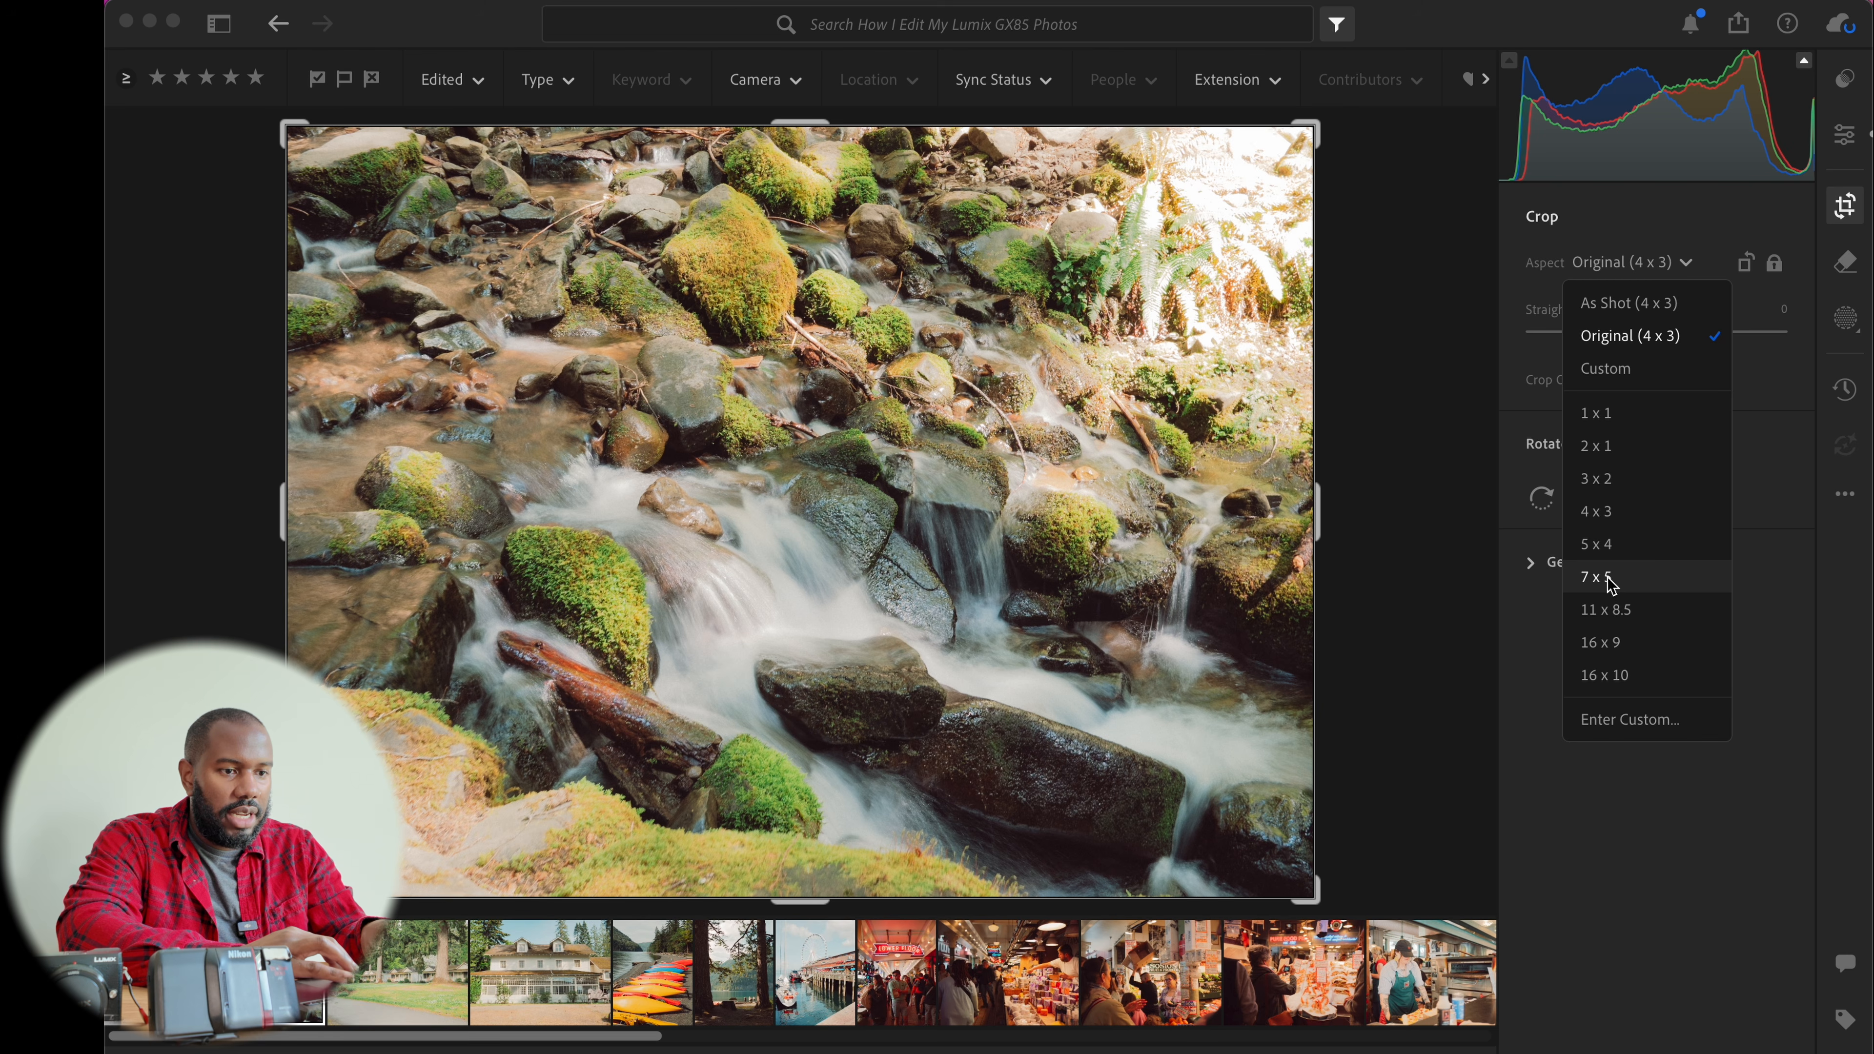
pyautogui.click(1614, 641)
pyautogui.moveTo(1123, 703); pyautogui.dragTo(1037, 413)
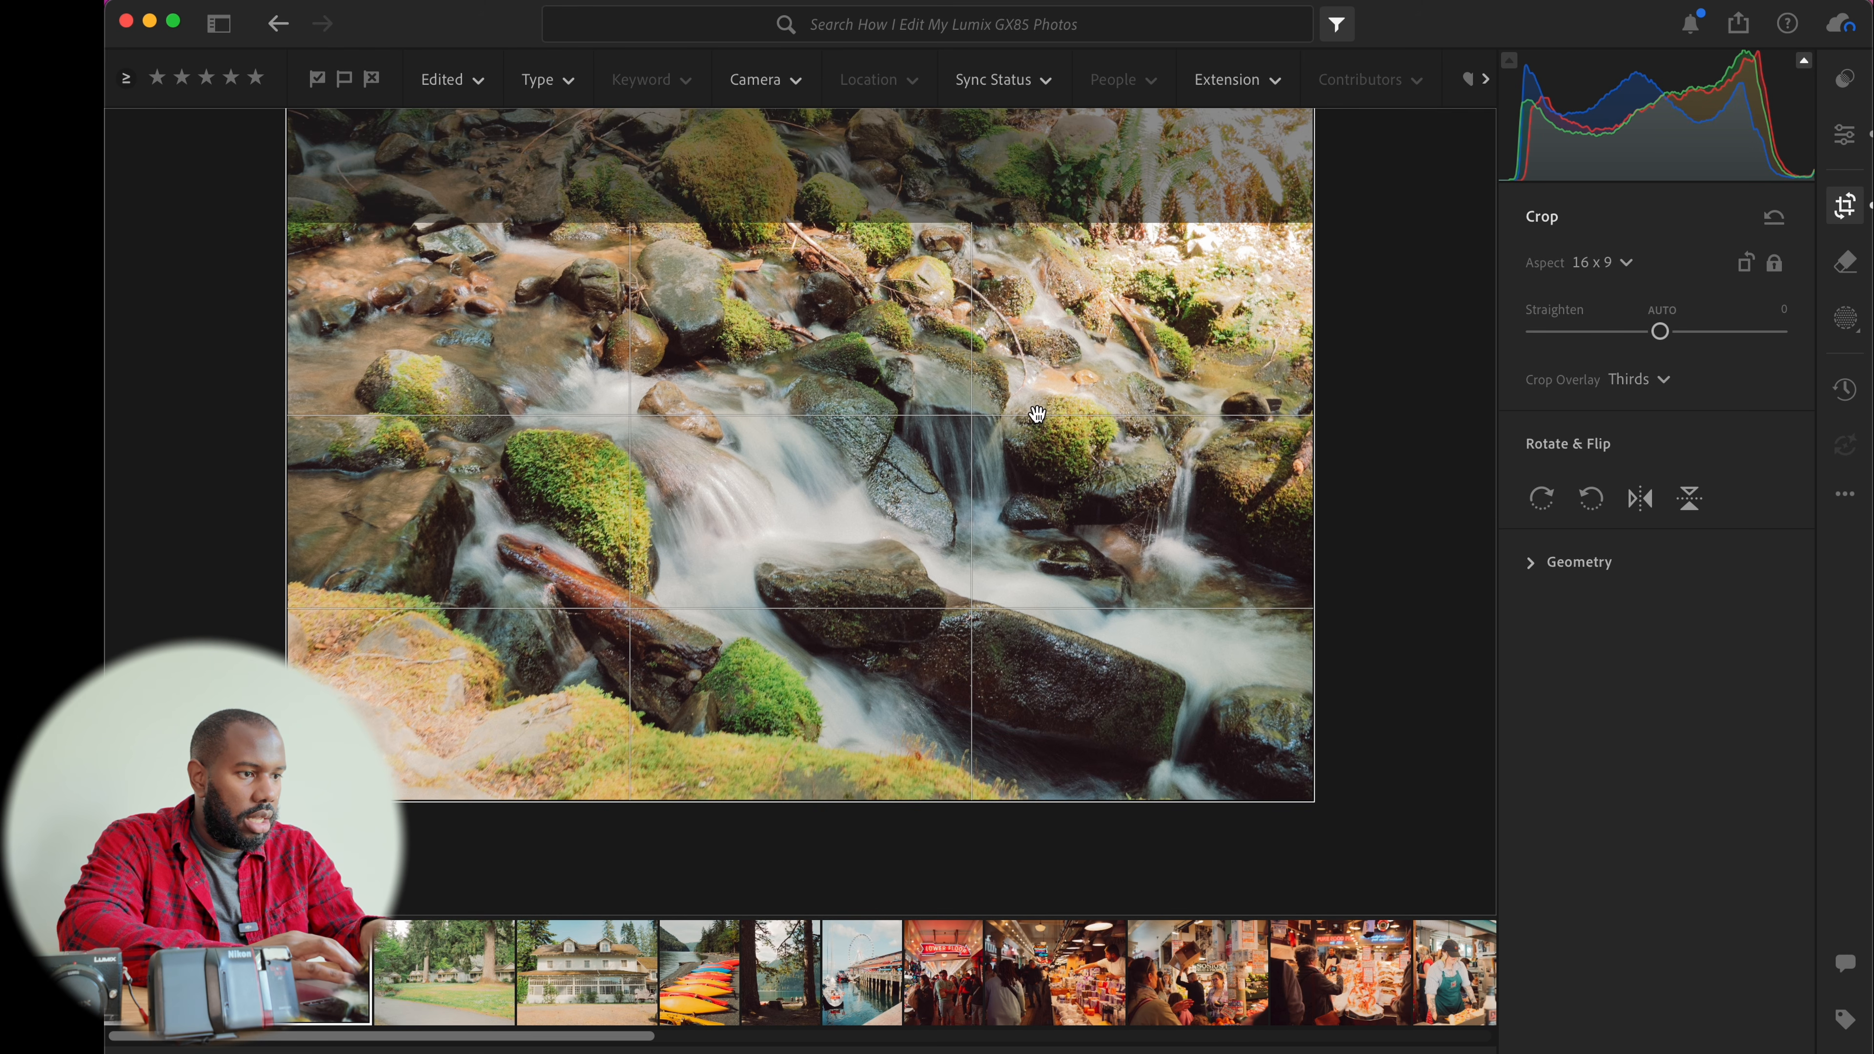
pyautogui.press('Return')
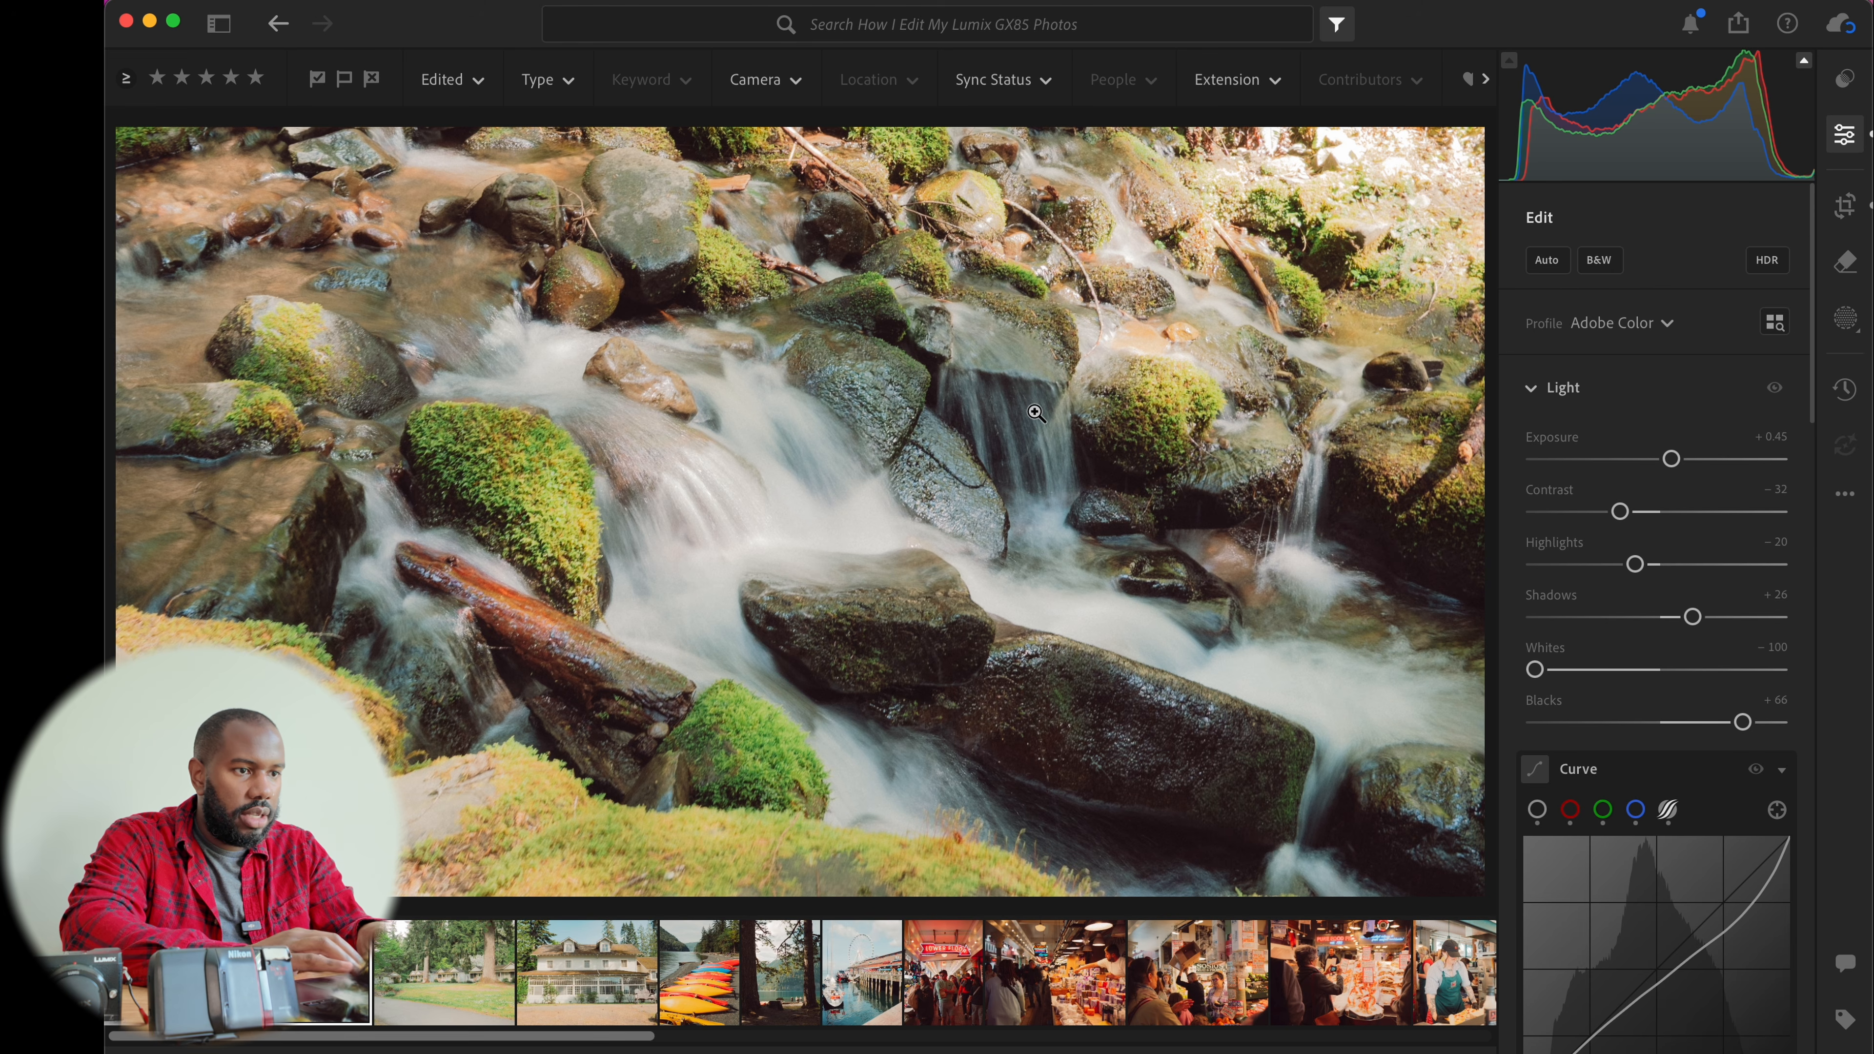
pyautogui.press('f')
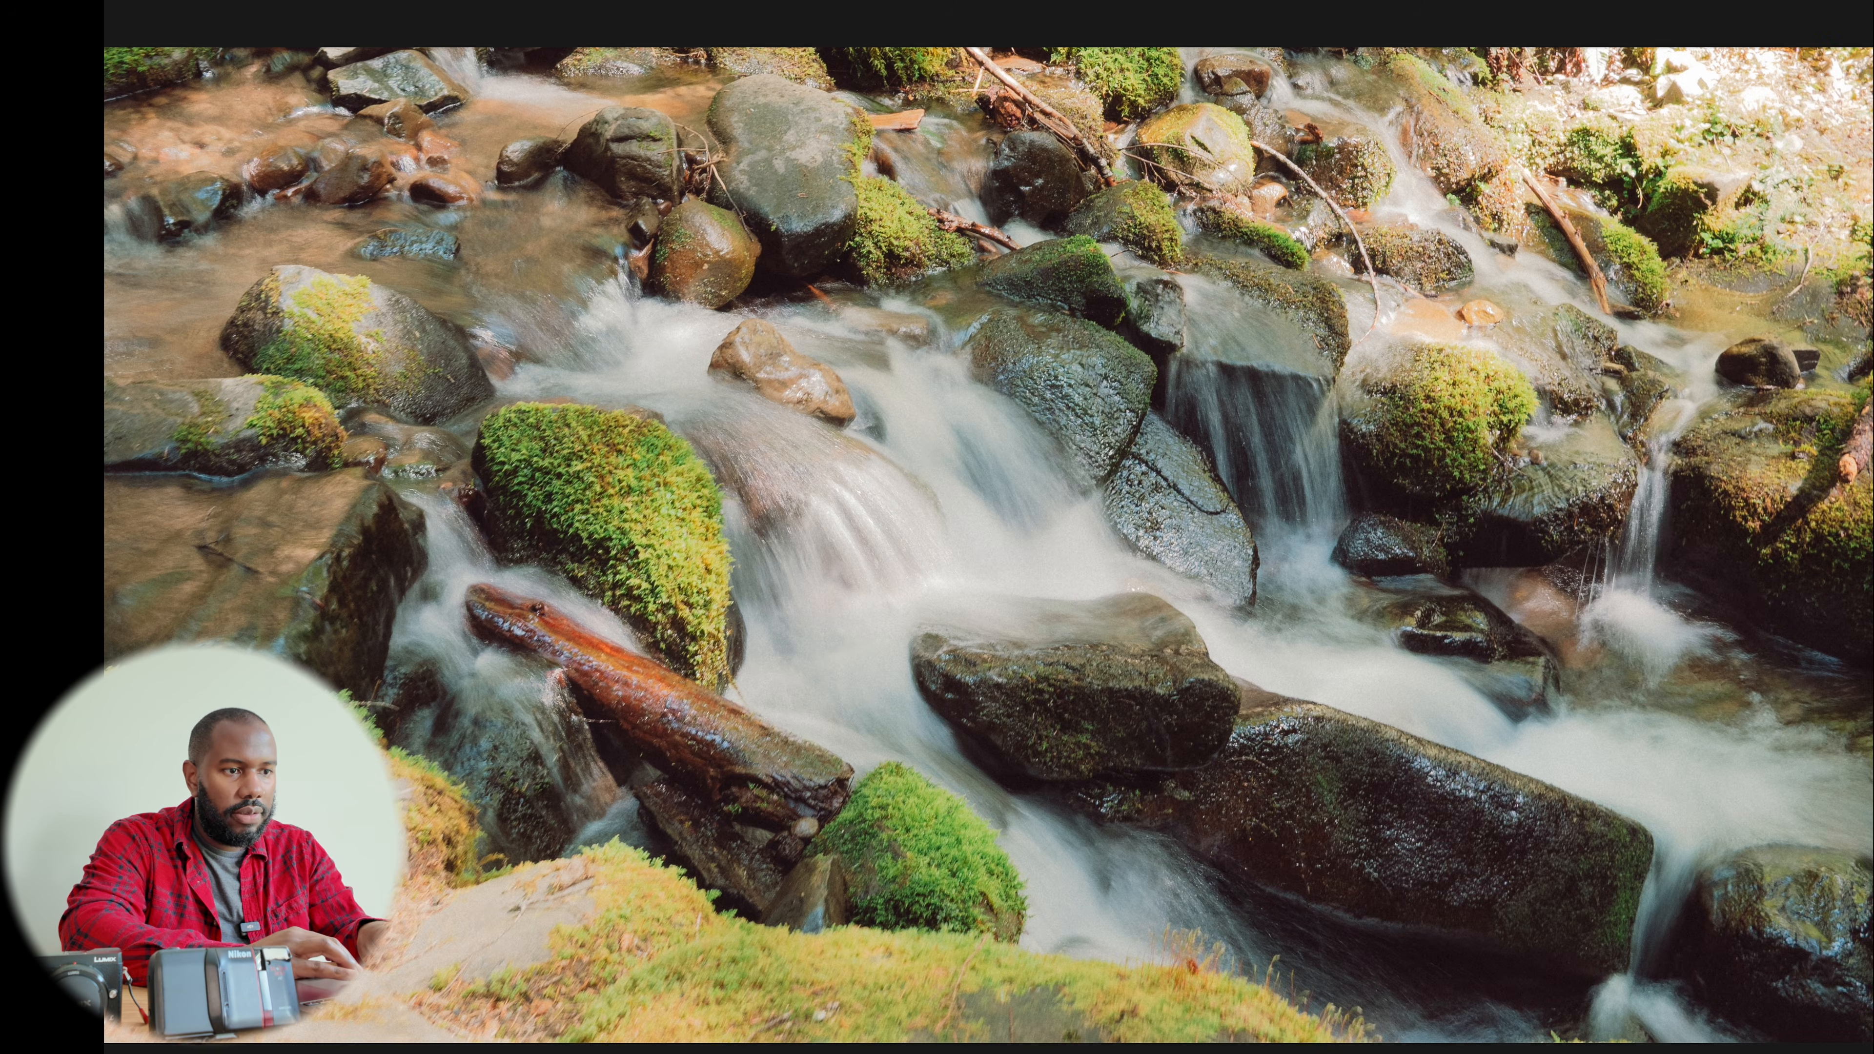
pyautogui.press('f')
# Recrop the stream photo to a 2 x 1 aspect ratio, shifting the frame downward
pyautogui.press('c')
pyautogui.click(1623, 262)
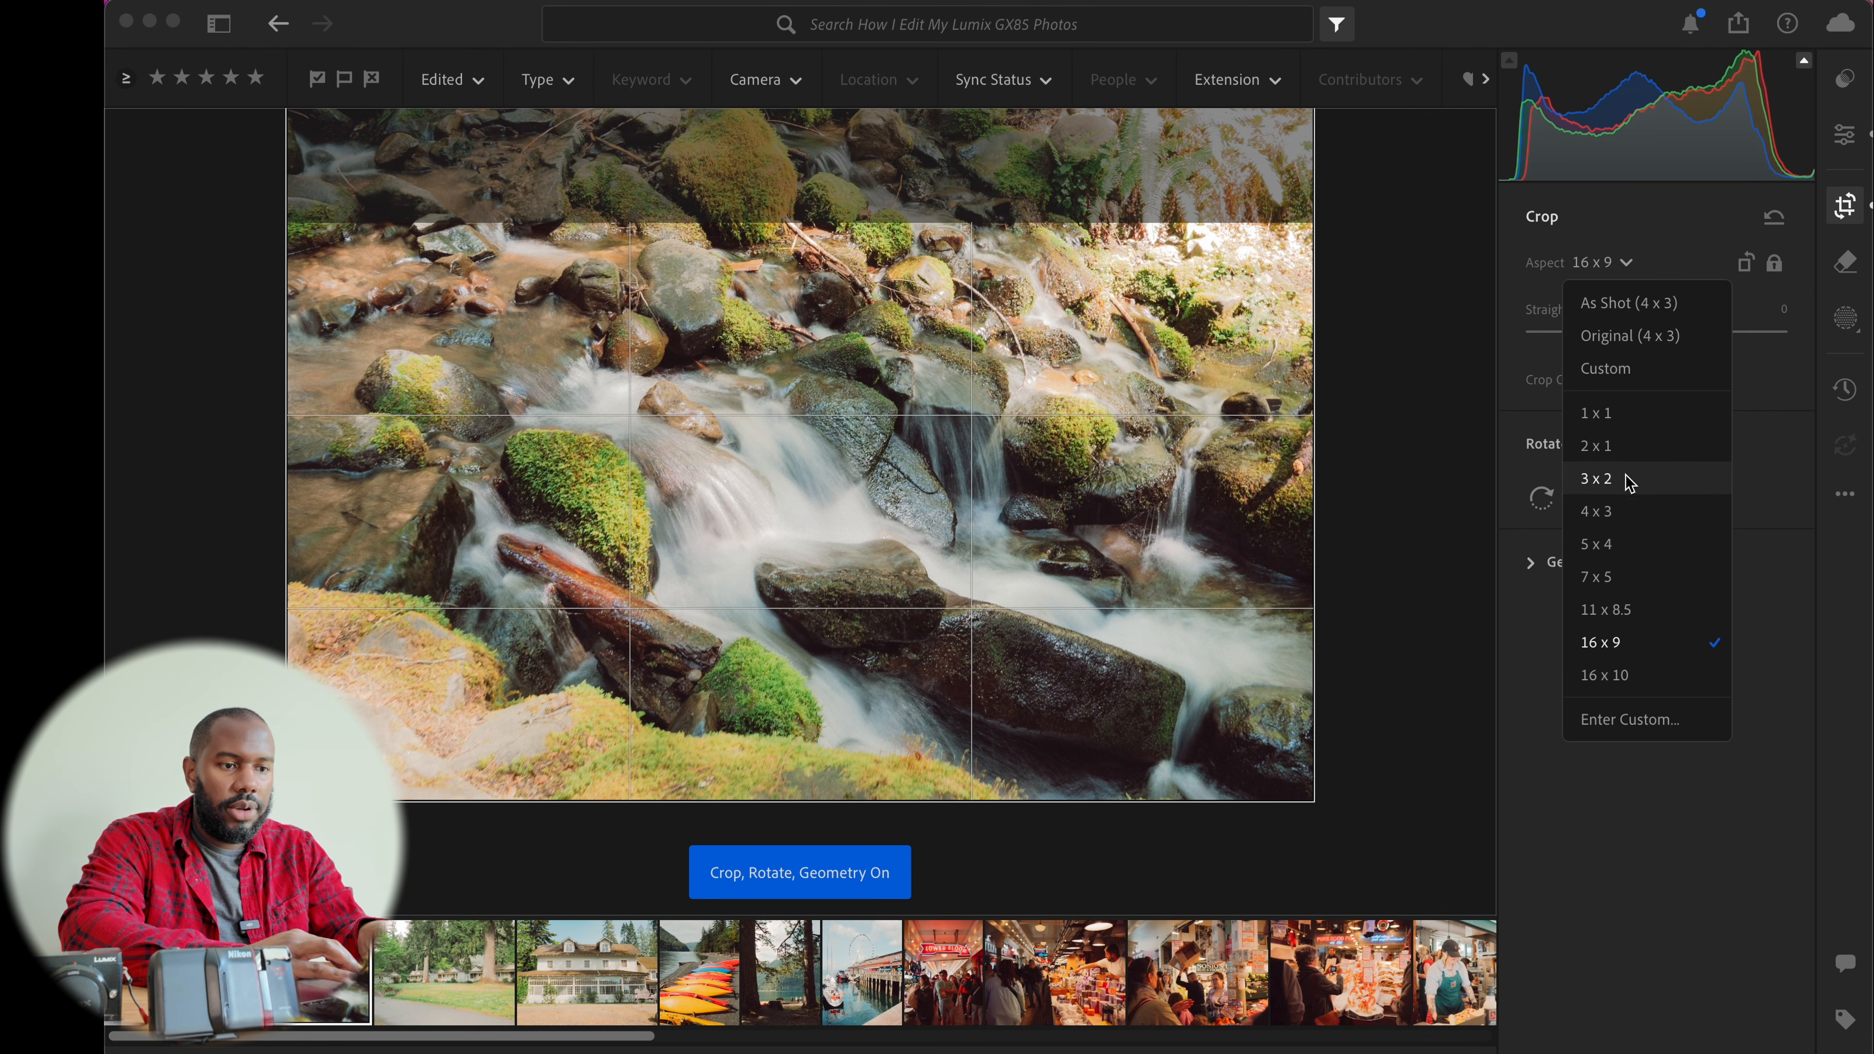
pyautogui.click(1627, 302)
pyautogui.click(1626, 265)
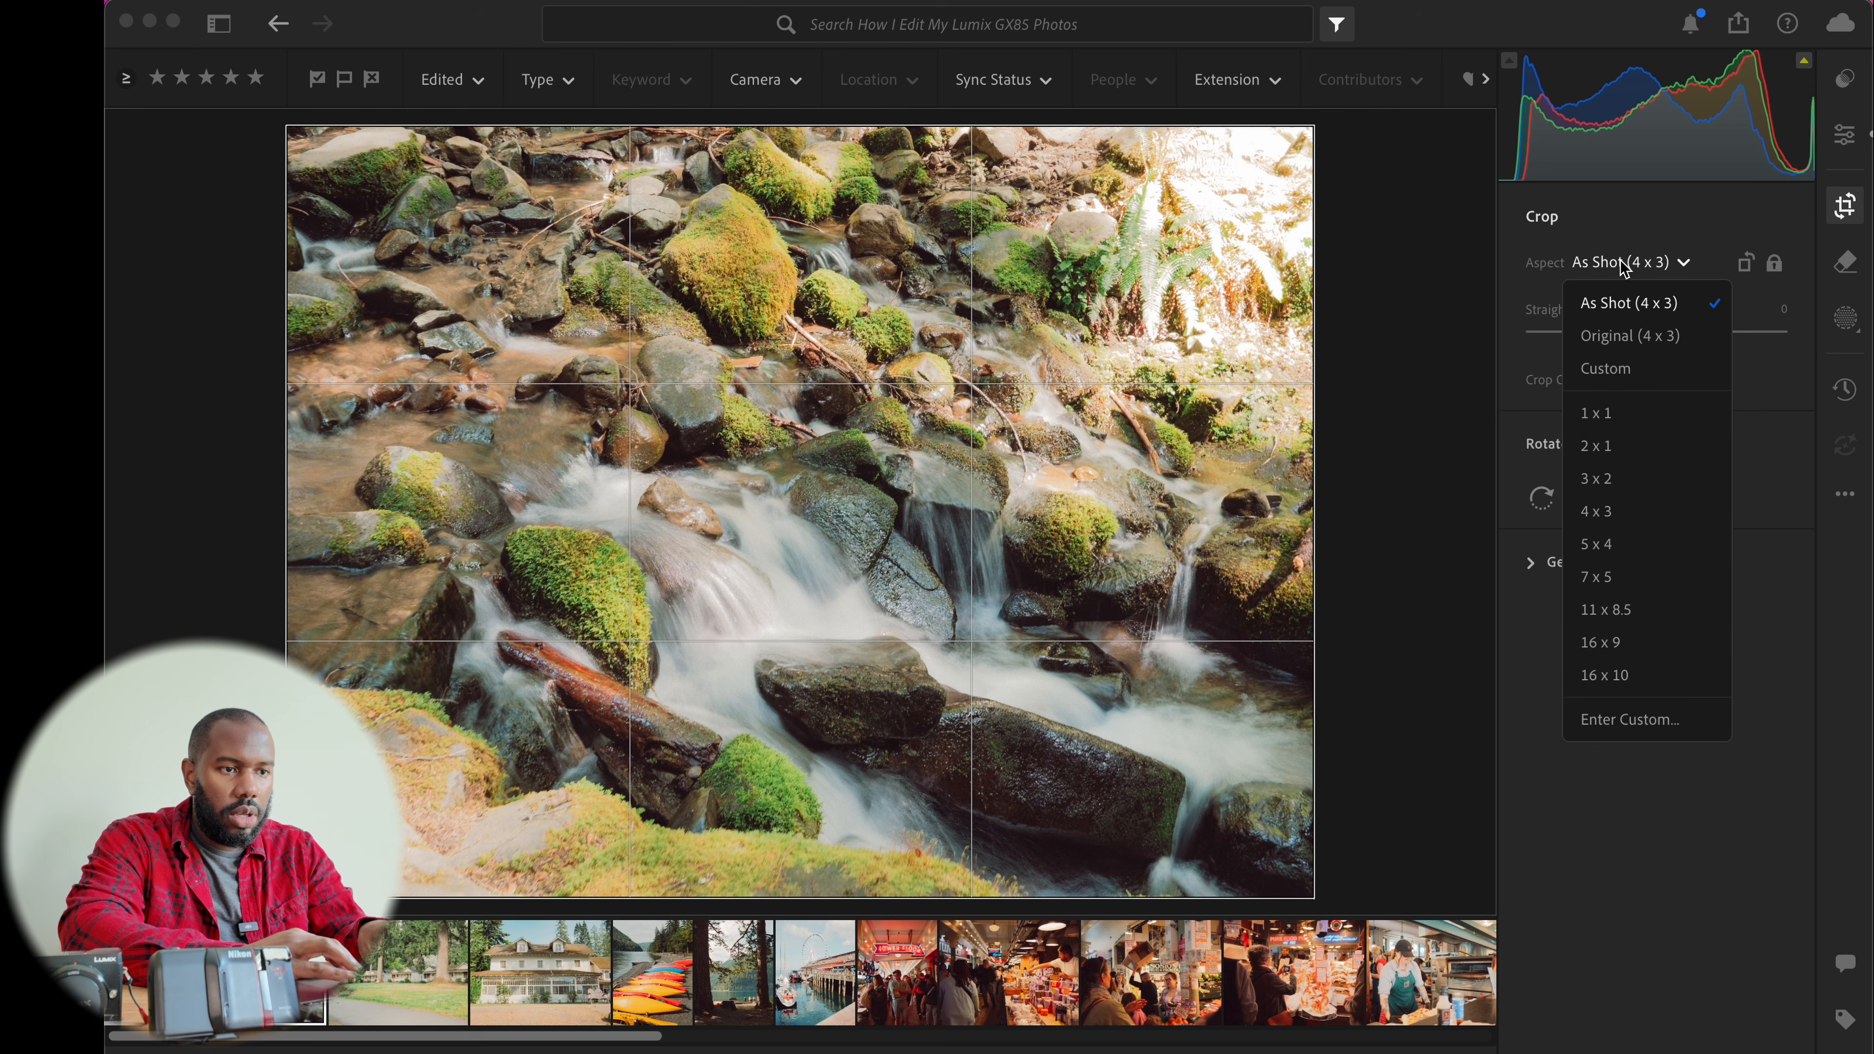
pyautogui.click(1619, 445)
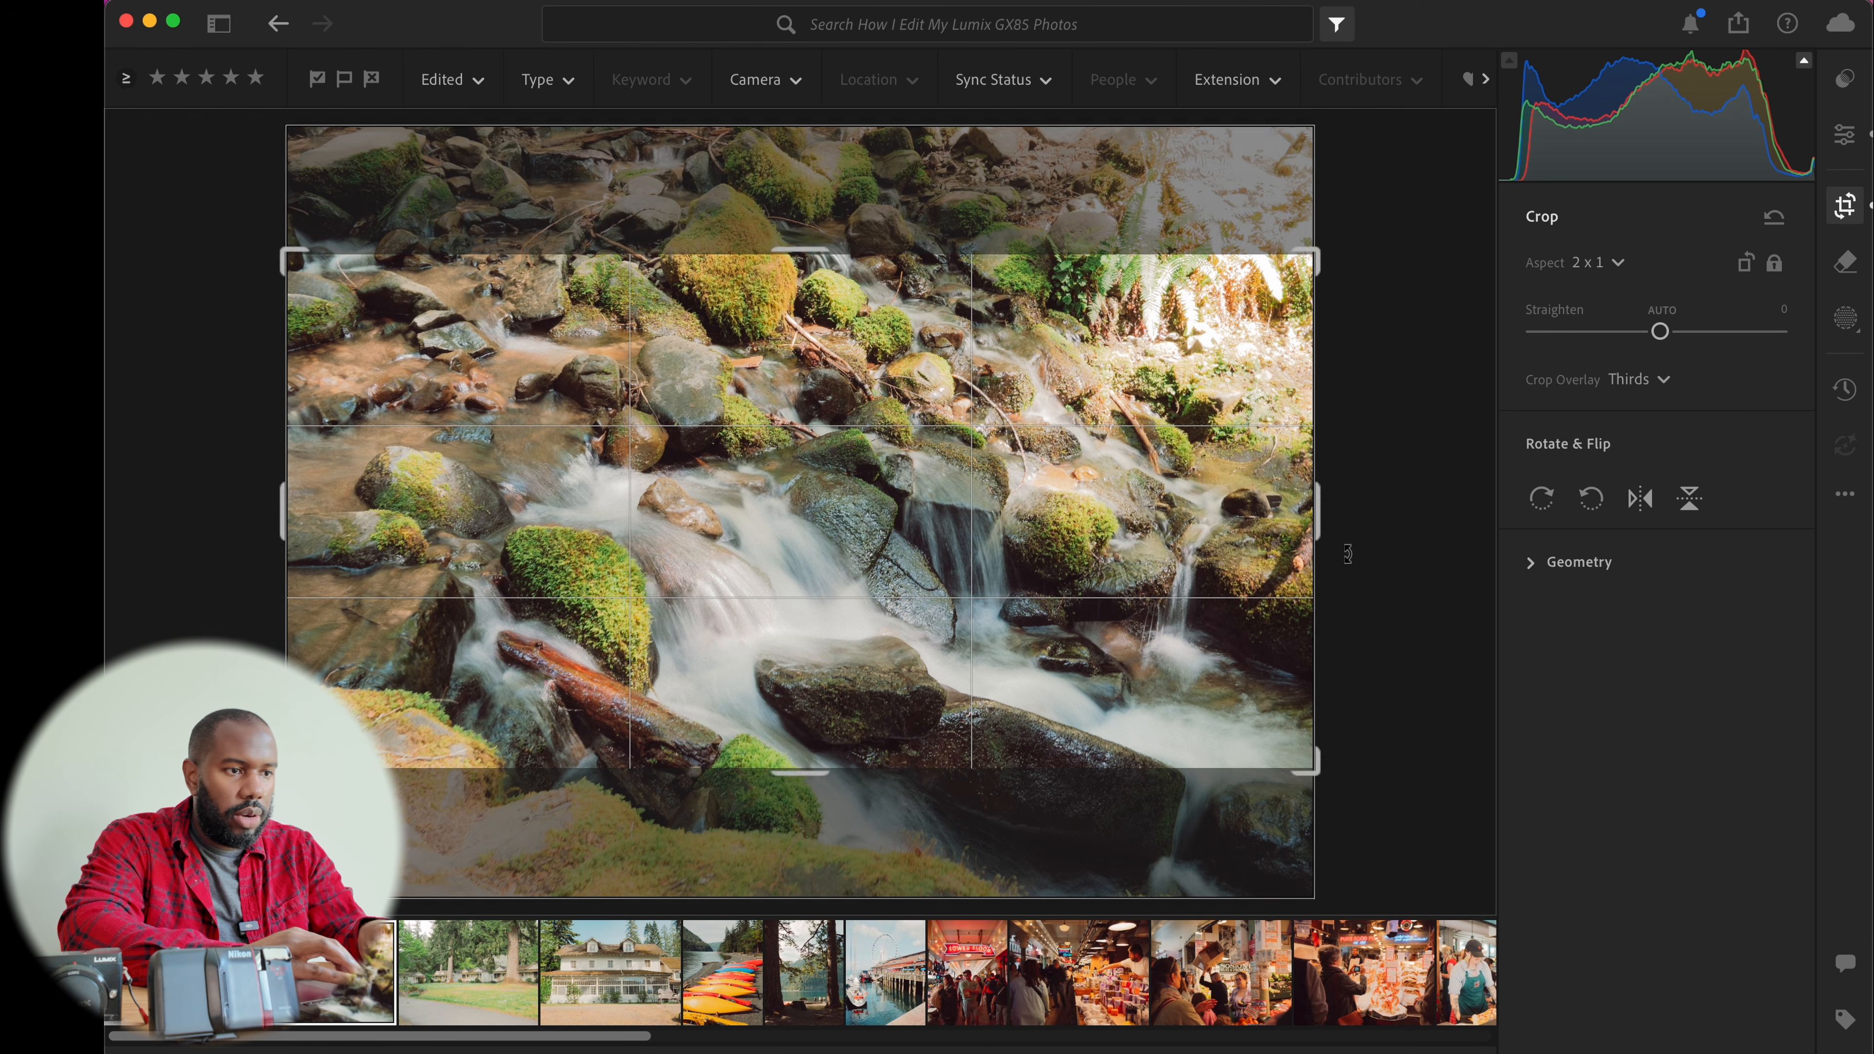
pyautogui.moveTo(1192, 604); pyautogui.dragTo(1160, 516)
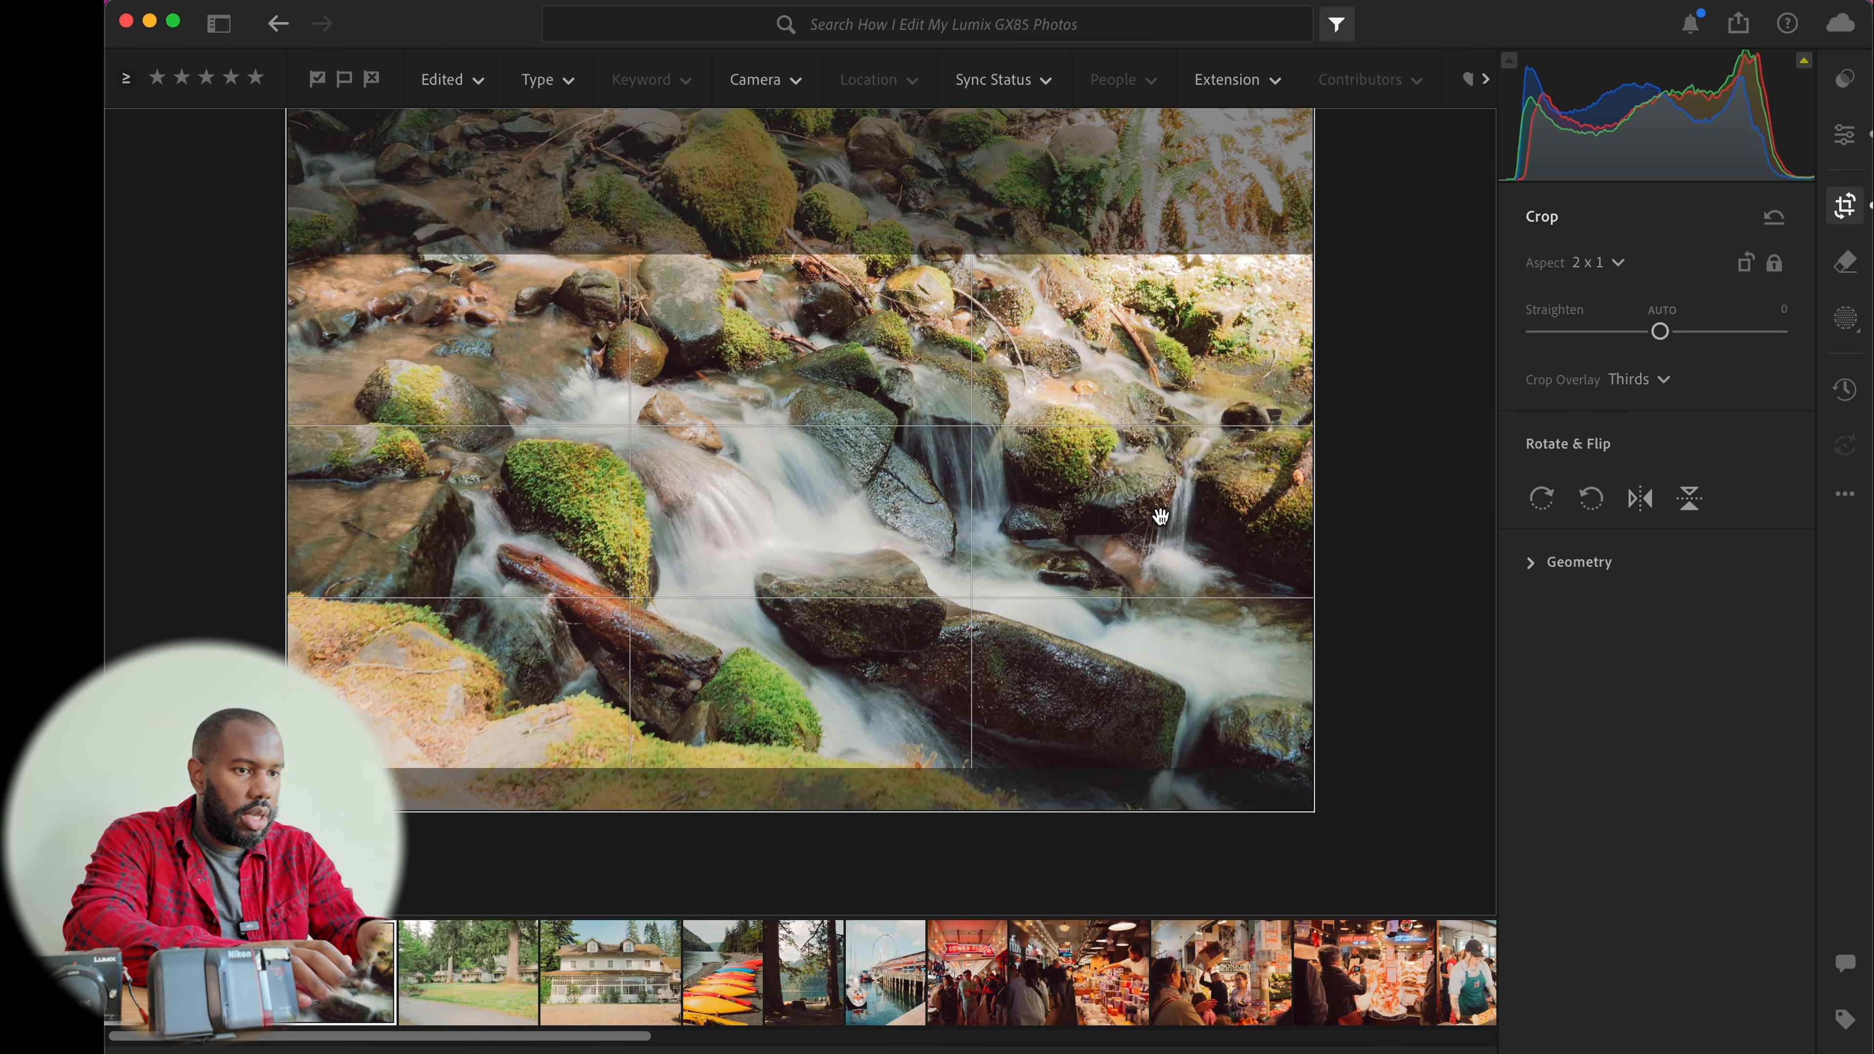
pyautogui.press('e')
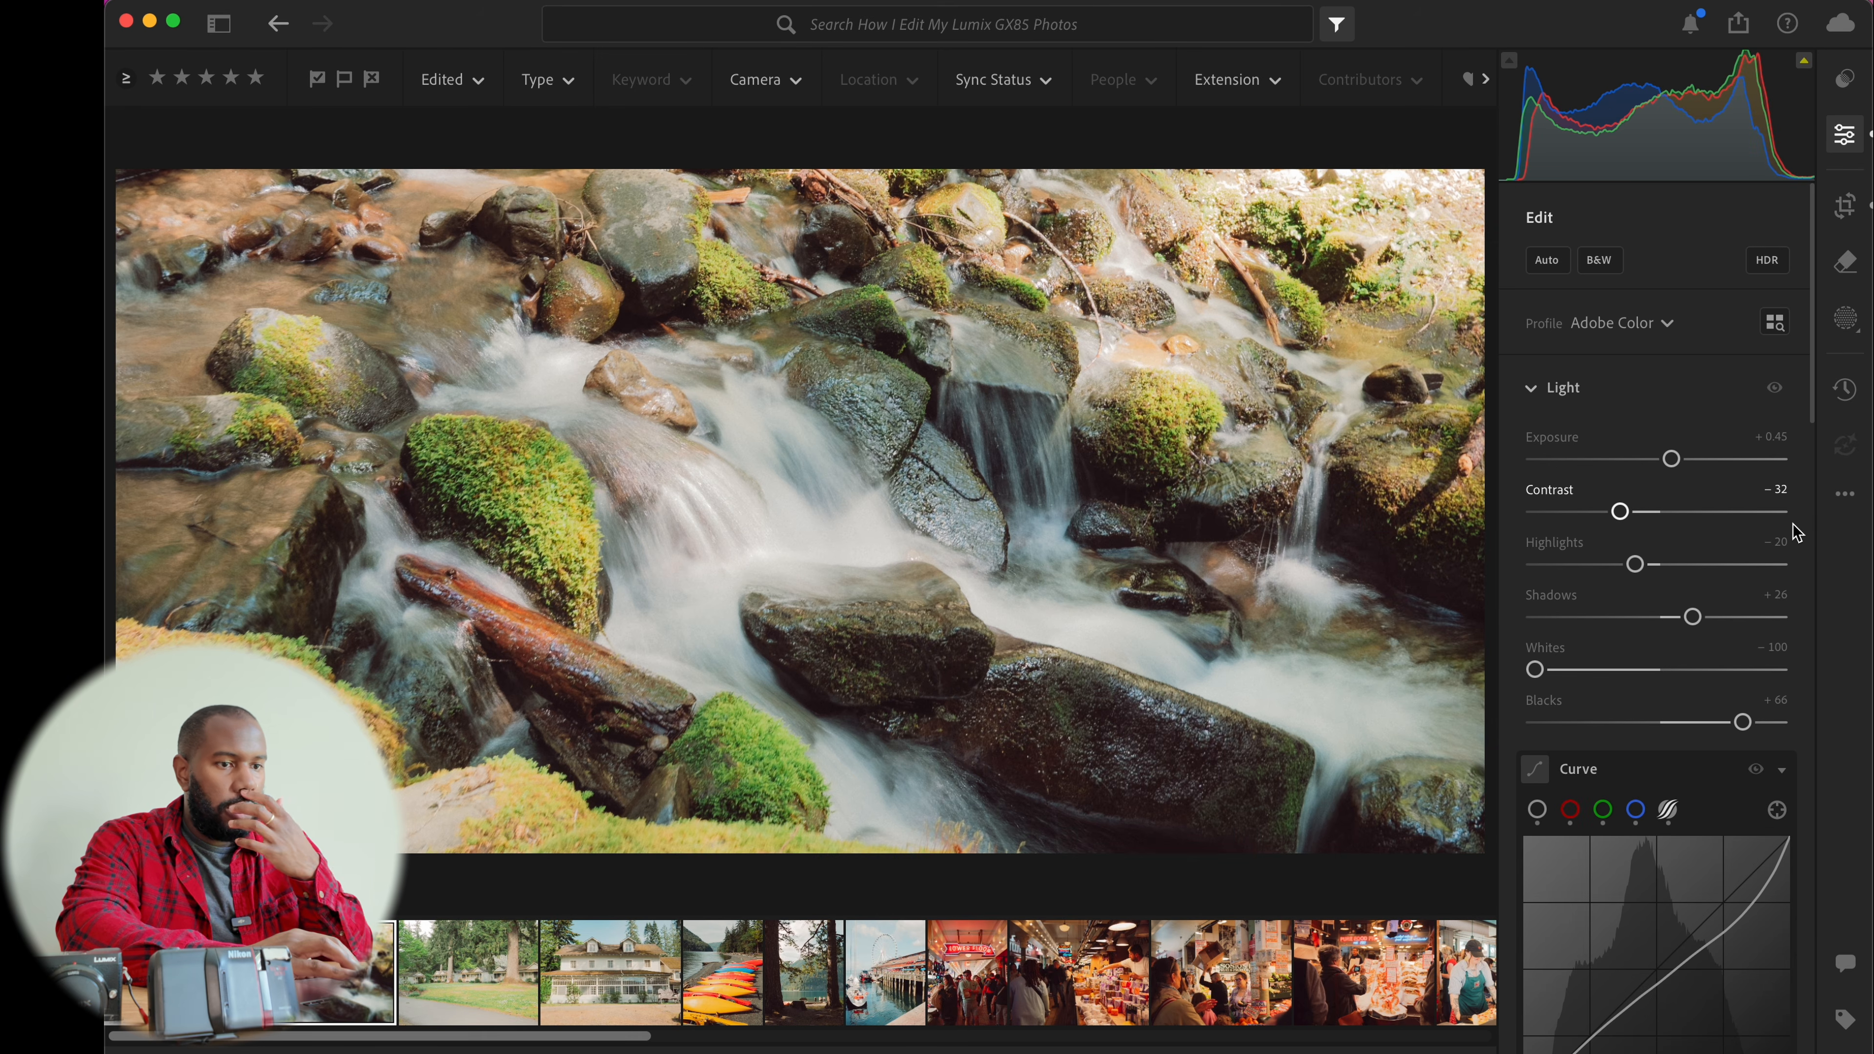
# Set the stream photo's exposure to +0.15
pyautogui.moveTo(1672, 459); pyautogui.dragTo(1660, 466)
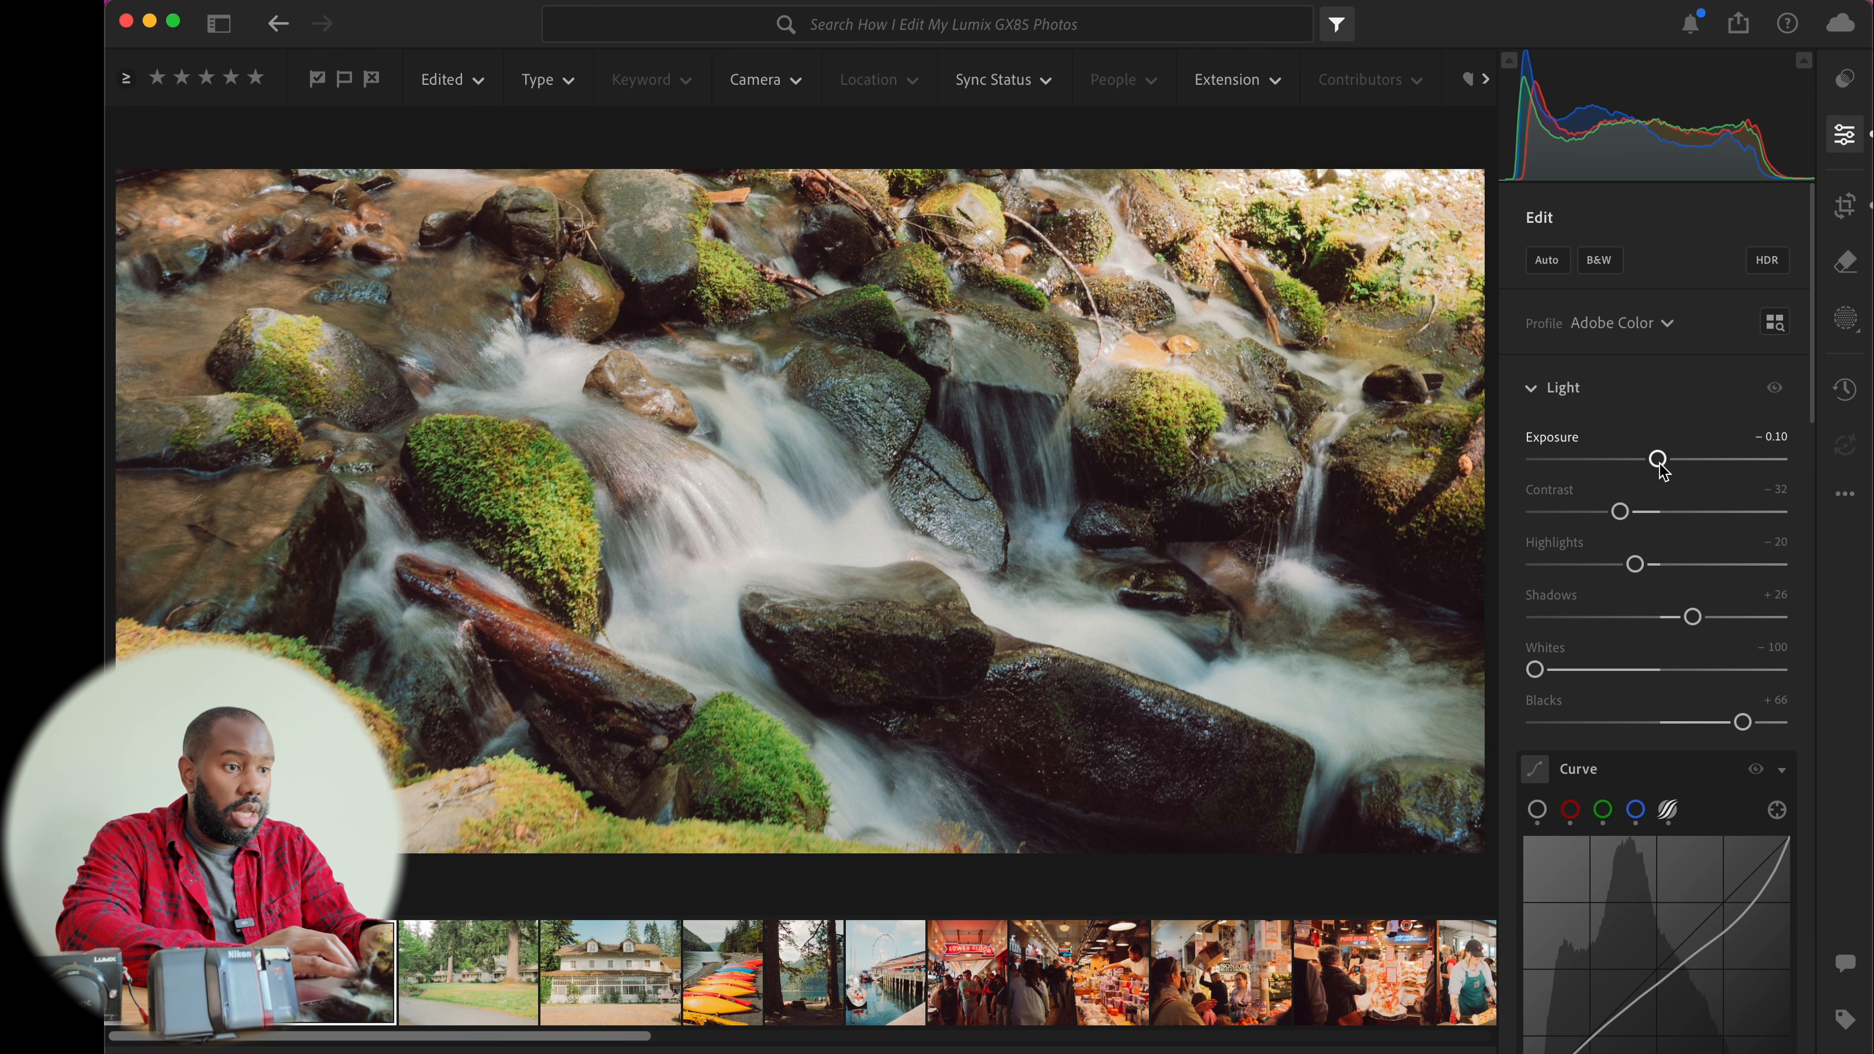
pyautogui.moveTo(1660, 465); pyautogui.dragTo(1666, 466)
pyautogui.scroll(-10, 1665, 465)
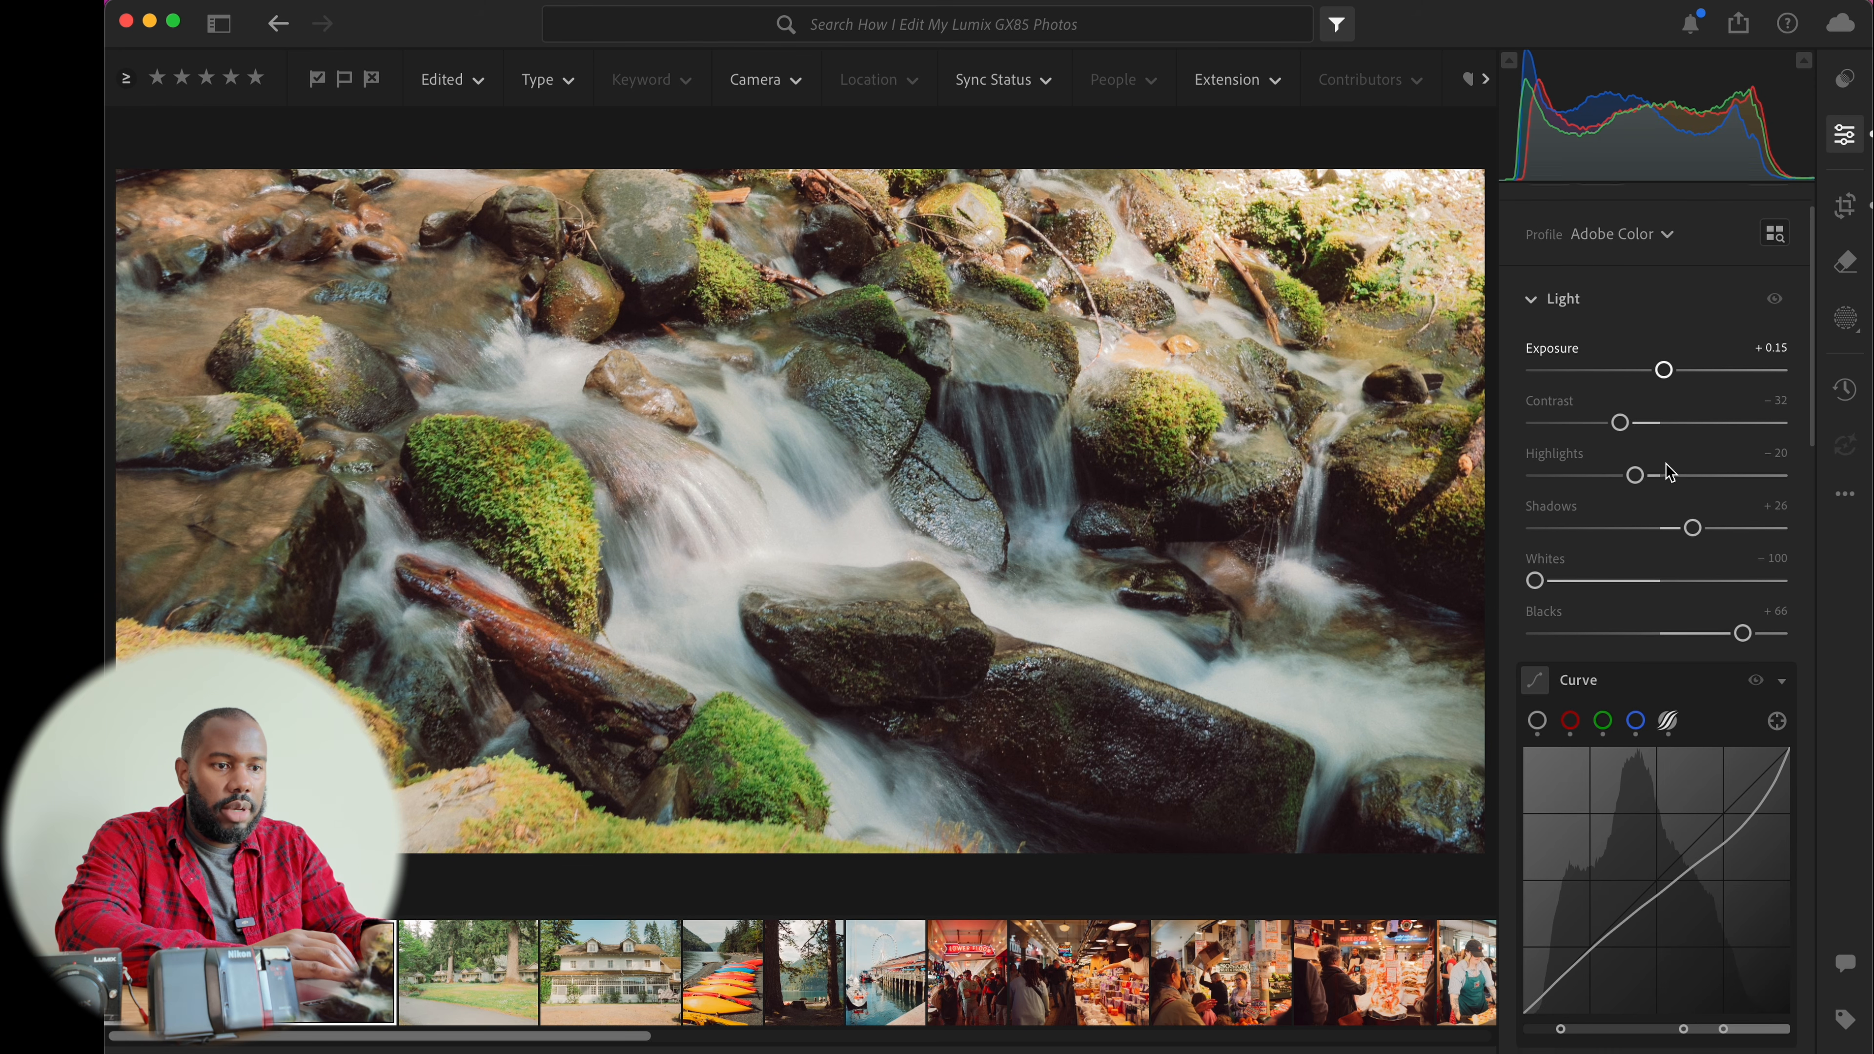
# Review the stream photo's color, effects, detail and optics settings
pyautogui.scroll(-8, 1669, 471)
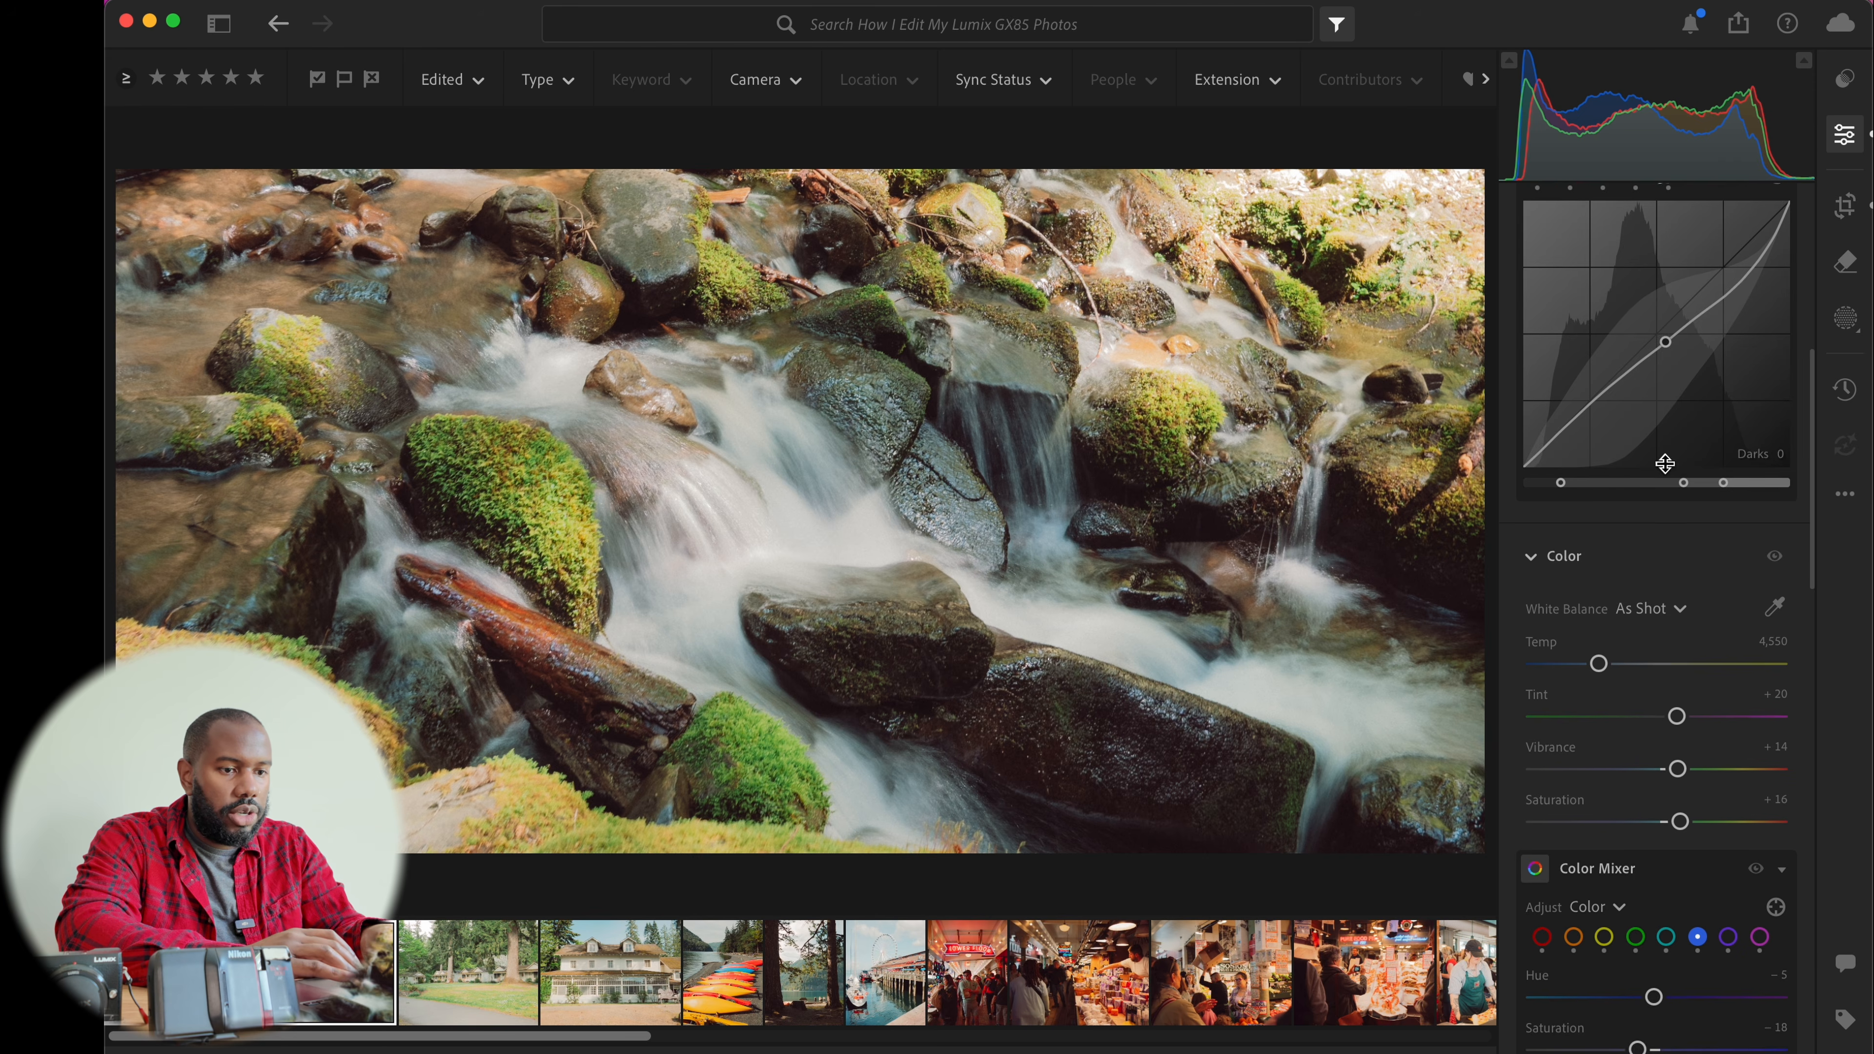
pyautogui.scroll(-10, 1669, 470)
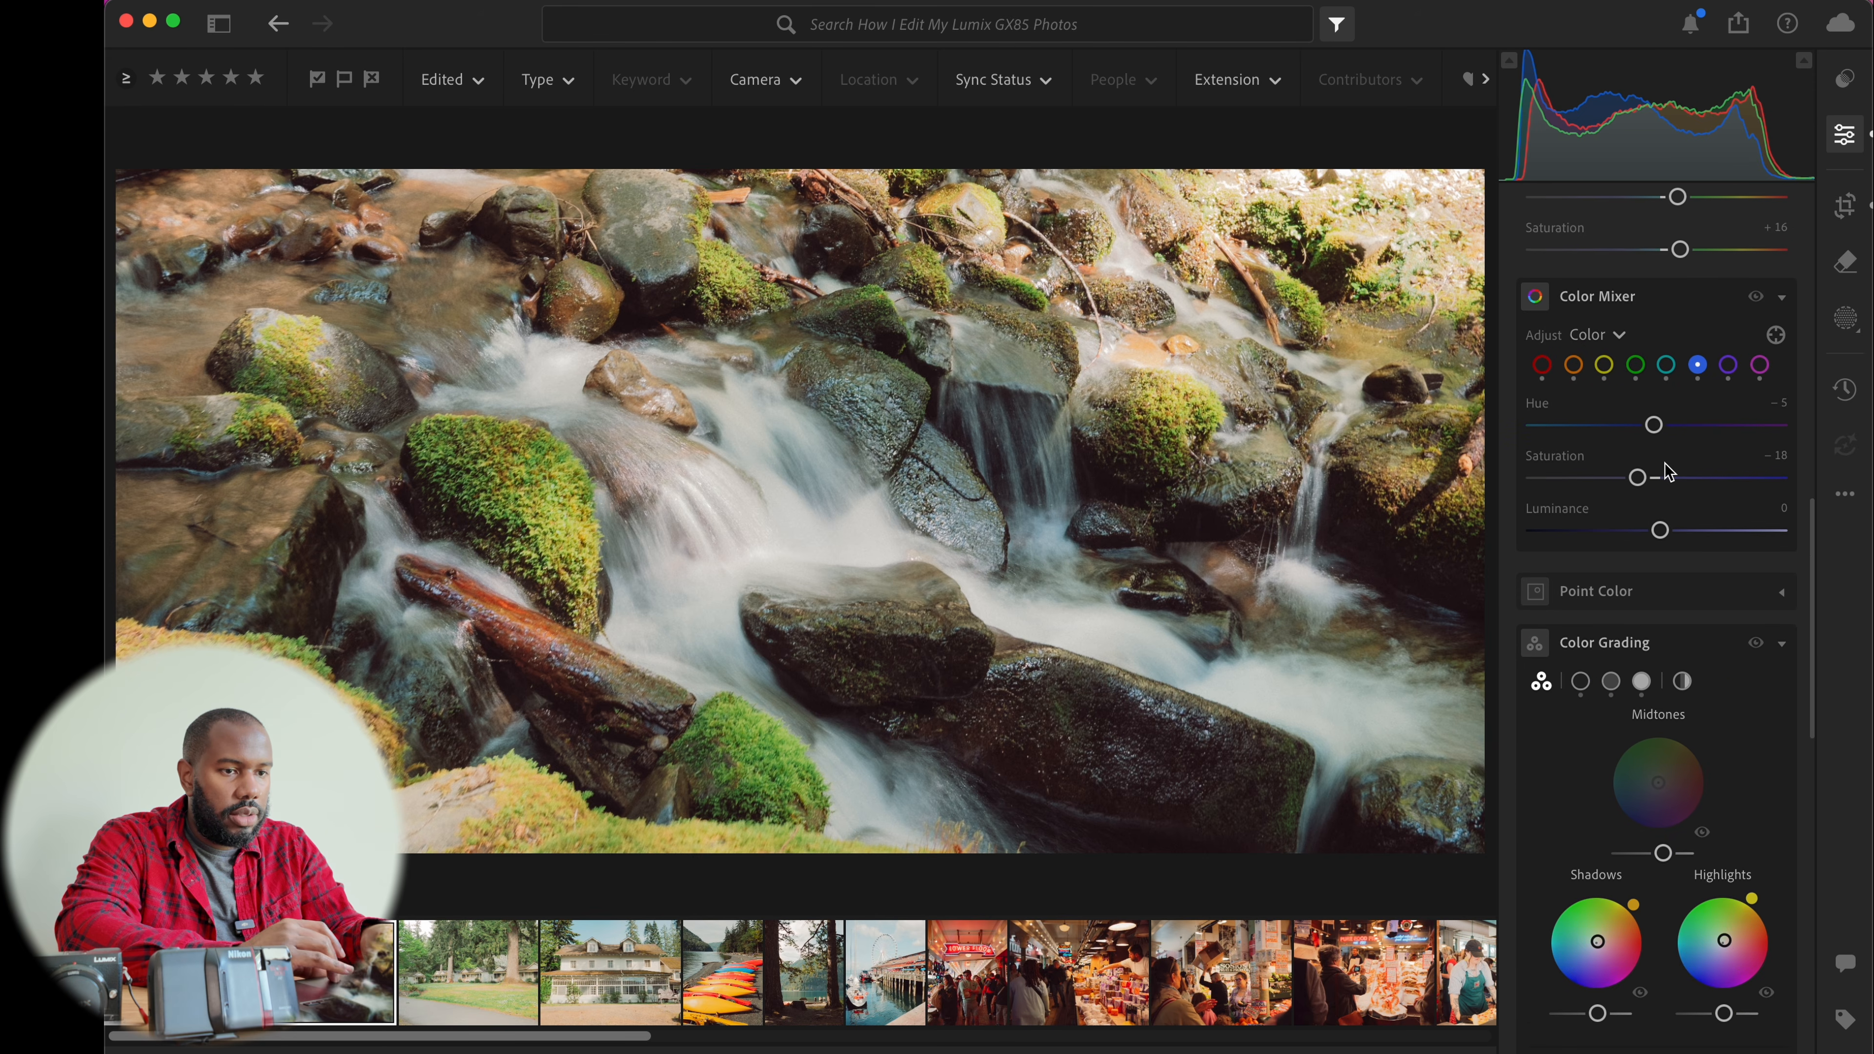
pyautogui.scroll(-1, 1670, 470)
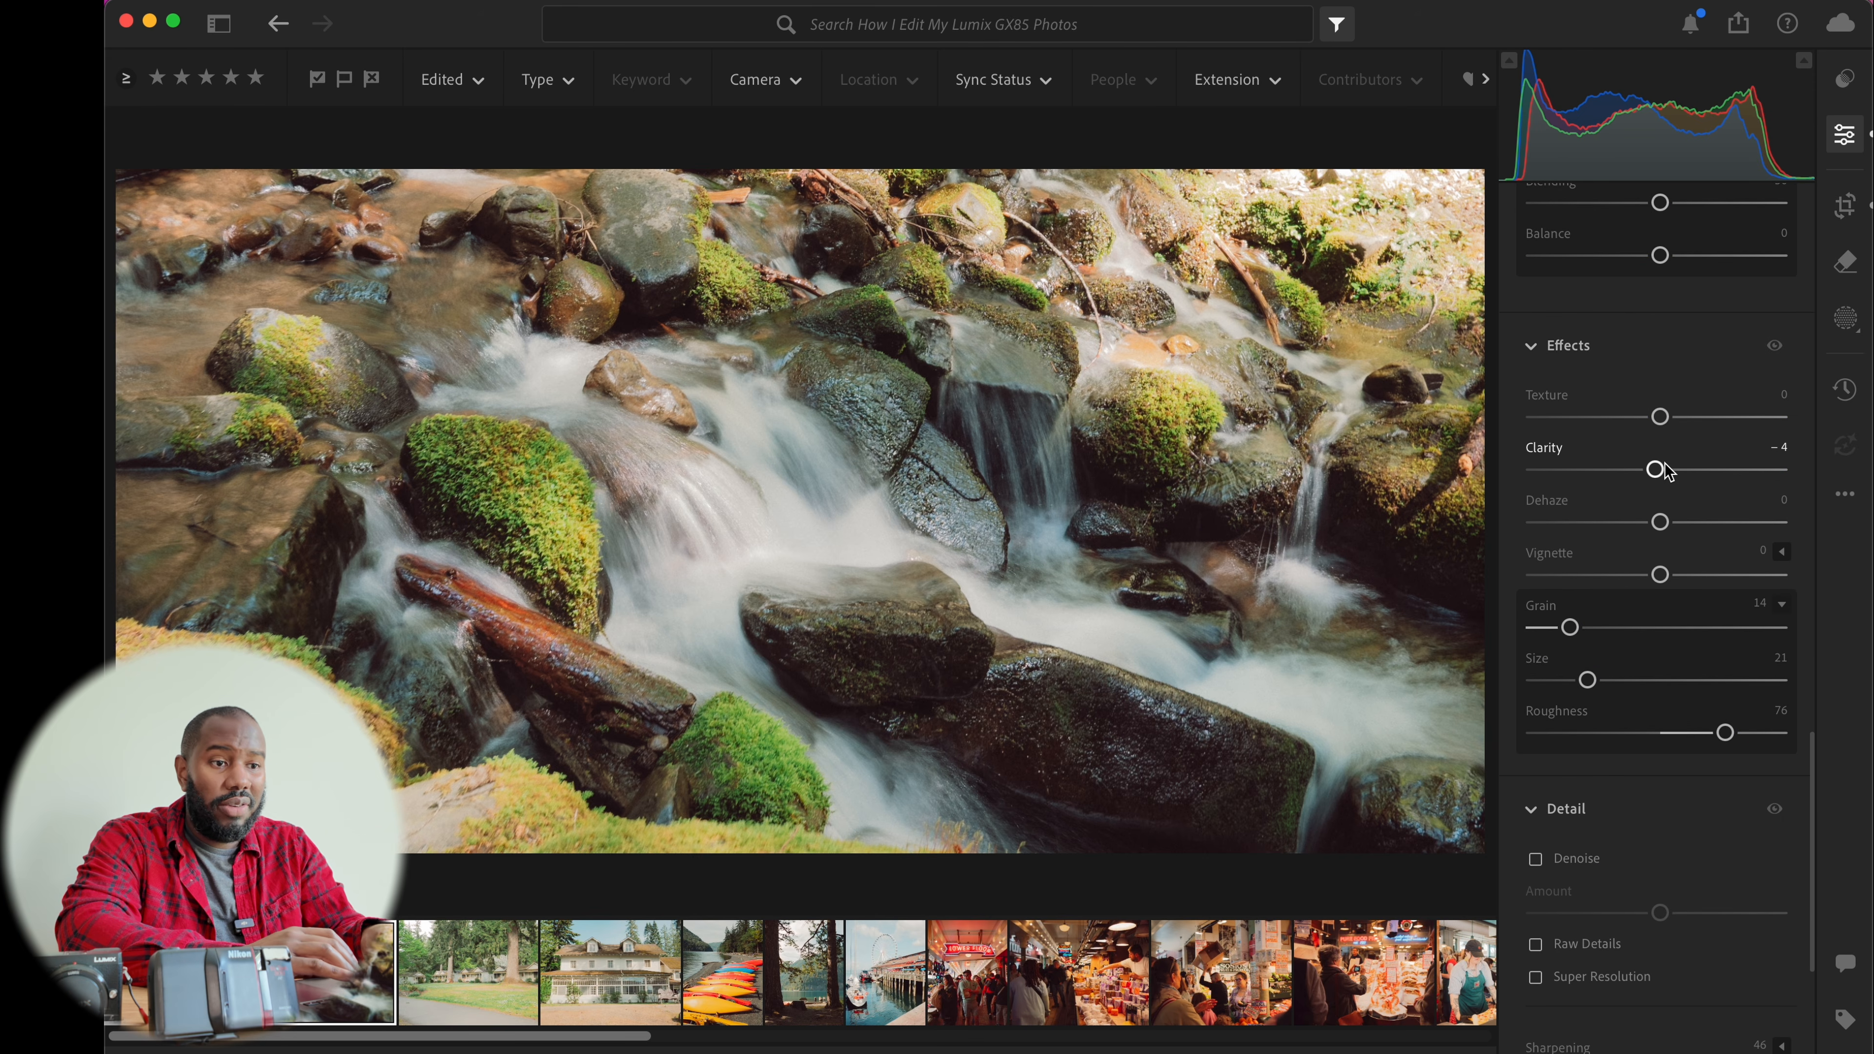
pyautogui.scroll(-6, 1668, 471)
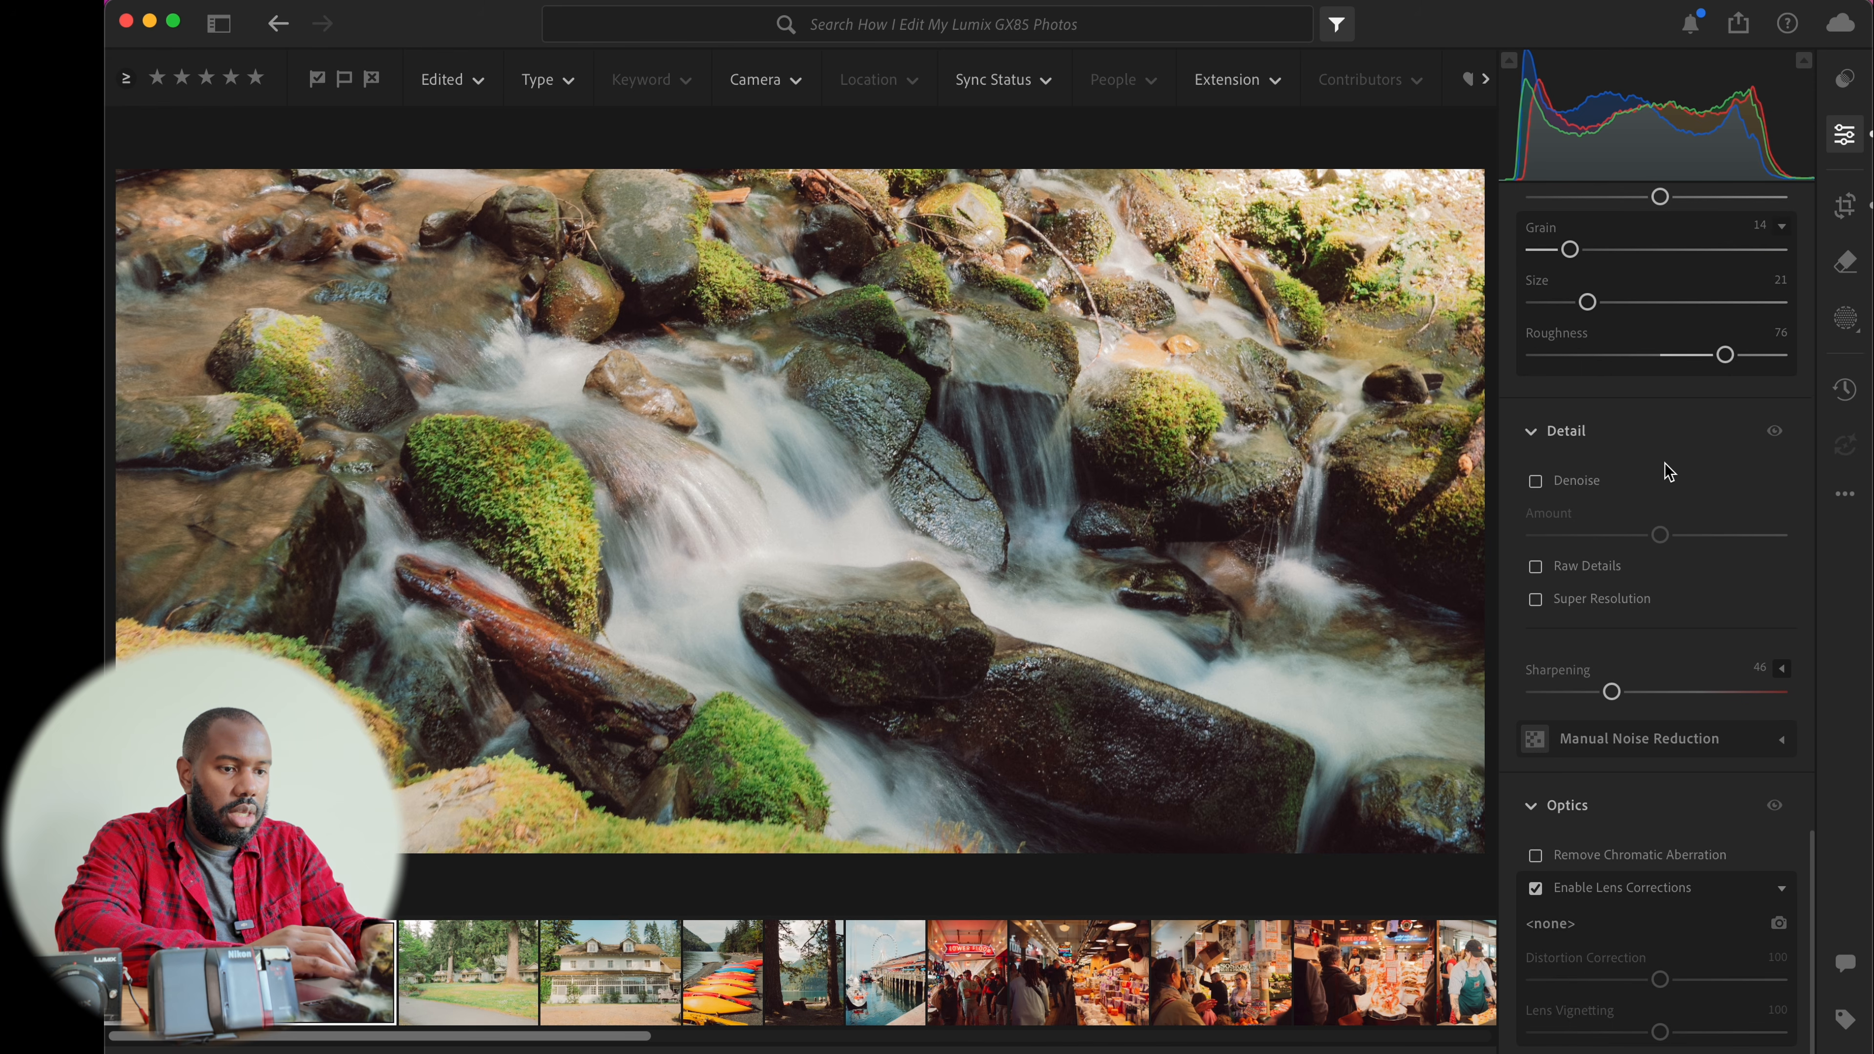
pyautogui.scroll(-2, 1669, 473)
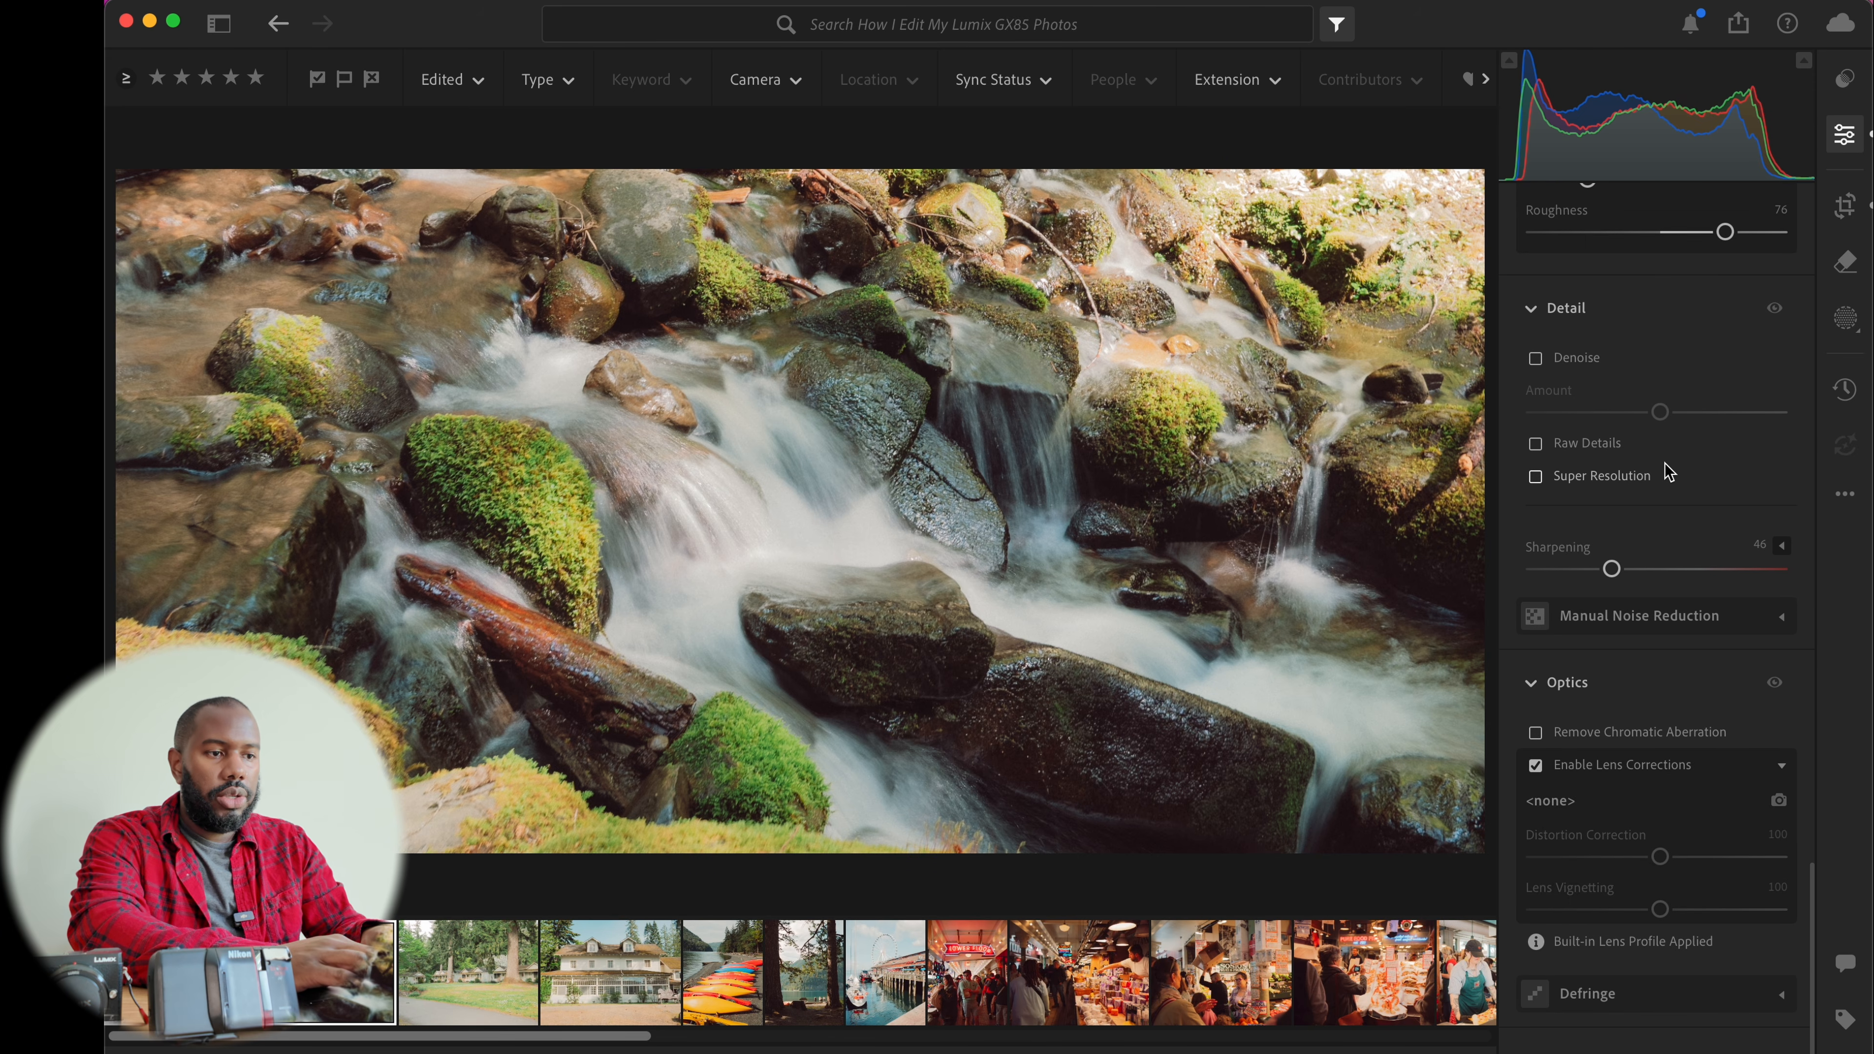
# Add a linear gradient mask across the upper part of the stream photo and set its exposure to -0.72
pyautogui.press('m')
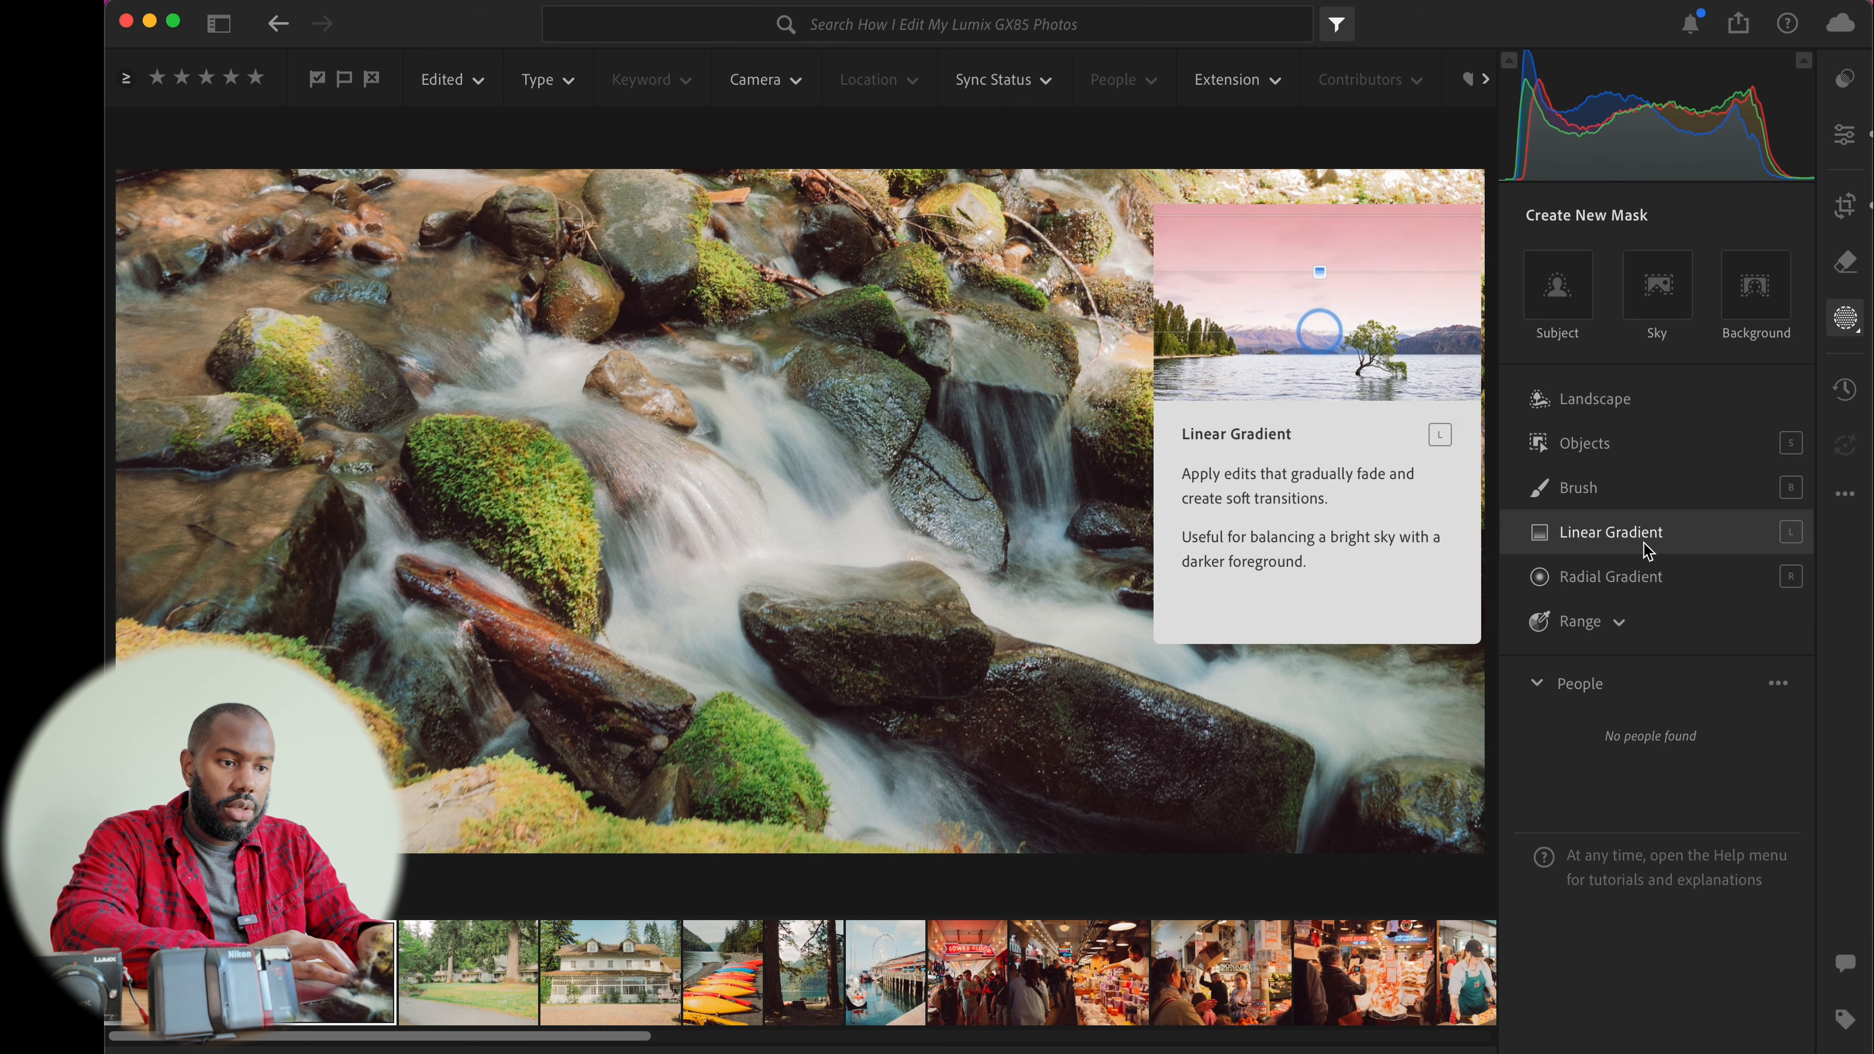
pyautogui.click(1644, 544)
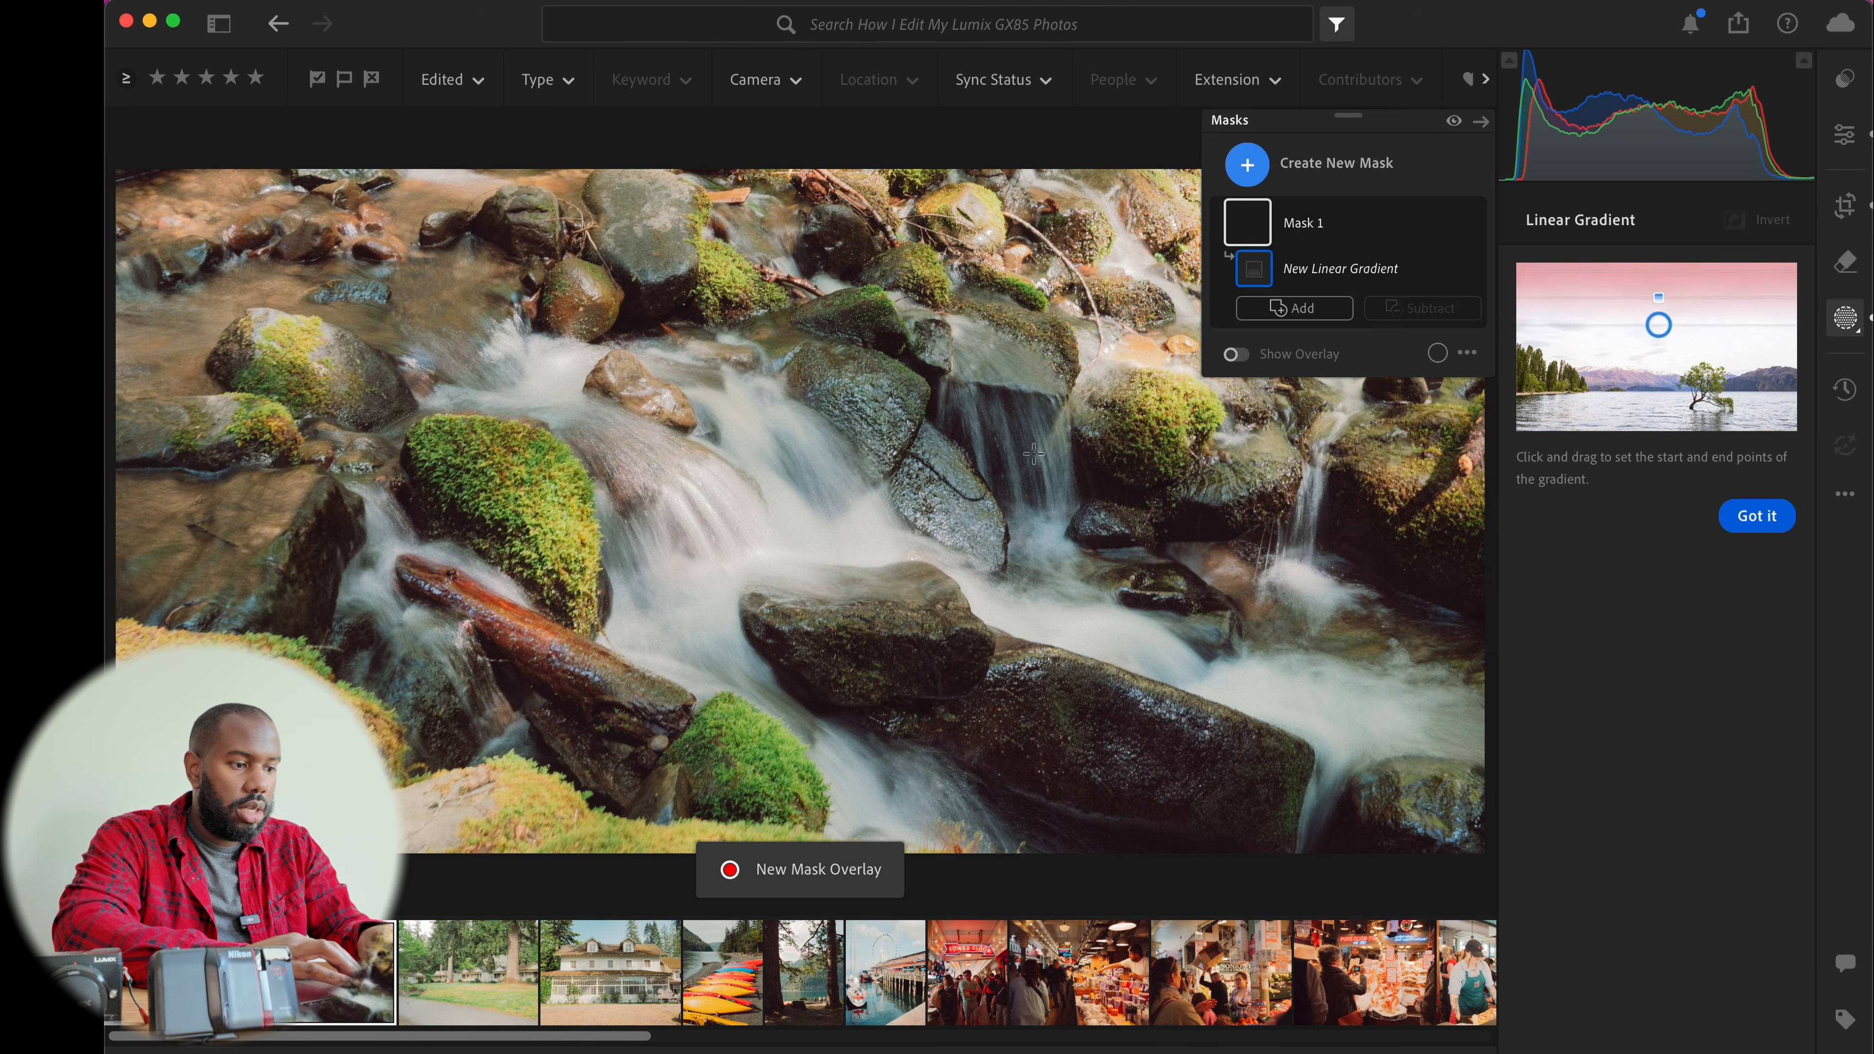
pyautogui.moveTo(1115, 334); pyautogui.dragTo(961, 545)
pyautogui.moveTo(1042, 440); pyautogui.dragTo(1293, 355)
pyautogui.moveTo(1663, 475)
pyautogui.mouseDown()
pyautogui.moveTo(1621, 477)
pyautogui.moveTo(1643, 476)
pyautogui.mouseUp()
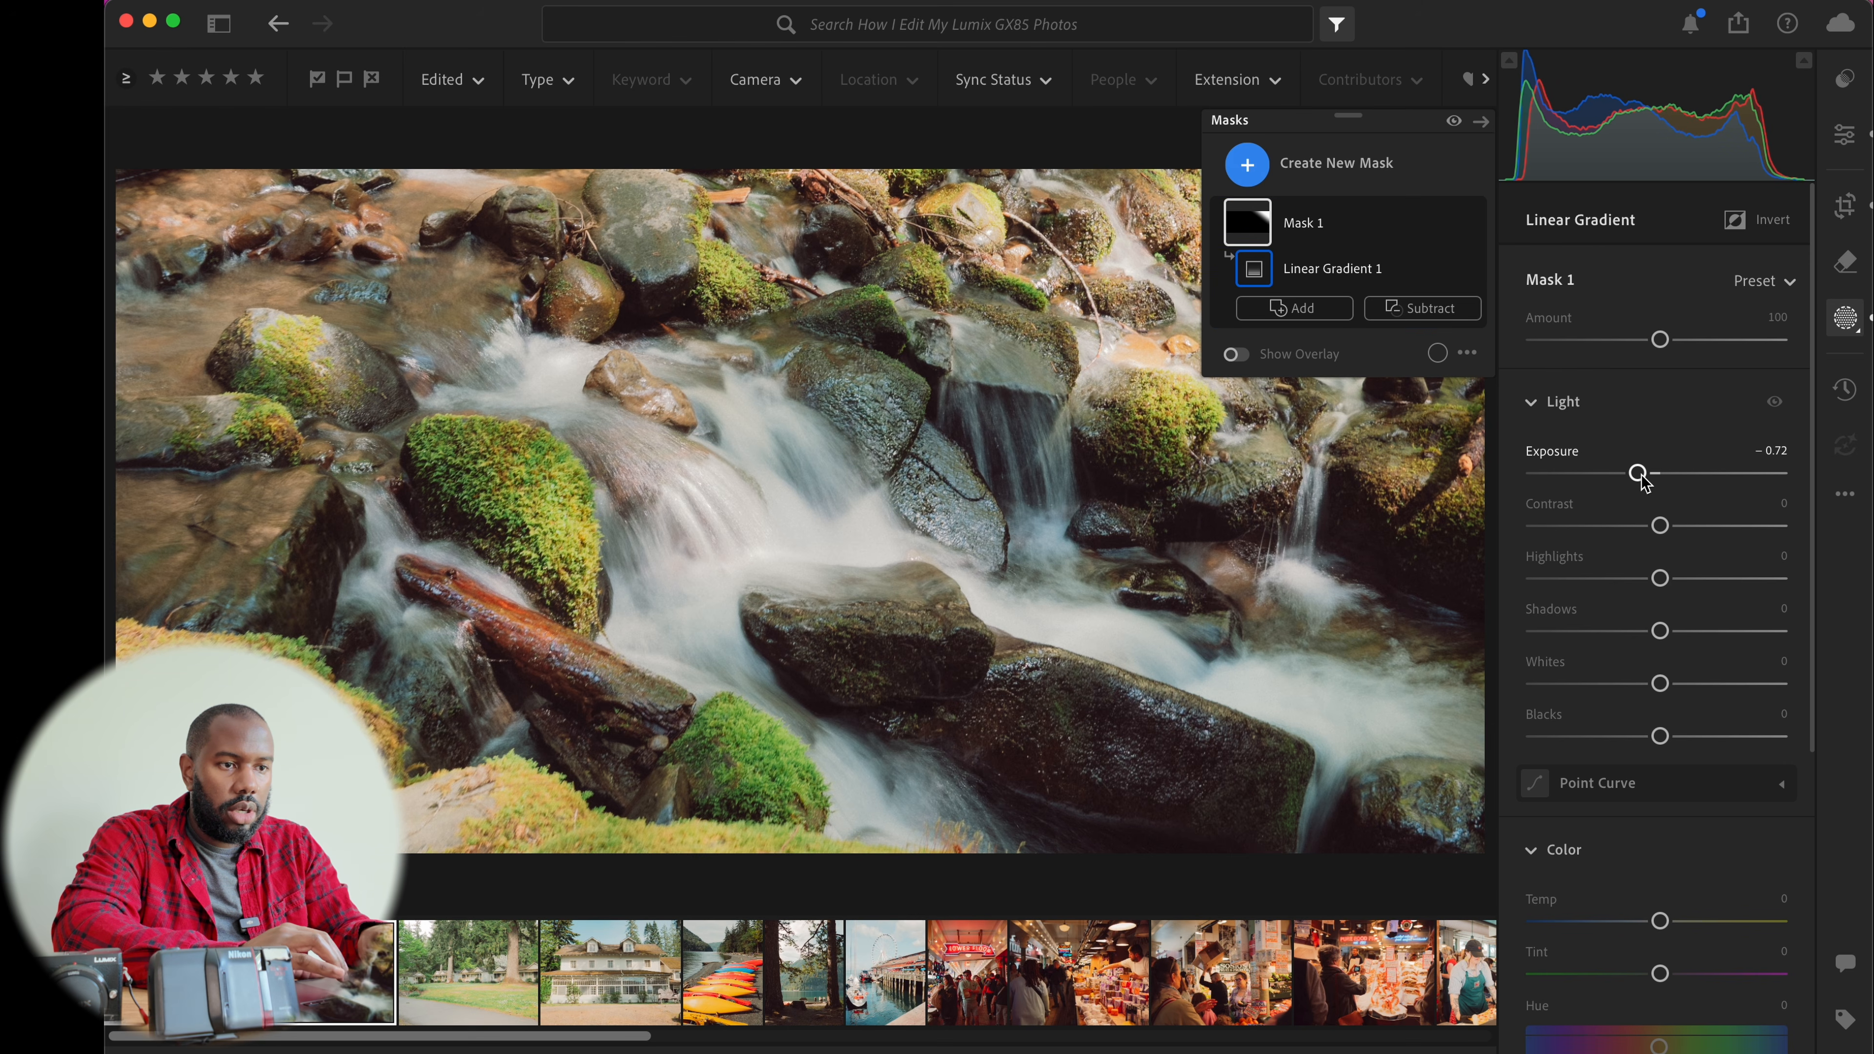
pyautogui.press('m')
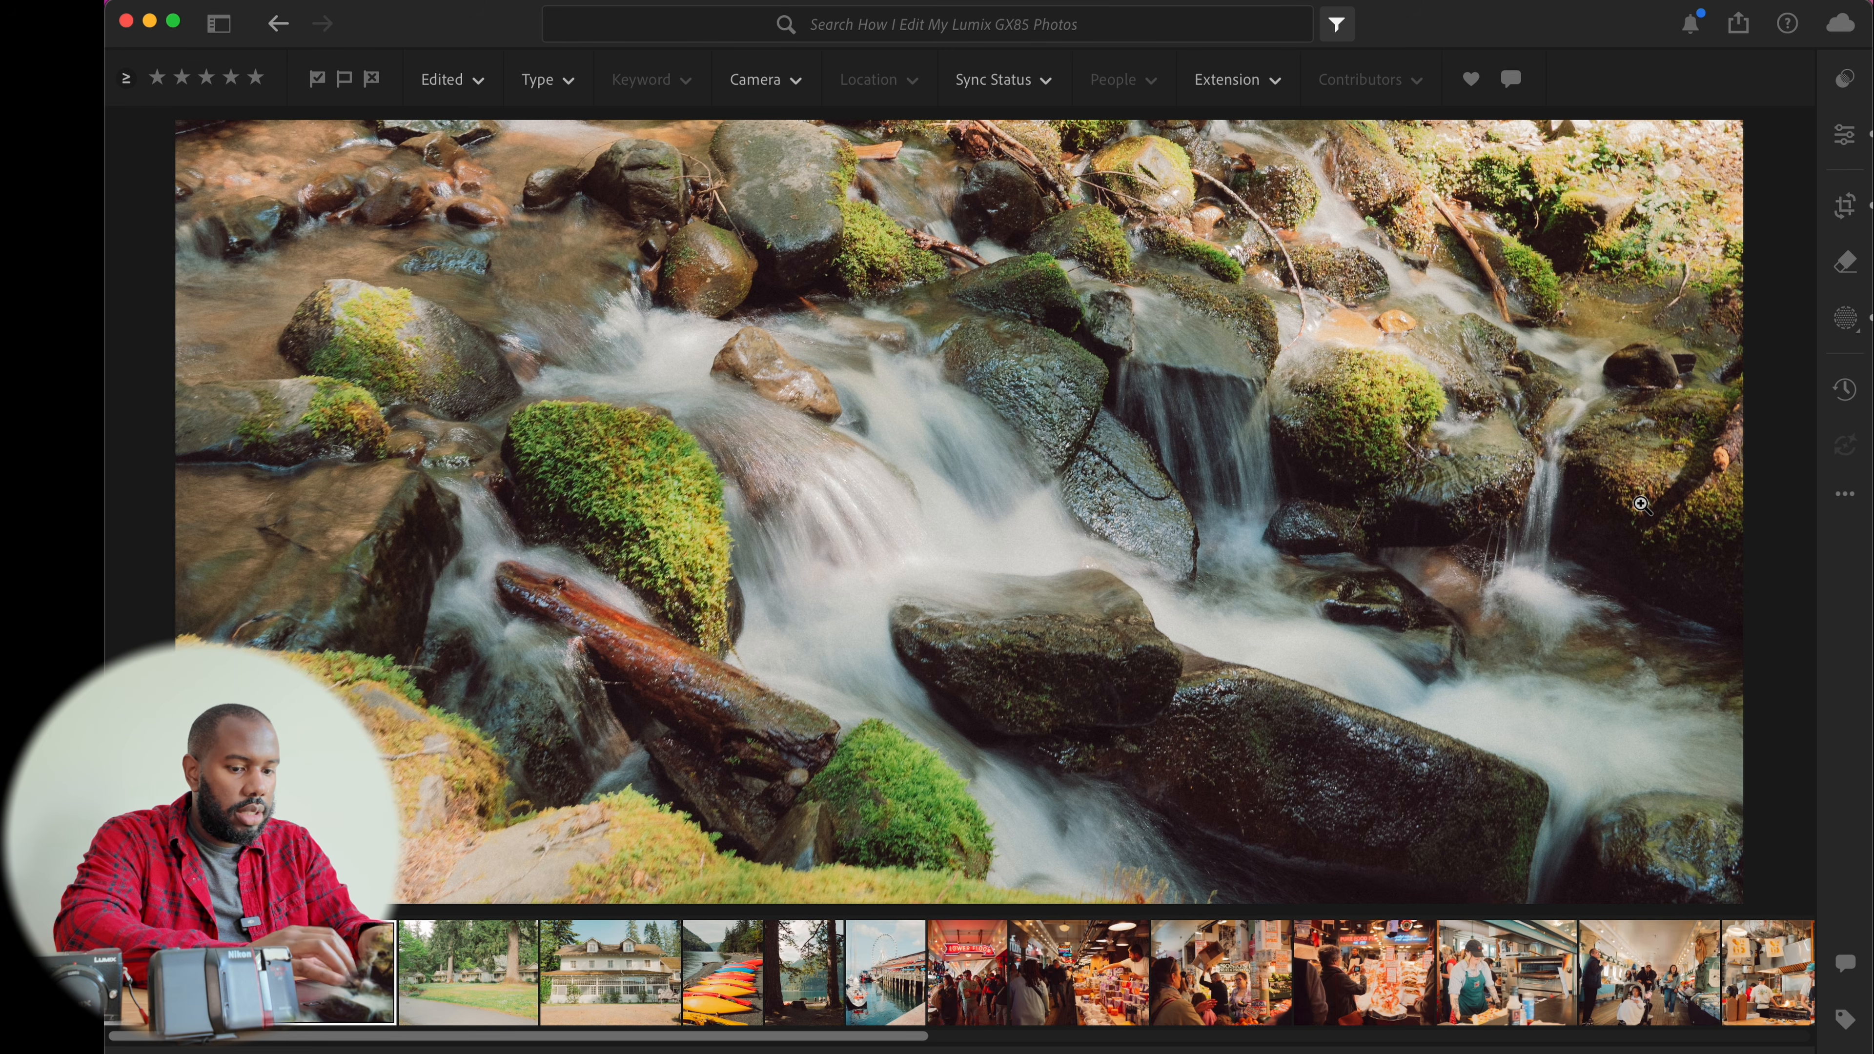
# Compare the stream photo's edited and original versions and zoom in to inspect the mossy upper corner
pyautogui.press('\\')
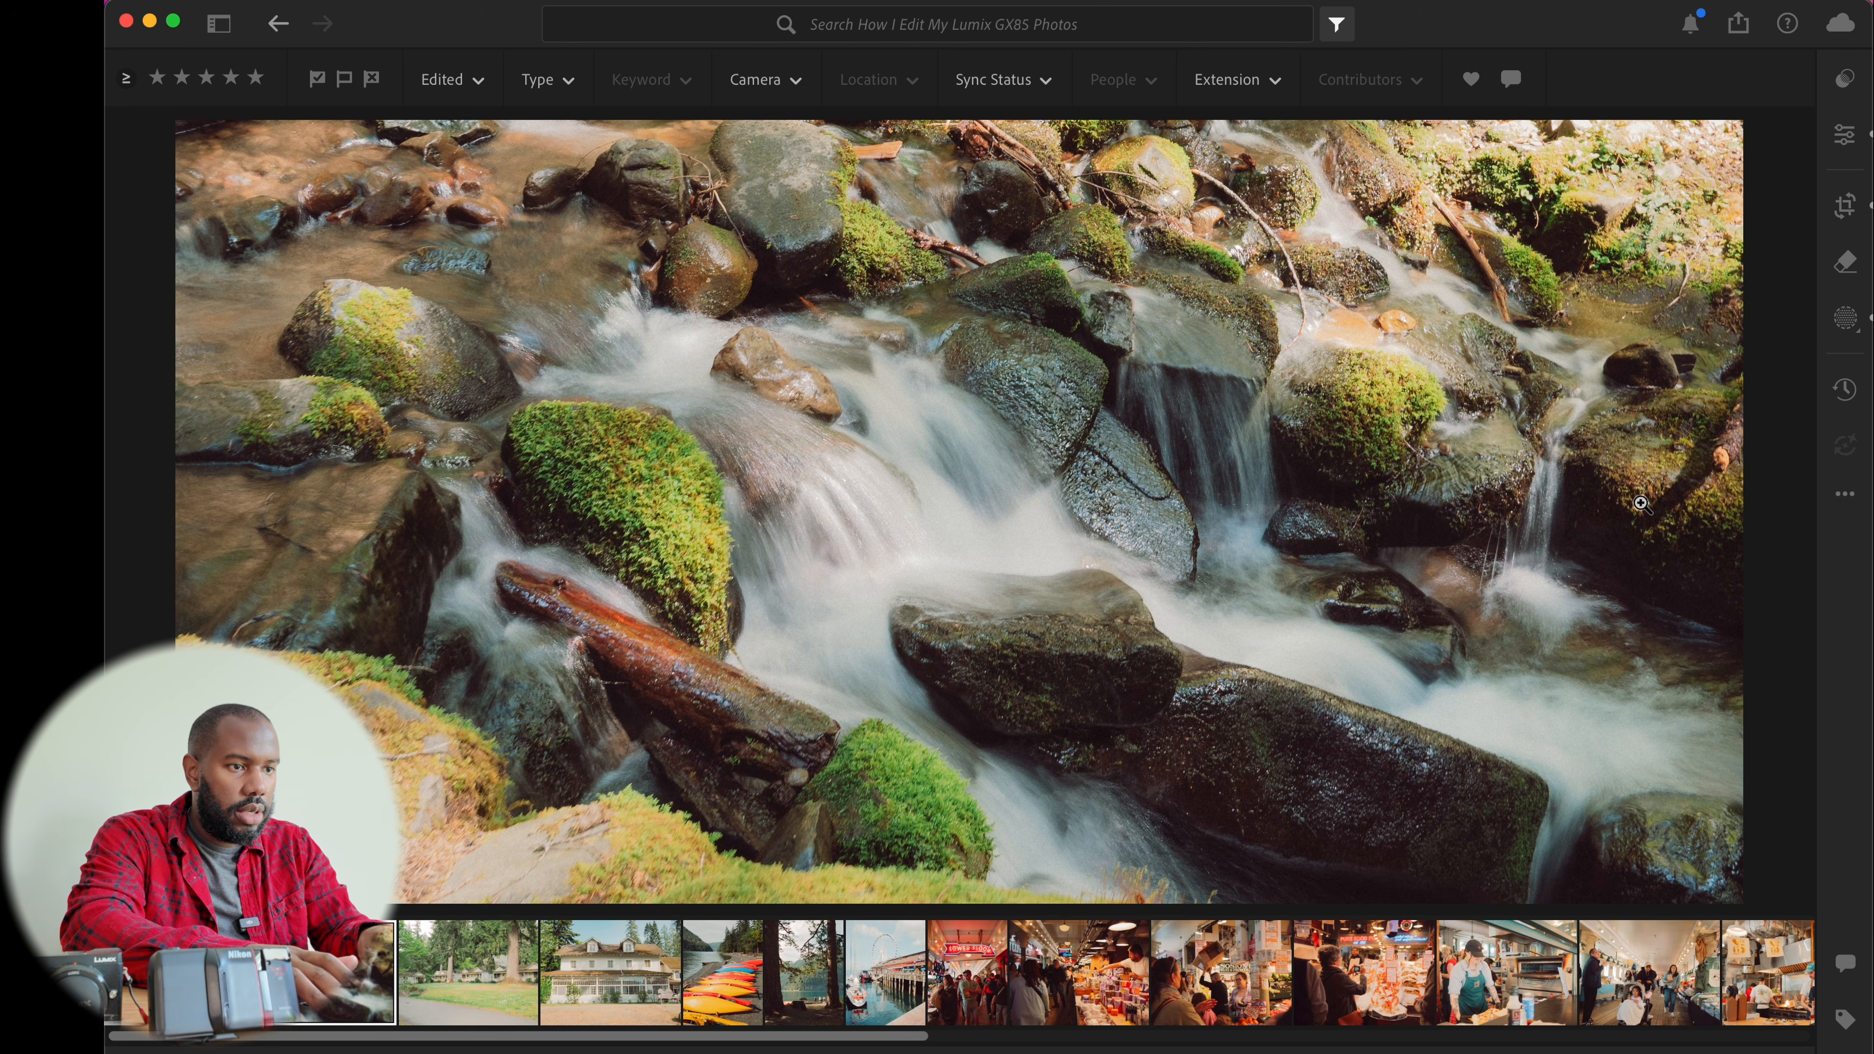
pyautogui.press('\\')
pyautogui.press('\\')
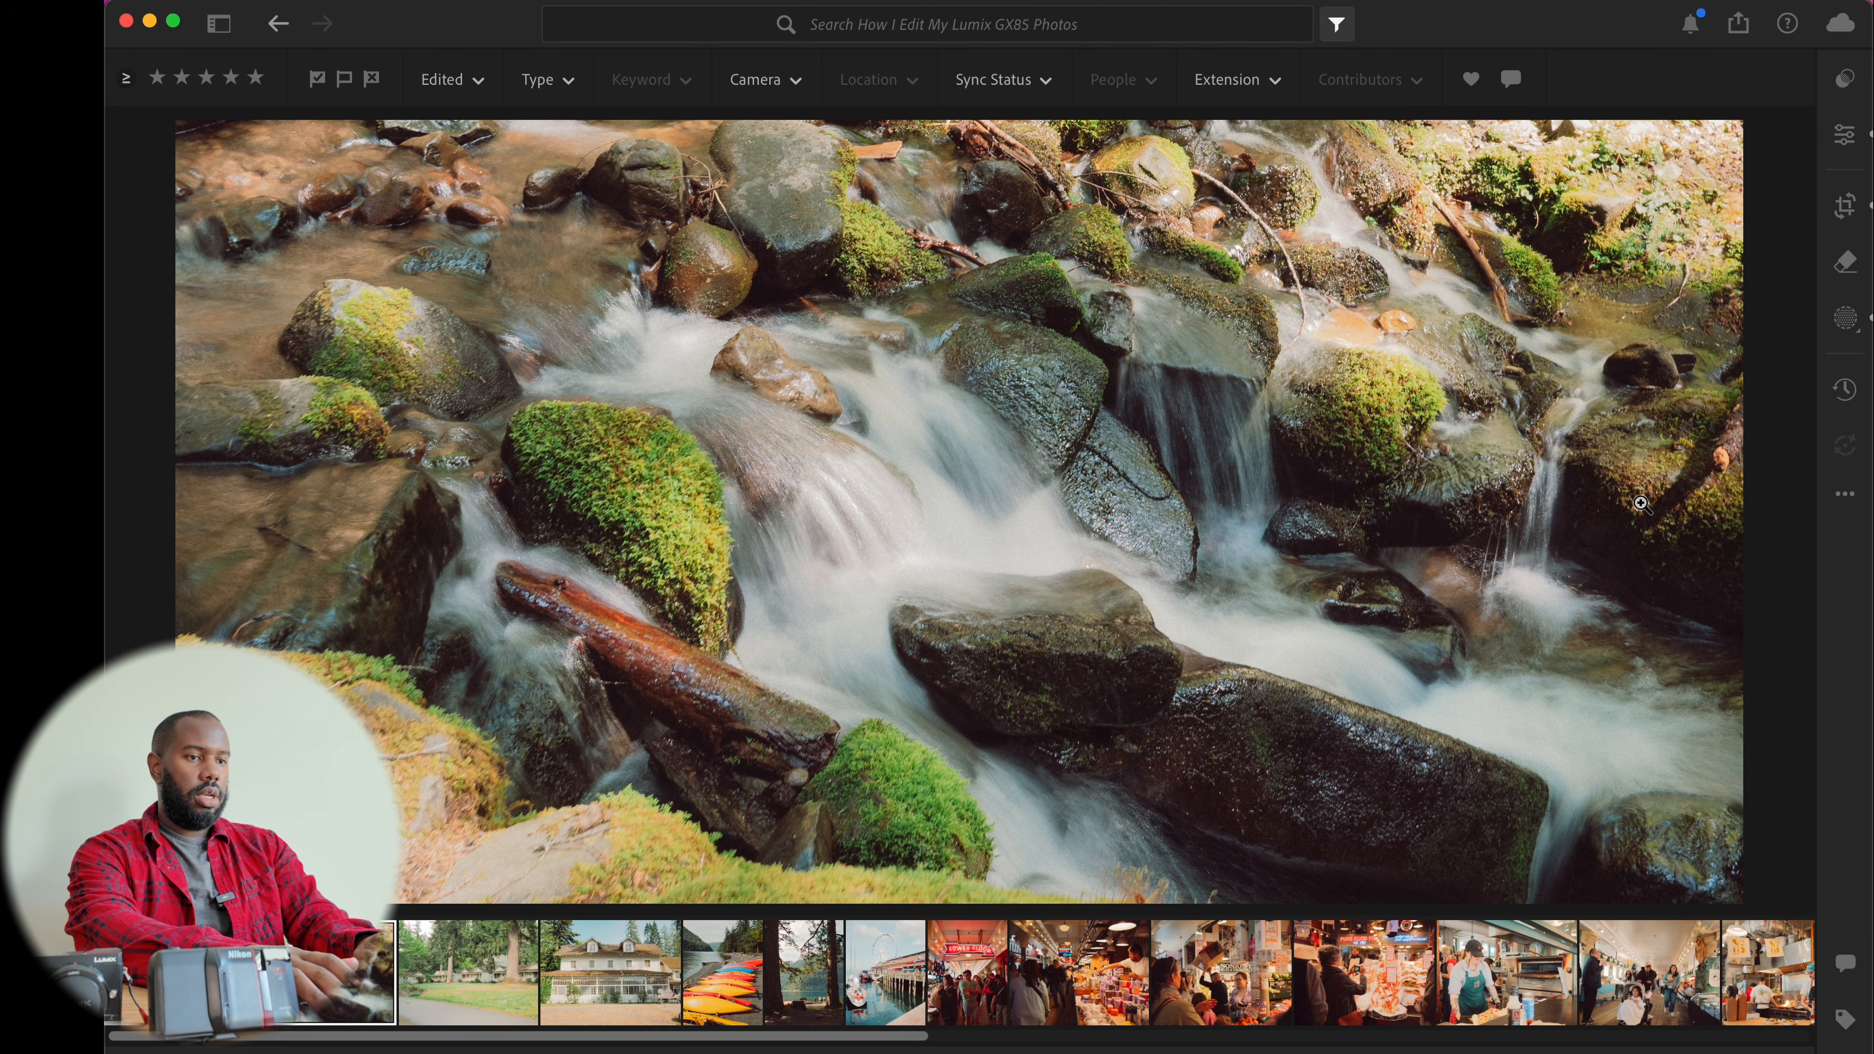
pyautogui.press('\\')
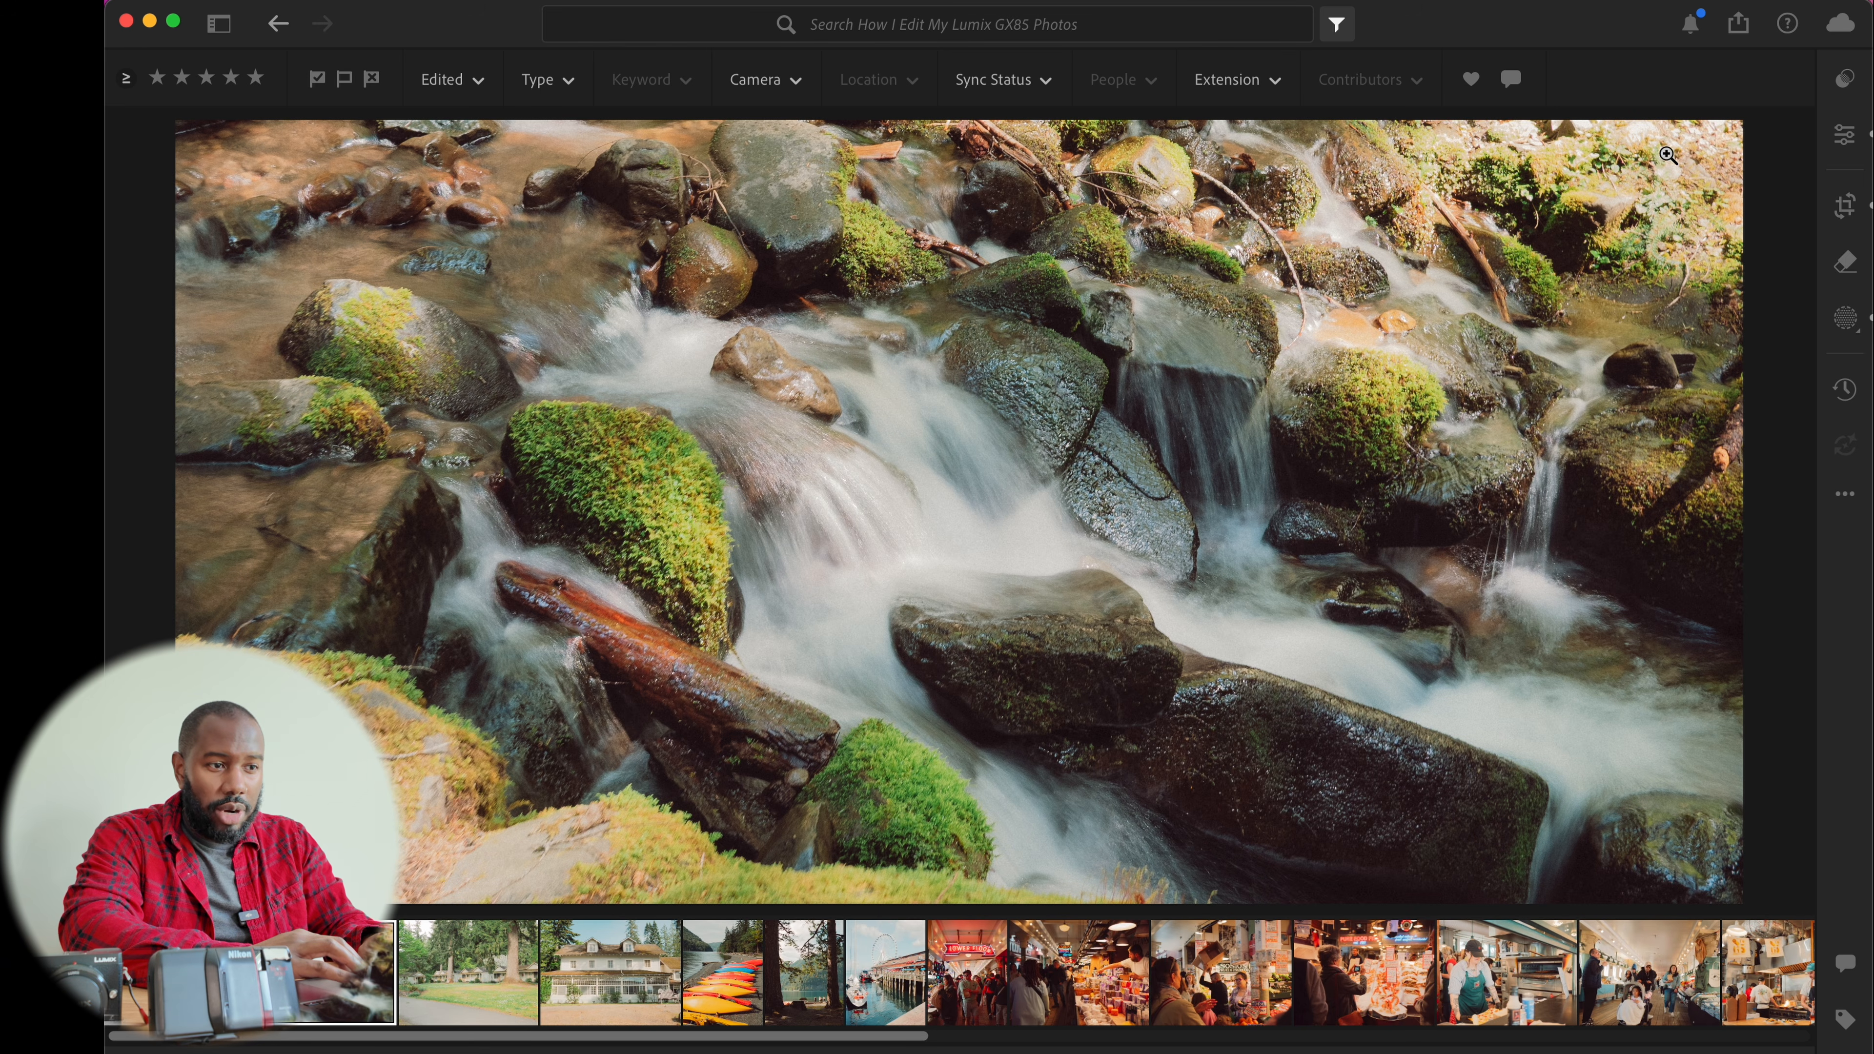
pyautogui.click(1631, 140)
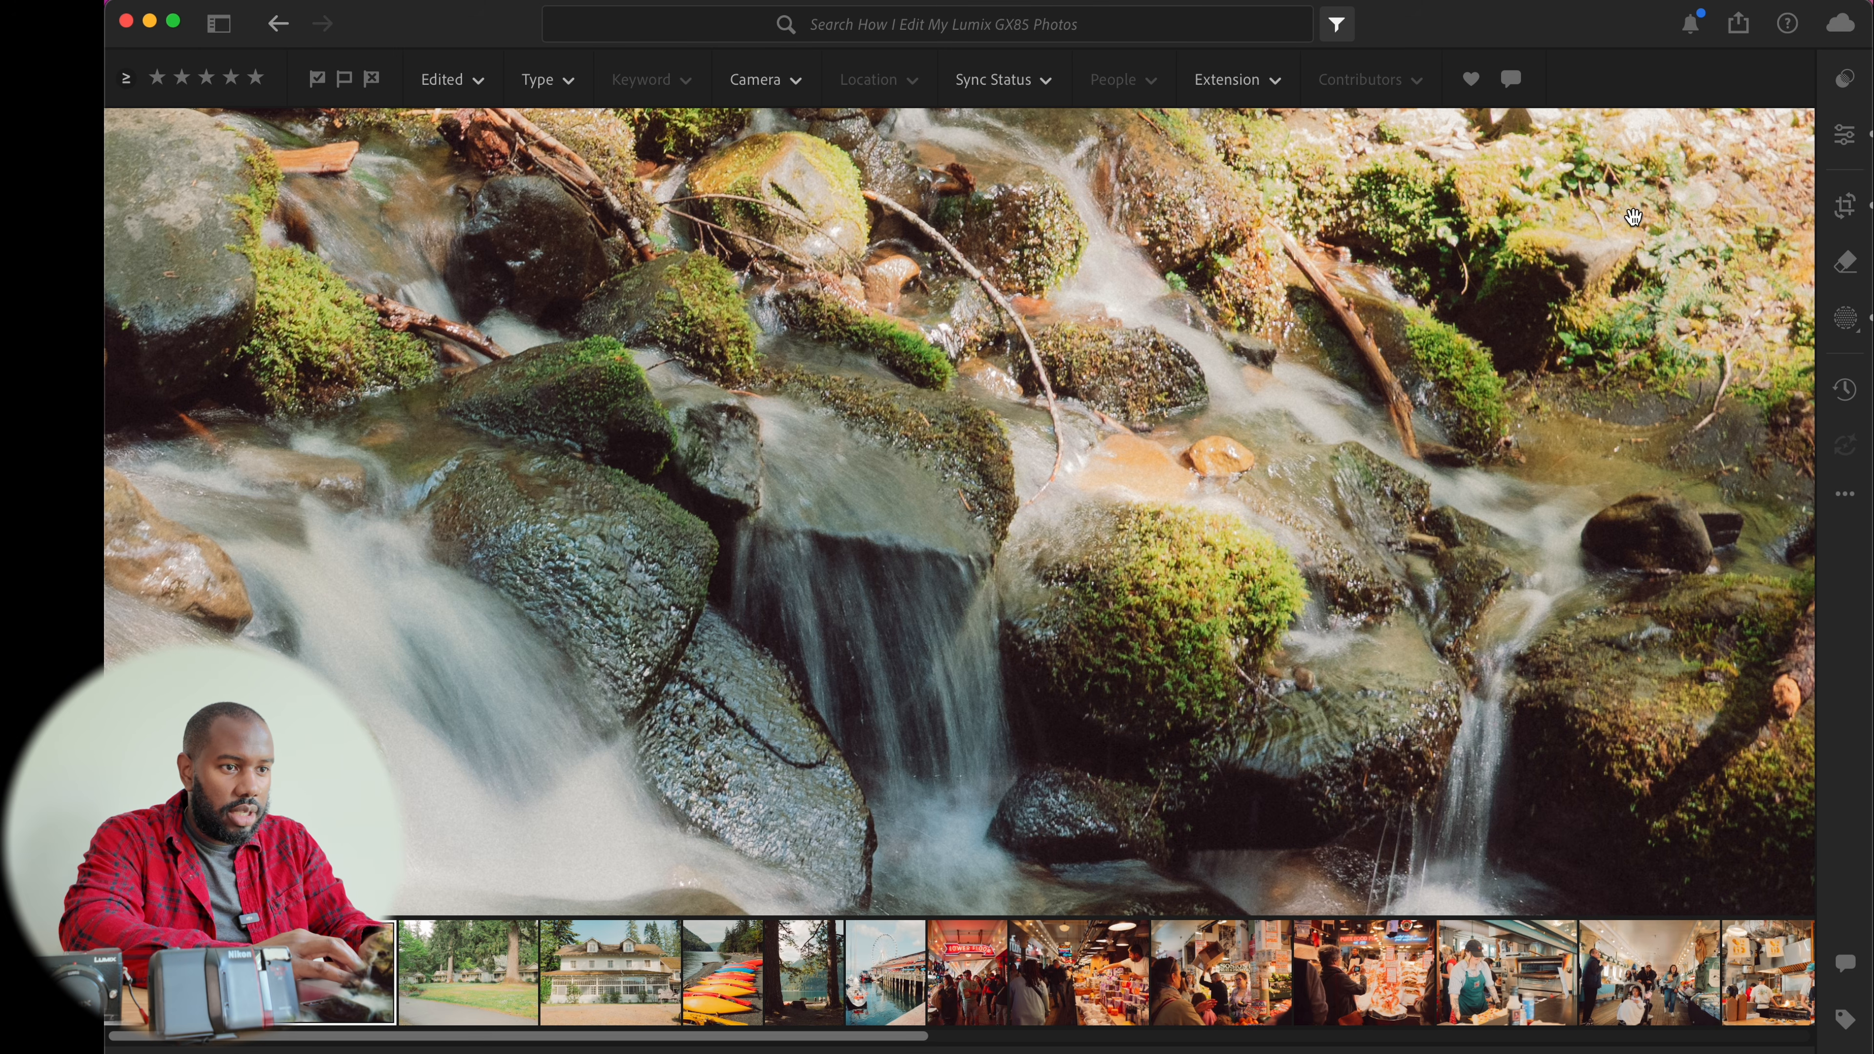
pyautogui.click(1653, 173)
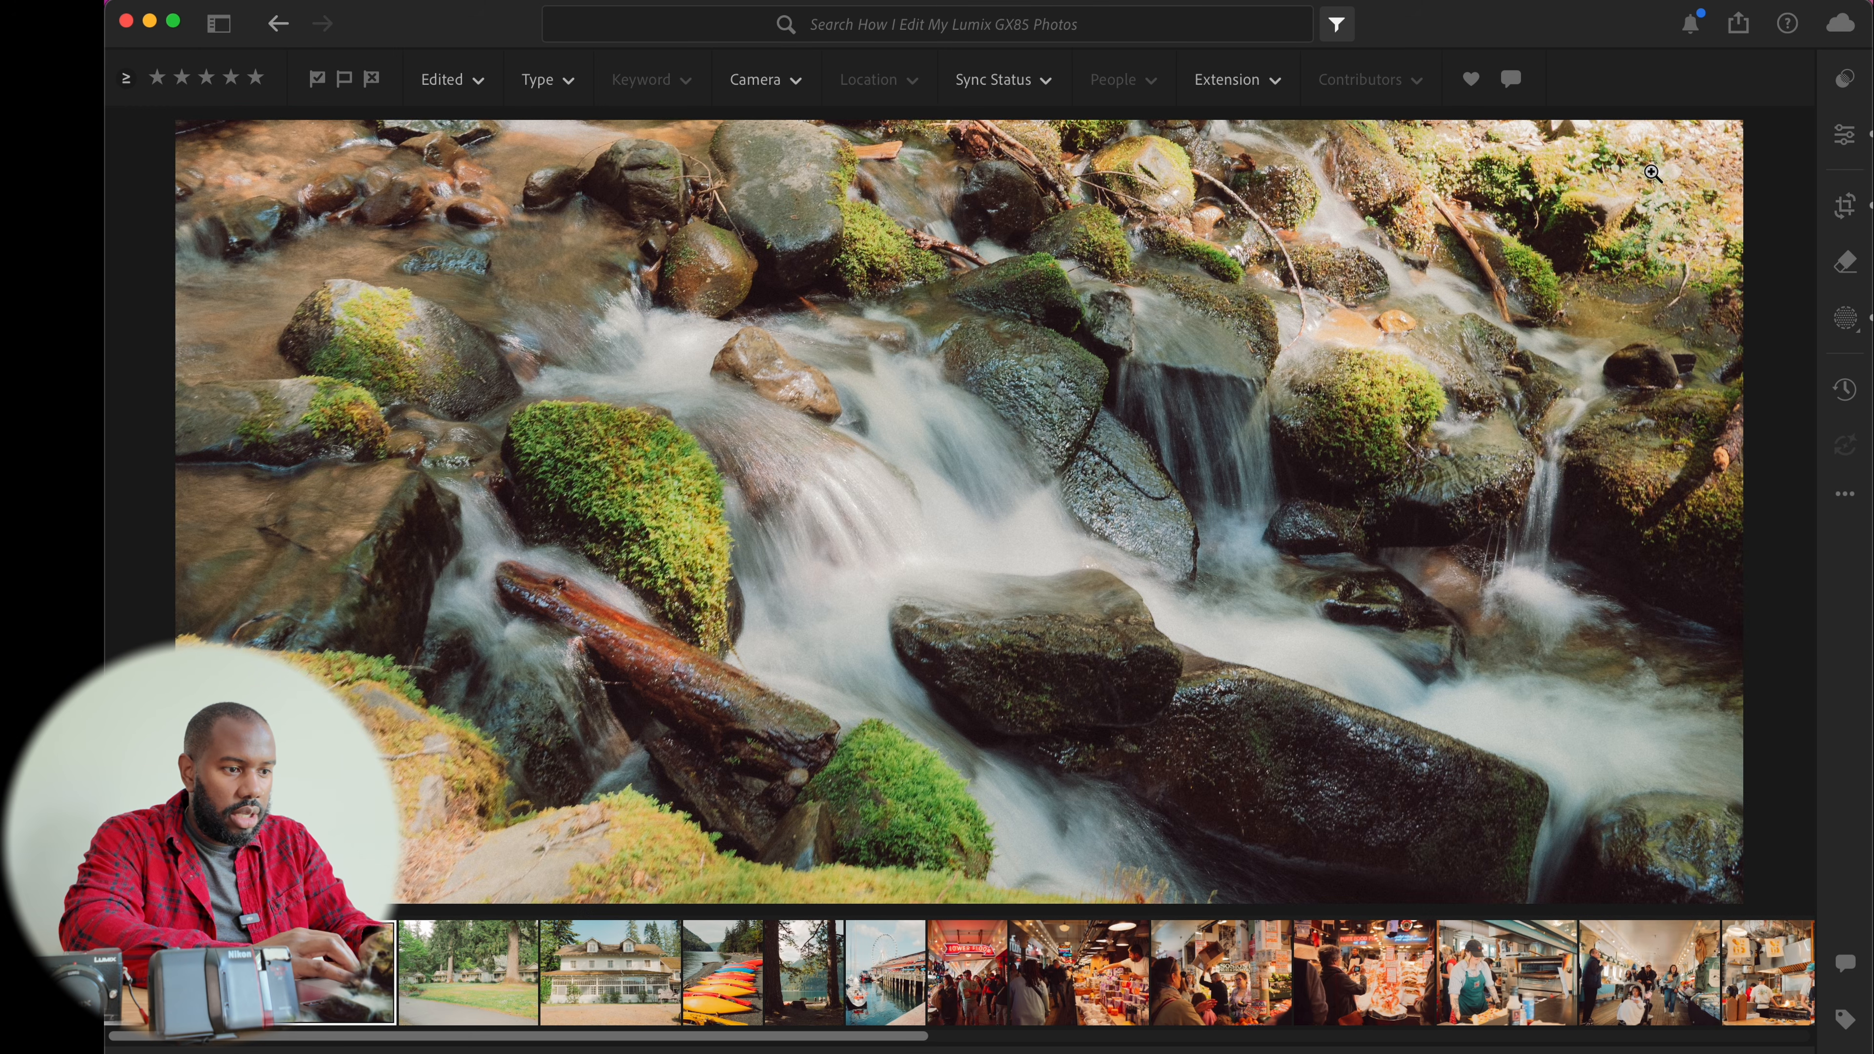
# View the stream photo's camera and file information
pyautogui.press('m')
pyautogui.press('m')
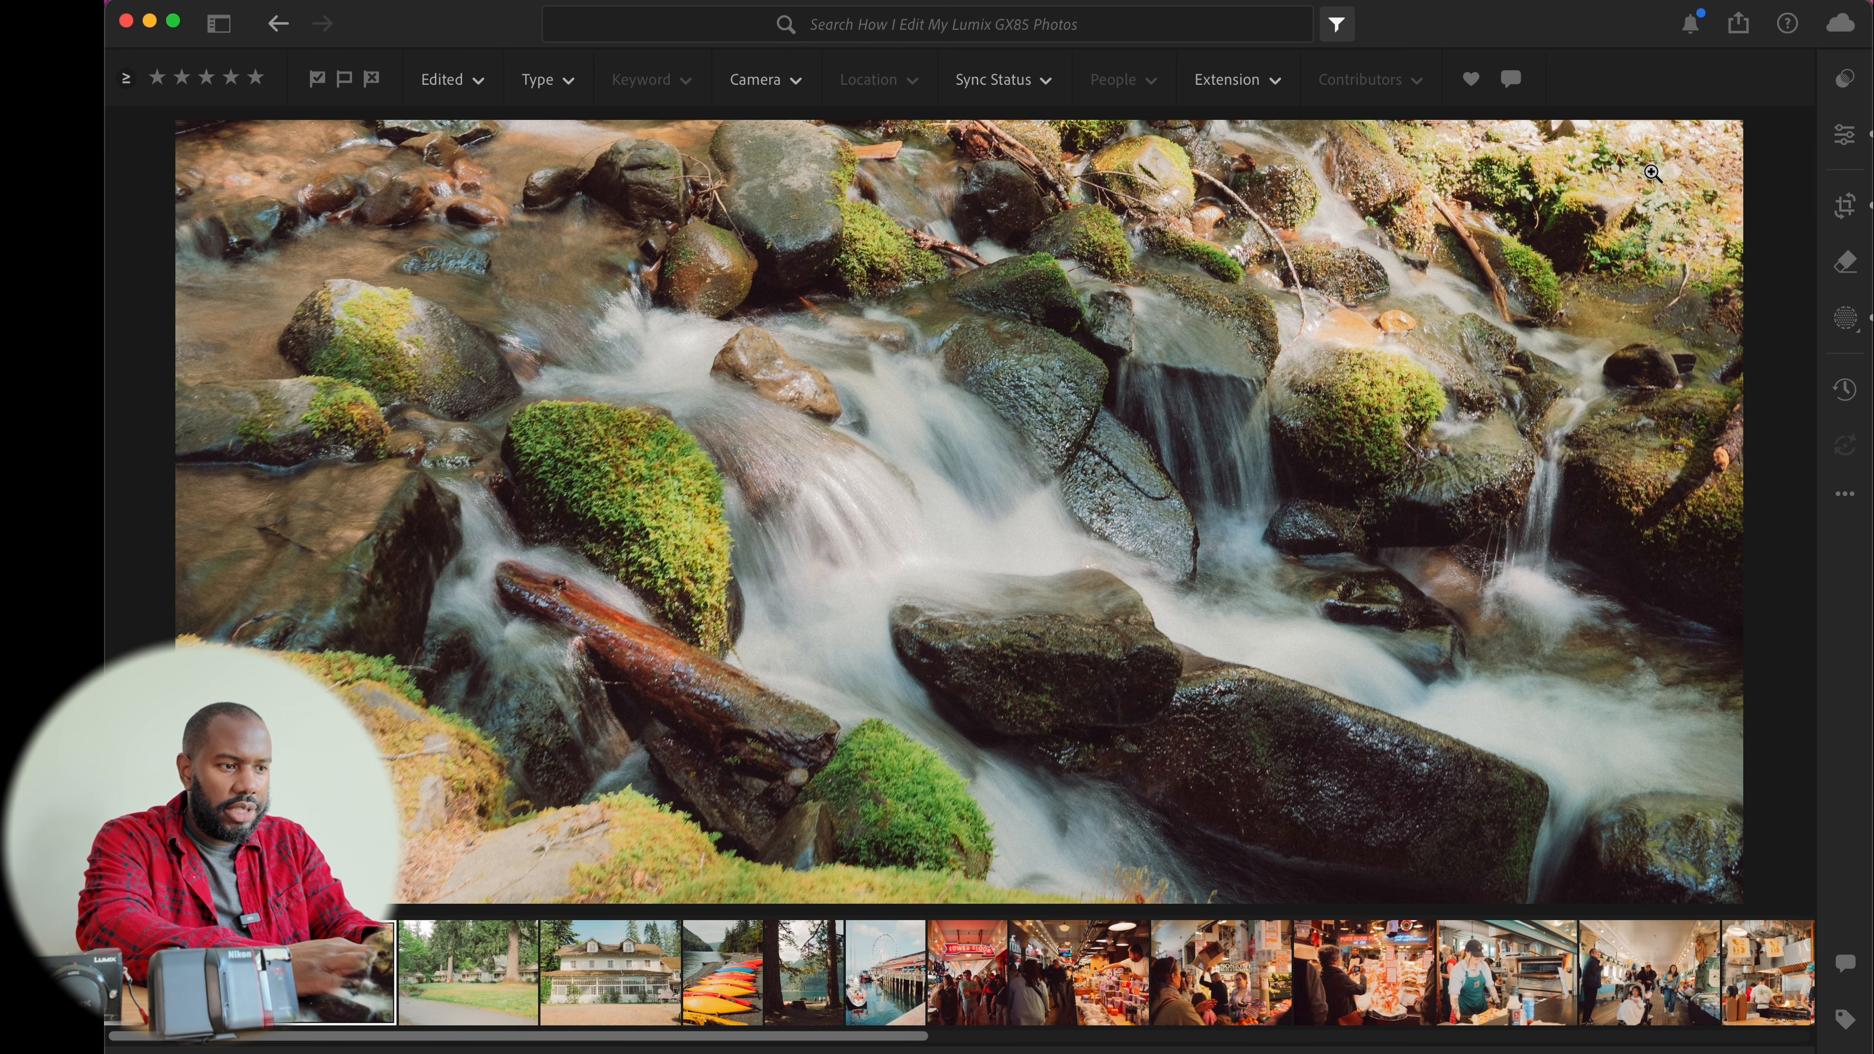
pyautogui.press('i')
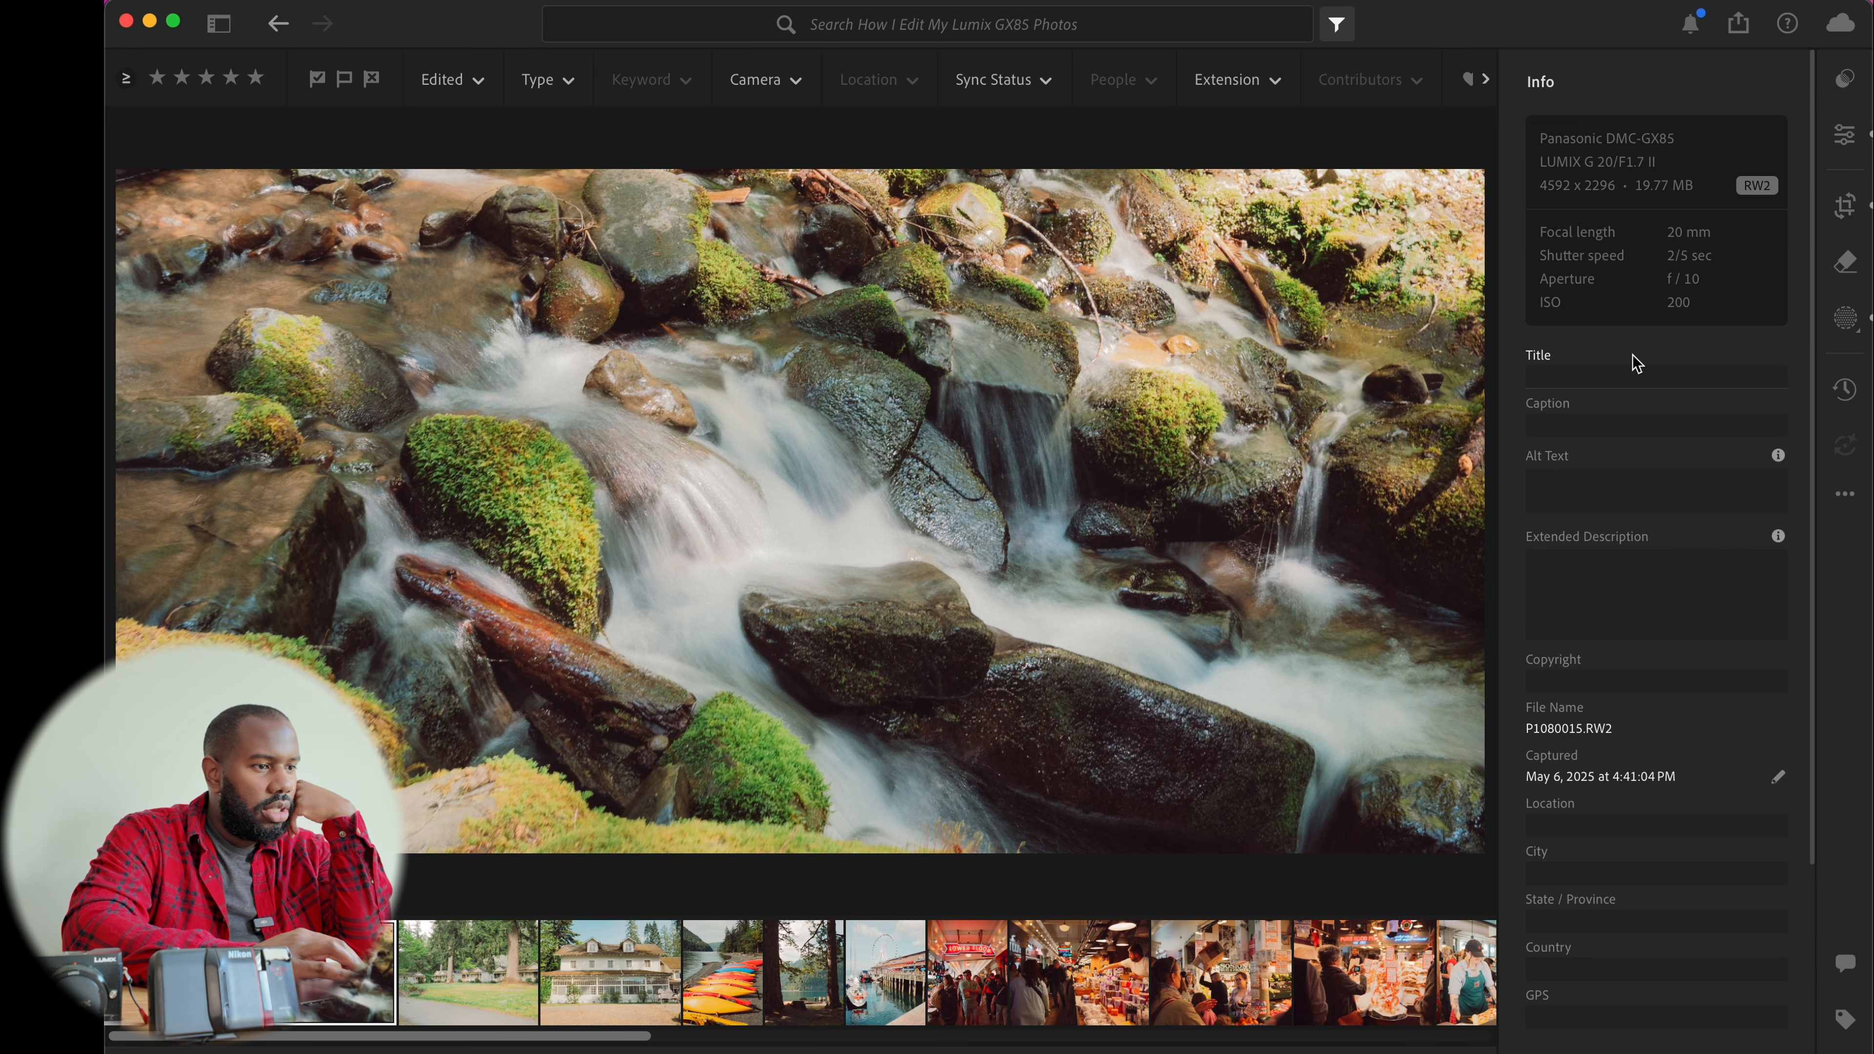
pyautogui.press('i')
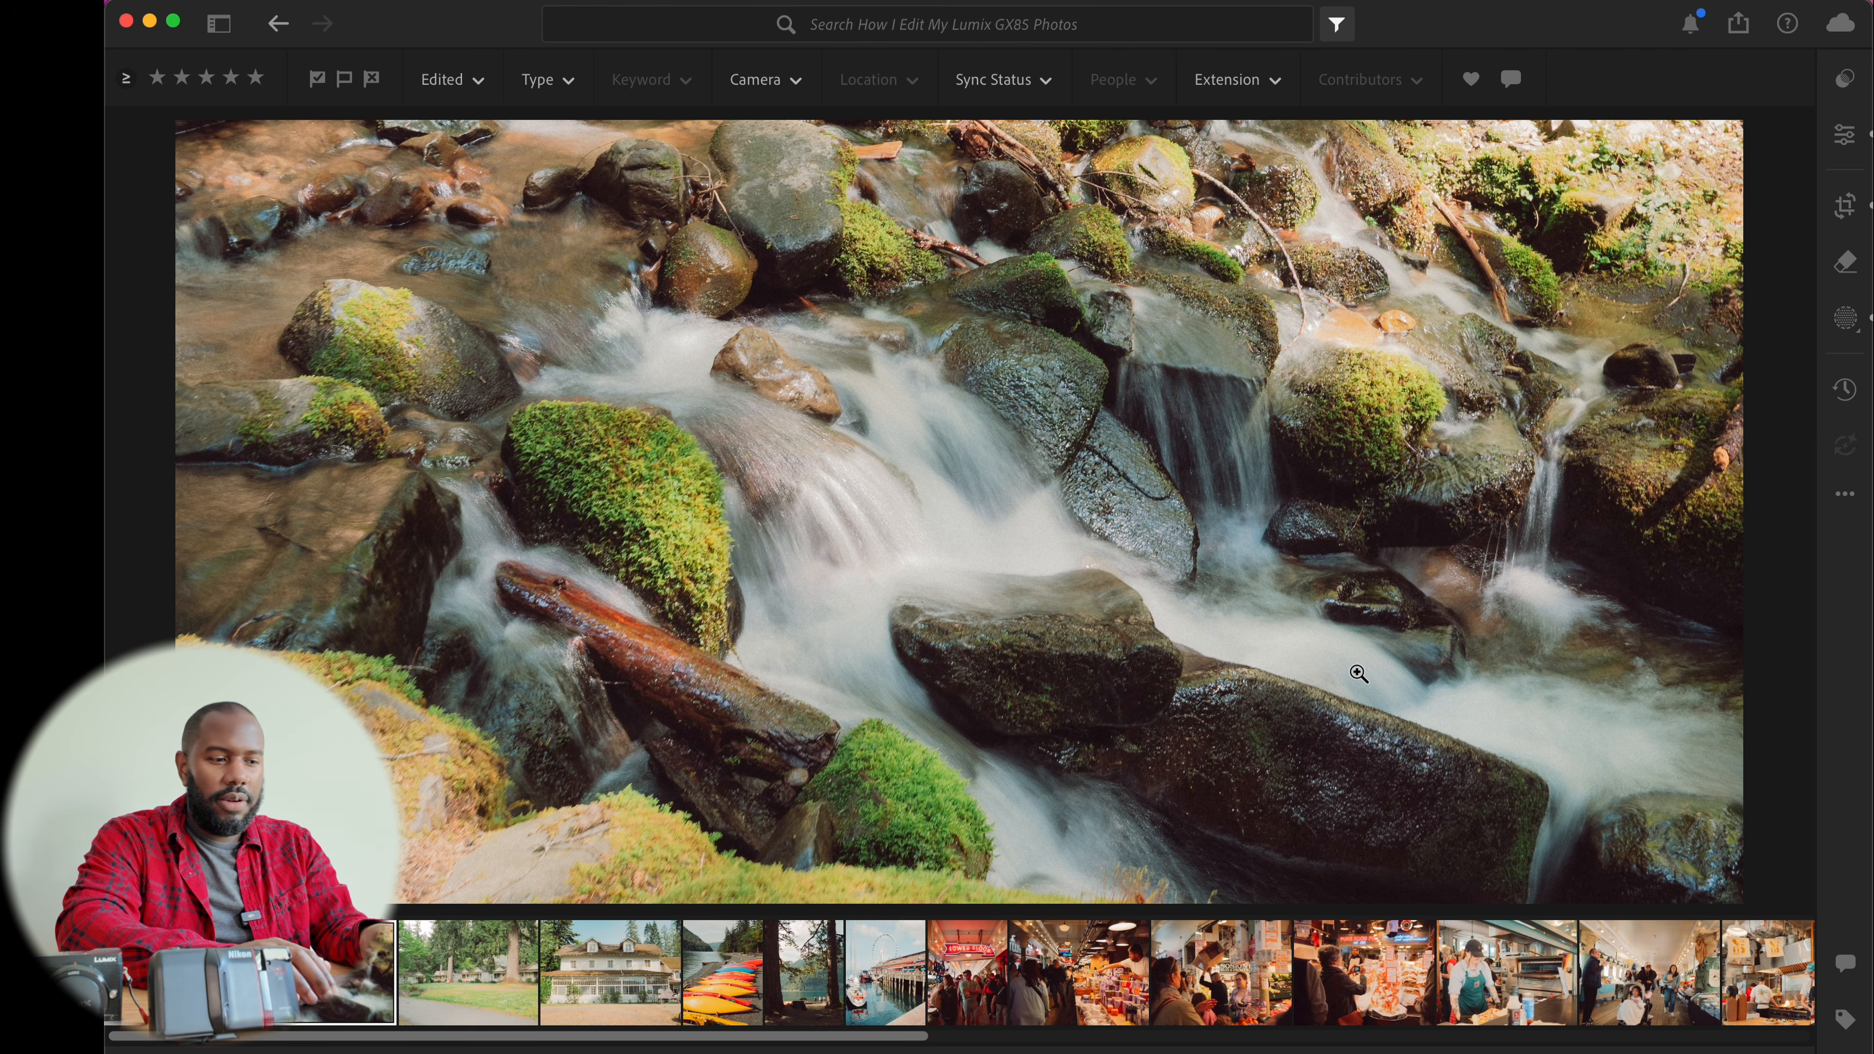
# Move to the cabins photo and set its highlights to -56
pyautogui.press('Right')
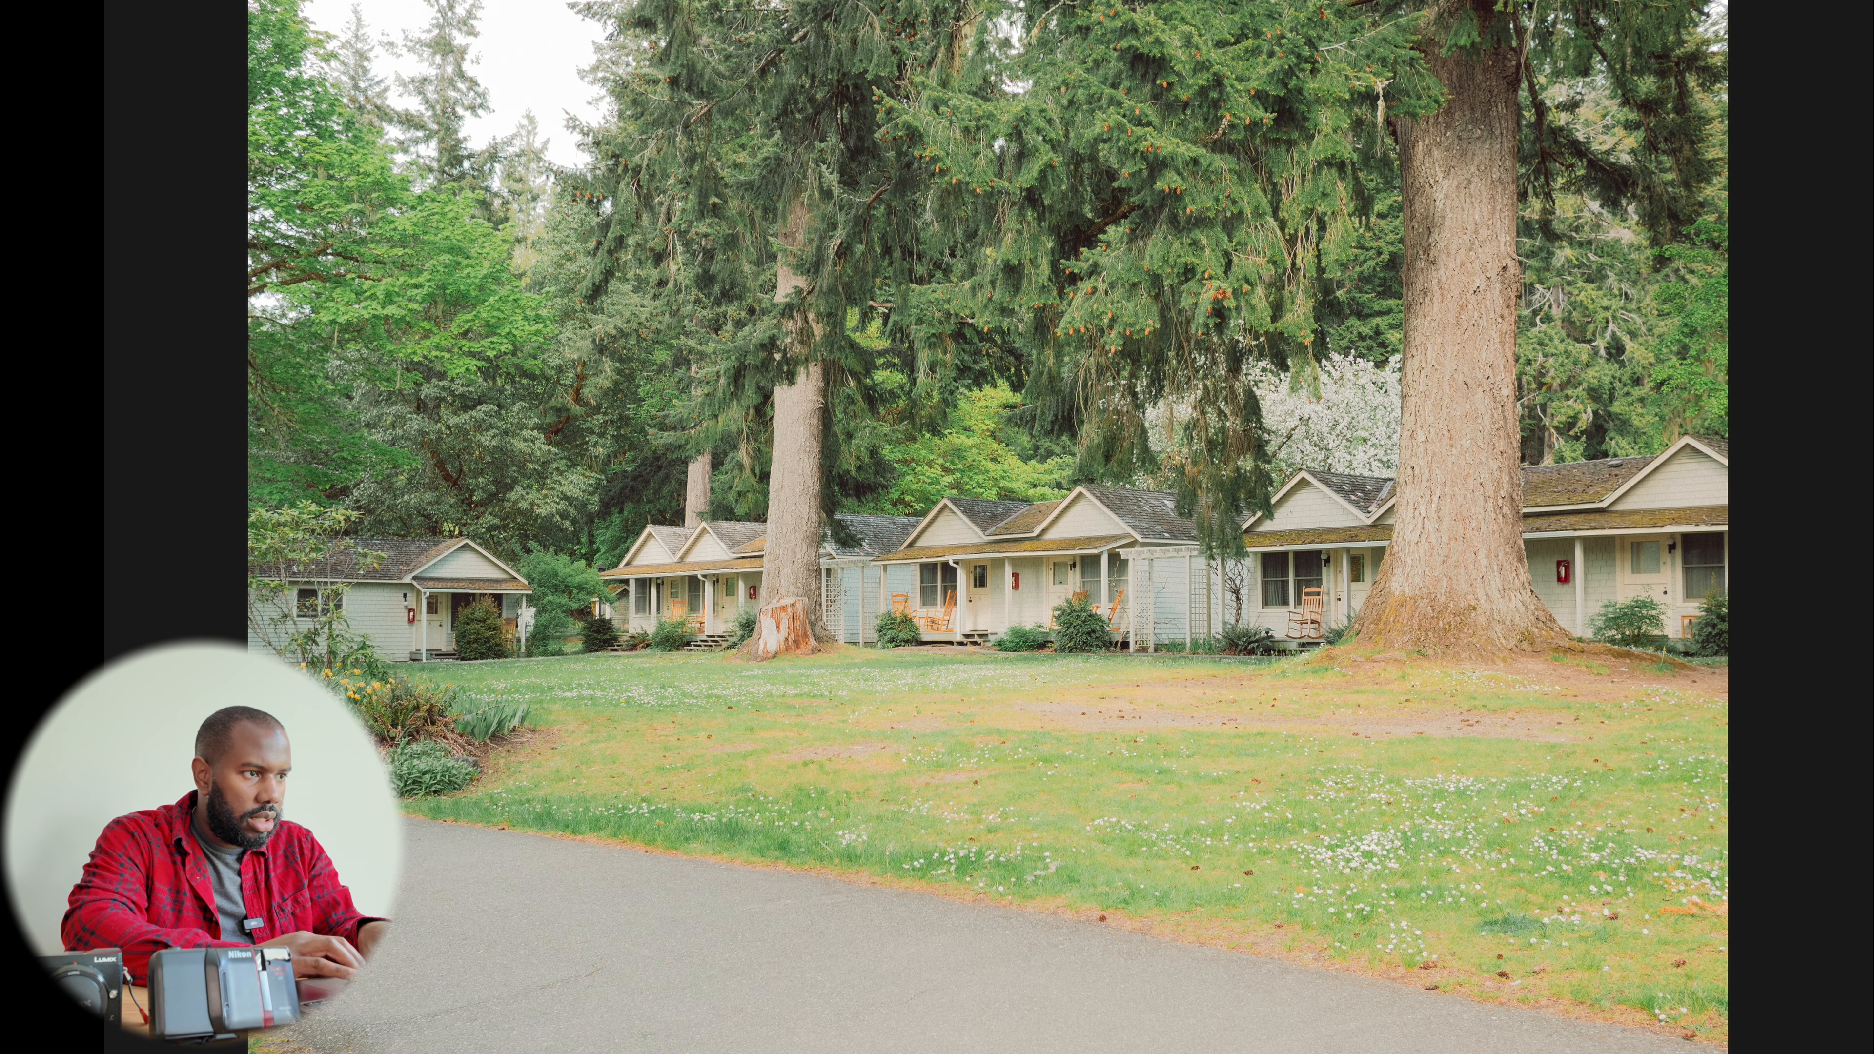
pyautogui.click(531, 97)
pyautogui.click(533, 99)
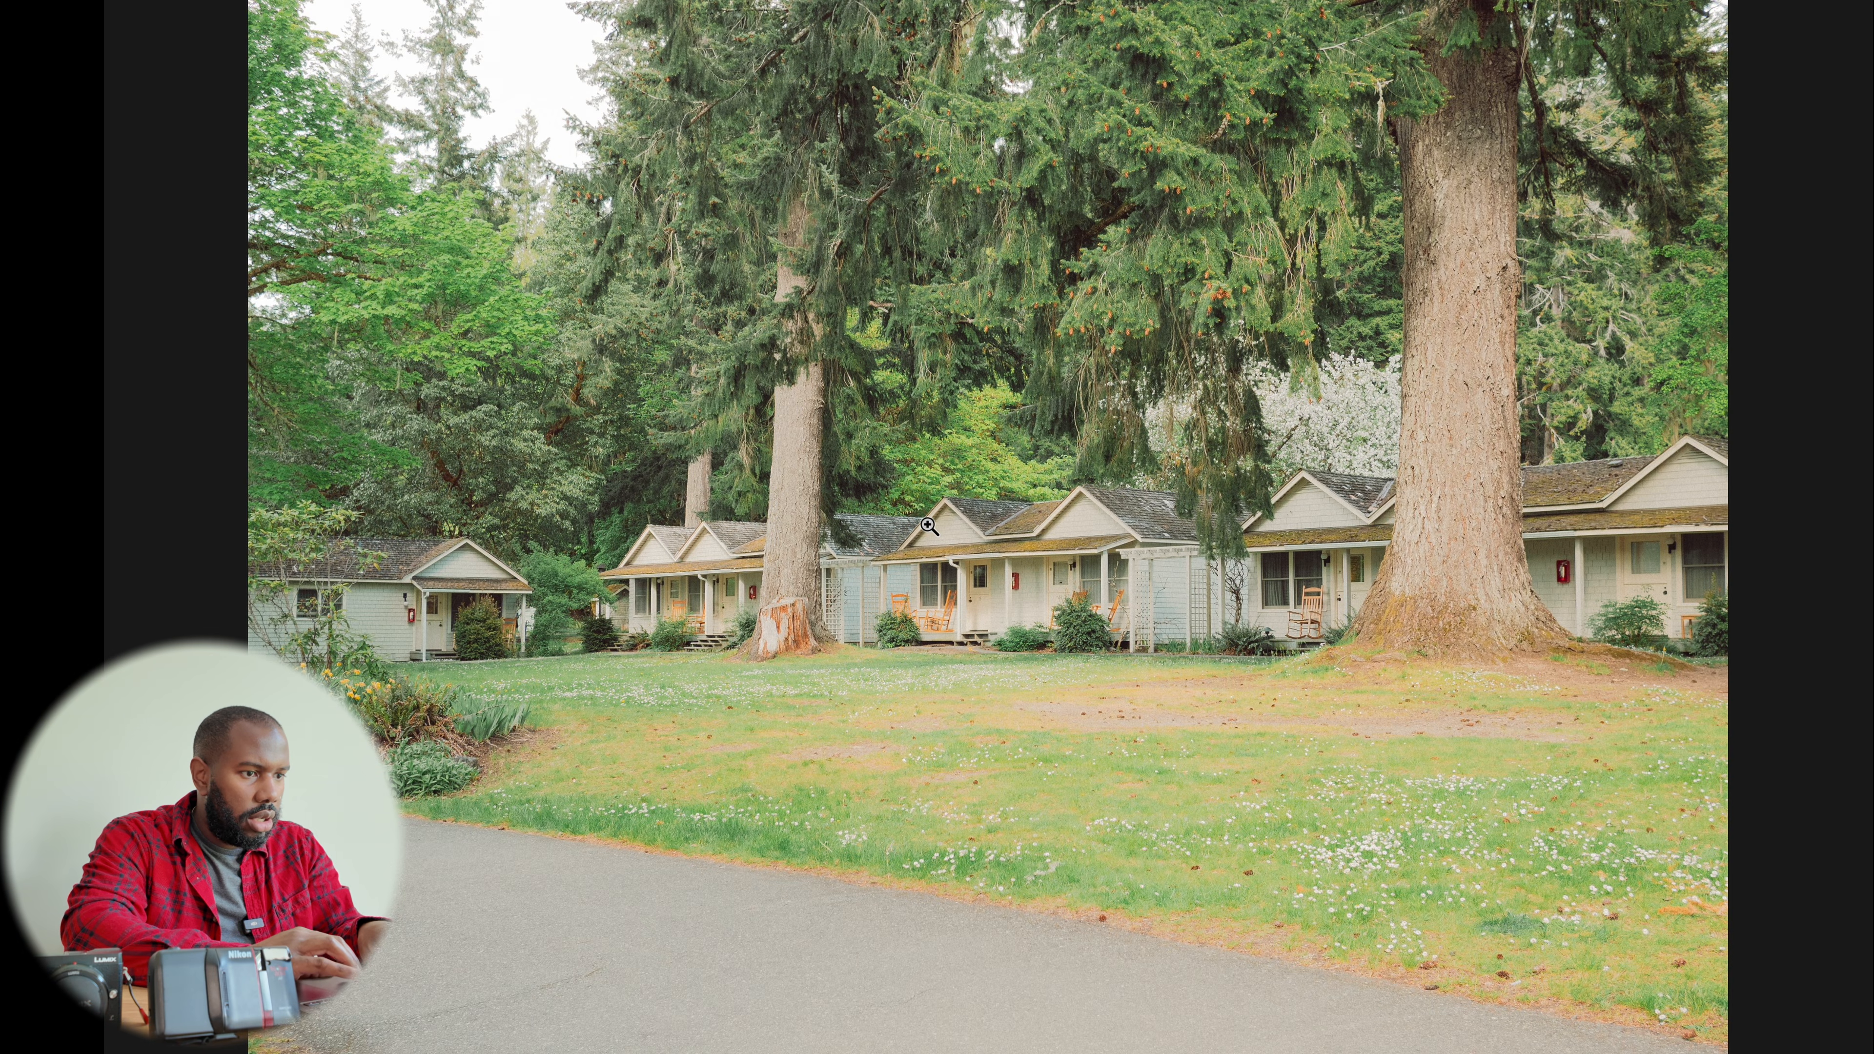
pyautogui.press('f')
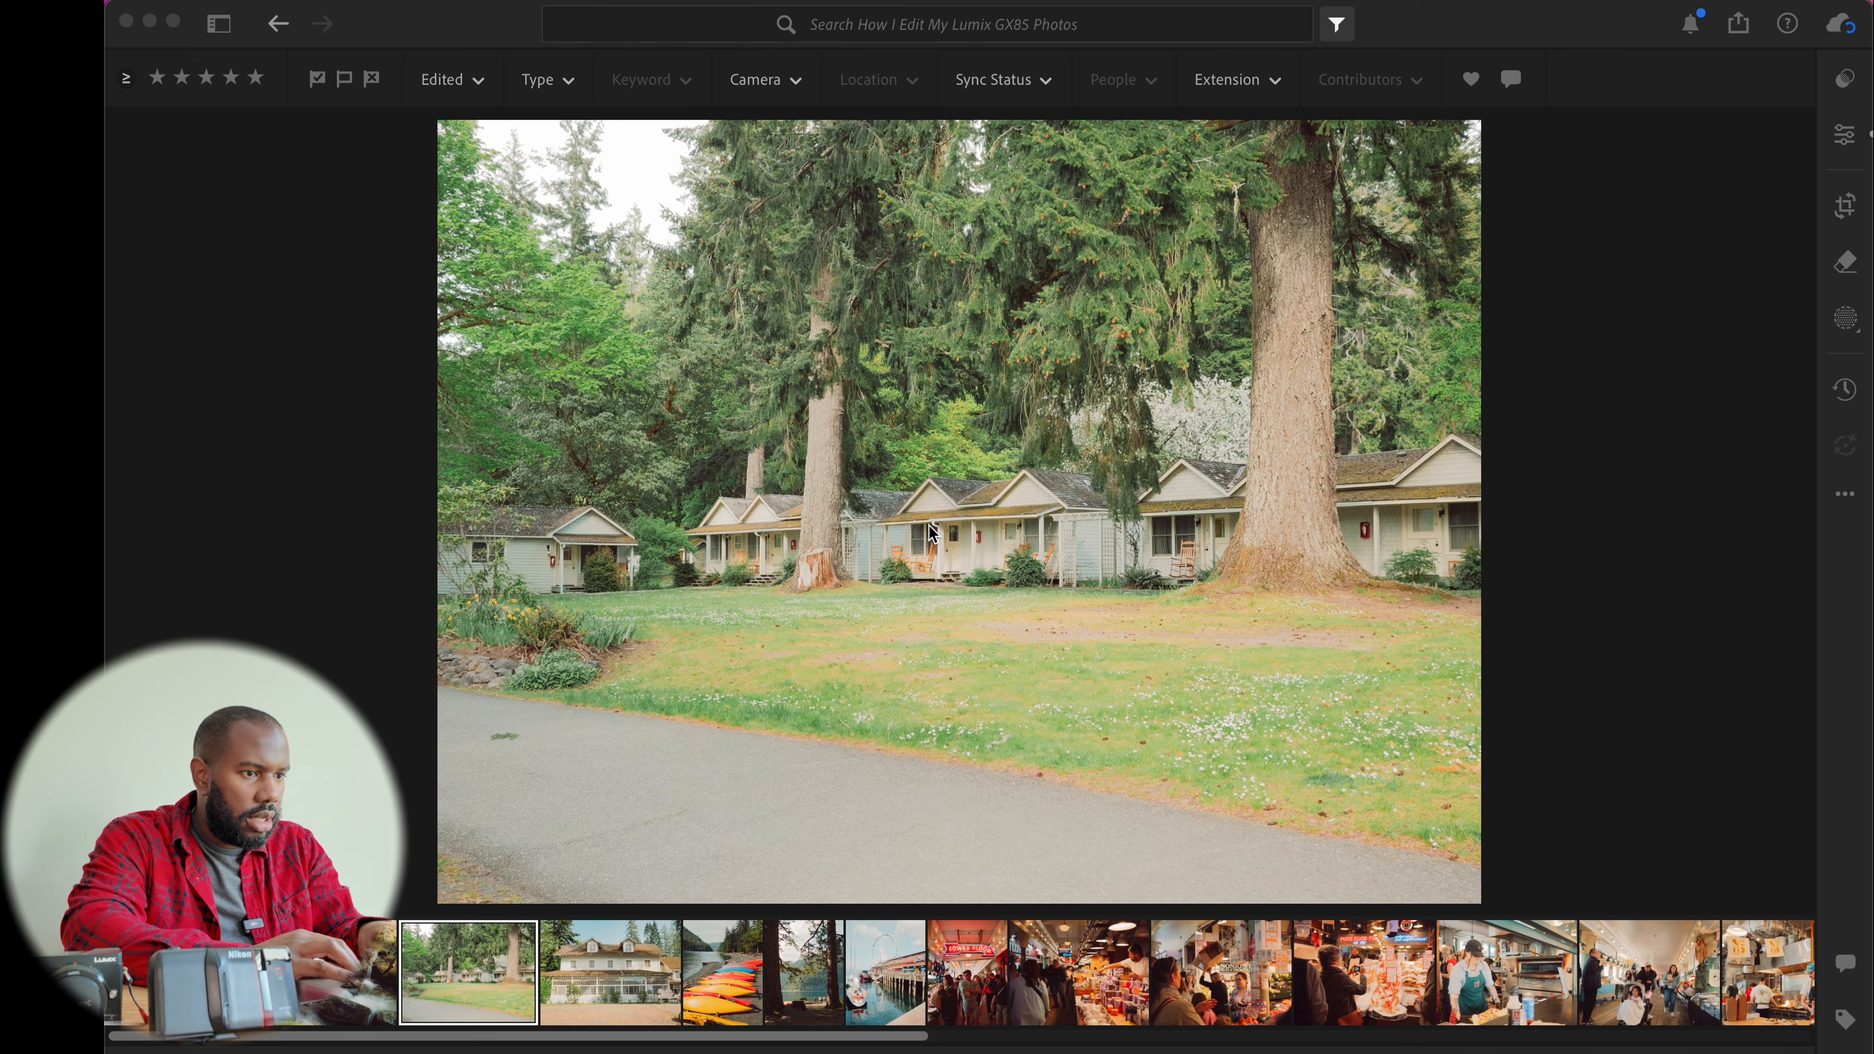
pyautogui.press('e')
pyautogui.moveTo(1635, 564); pyautogui.dragTo(1598, 574)
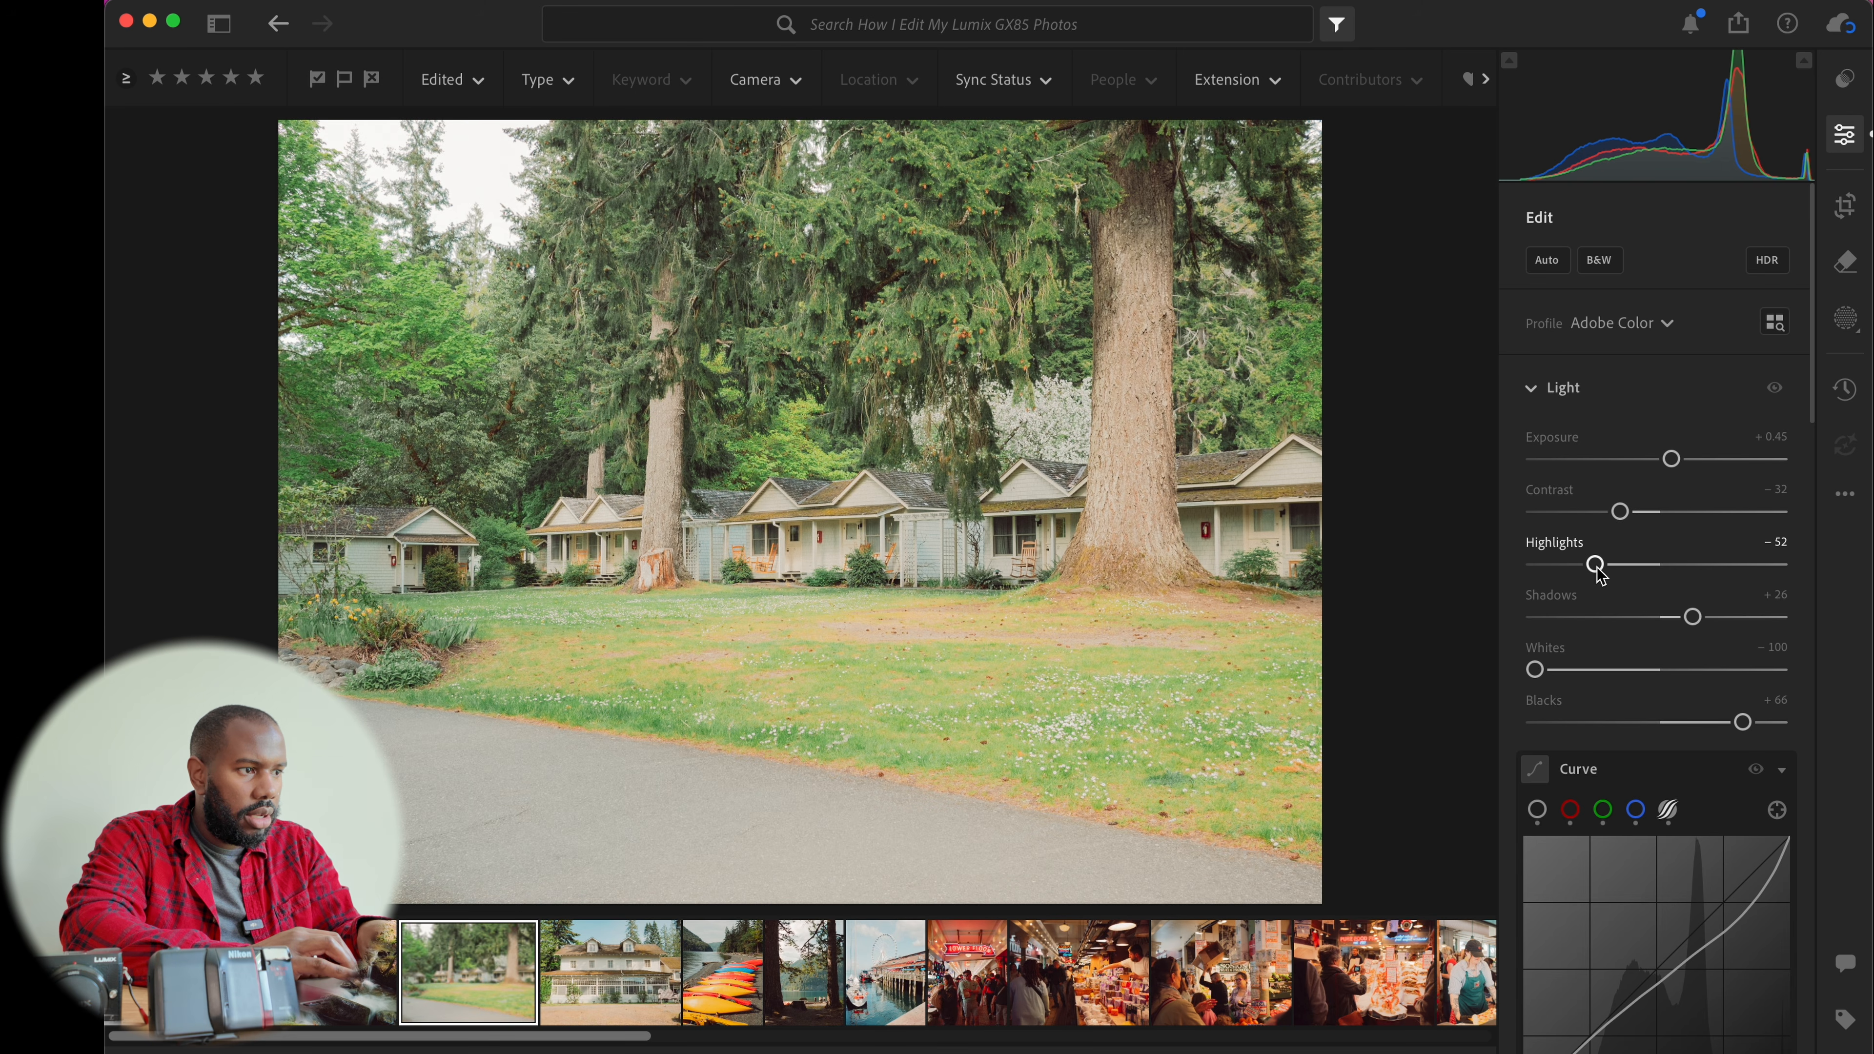
pyautogui.moveTo(1599, 574); pyautogui.dragTo(1595, 574)
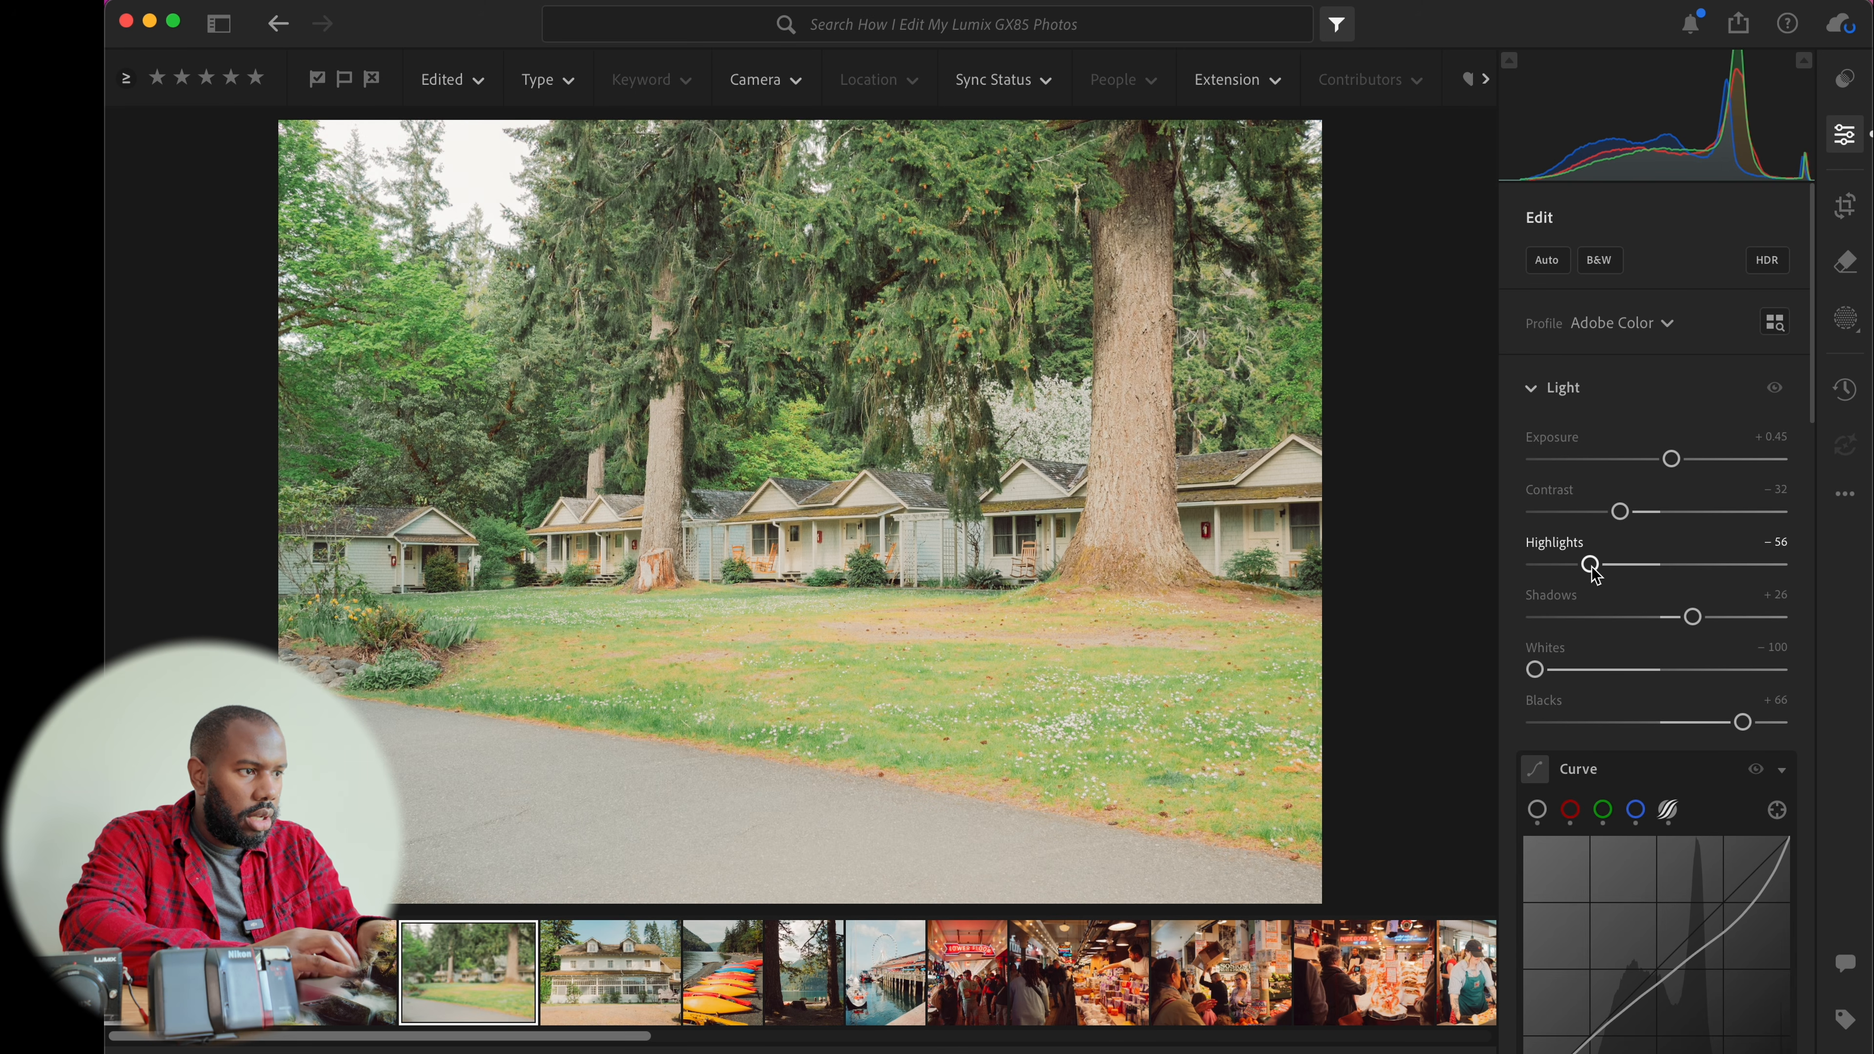
# Review the cabins photo's curve, color and effects settings, then view it full screen
pyautogui.scroll(-10, 1595, 574)
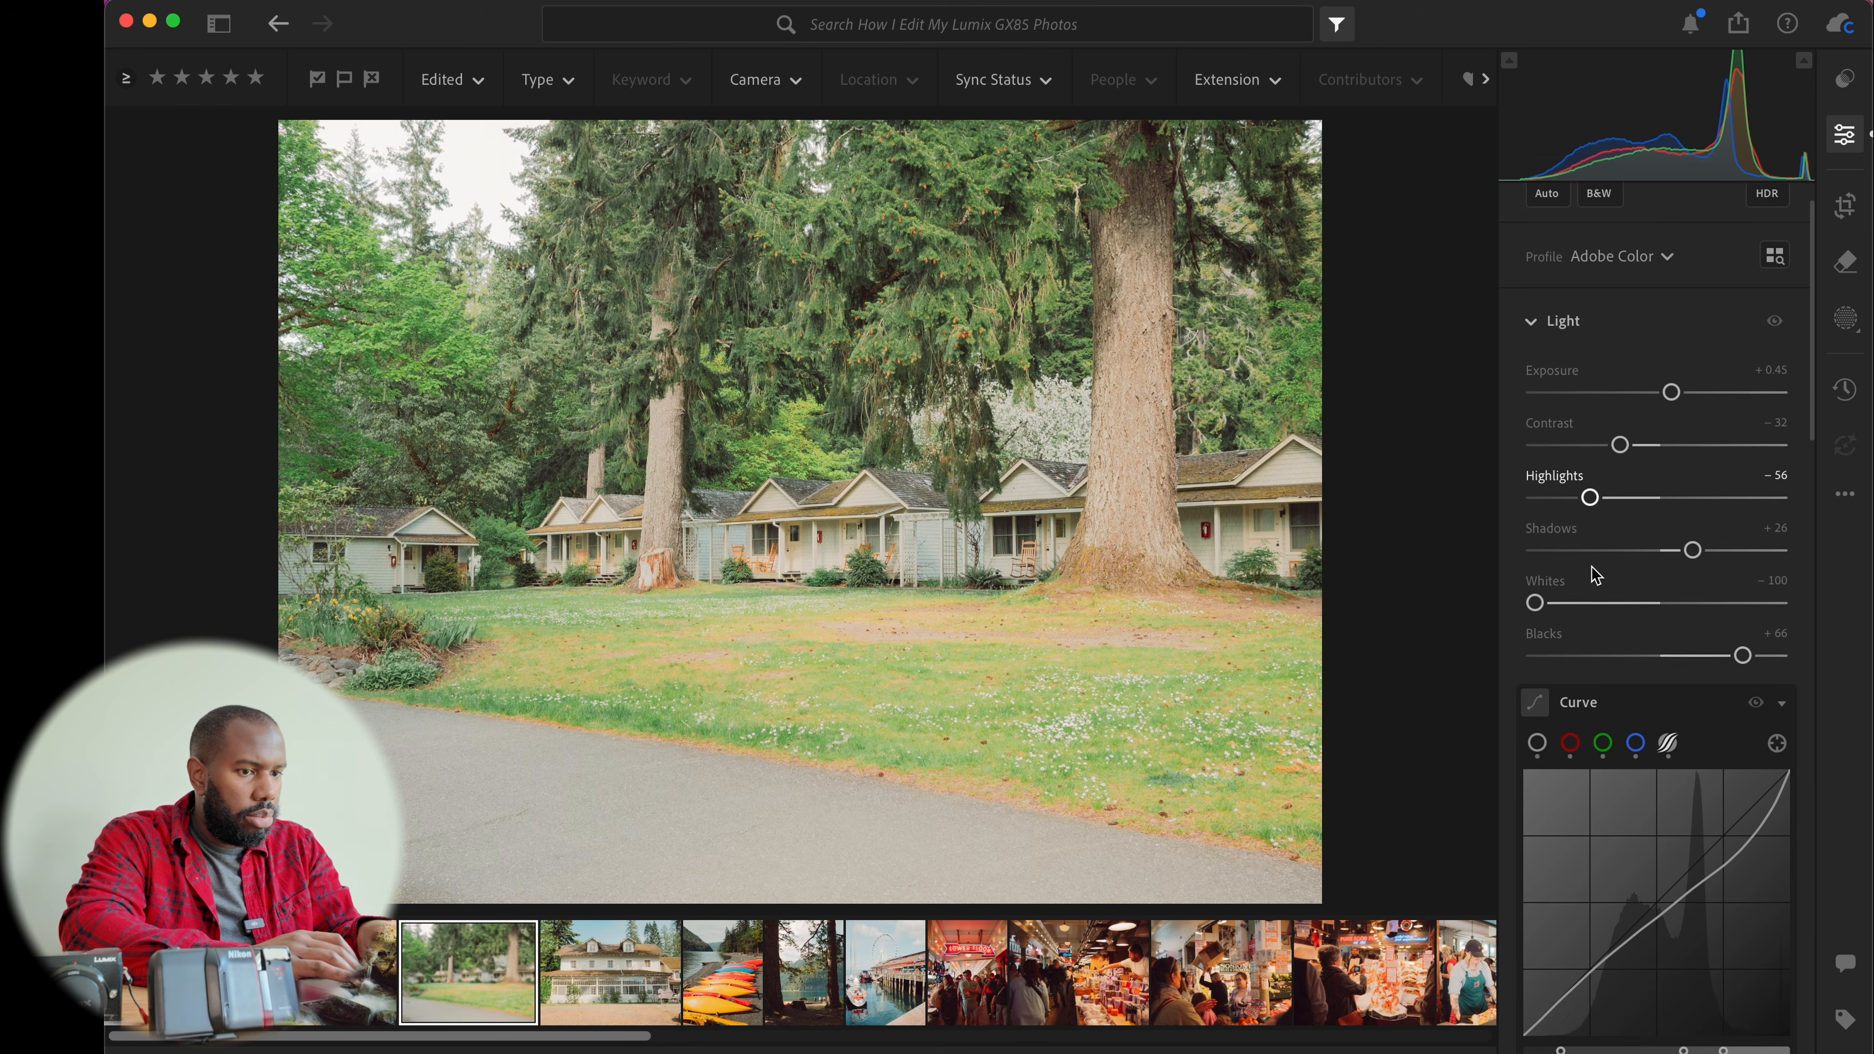
pyautogui.scroll(-5, 1595, 575)
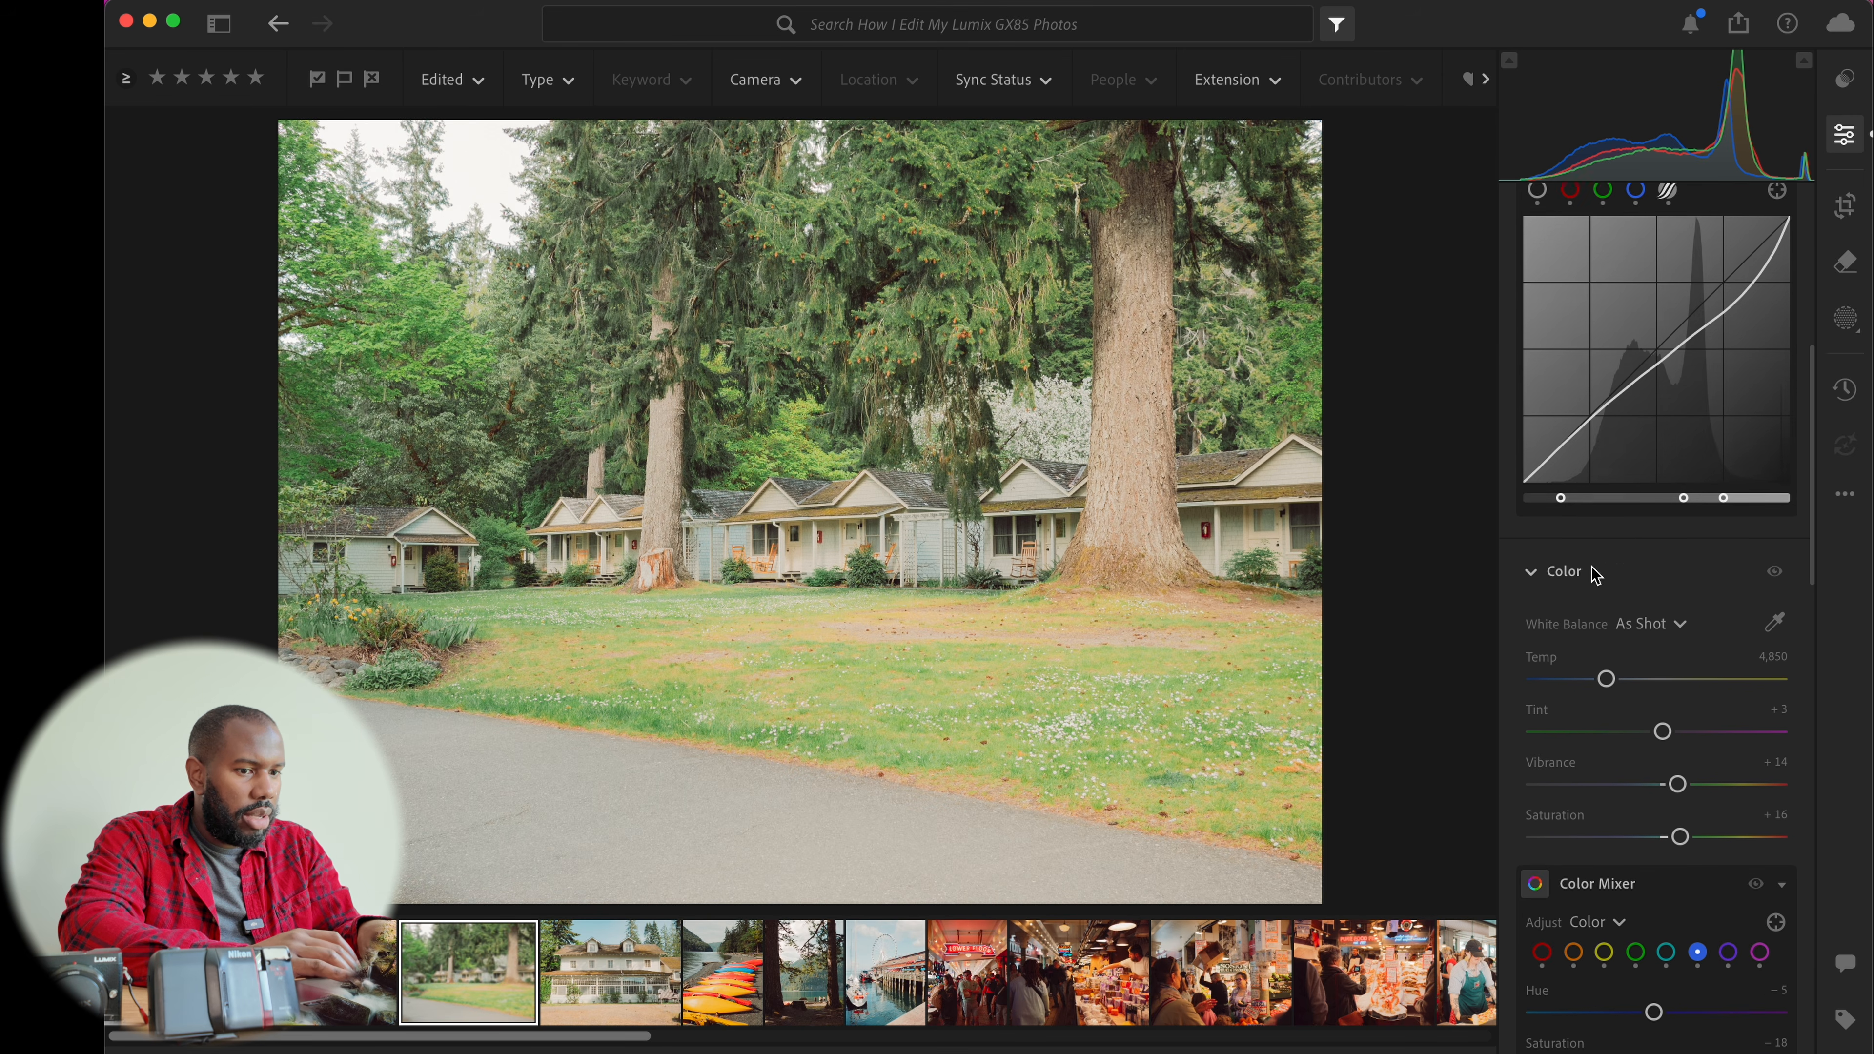
pyautogui.scroll(-10, 1595, 574)
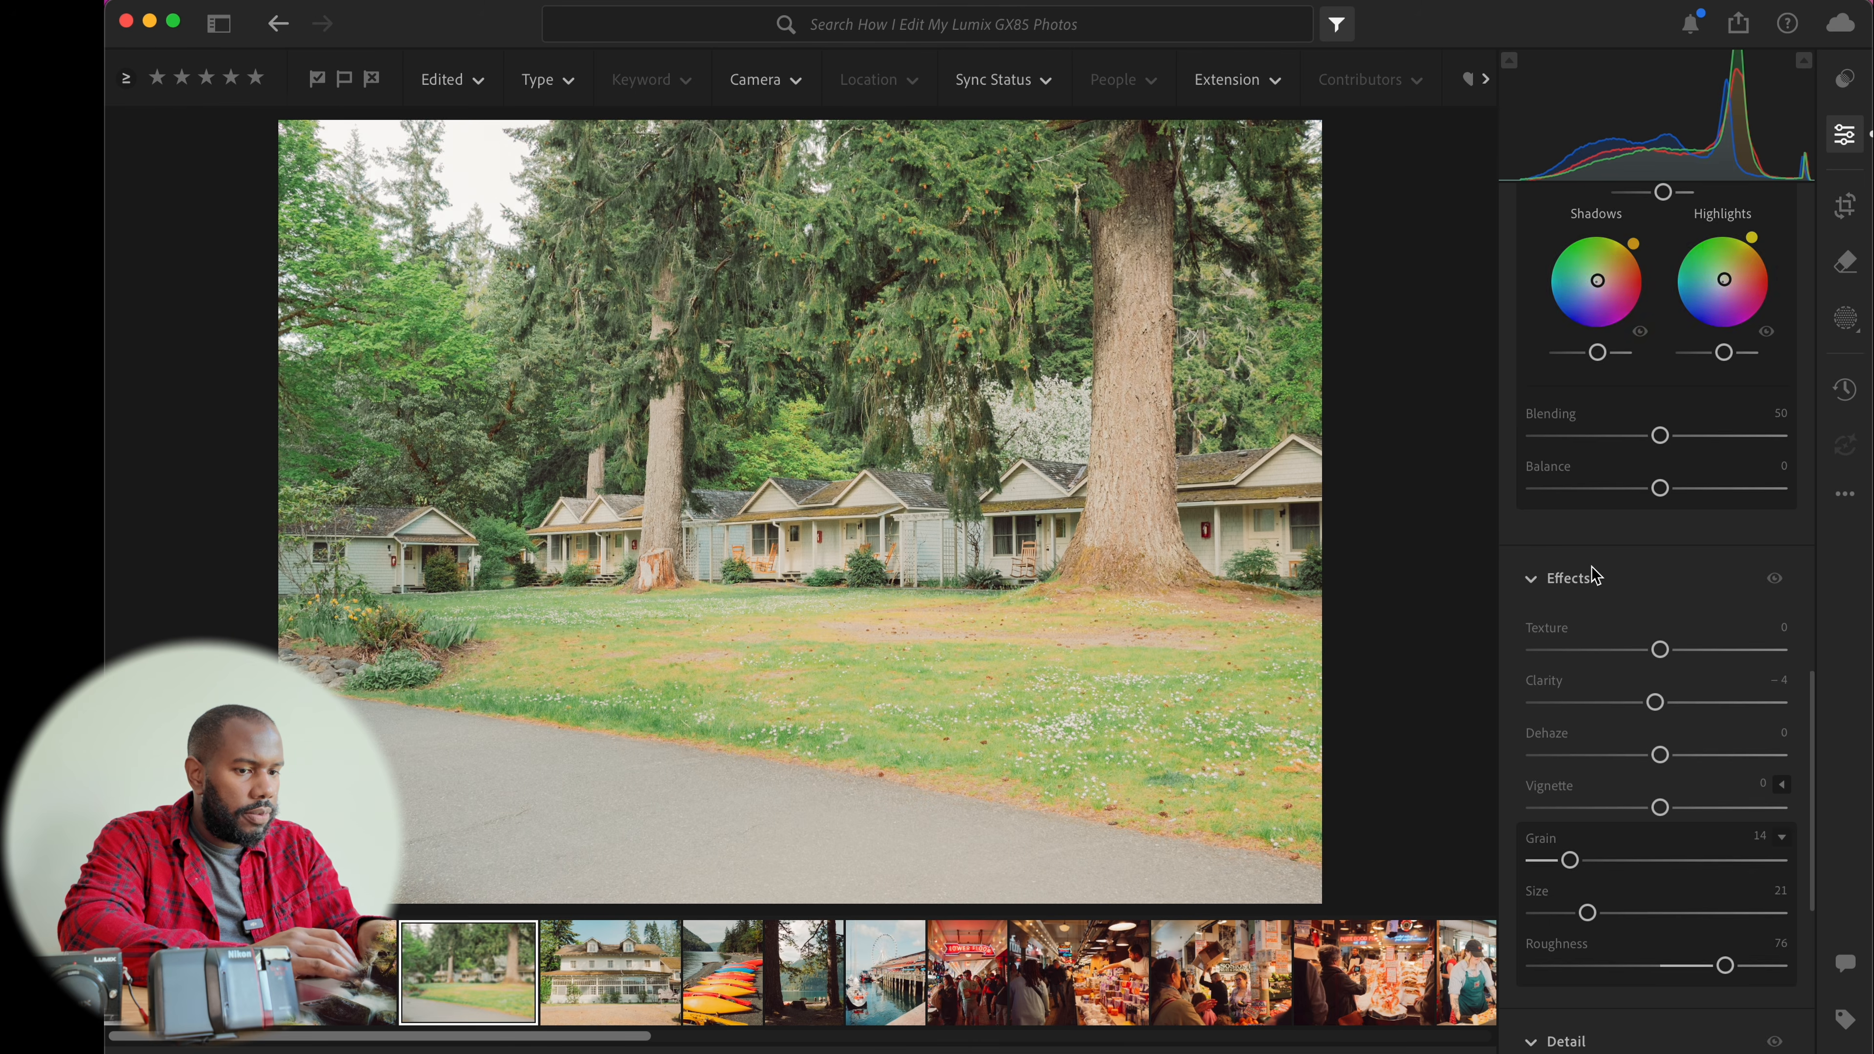
pyautogui.press('f')
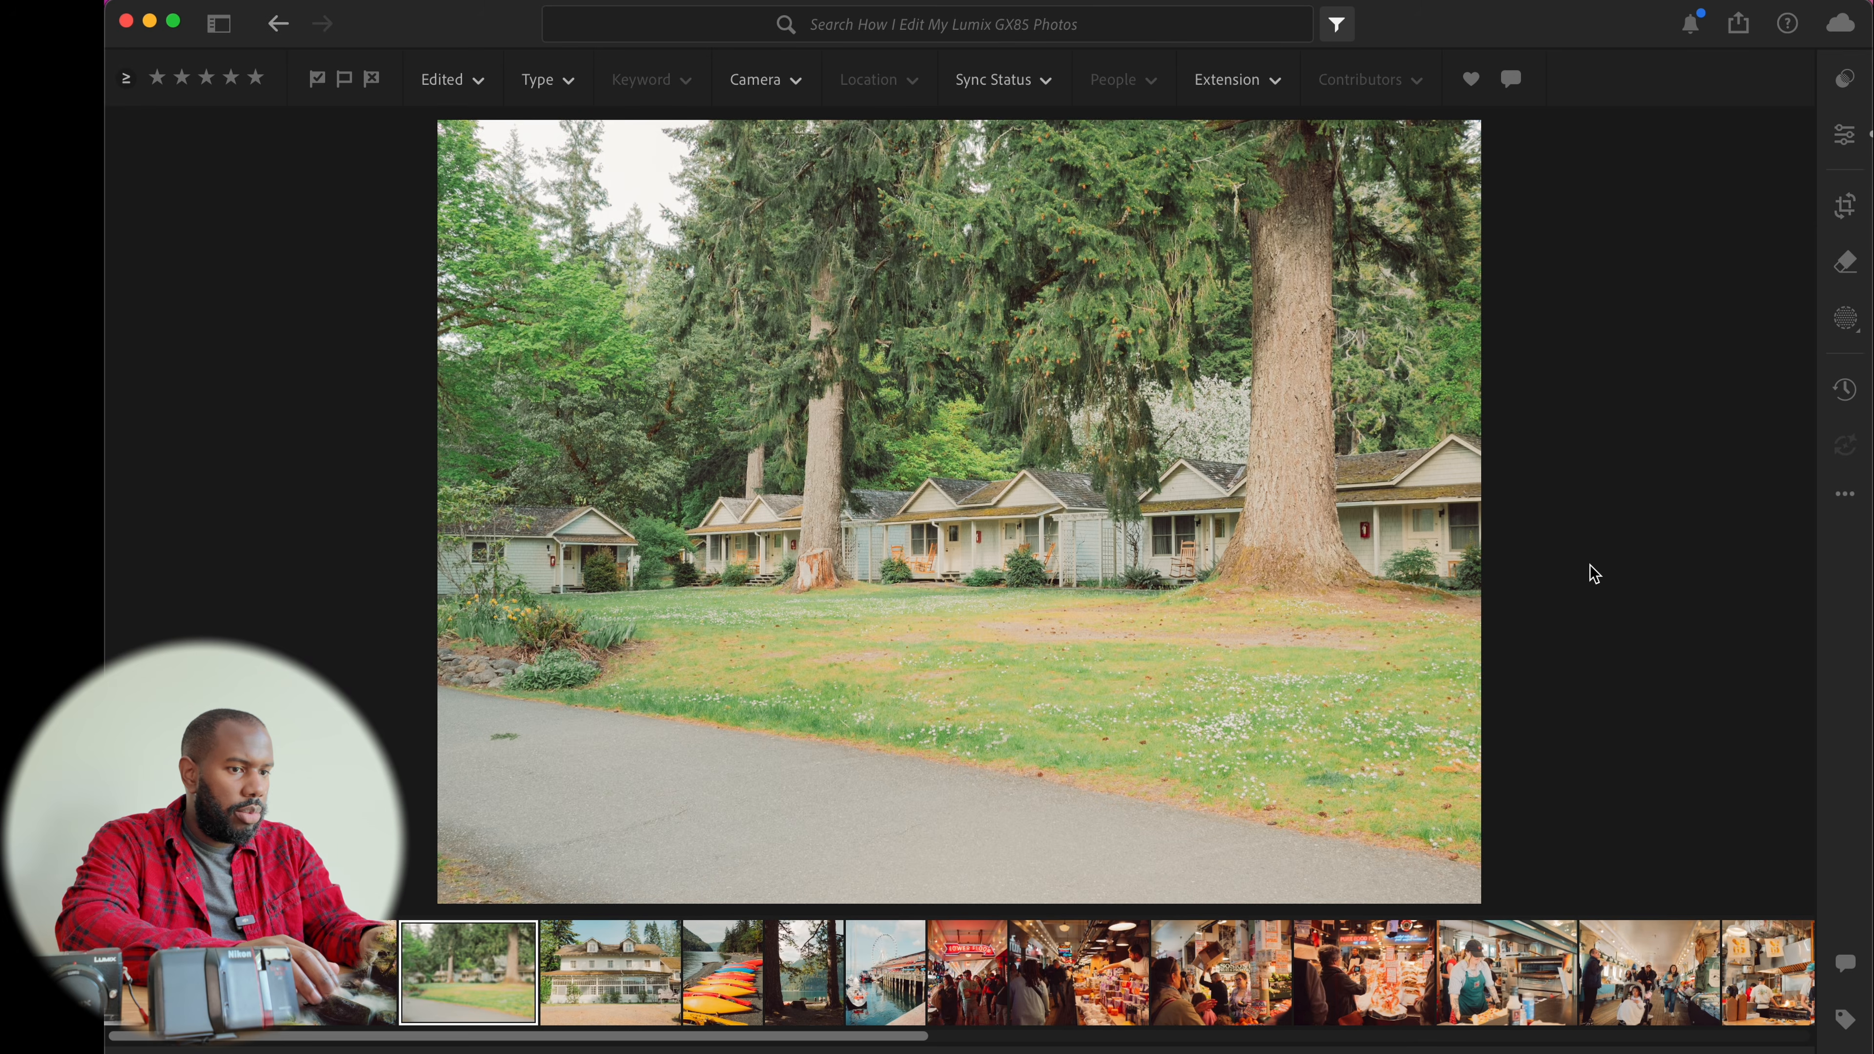
# Move to the lodge photo and auto-straighten it with the crop tool
pyautogui.press('Right')
pyautogui.press('Right')
pyautogui.press('Left')
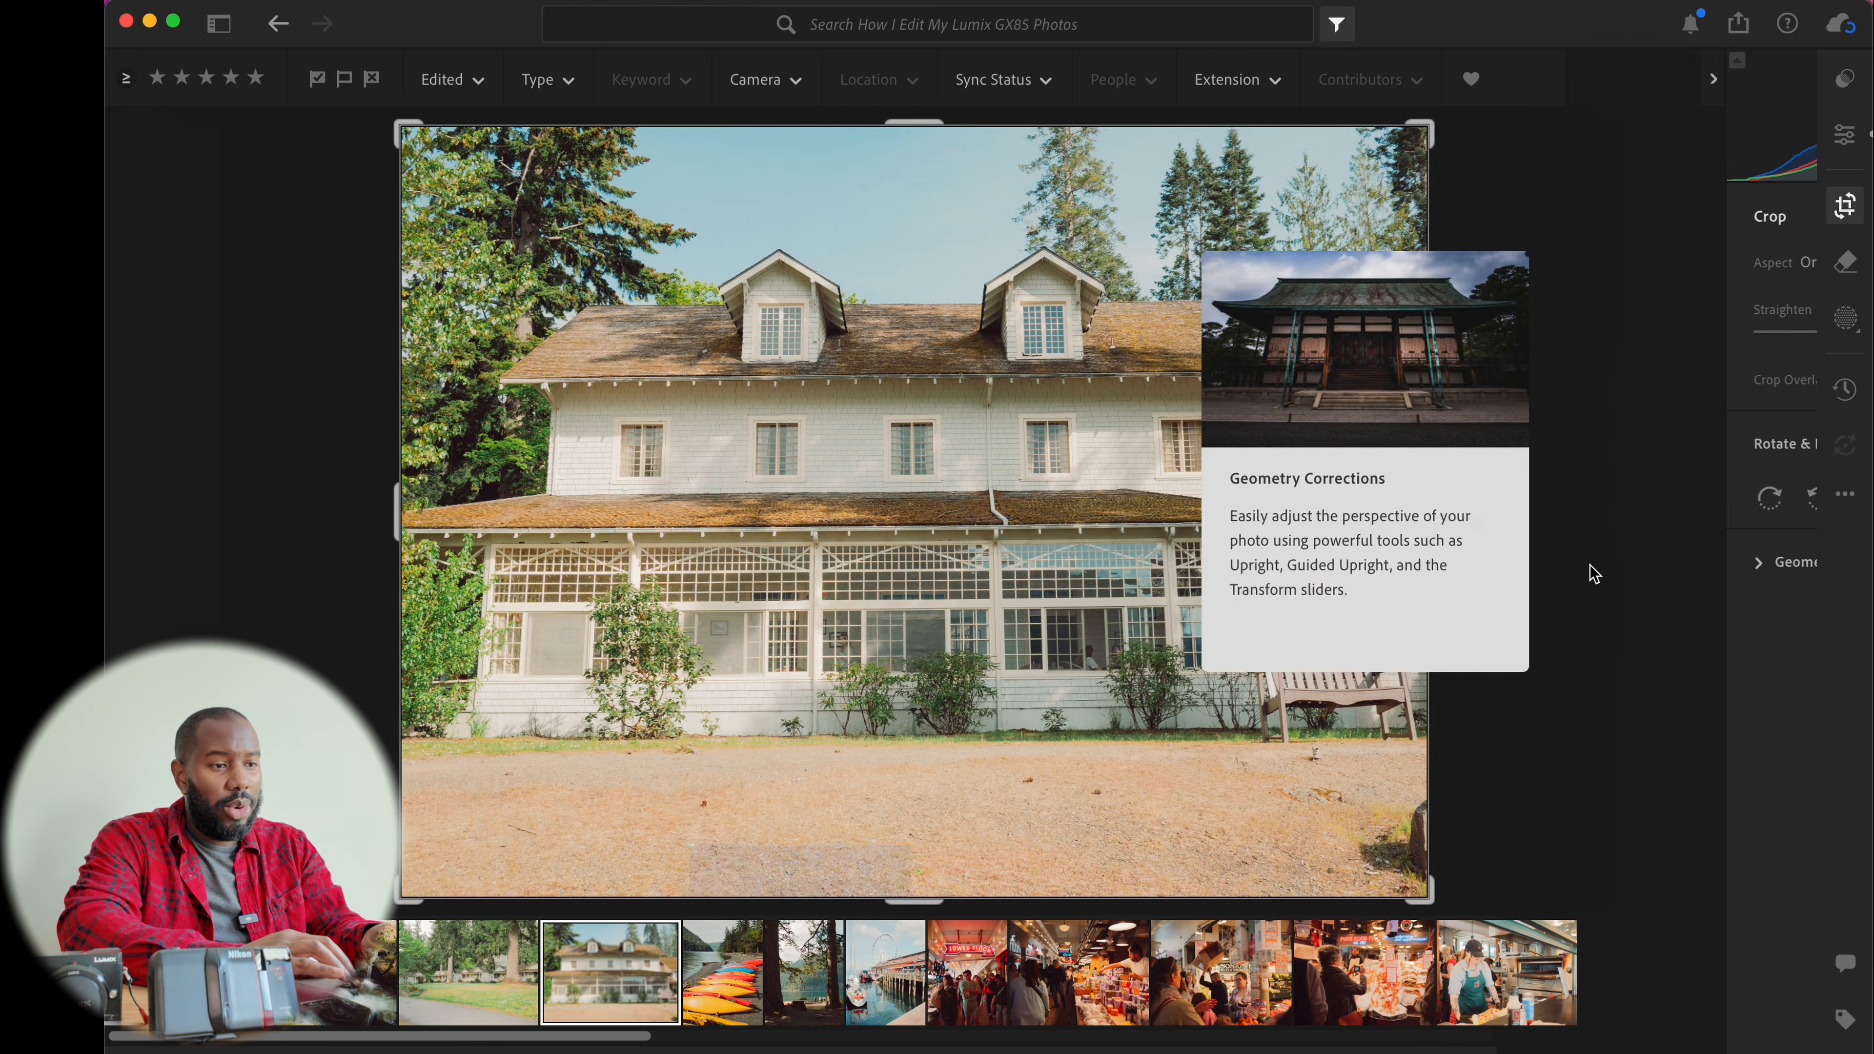
pyautogui.press('c')
pyautogui.click(1666, 312)
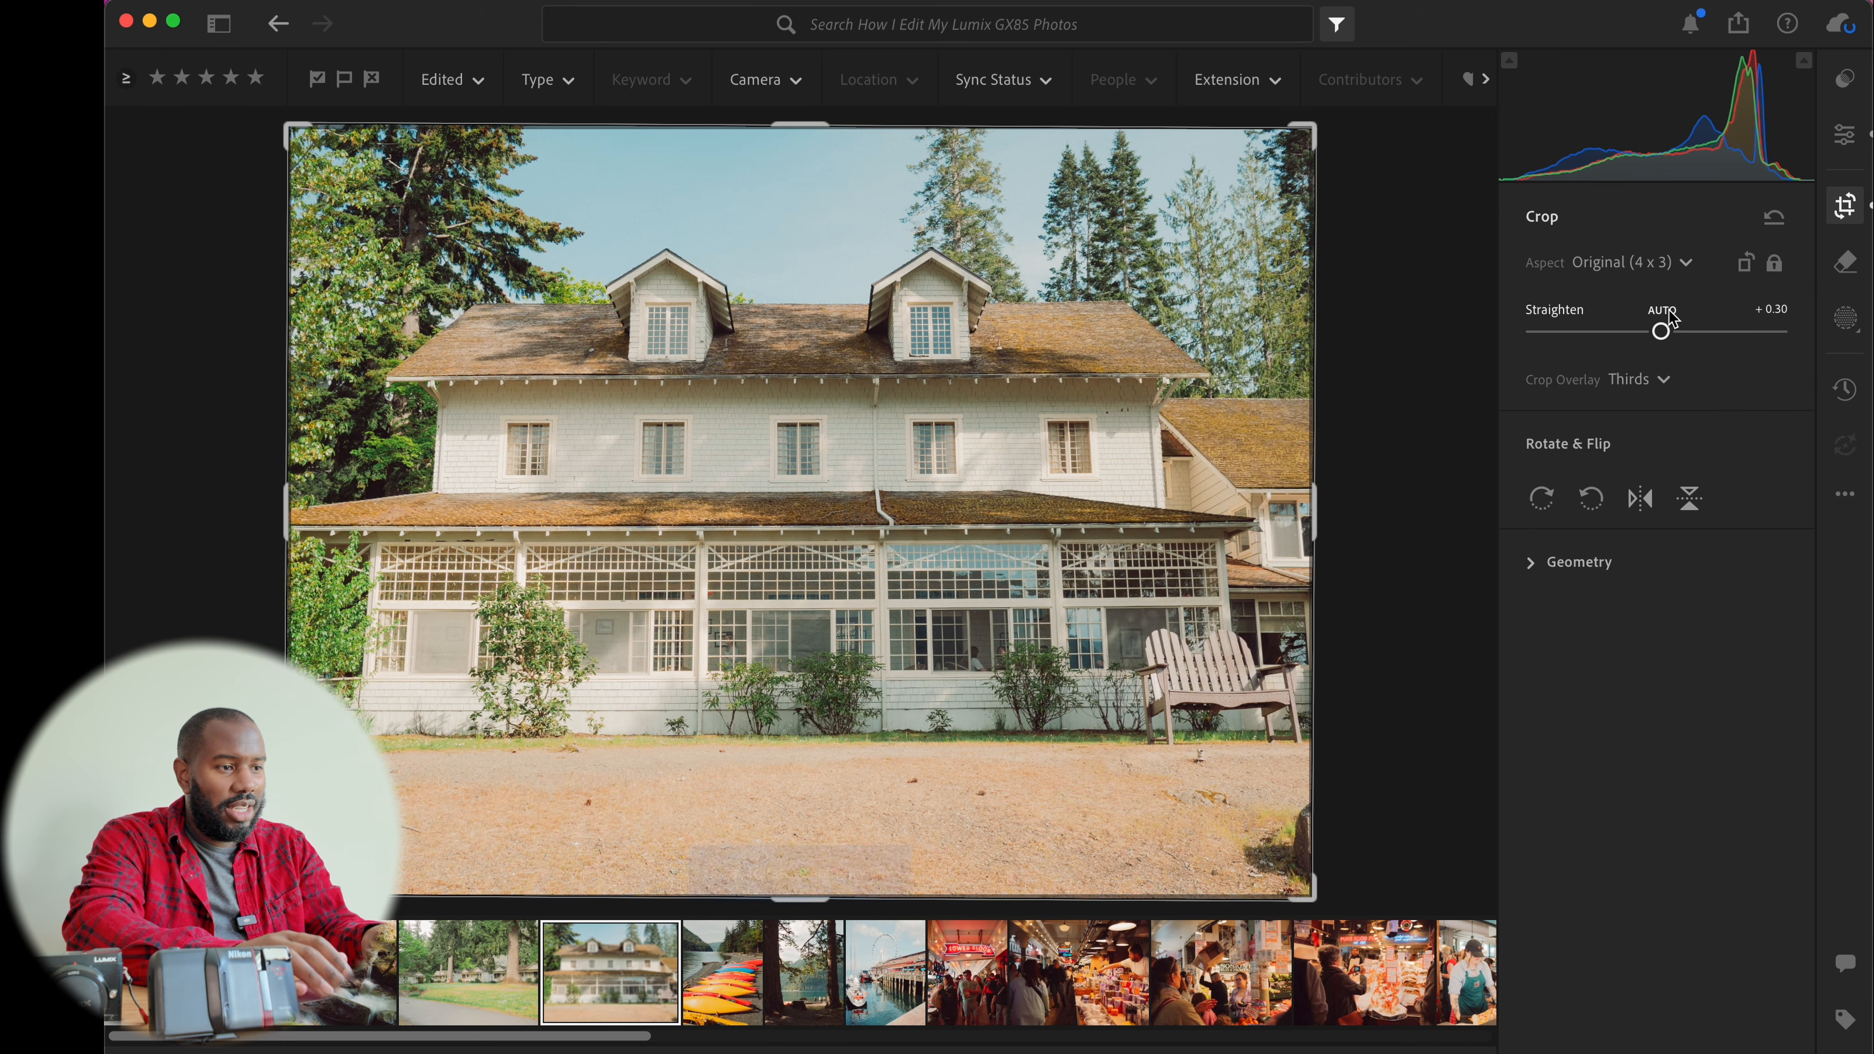
pyautogui.press('e')
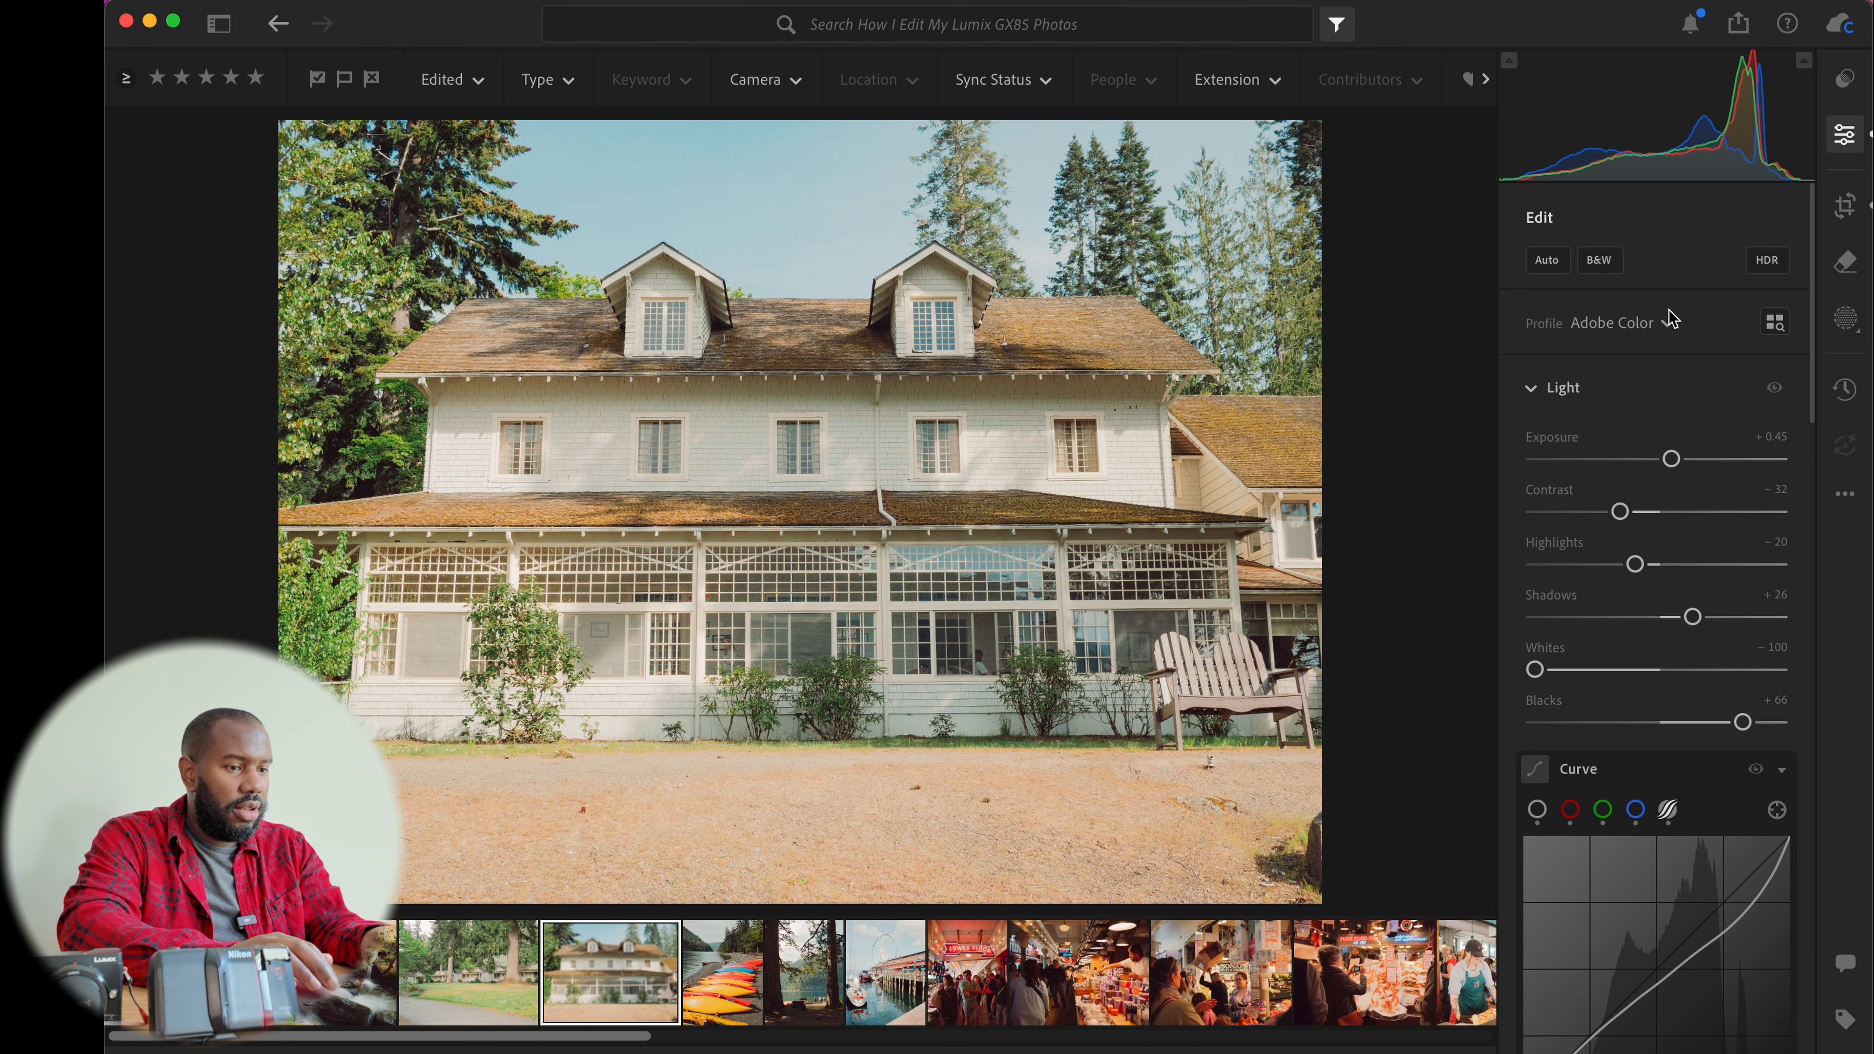
# Browse the following kayak, lake, pier and market photos in full screen
pyautogui.press('Right')
pyautogui.press('Right')
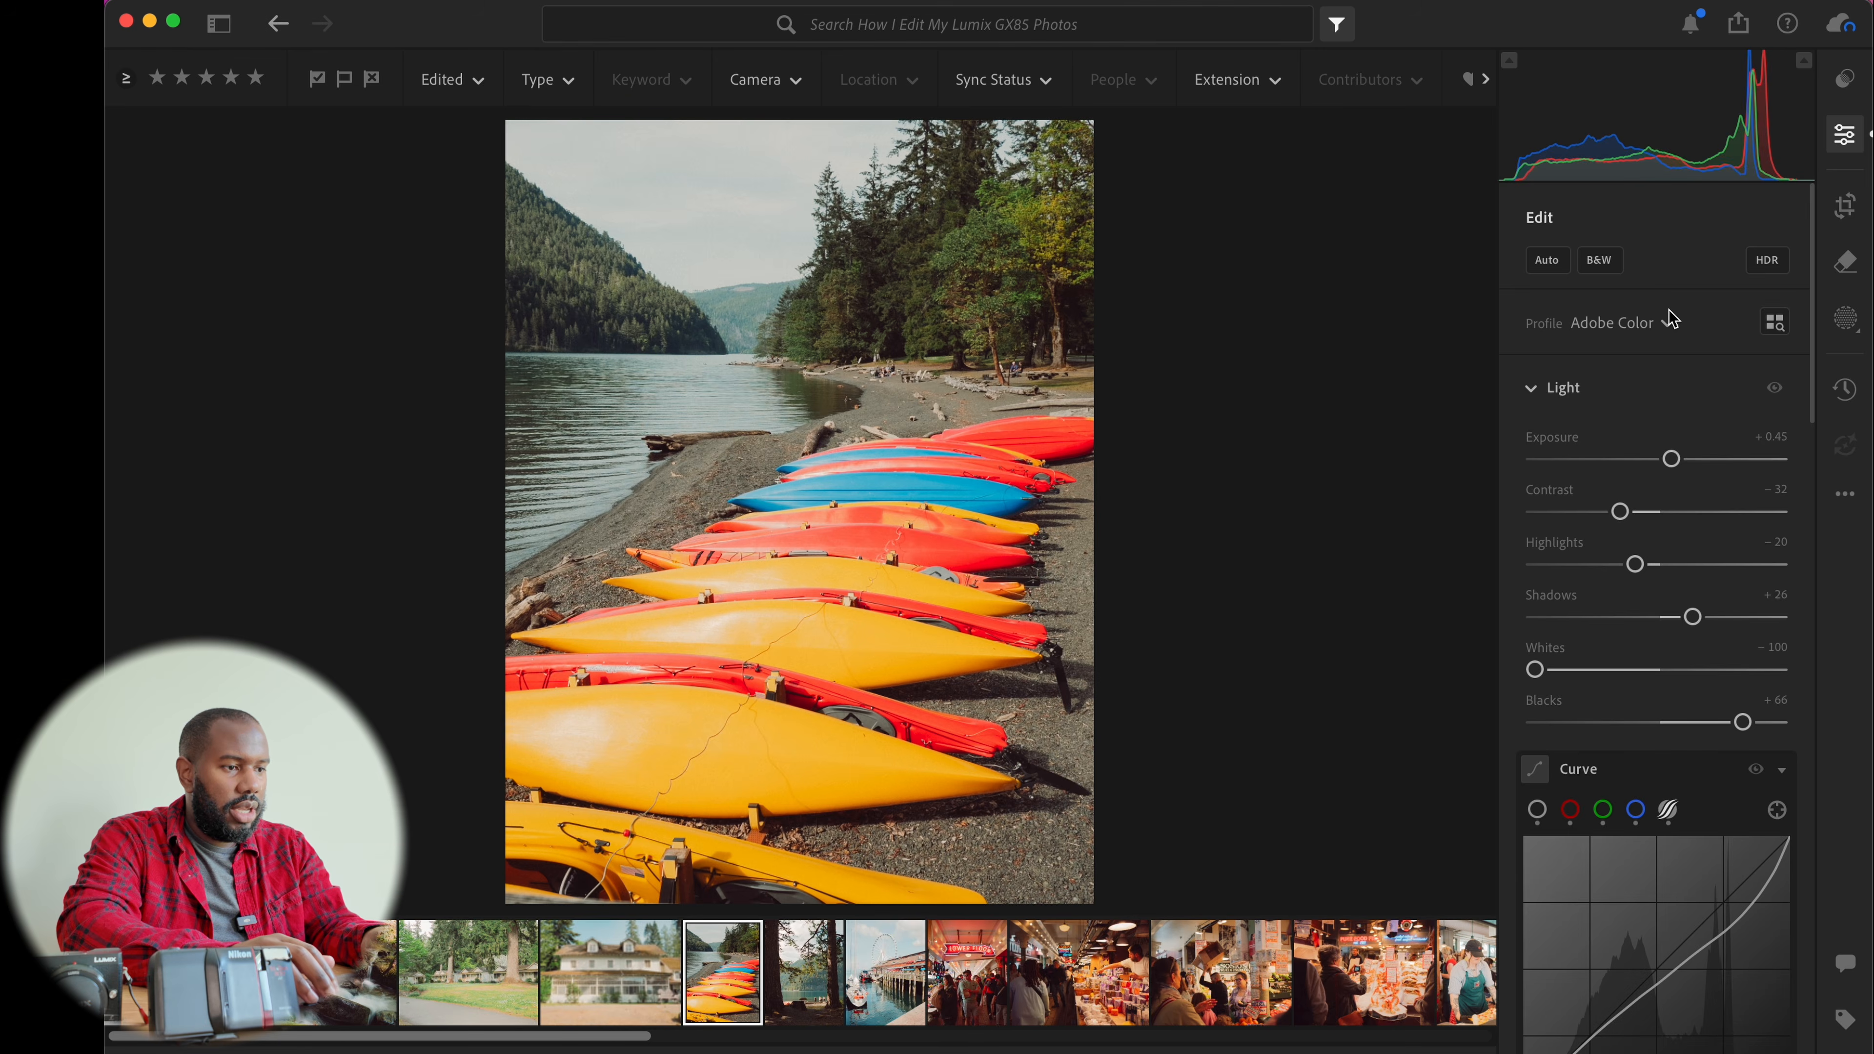
pyautogui.press('f')
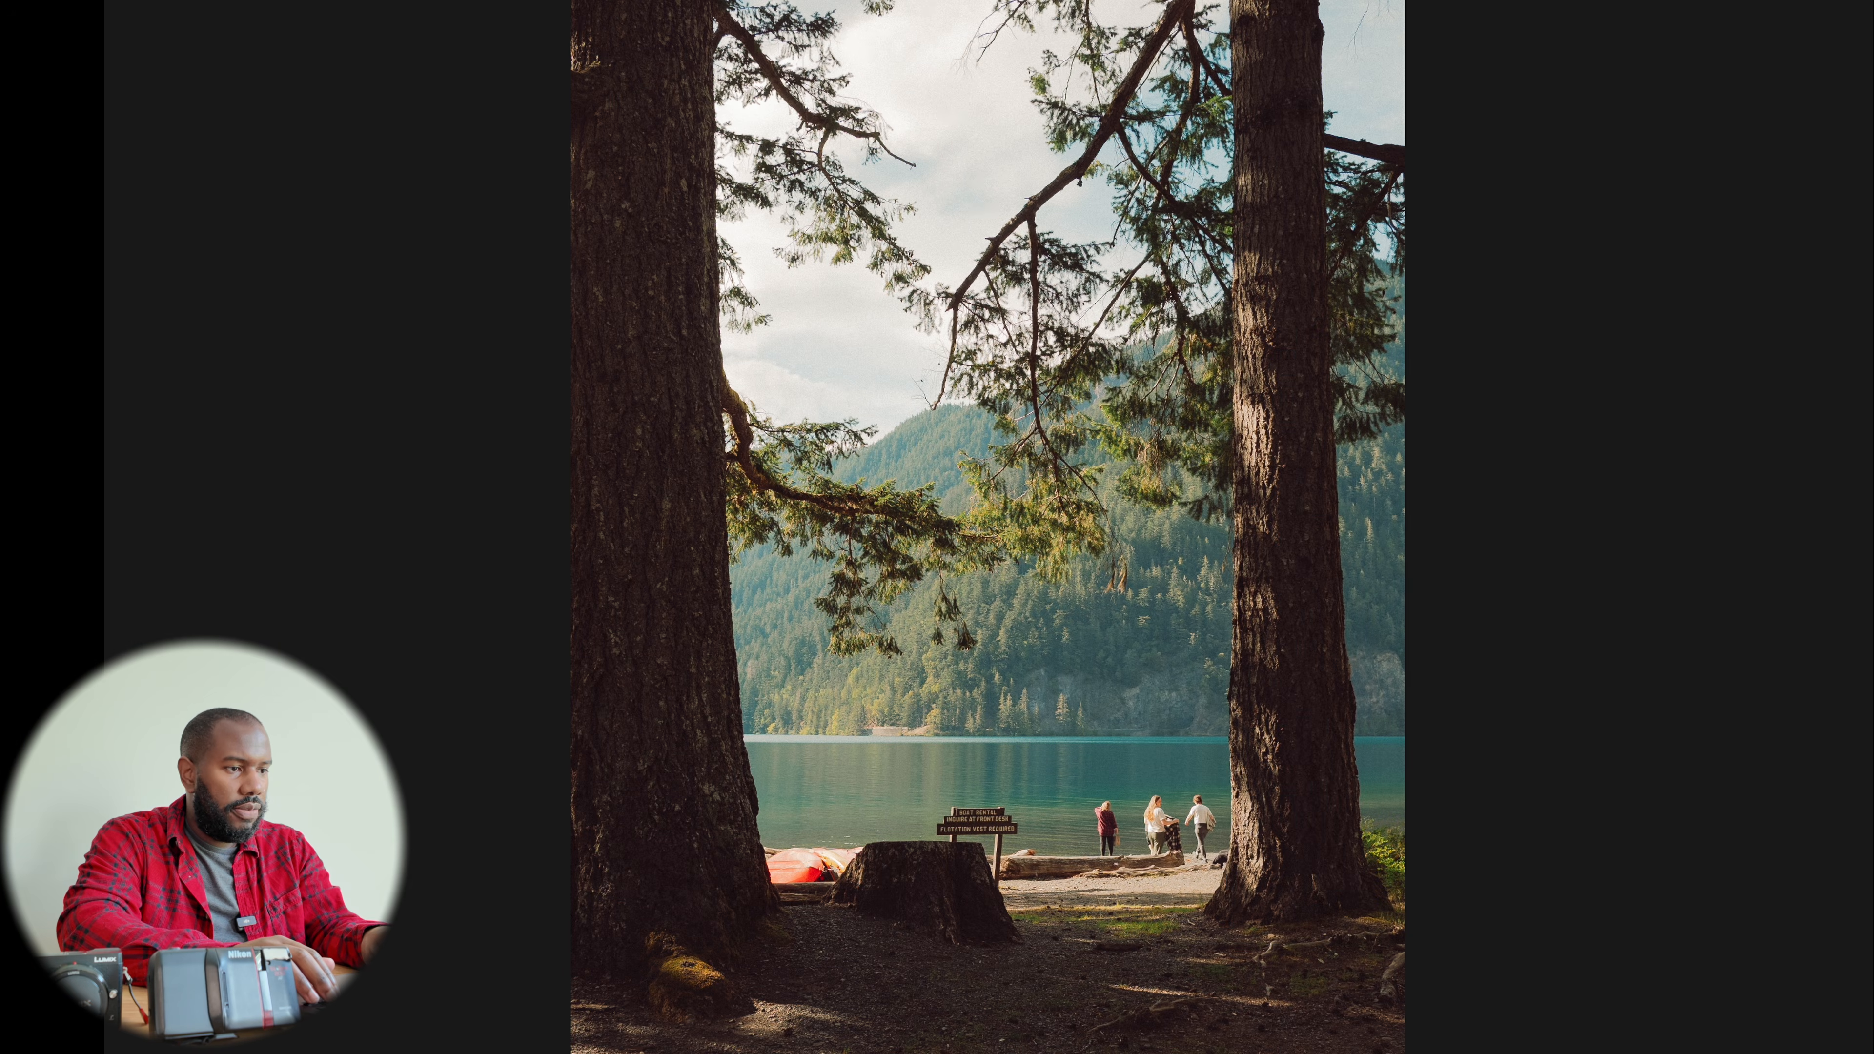
pyautogui.press('Right')
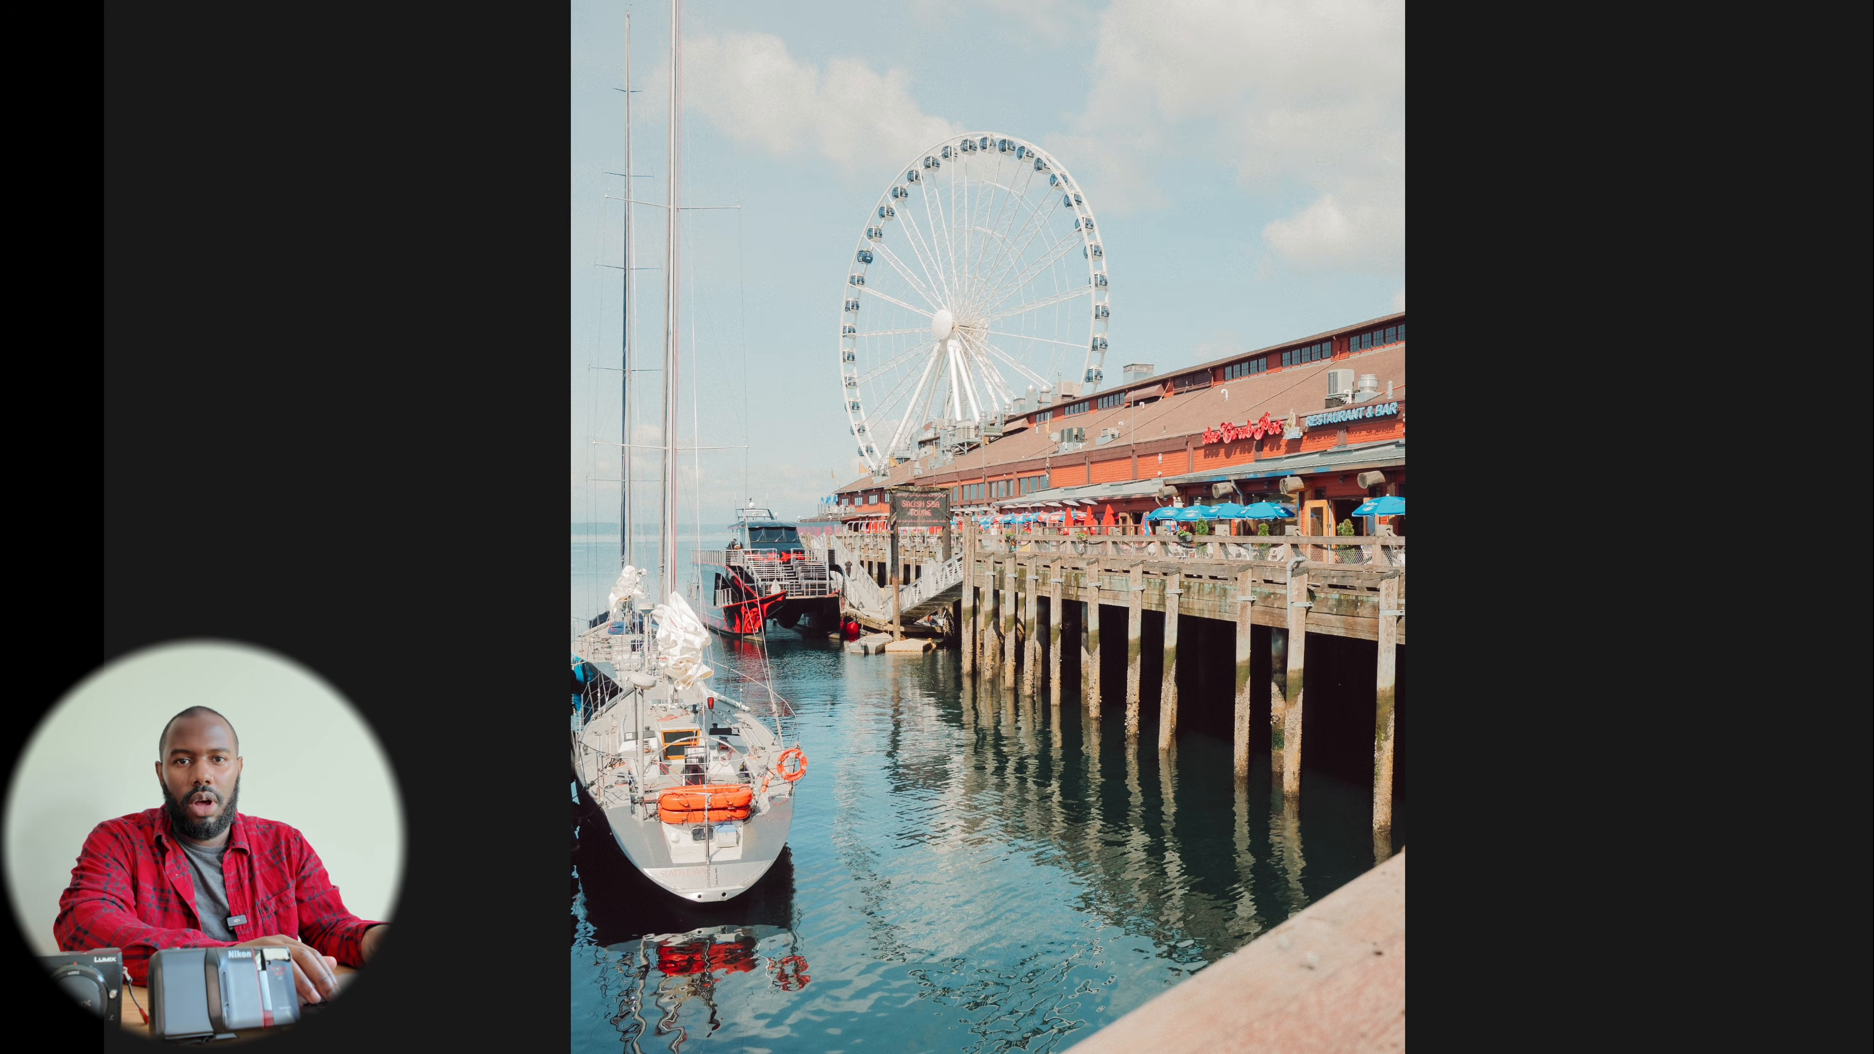
pyautogui.press('Right')
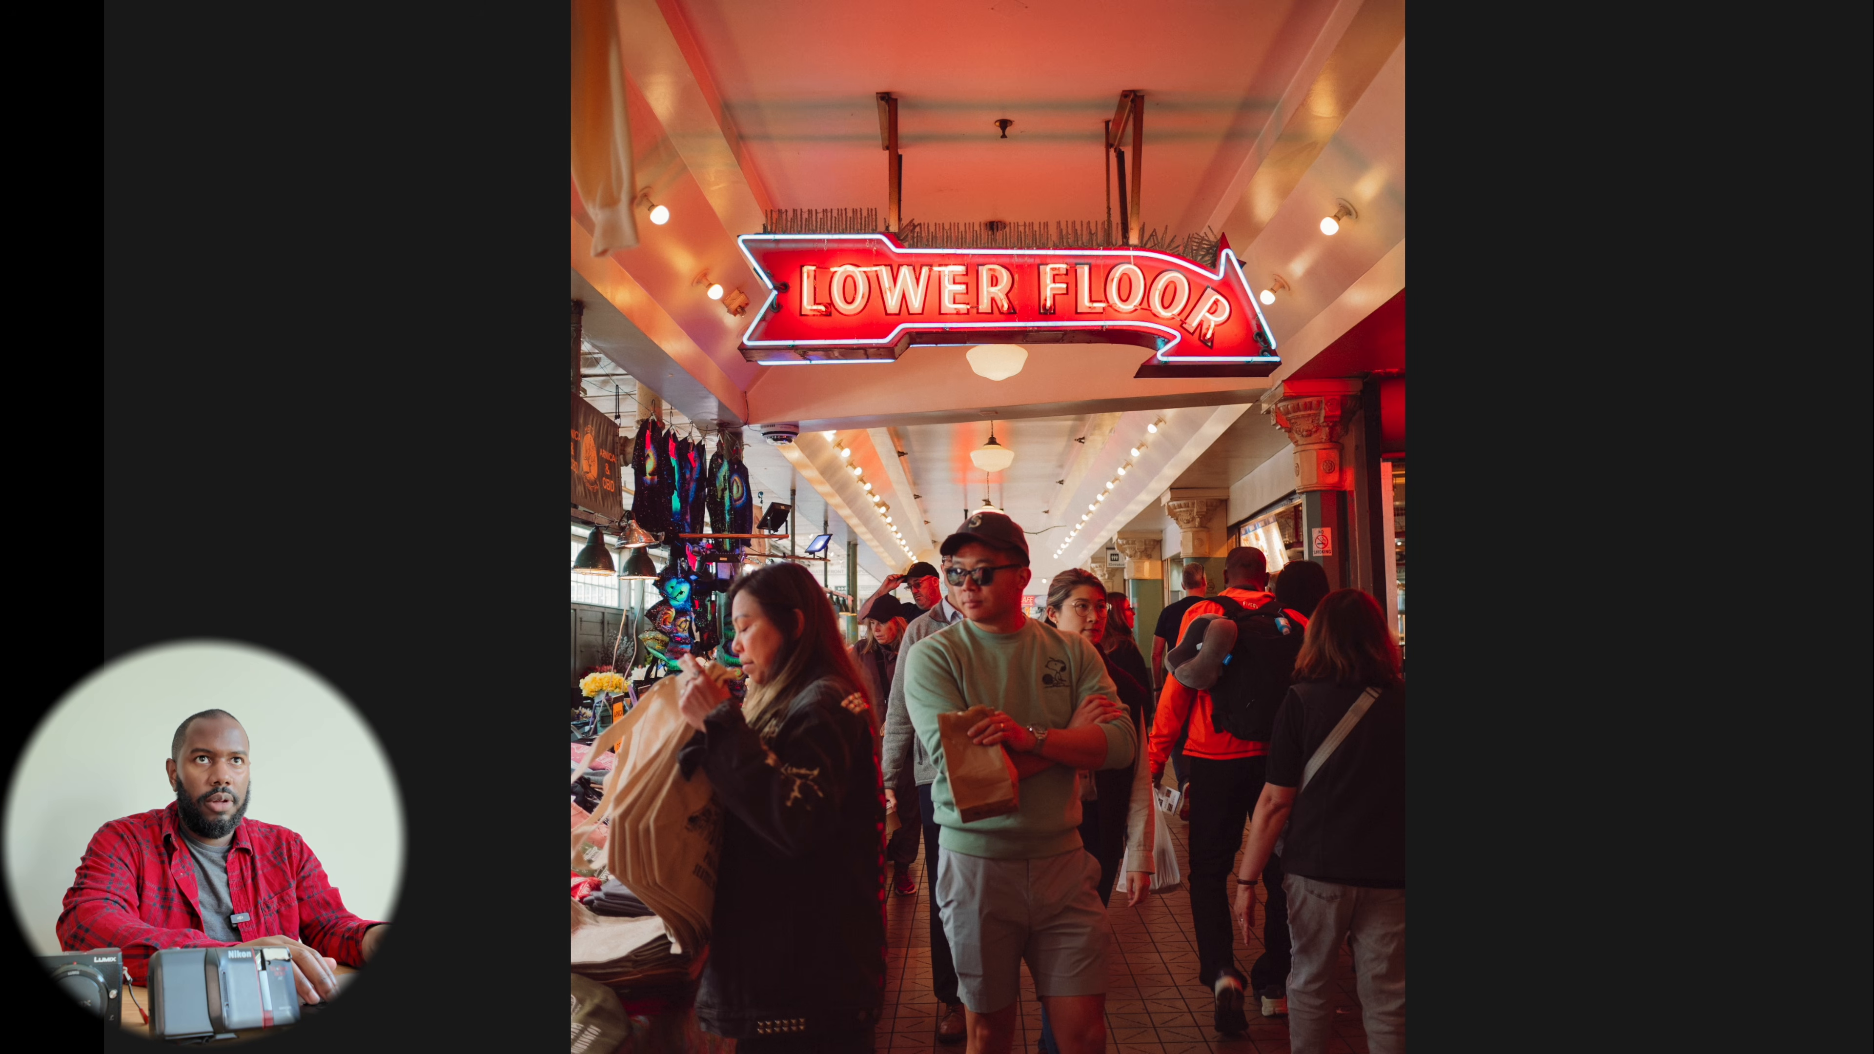
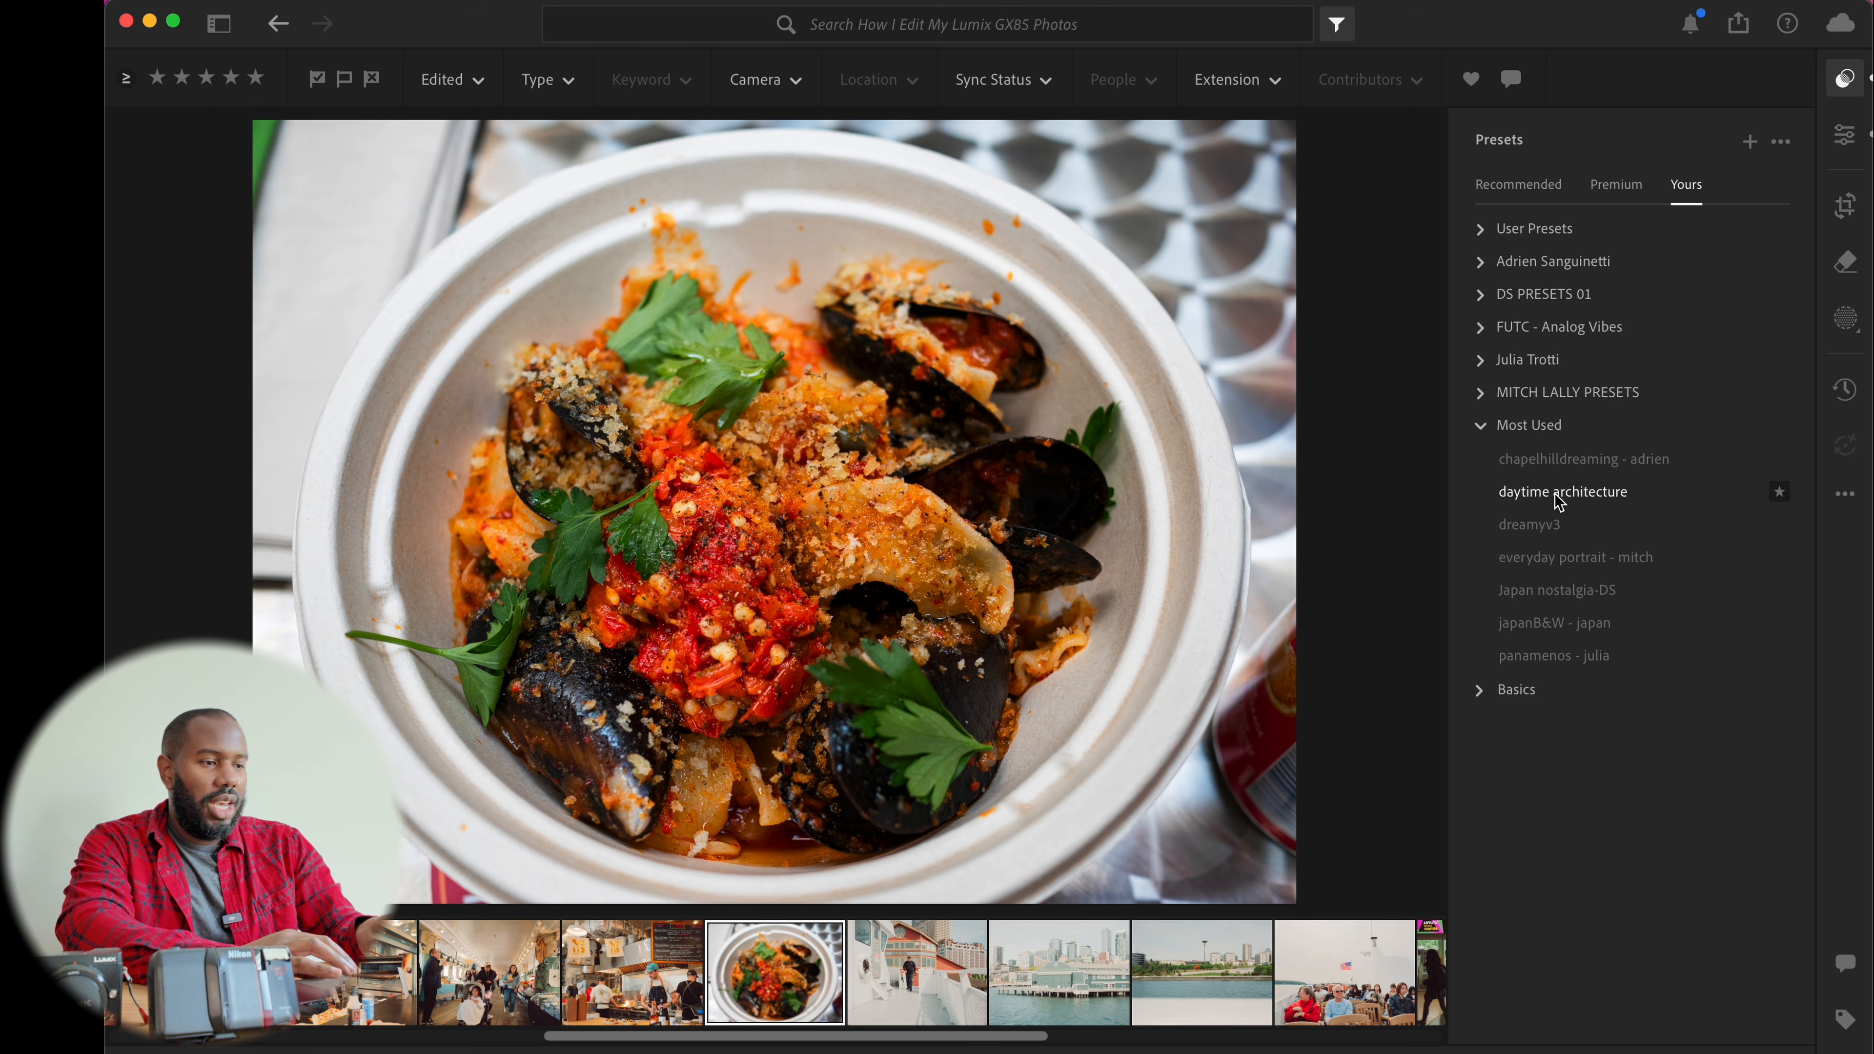
# Apply the daytime architecture preset to the mussels photo and set its exposure to +0.60
pyautogui.click(1555, 494)
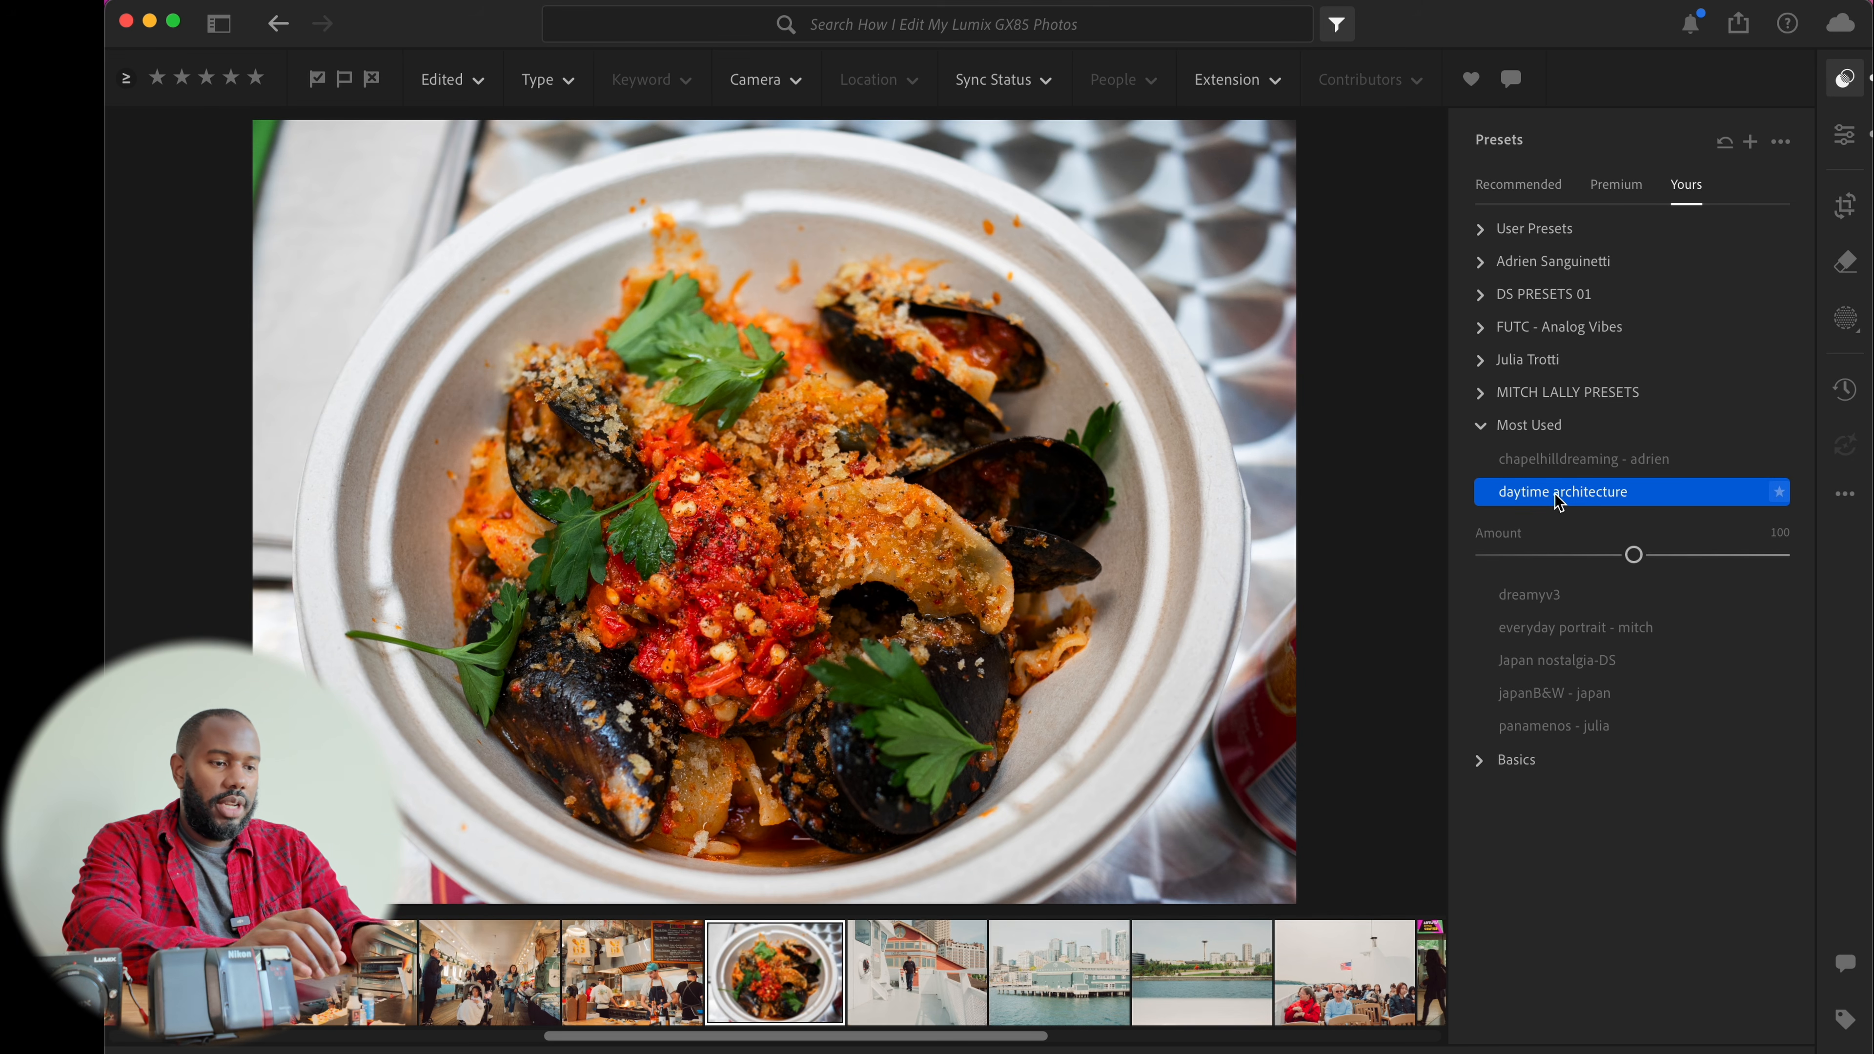
pyautogui.press('e')
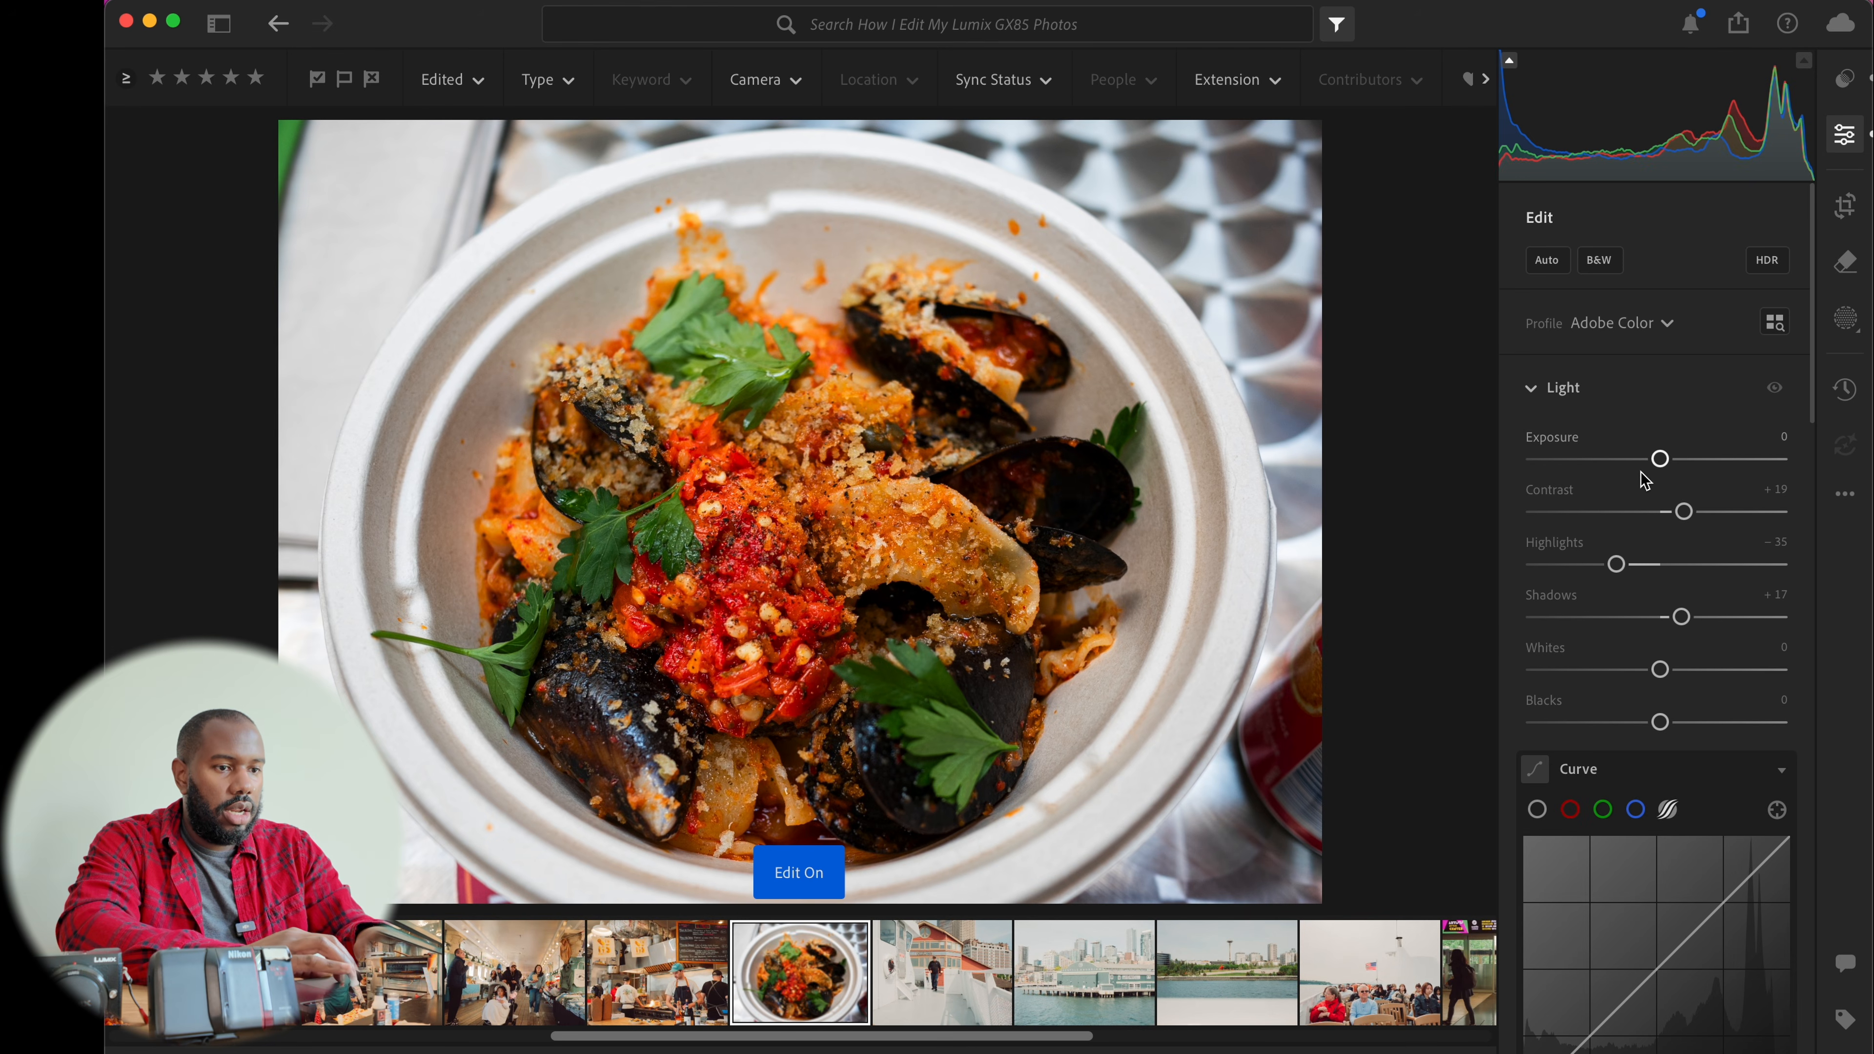
pyautogui.moveTo(1660, 458); pyautogui.dragTo(1677, 461)
pyautogui.click(1676, 459)
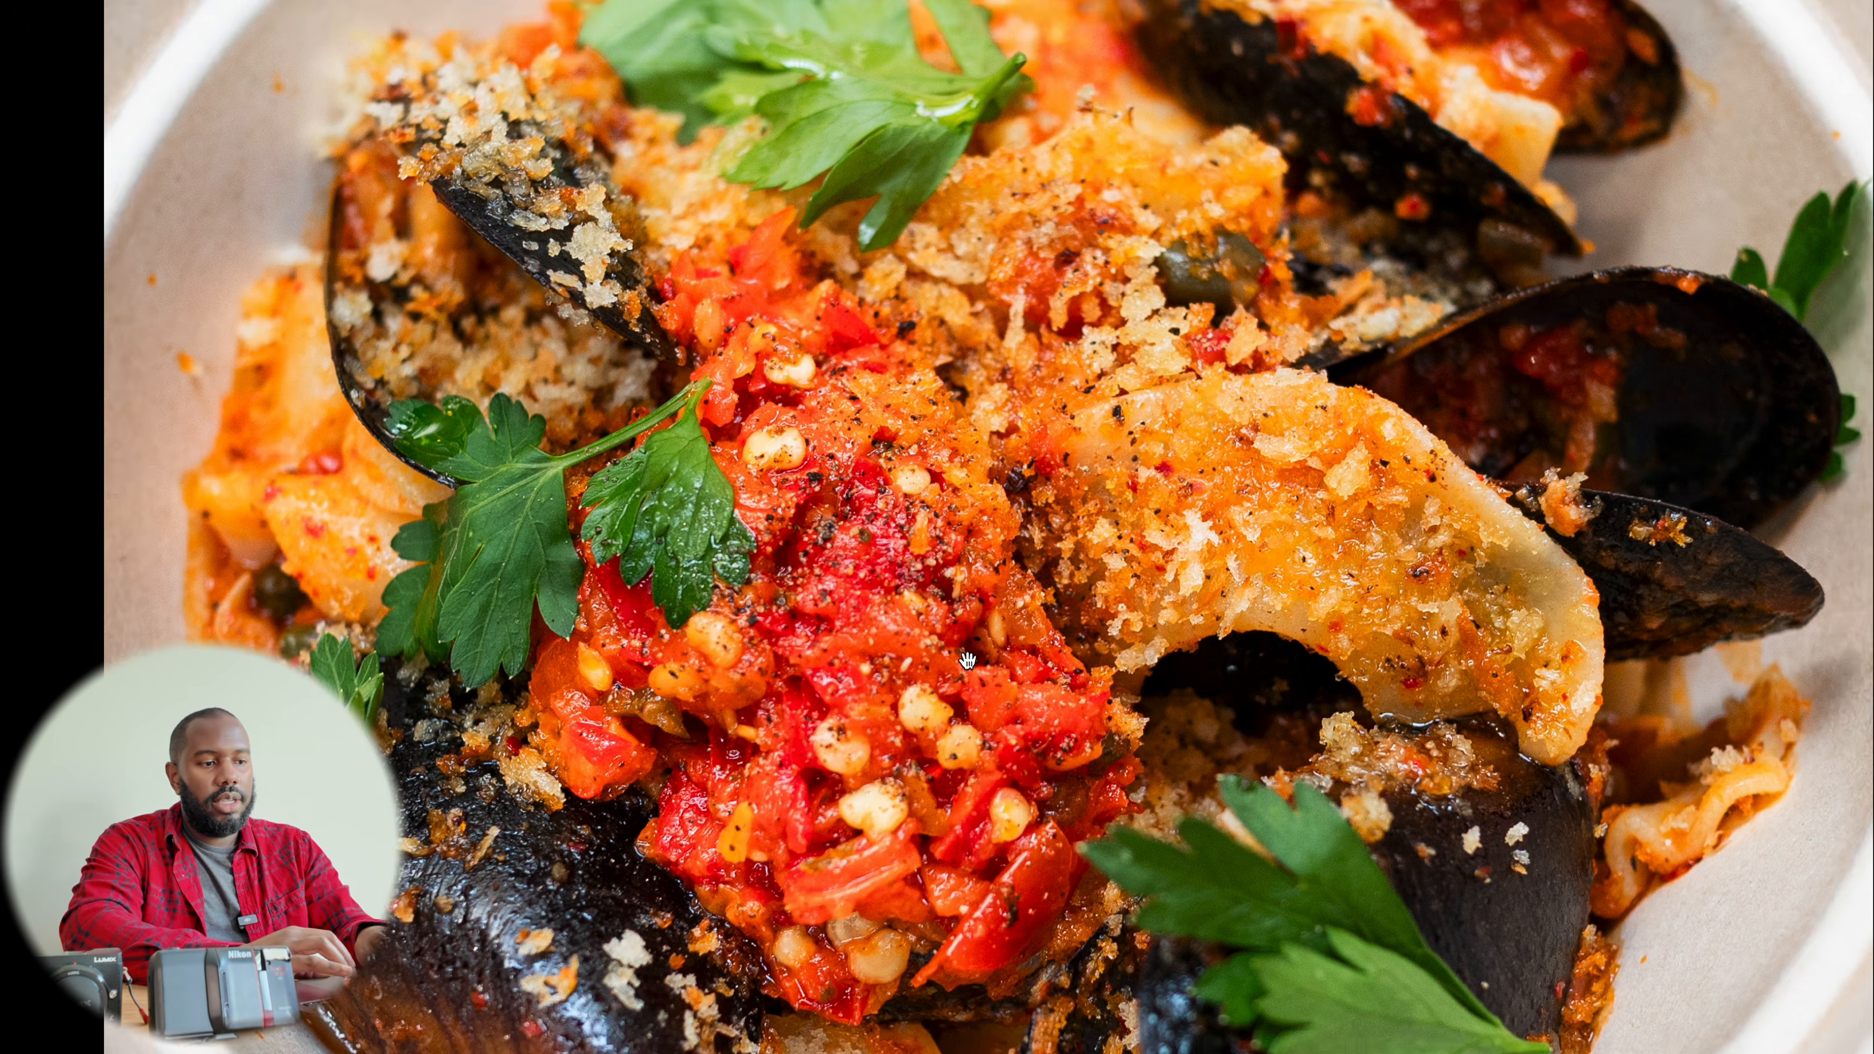
# Inspect the mussels photo full screen, zooming in on the food details and stepping between photos
pyautogui.click(970, 654)
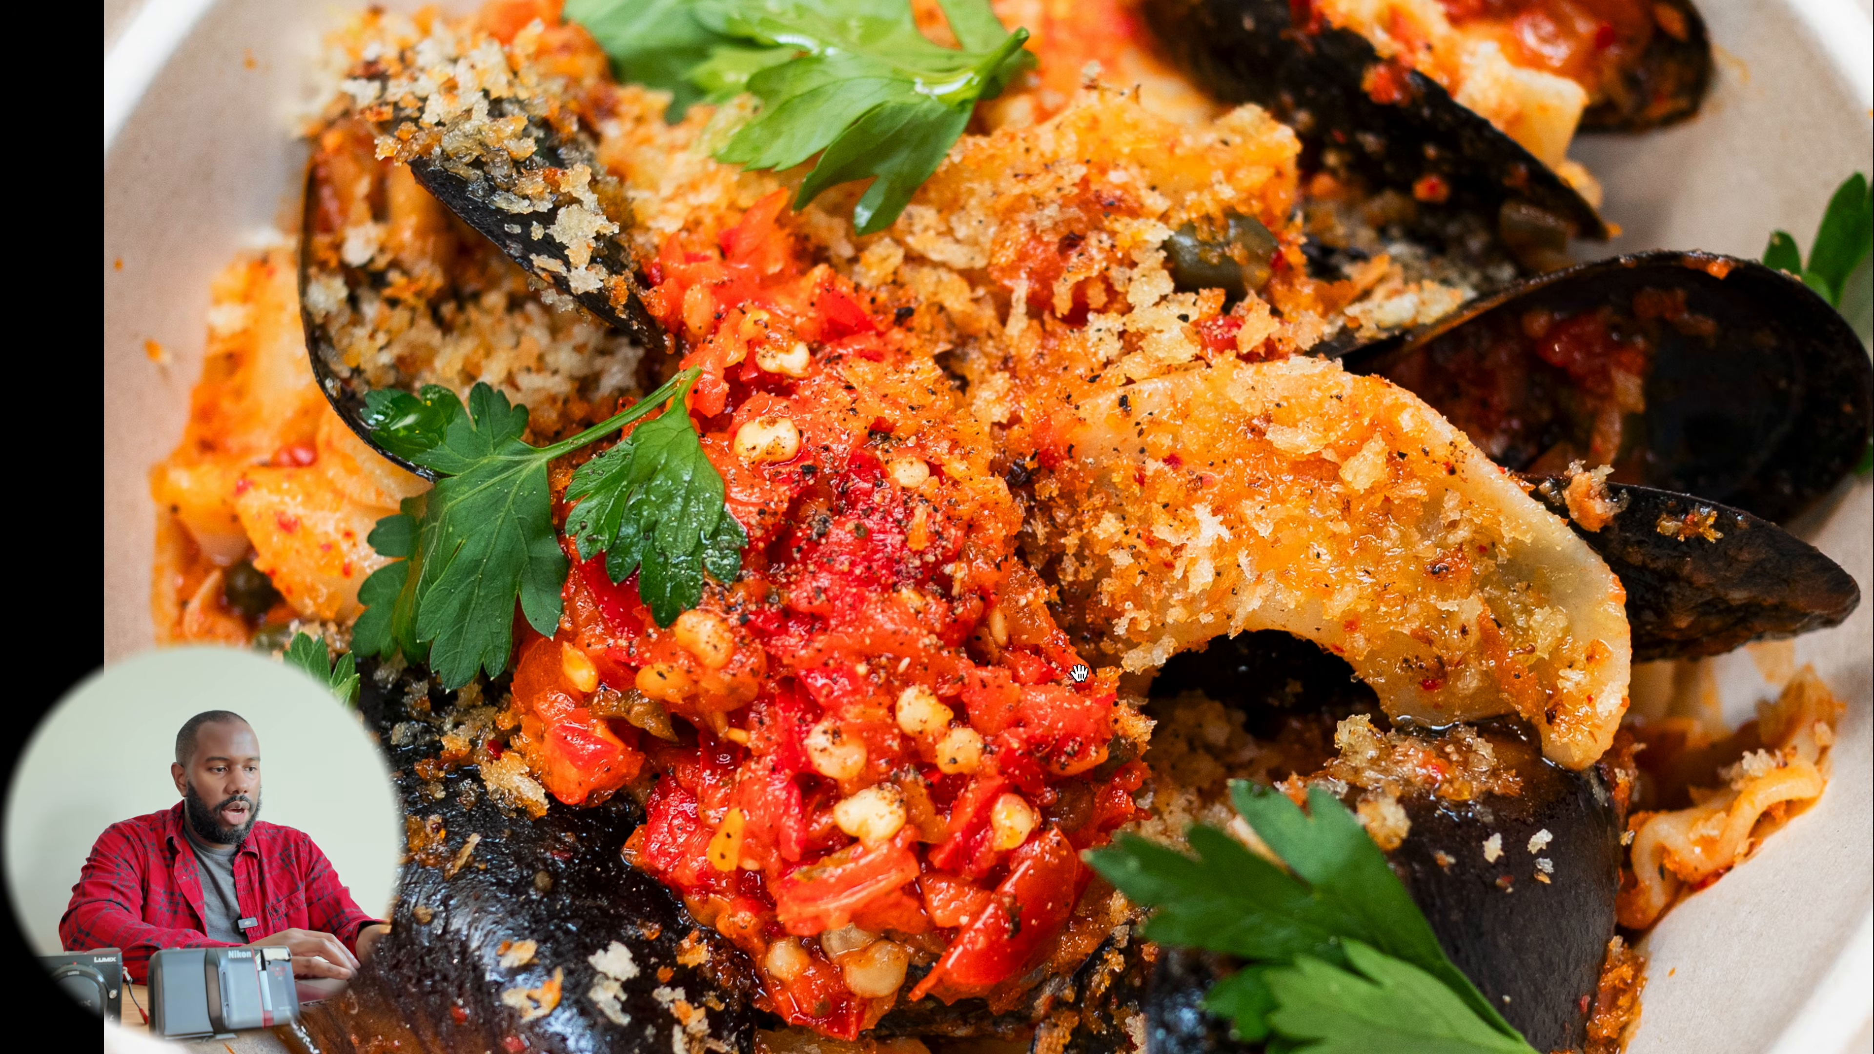
pyautogui.click(1059, 620)
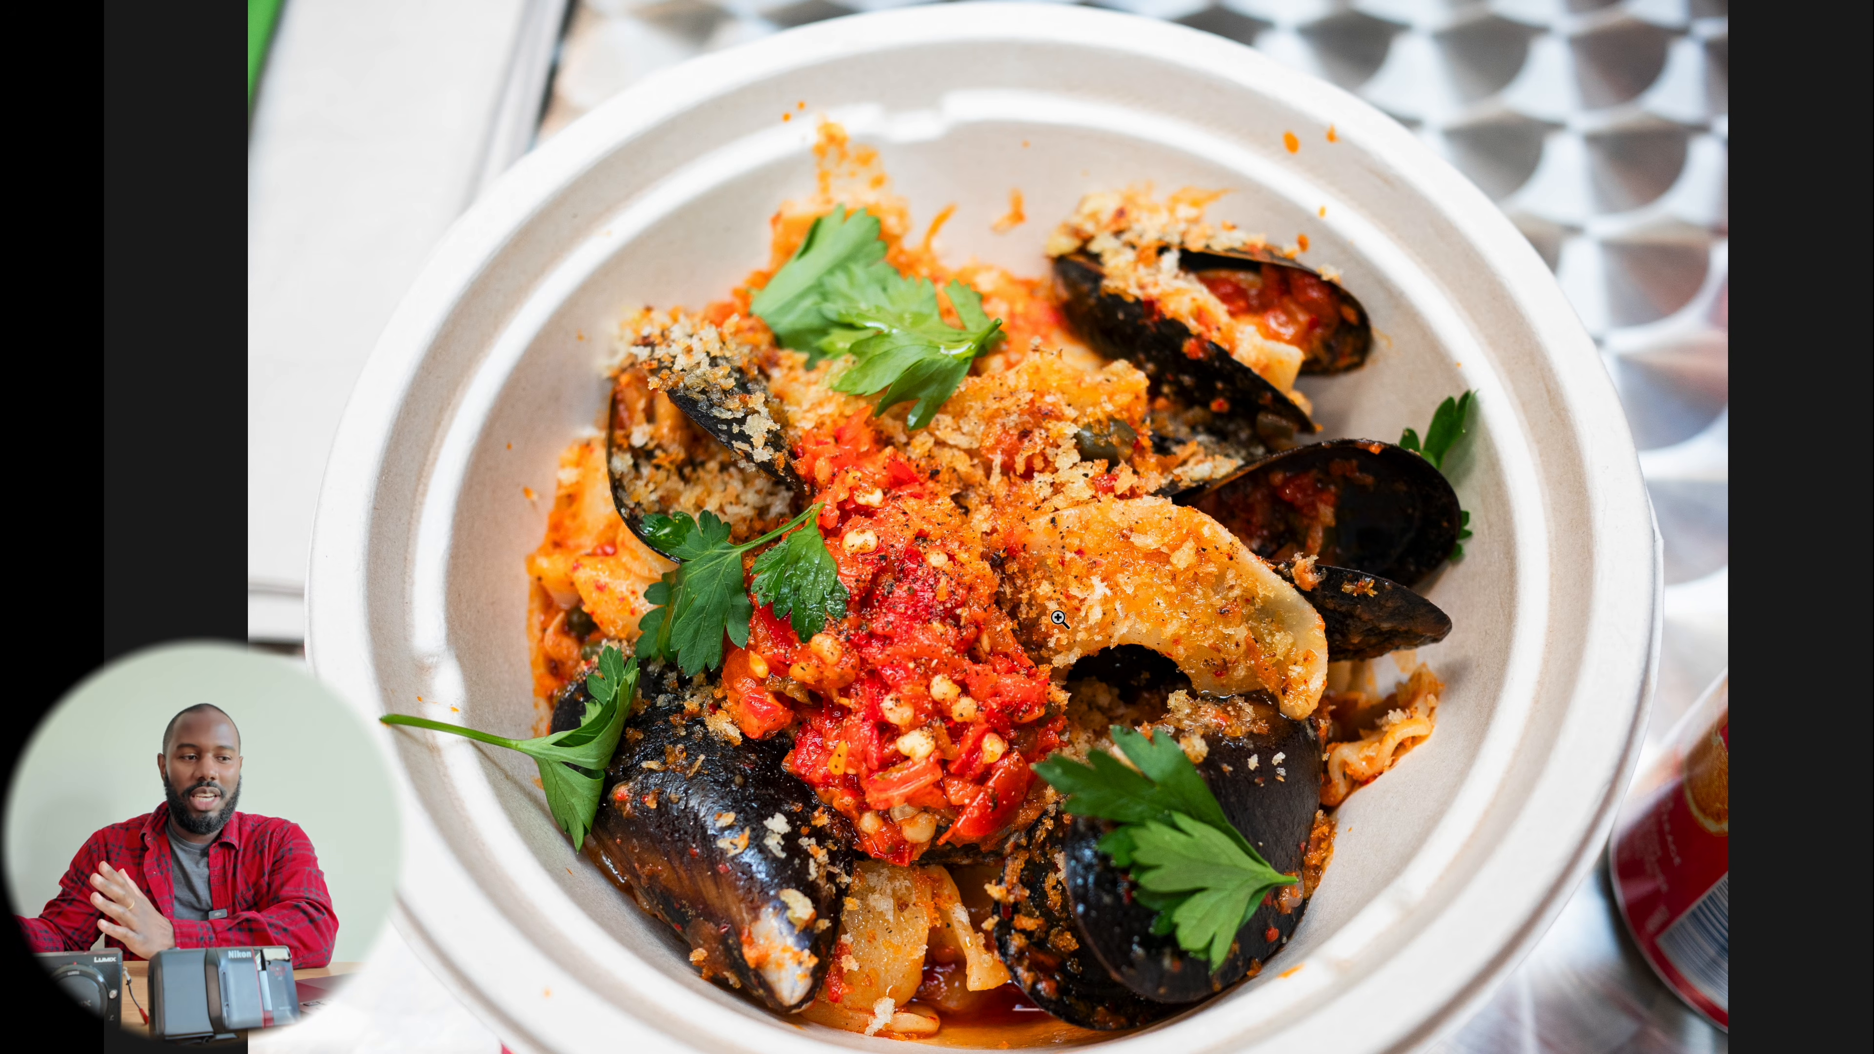
pyautogui.press('Right')
pyautogui.press('Left')
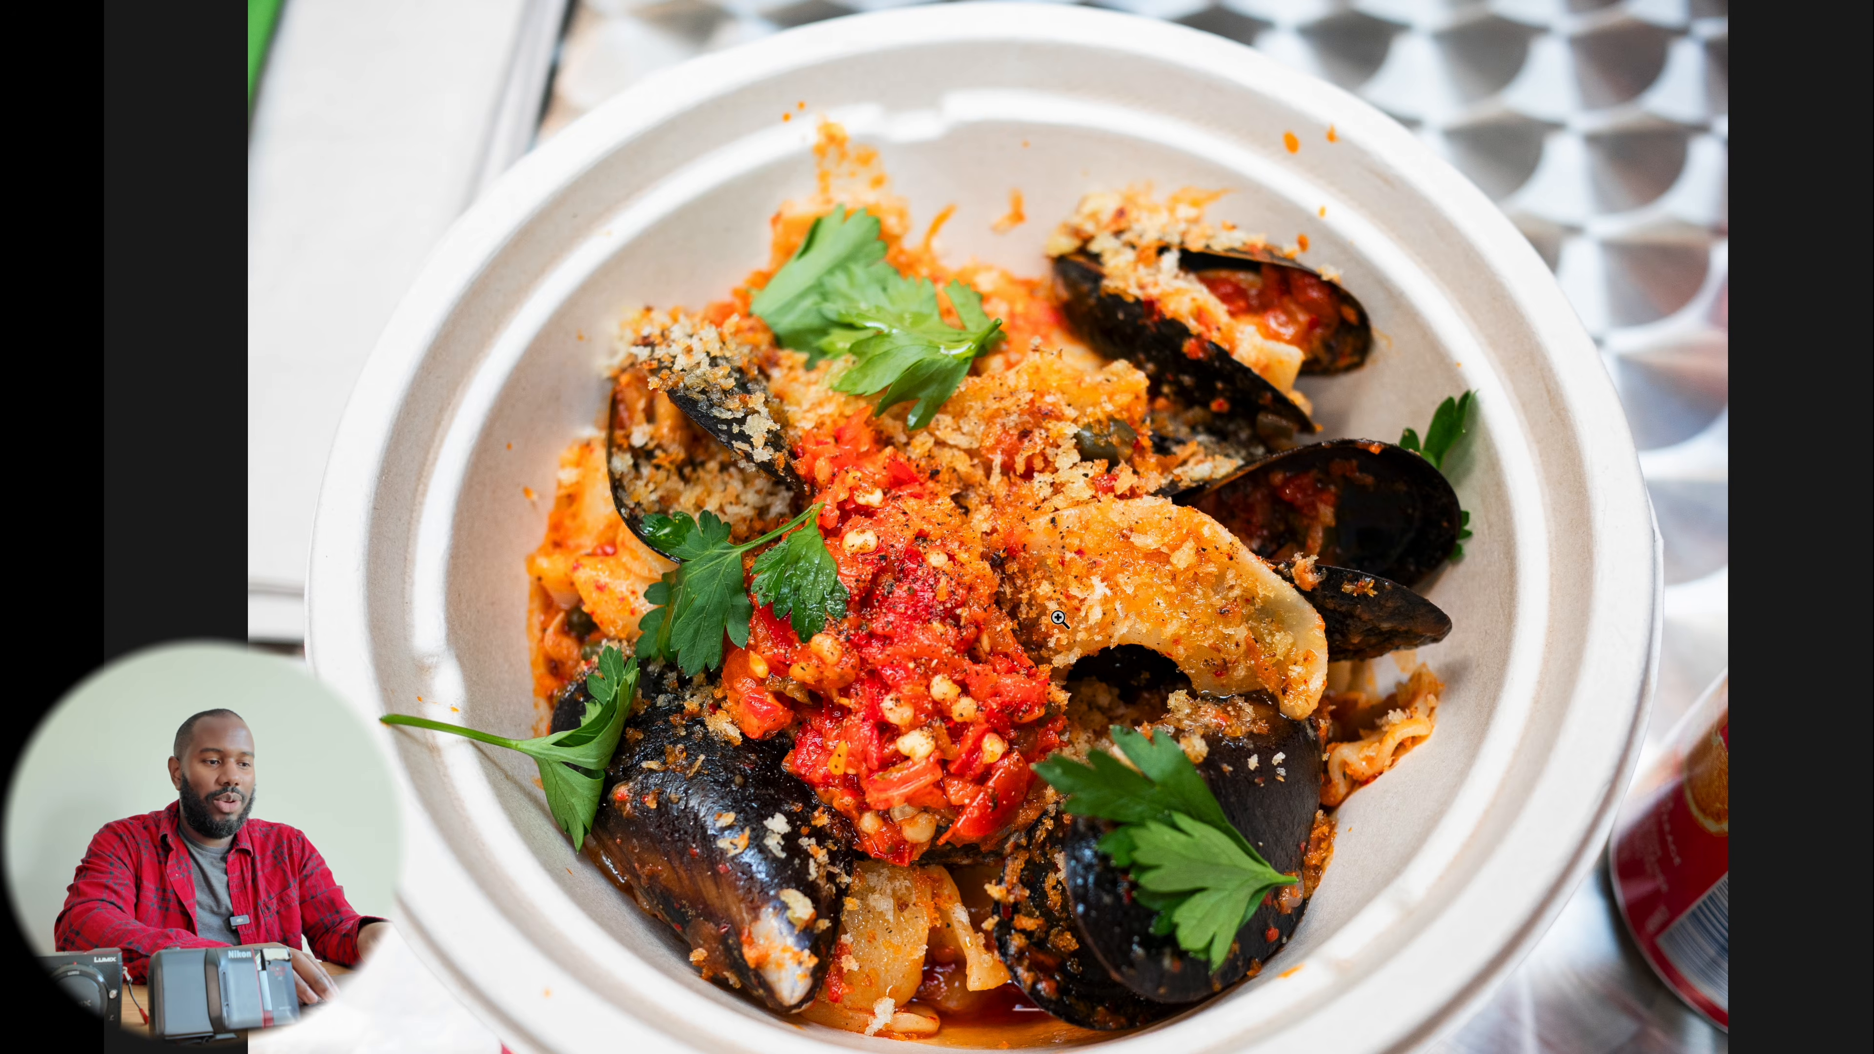
pyautogui.press('Left')
pyautogui.press('Right')
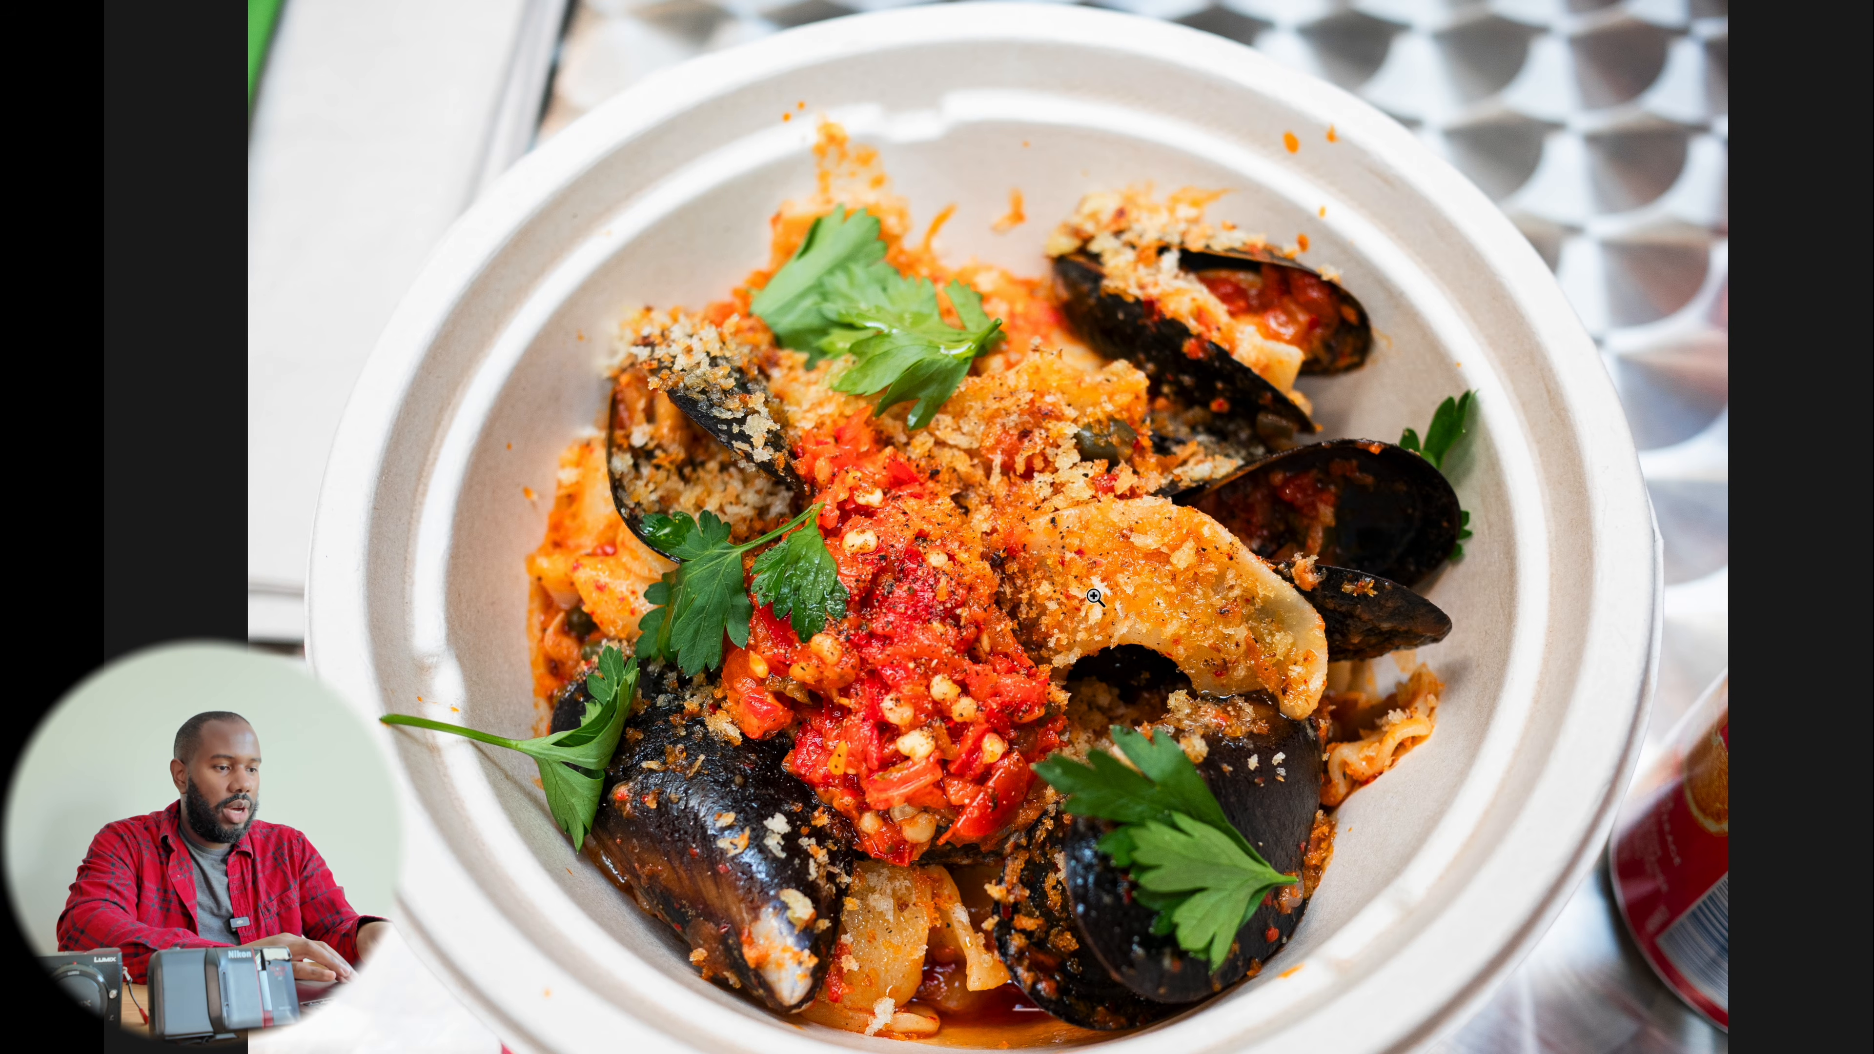
pyautogui.press('Escape')
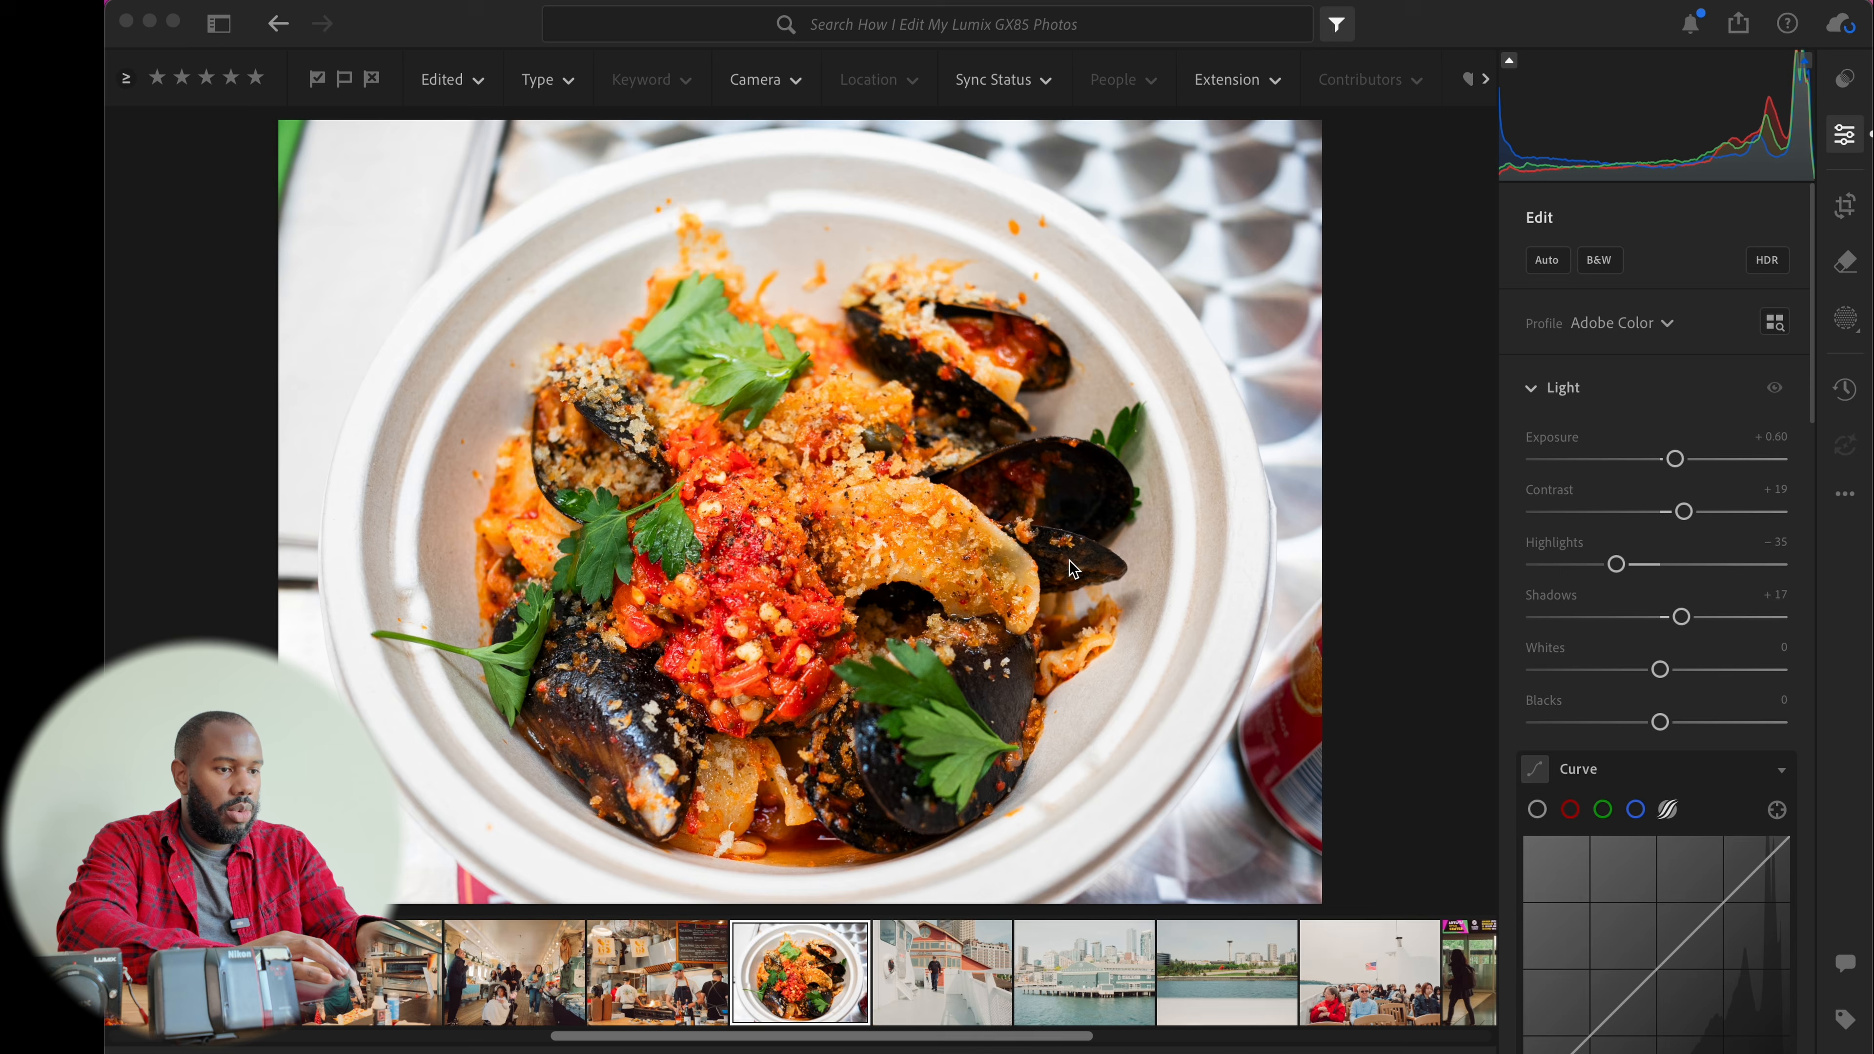
# Review the mussels photo's color mixer, effects, detail and optics settings
pyautogui.scroll(-10, 1691, 577)
pyautogui.scroll(-3, 1691, 577)
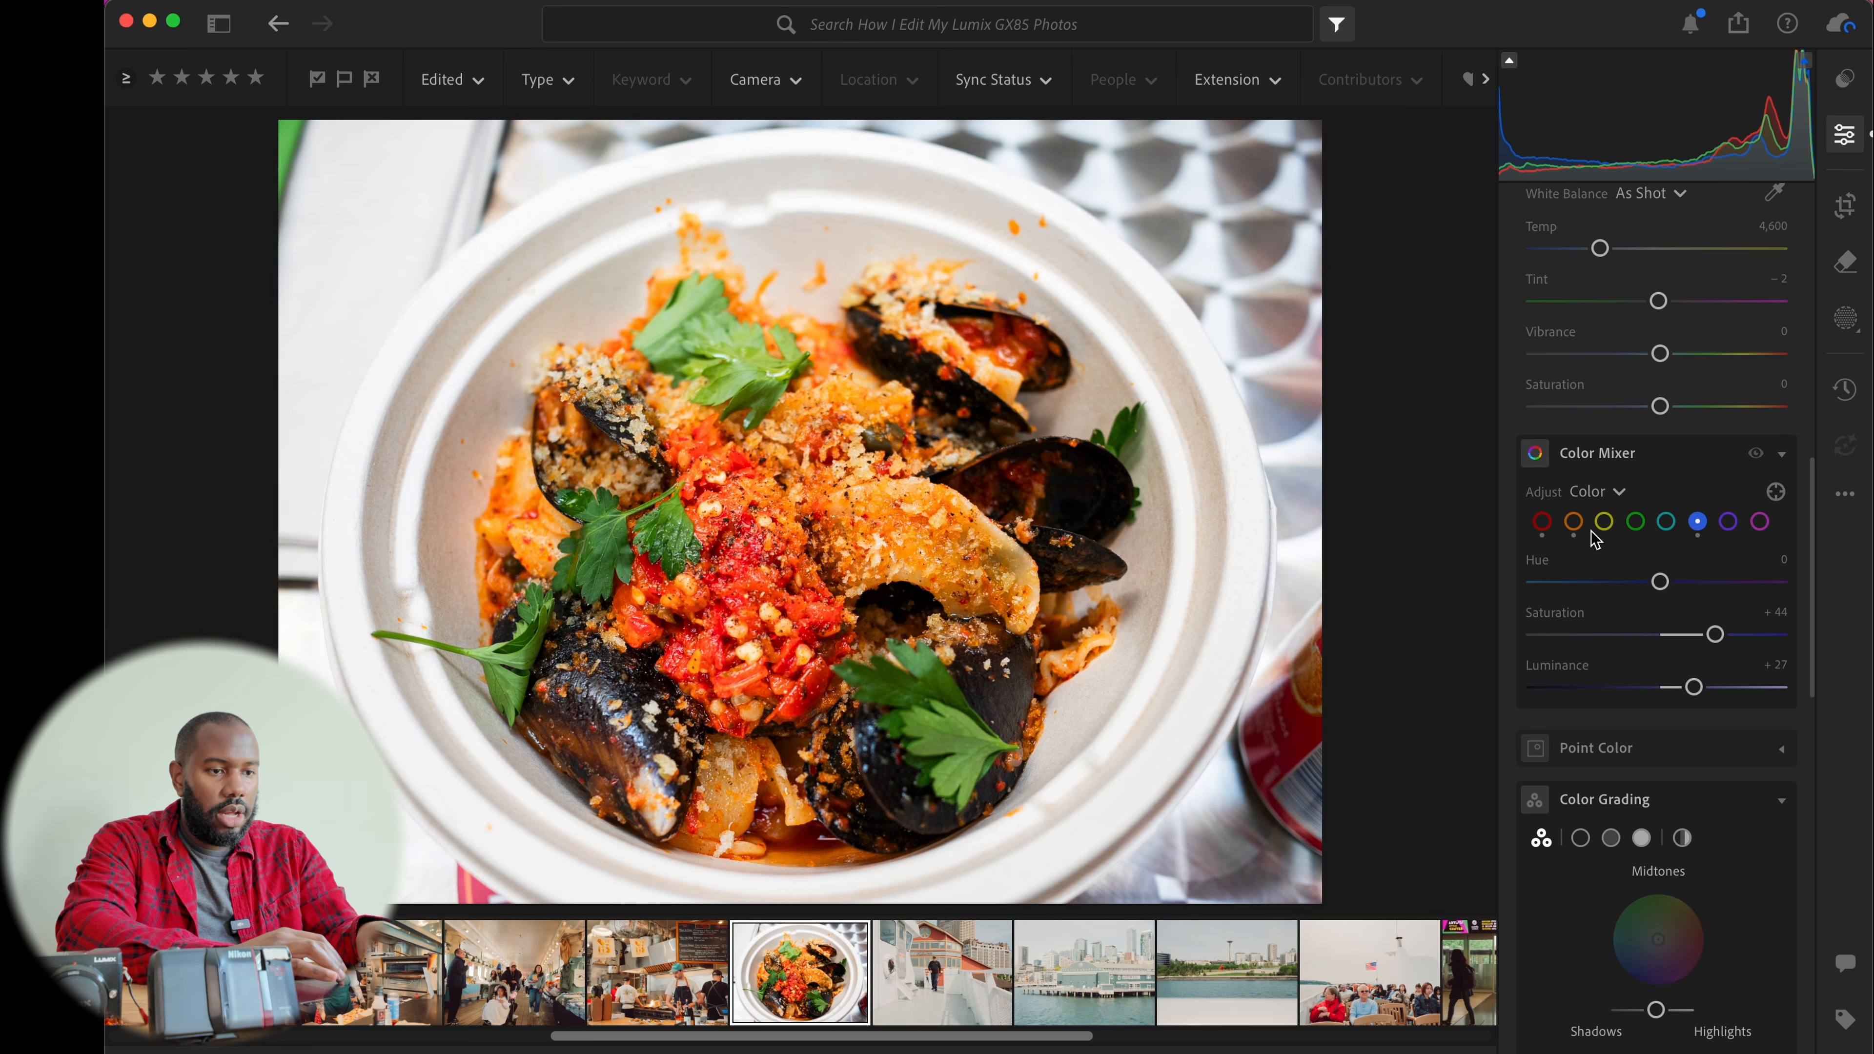
pyautogui.scroll(-1, 1672, 626)
pyautogui.scroll(-8, 1672, 626)
pyautogui.scroll(-1, 1672, 626)
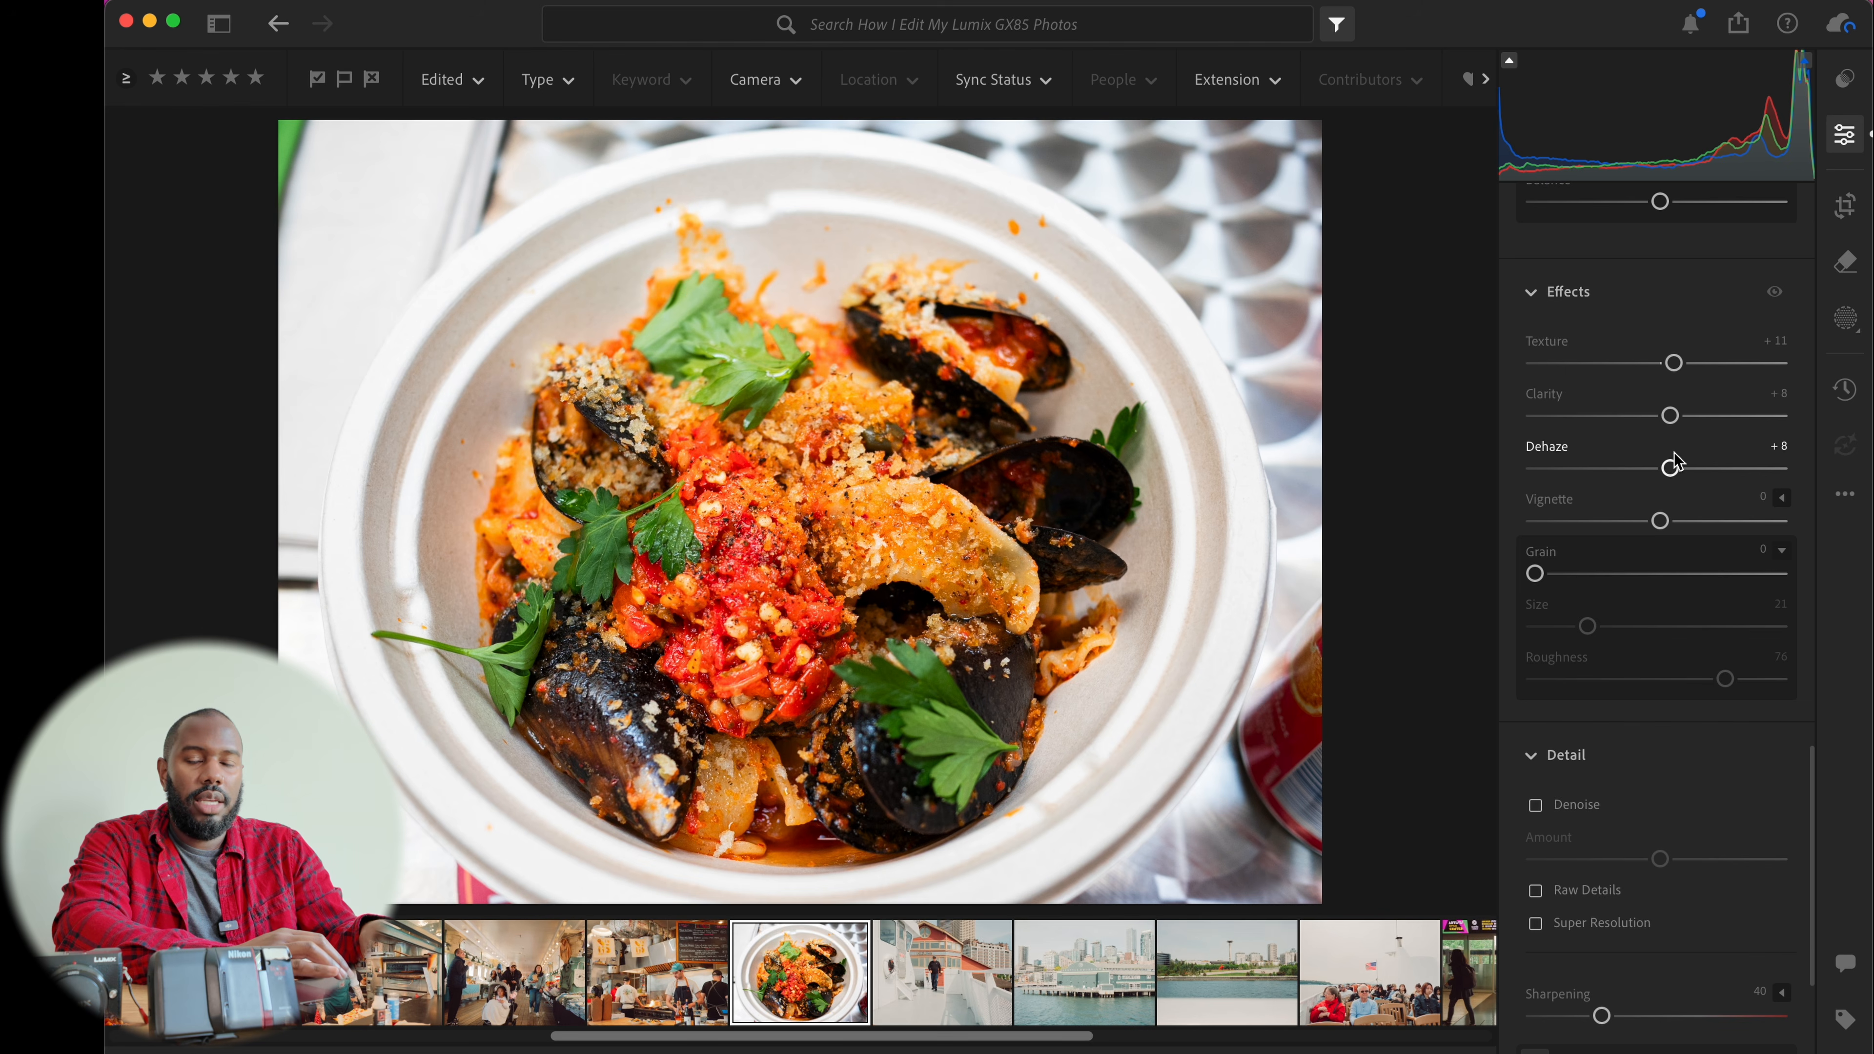
pyautogui.scroll(-6, 1674, 461)
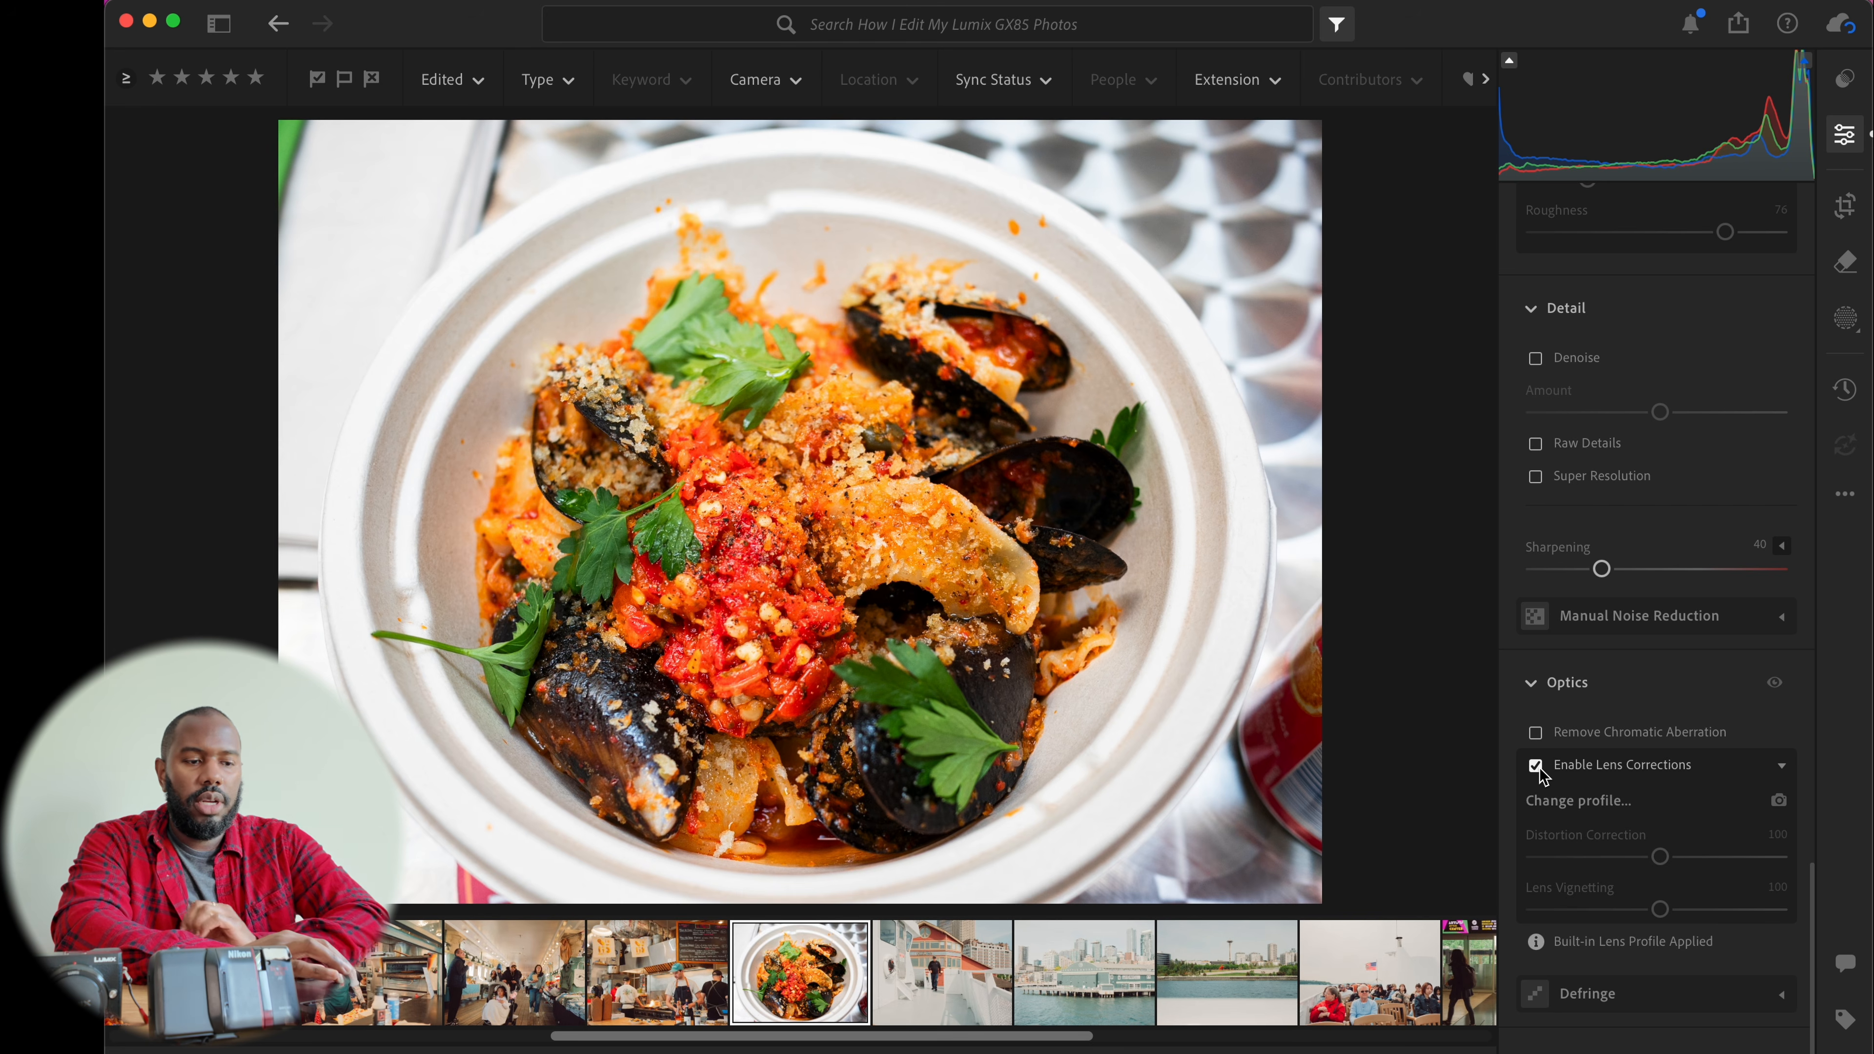
pyautogui.moveTo(1543, 775)
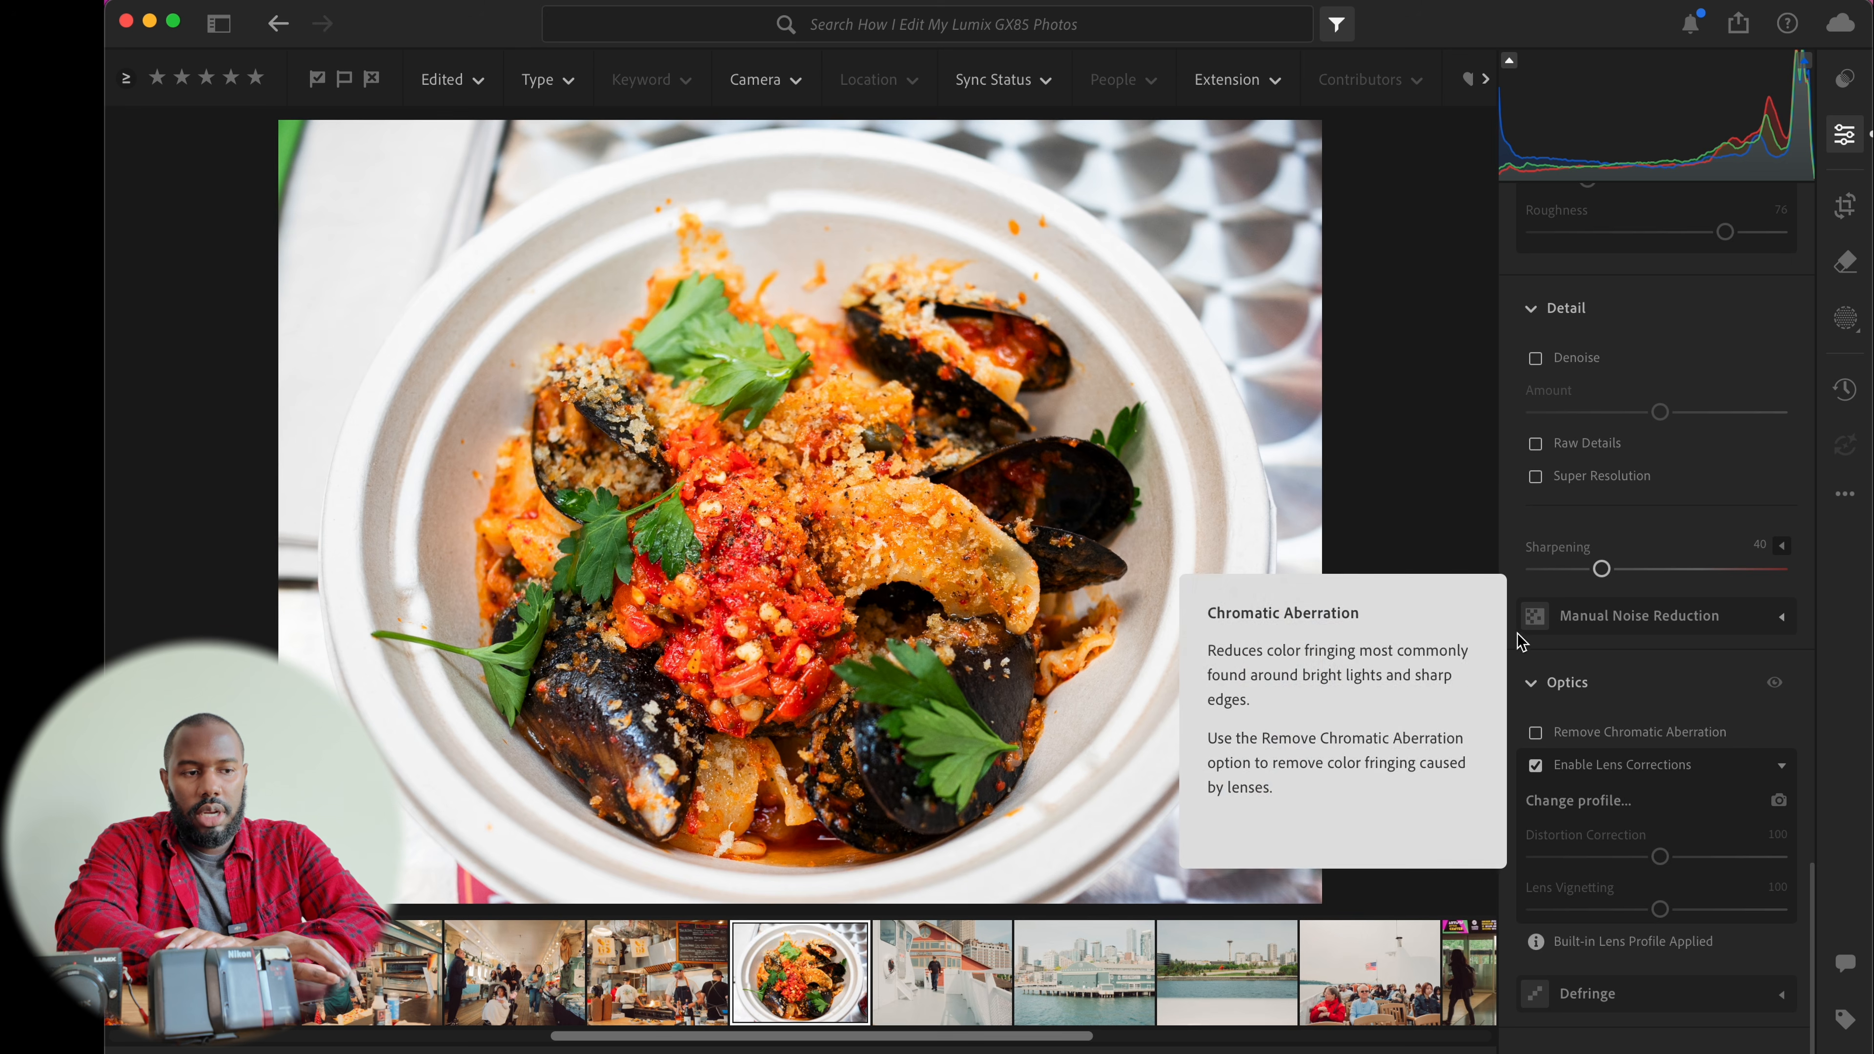
pyautogui.moveTo(1537, 561)
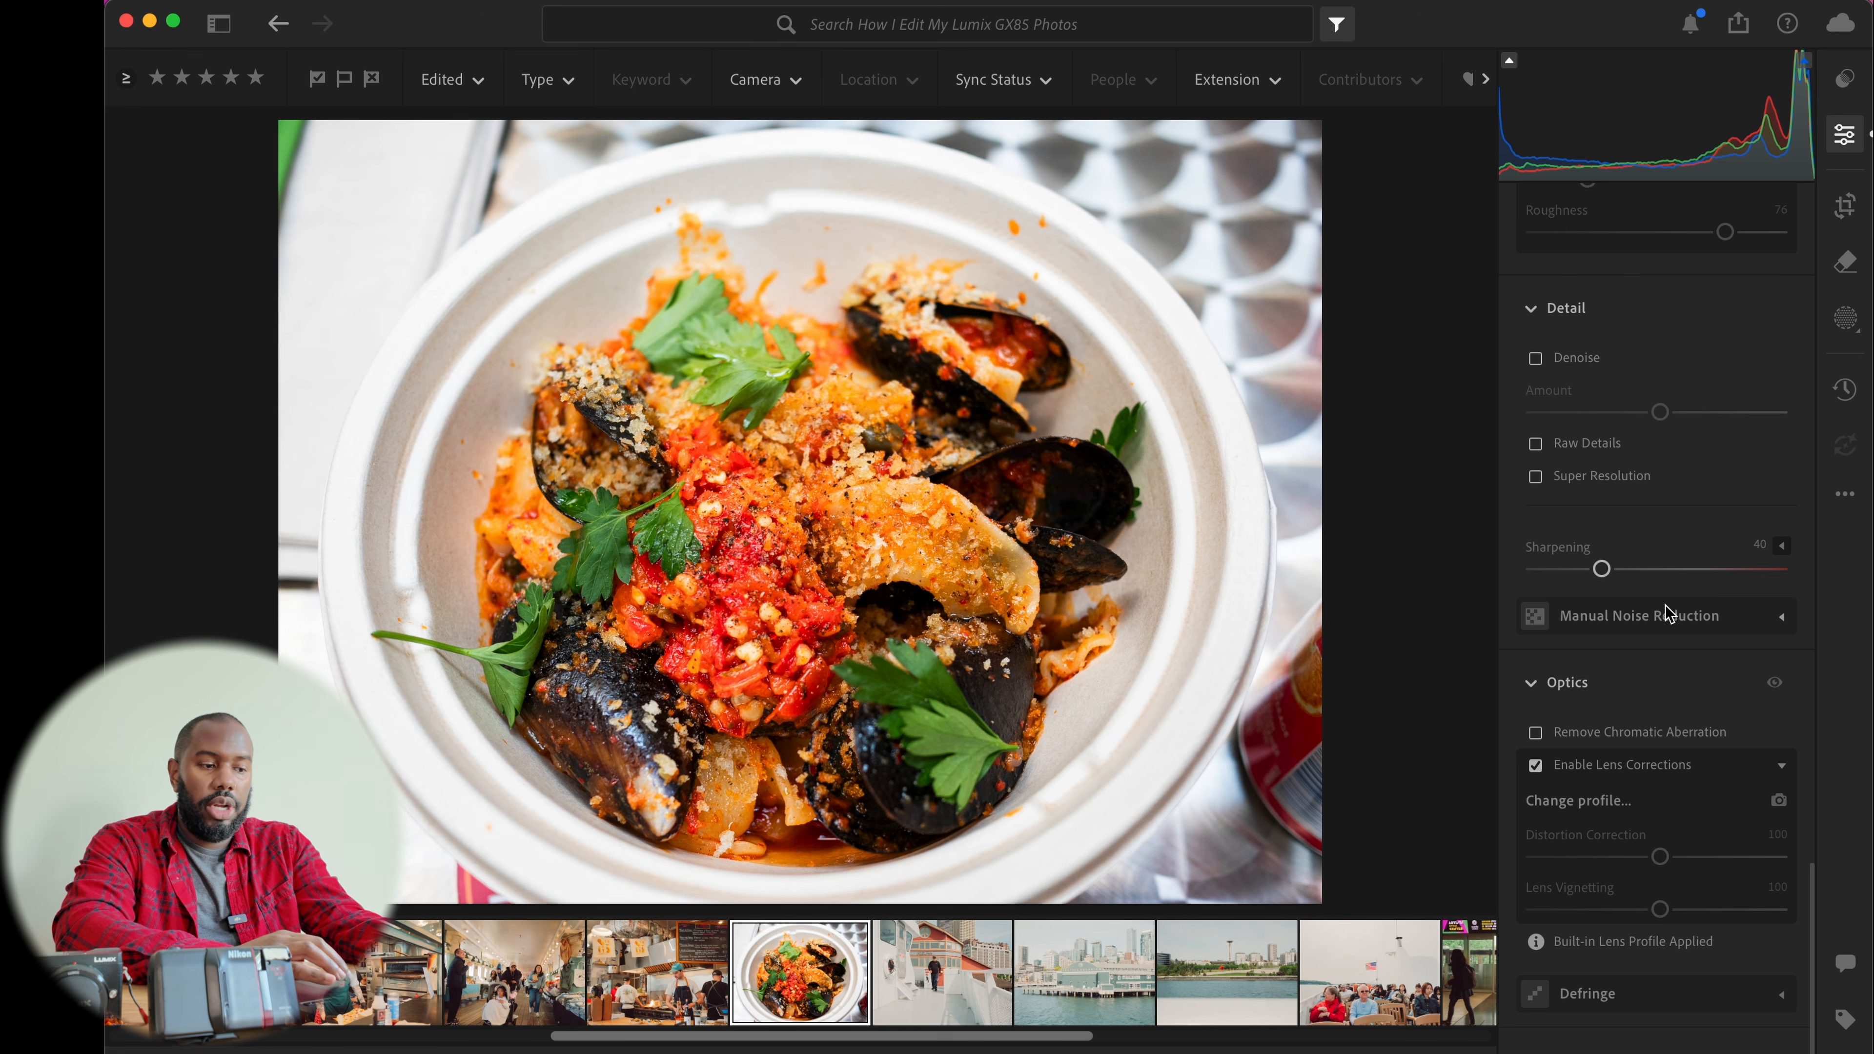
# Open the profile list to look over the available profiles without changing it
pyautogui.scroll(15, 1669, 613)
pyautogui.click(1664, 324)
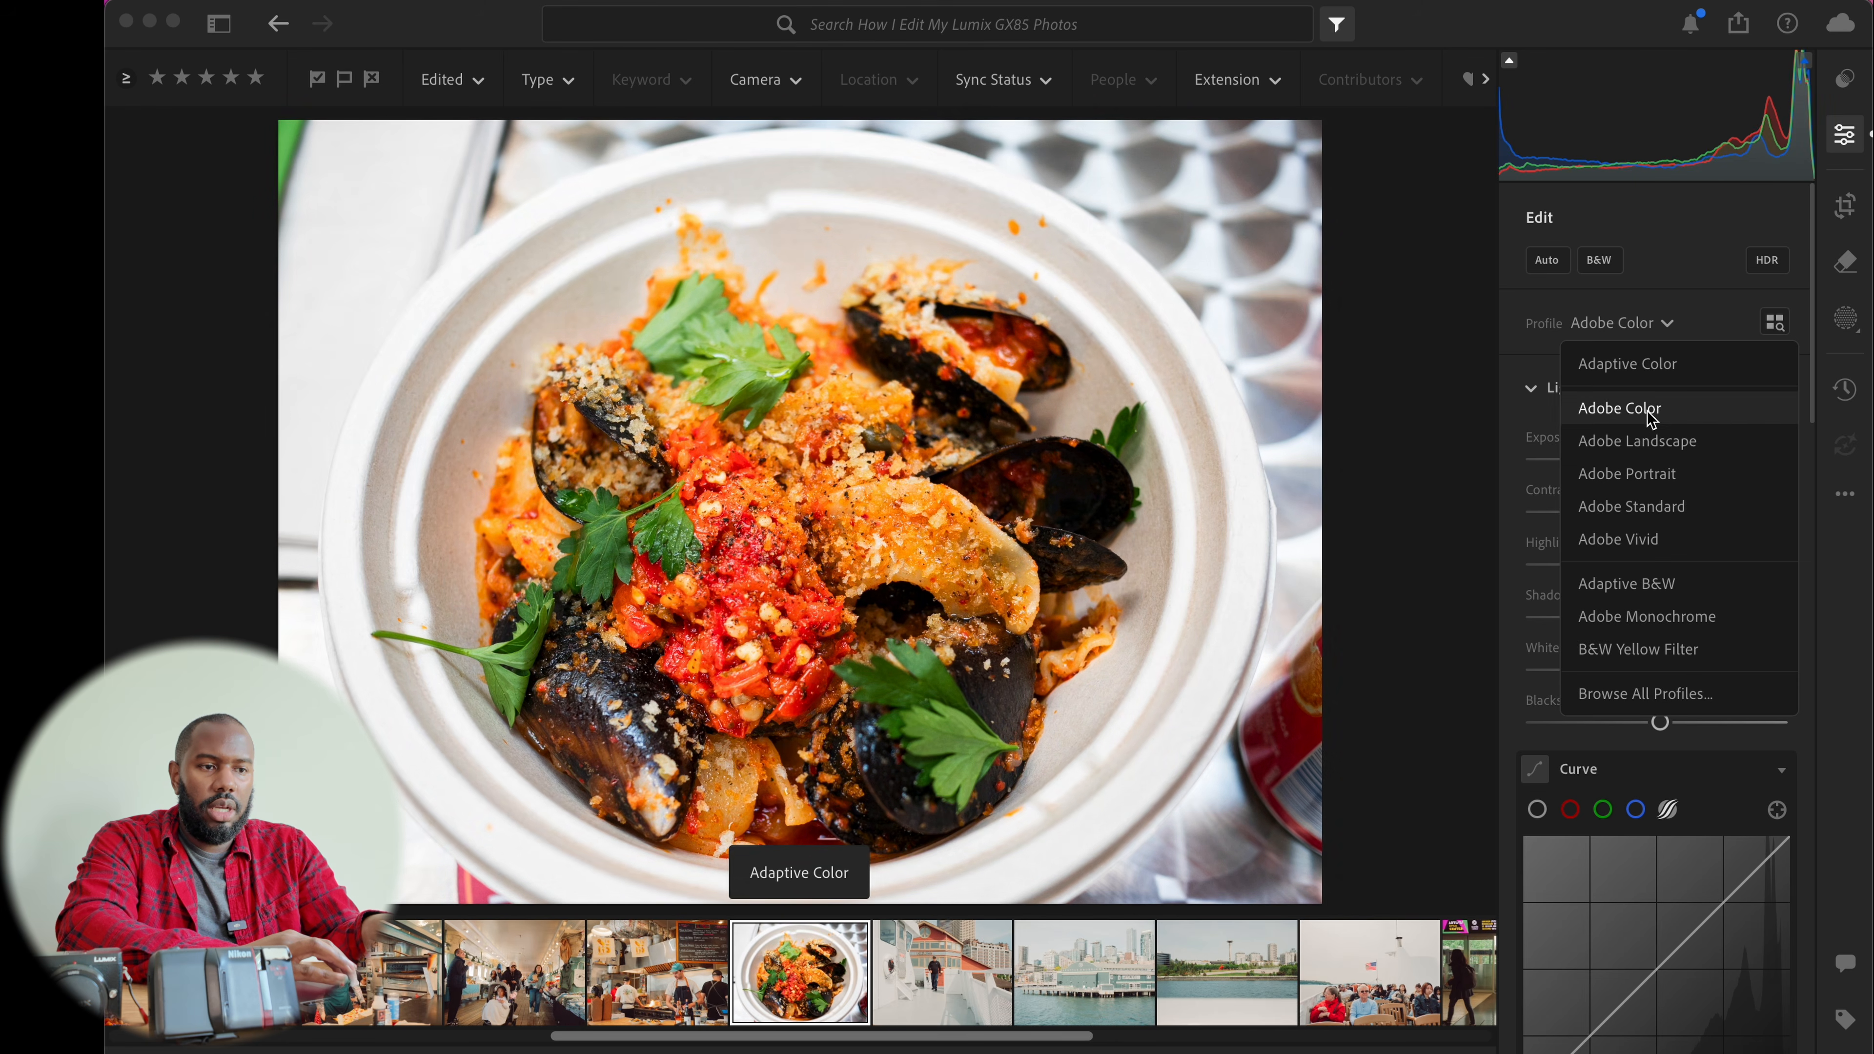
pyautogui.click(1669, 327)
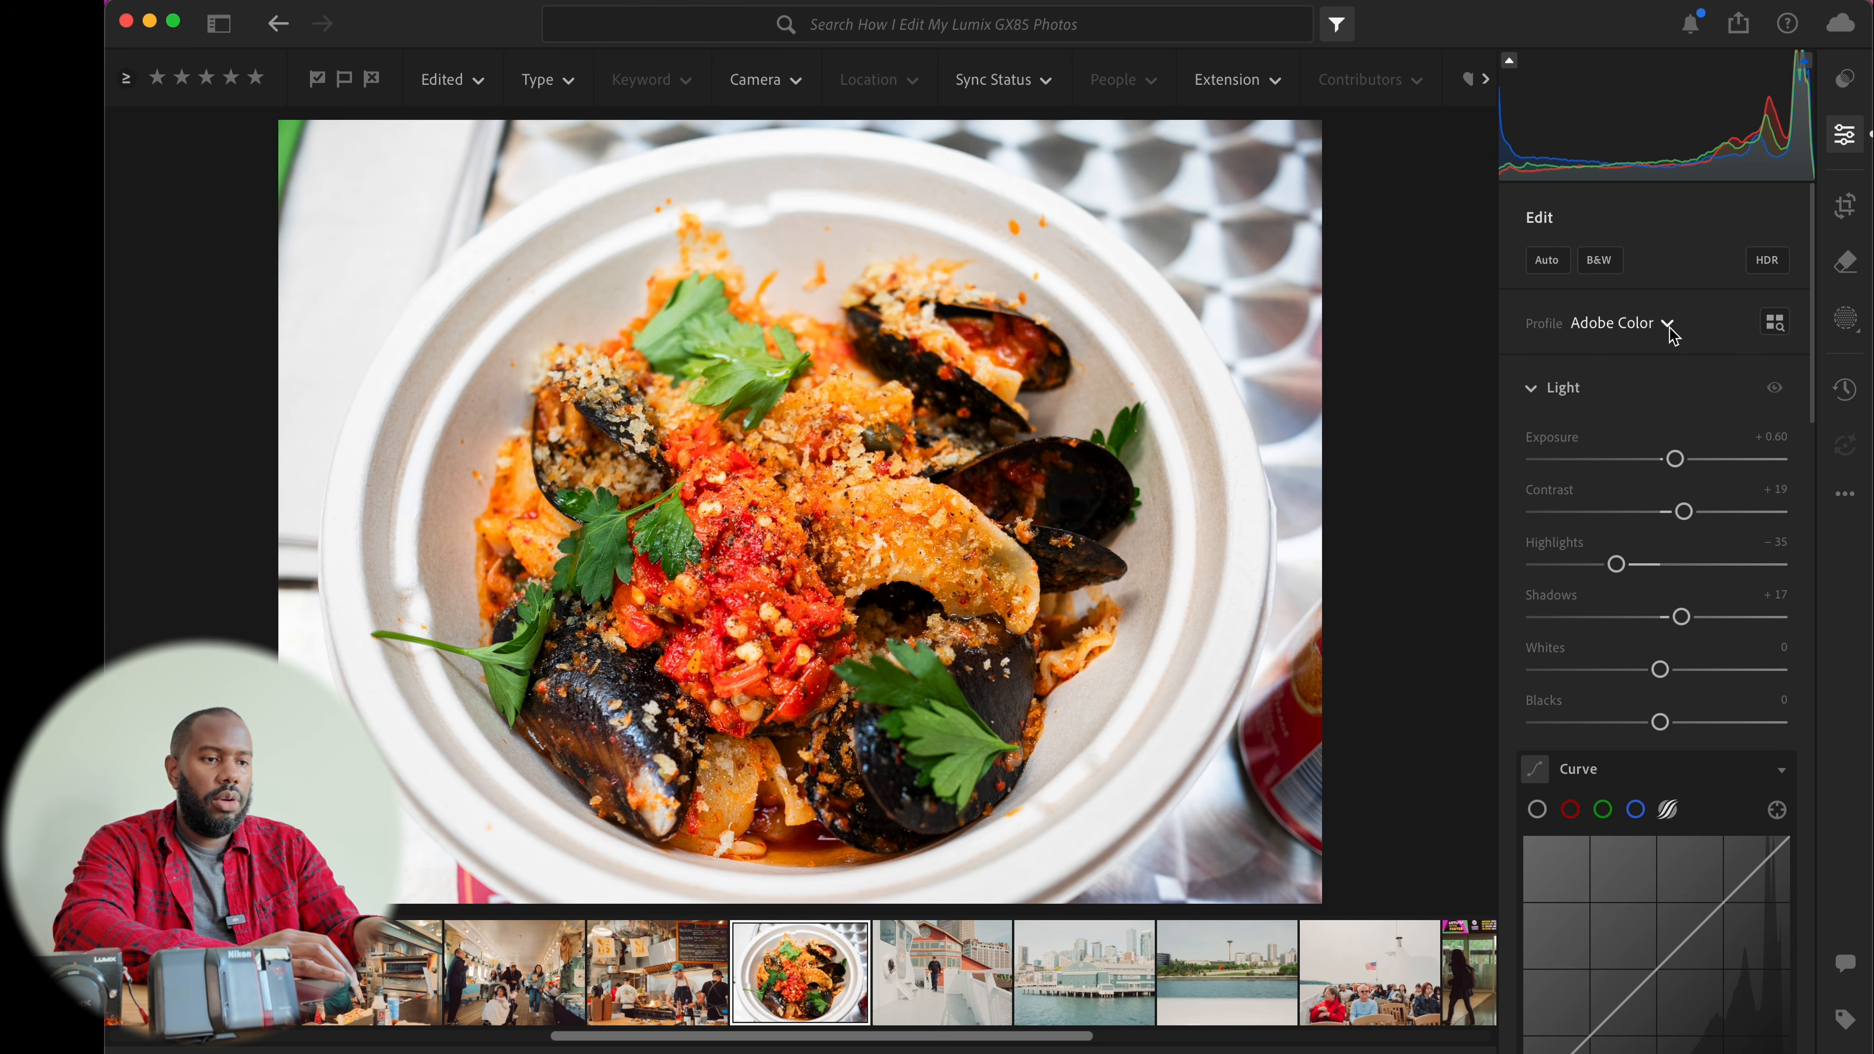
pyautogui.click(1669, 327)
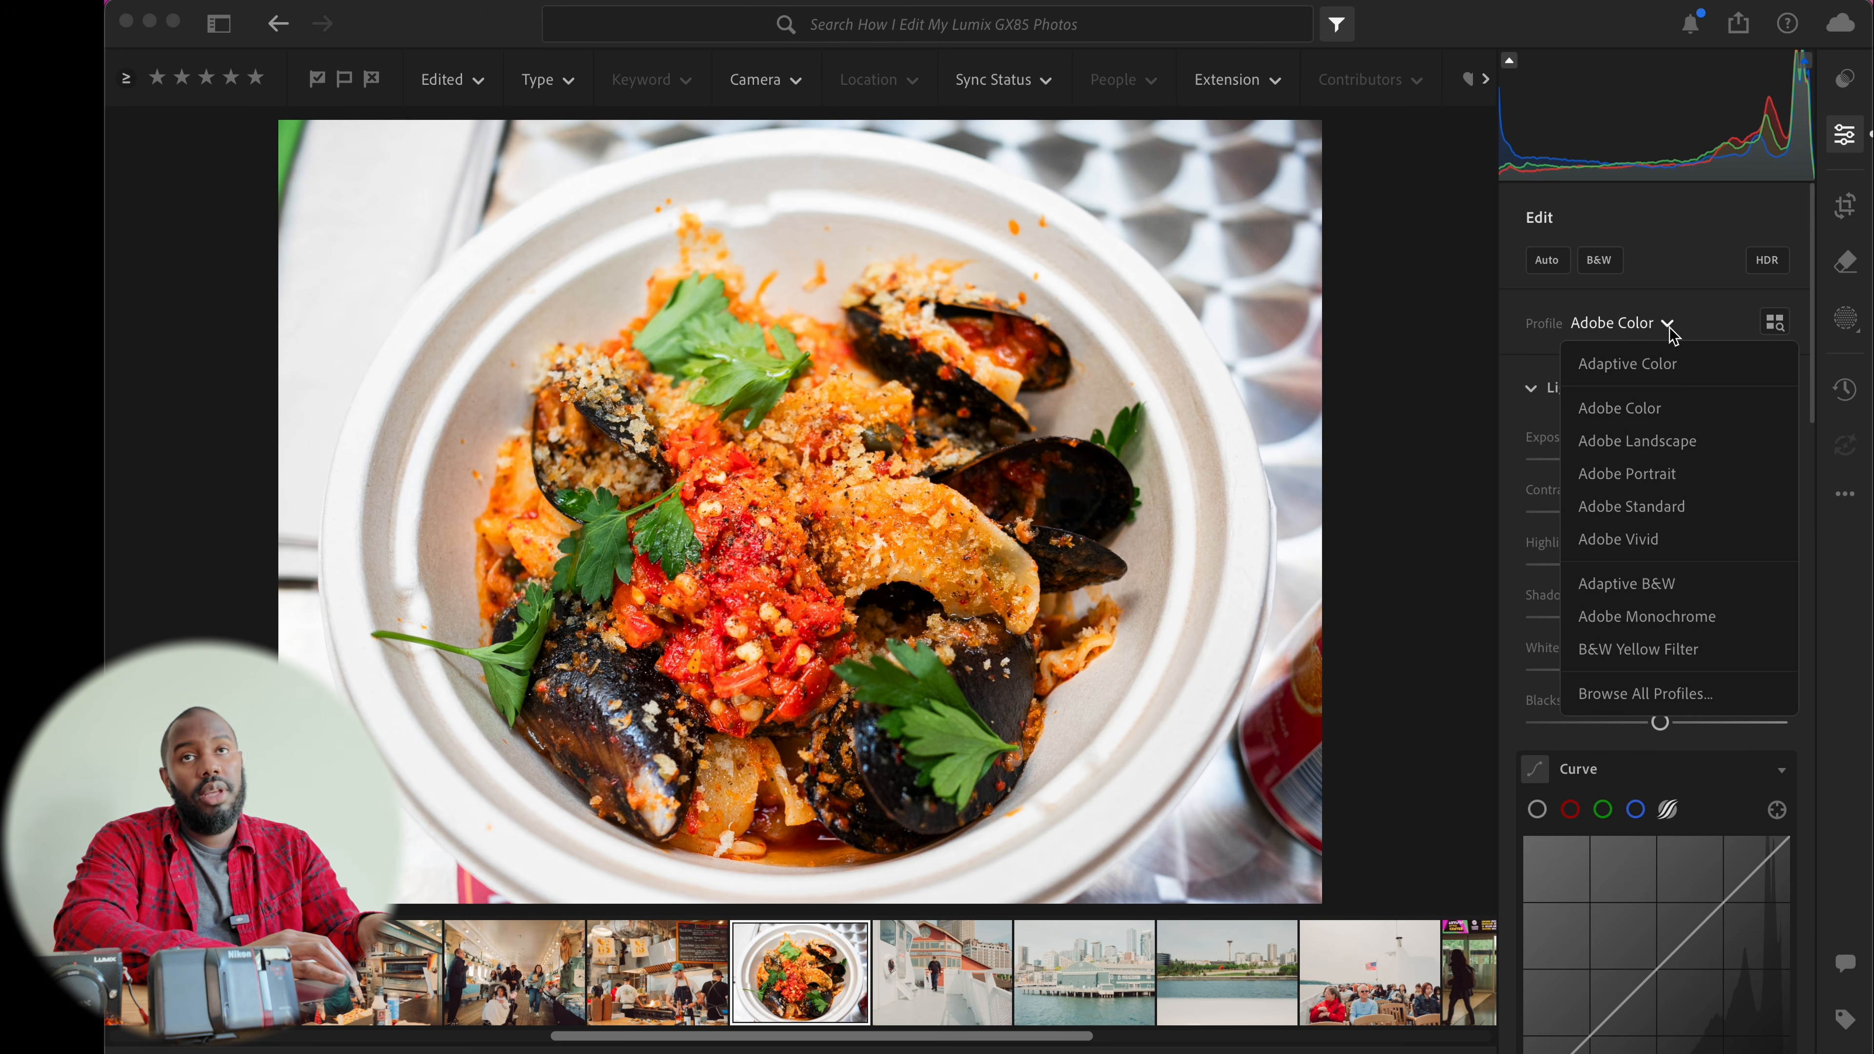
pyautogui.click(1668, 327)
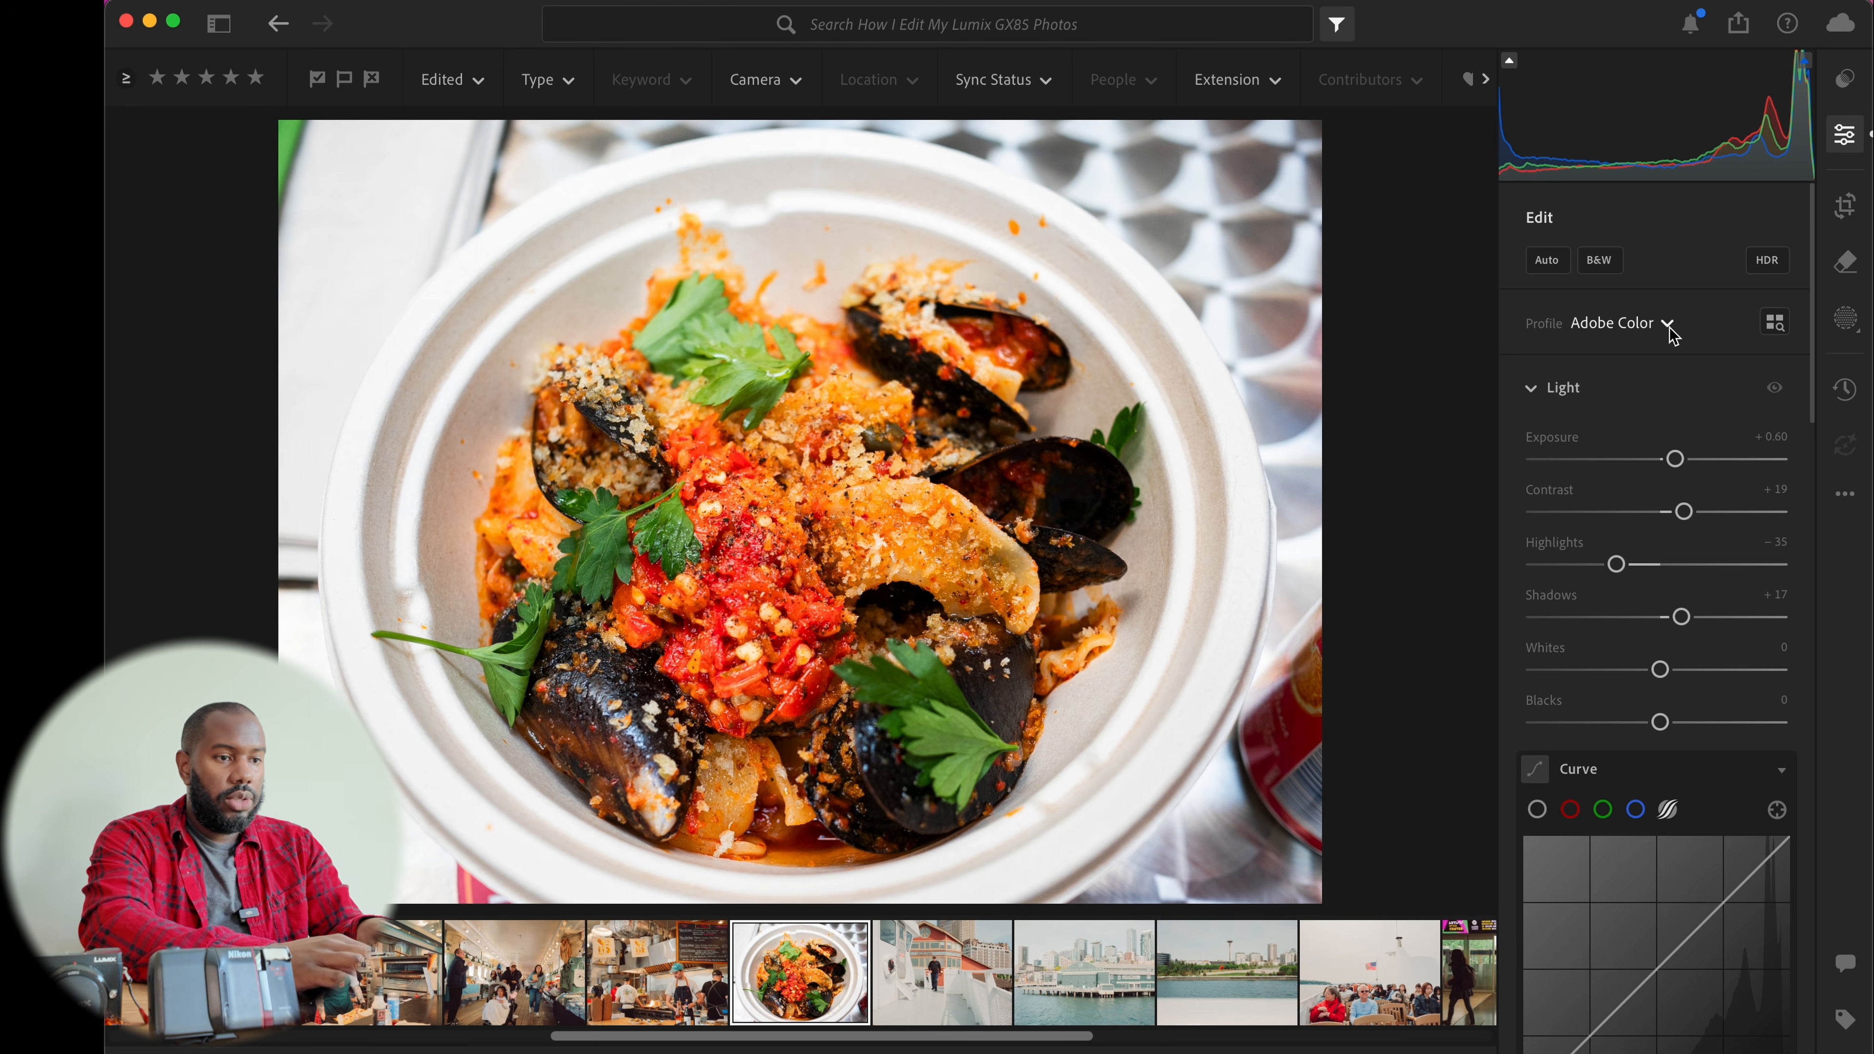
pyautogui.press('m')
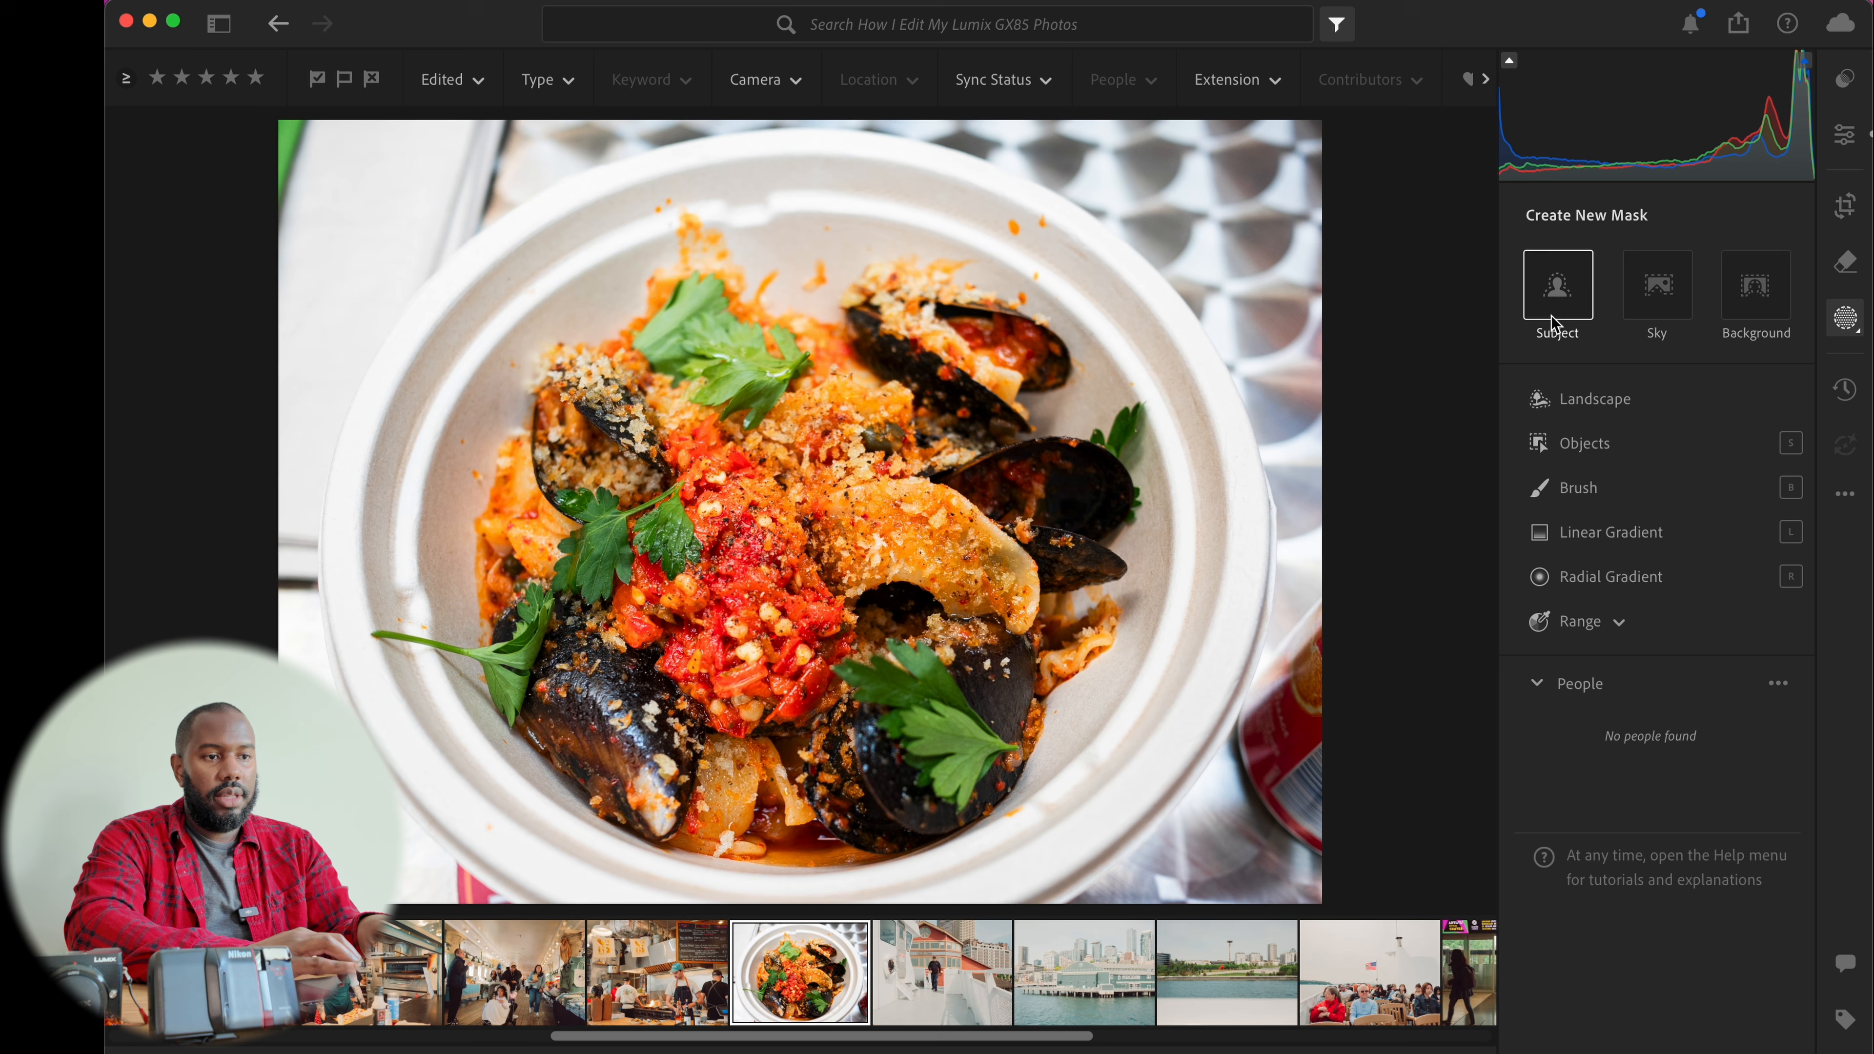
pyautogui.press('h')
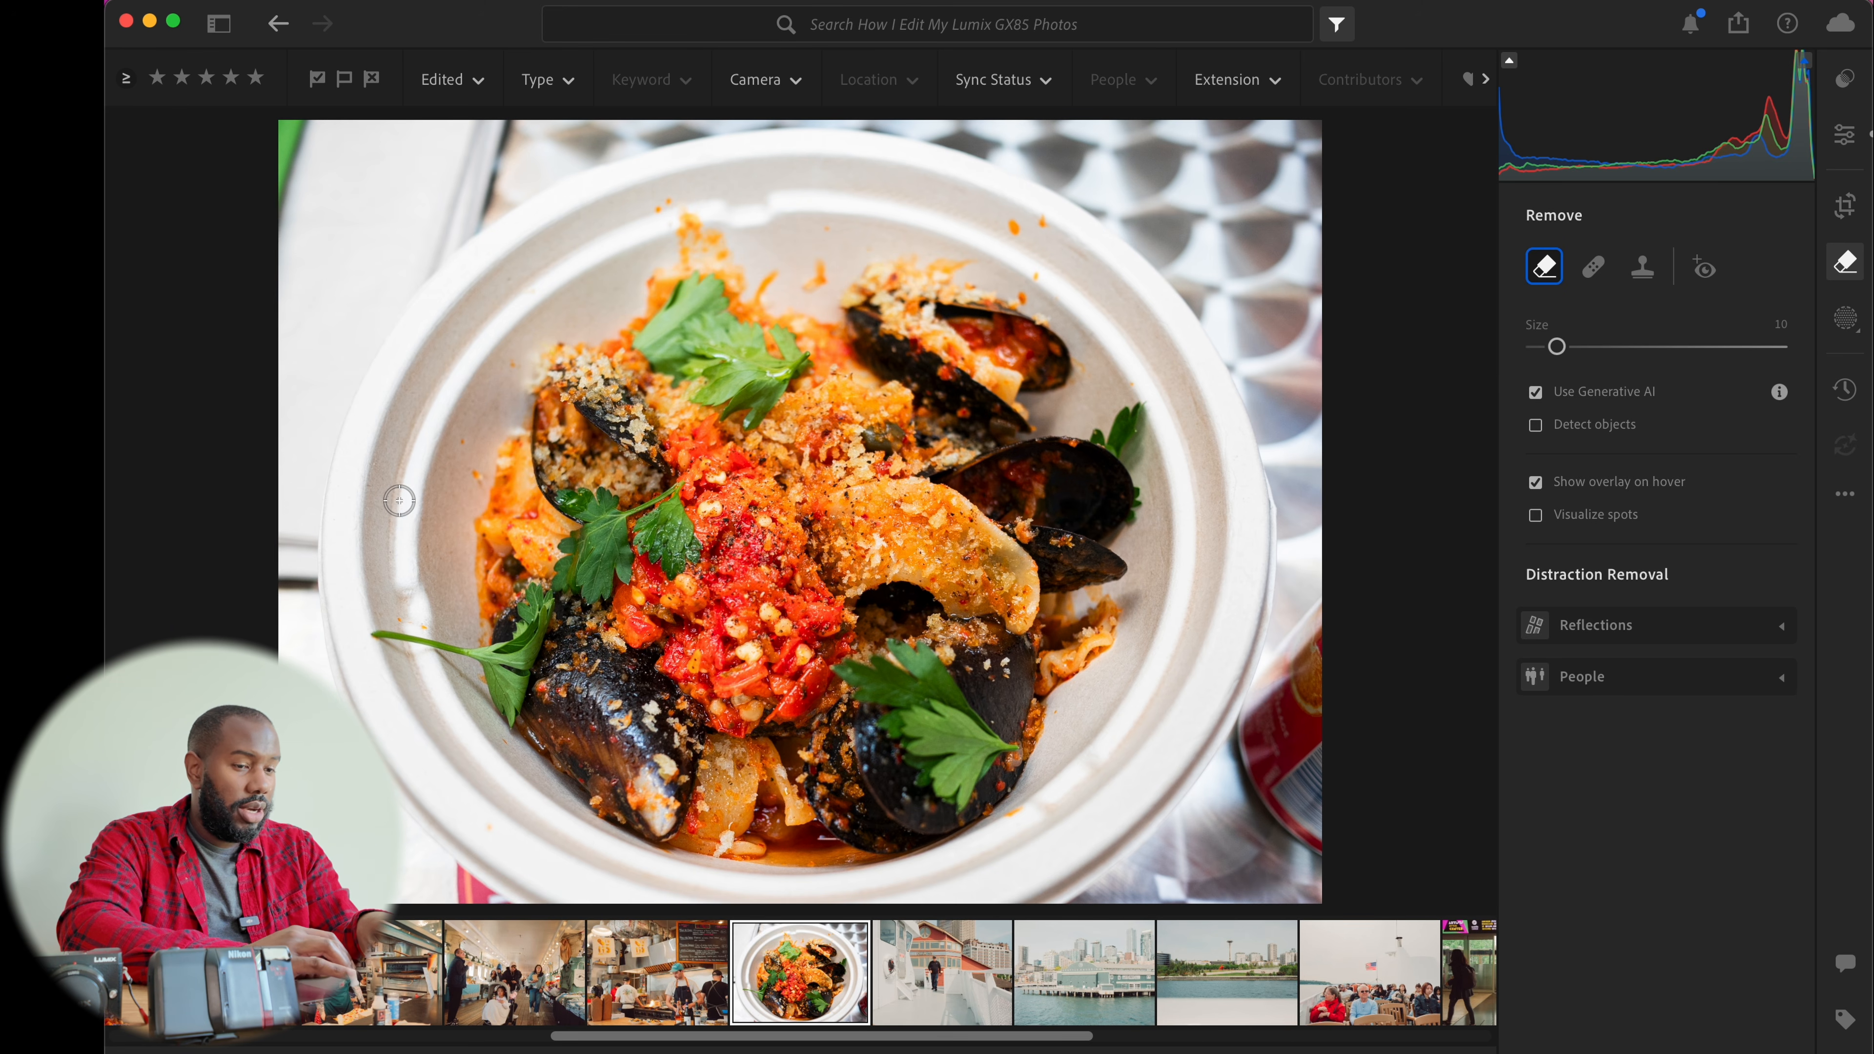
pyautogui.press('e')
# Browse through the following photos up to the glass exhibit museum photo
pyautogui.press('Right')
pyautogui.press('Right')
pyautogui.press('Right')
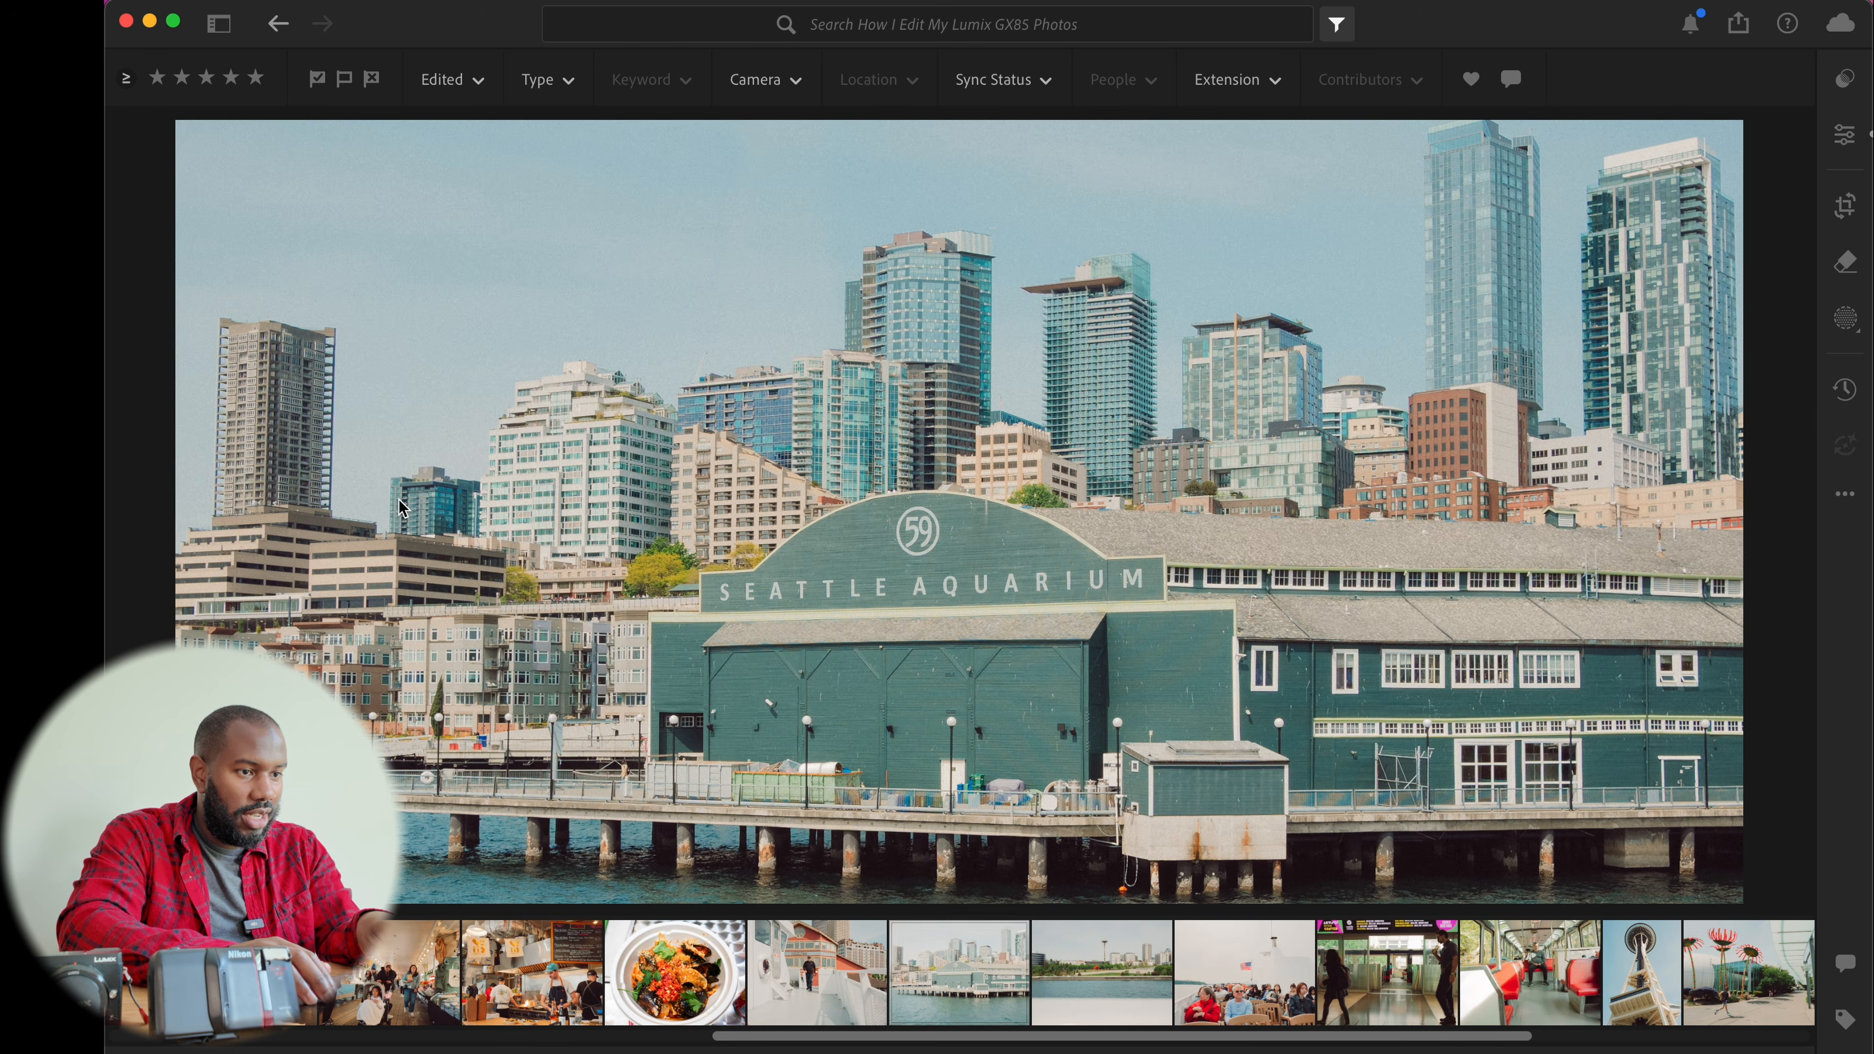
pyautogui.press('Right')
pyautogui.press('Right')
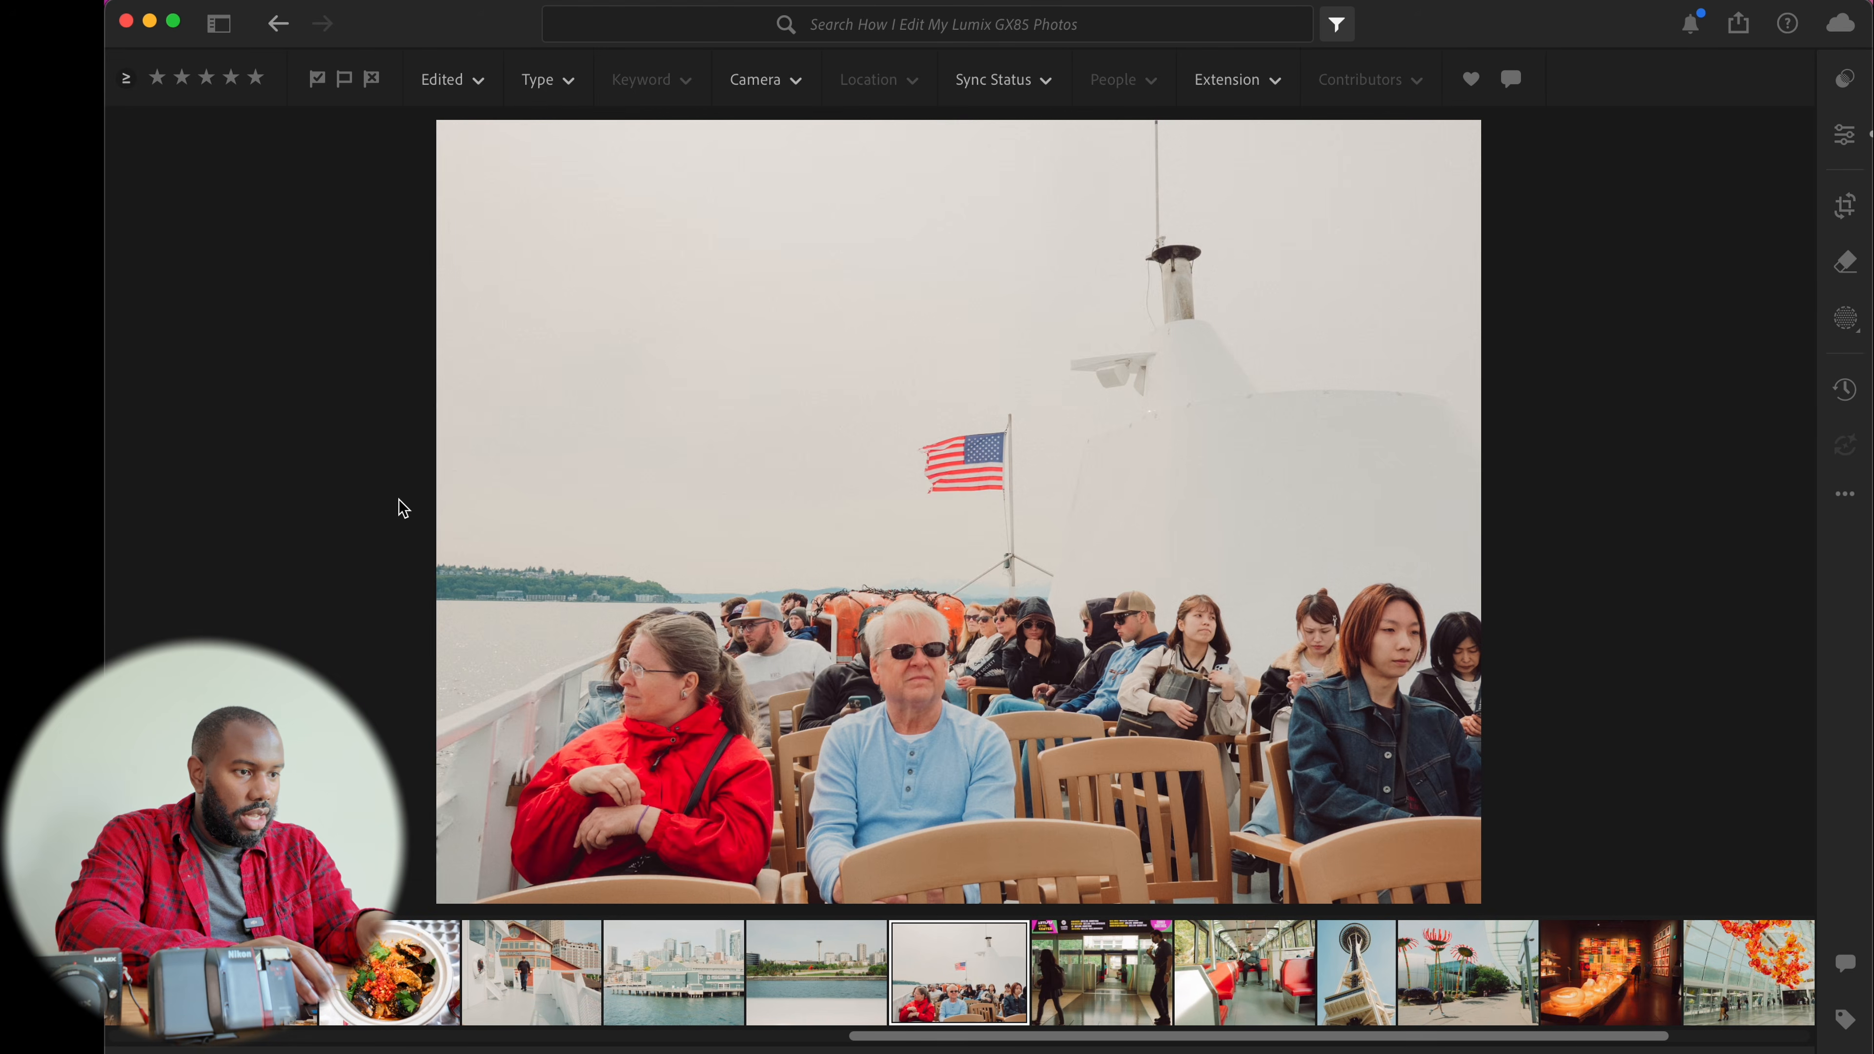
pyautogui.press('Right')
pyautogui.press('Right')
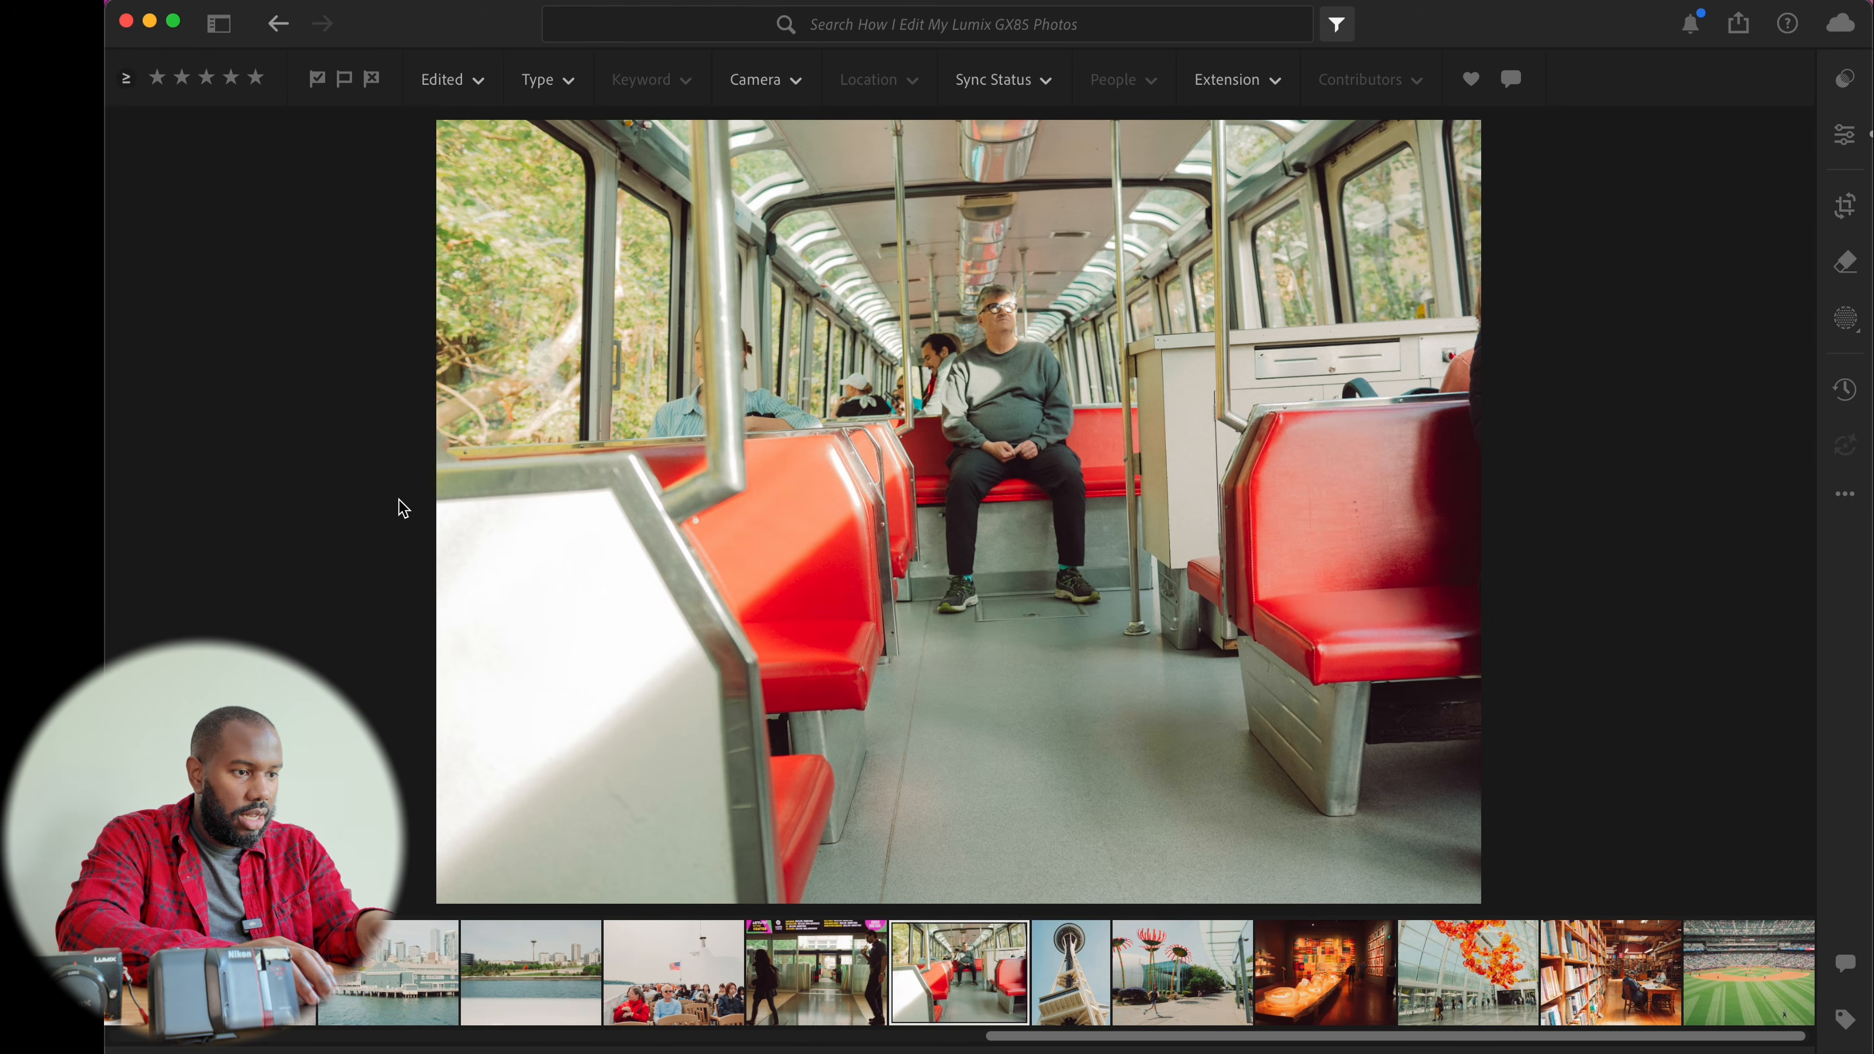
pyautogui.press('Right')
pyautogui.press('Right')
pyautogui.press('Right')
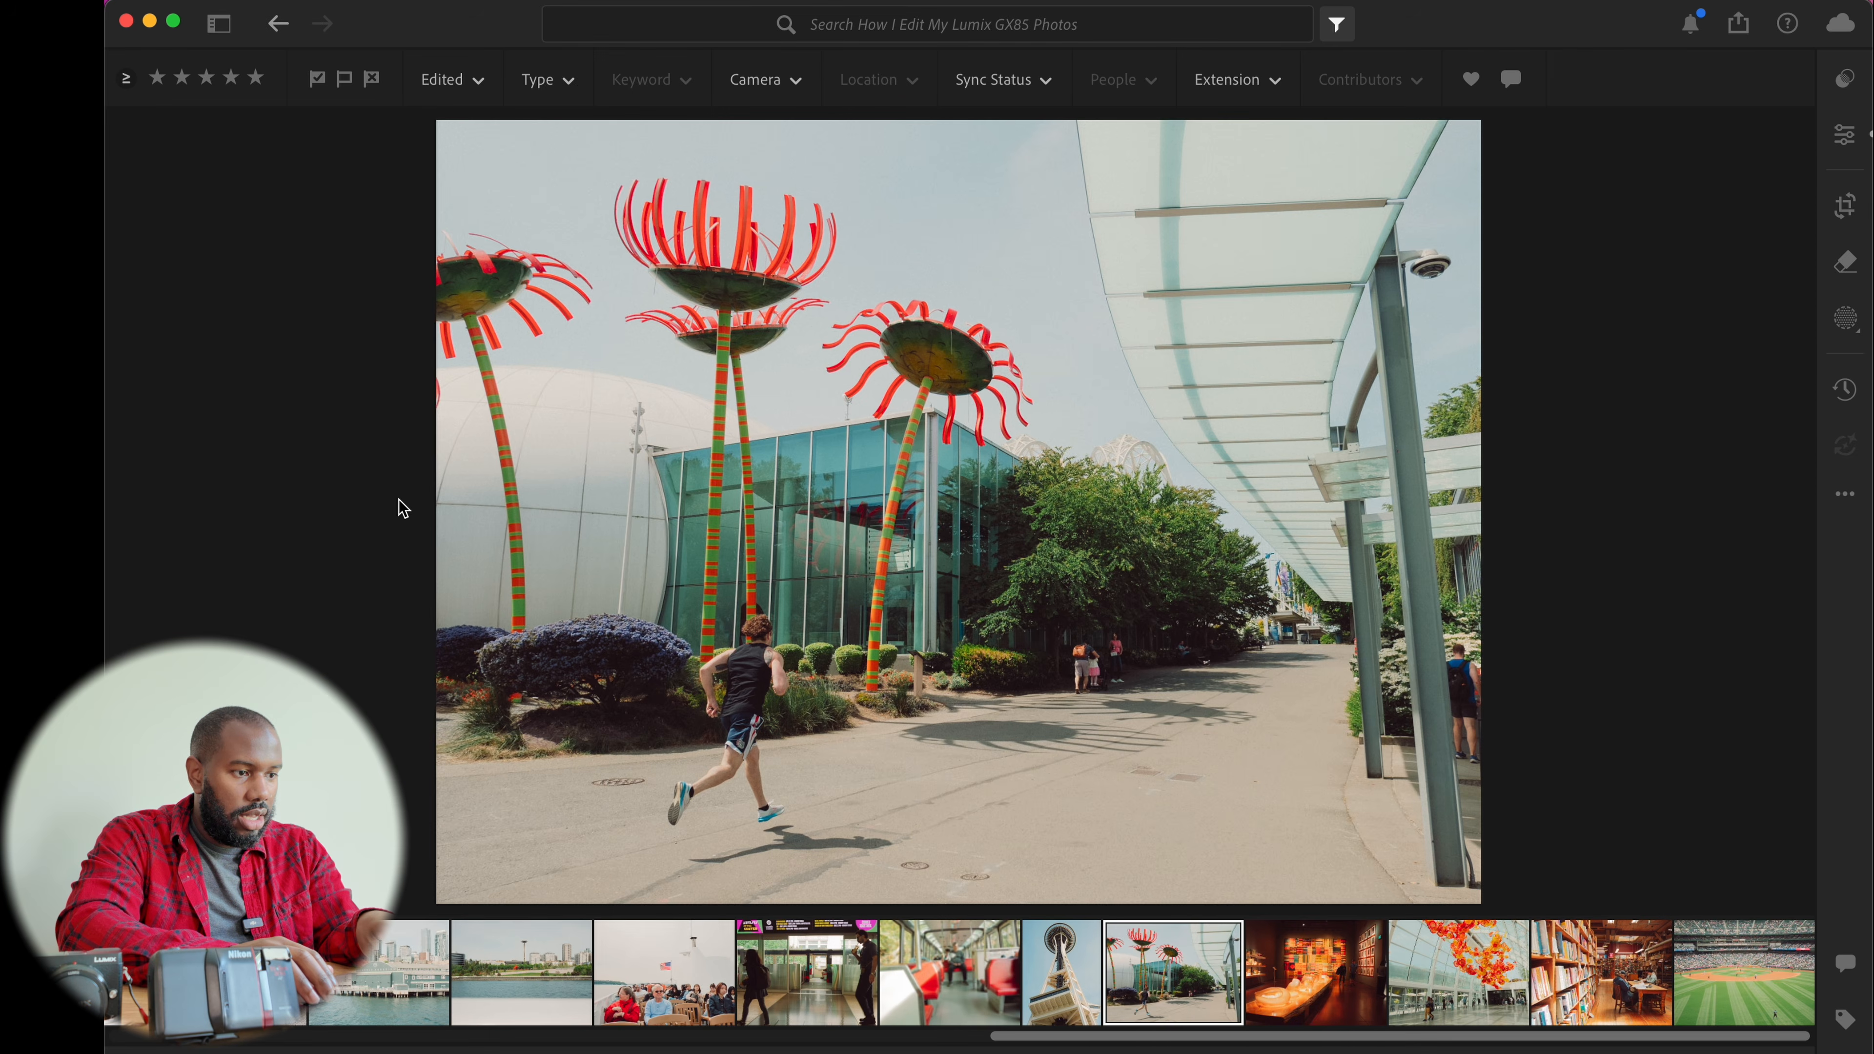
pyautogui.press('Left')
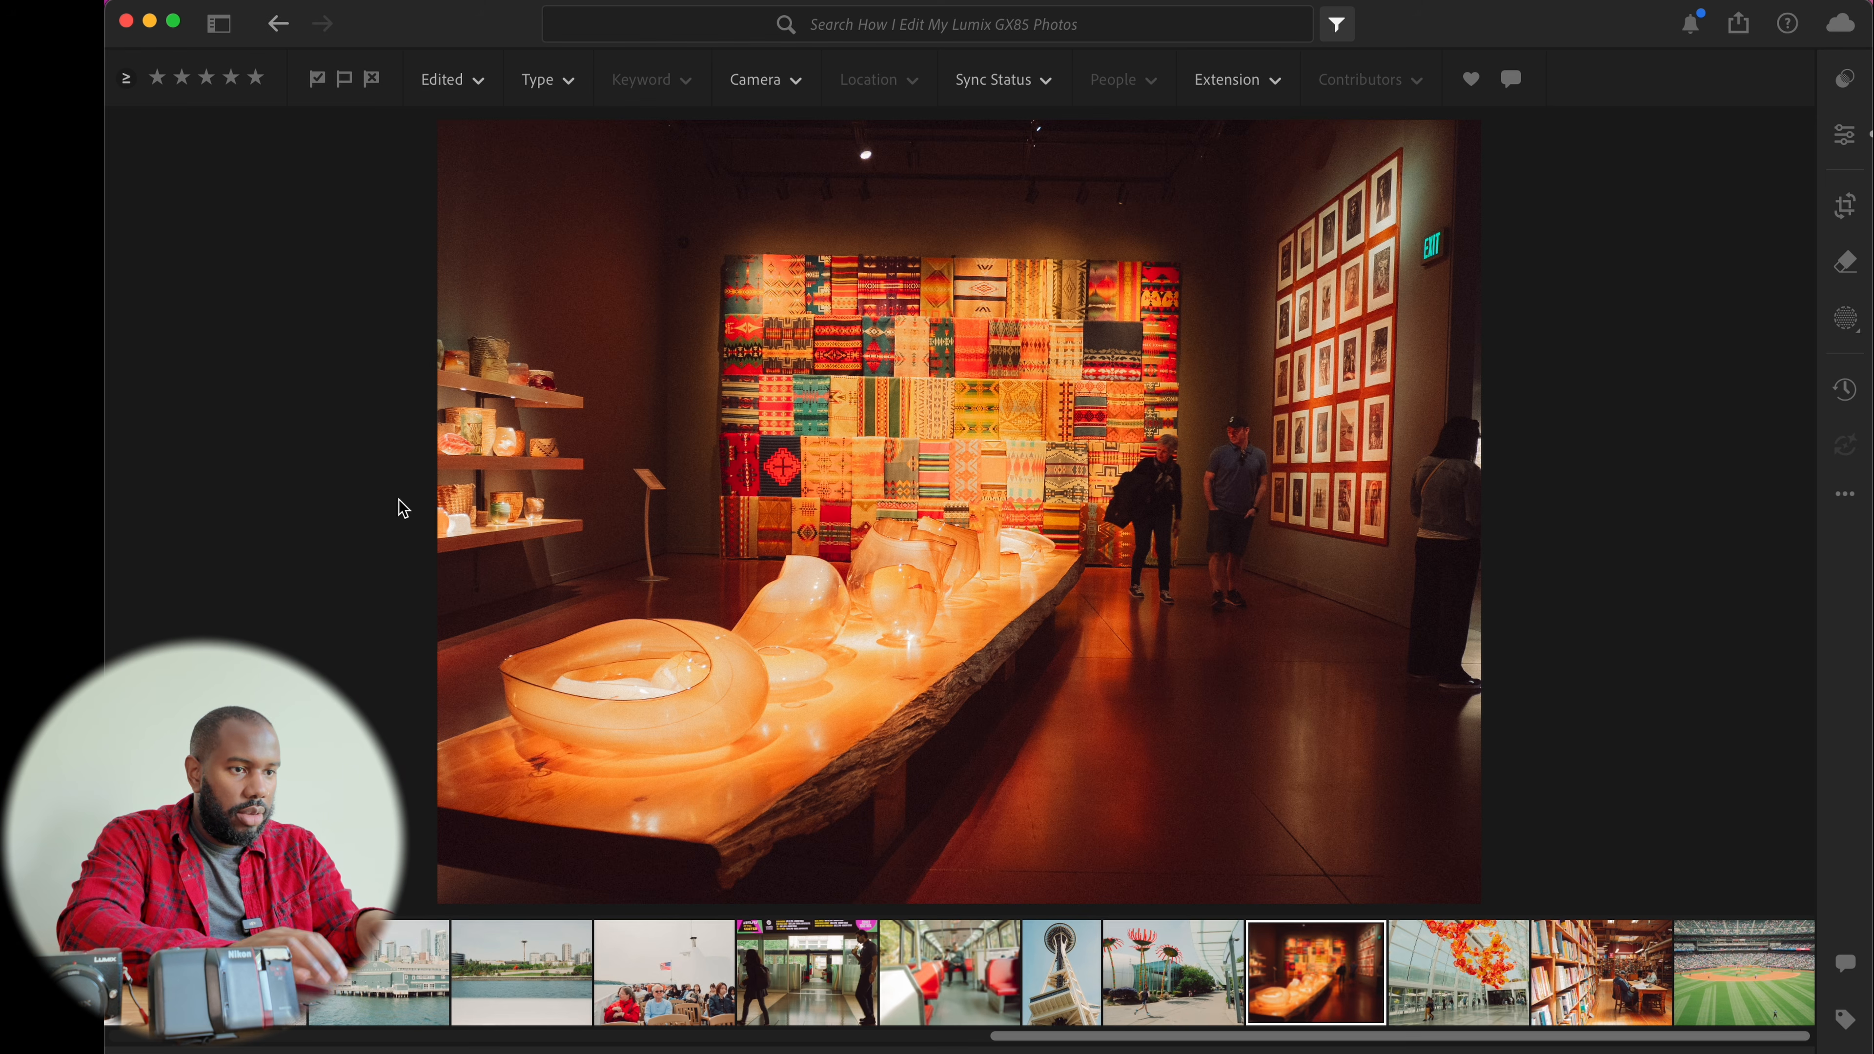
# Remove the glowing EXIT sign from the museum photo with the generative Remove tool at brush size 12
pyautogui.click(1411, 255)
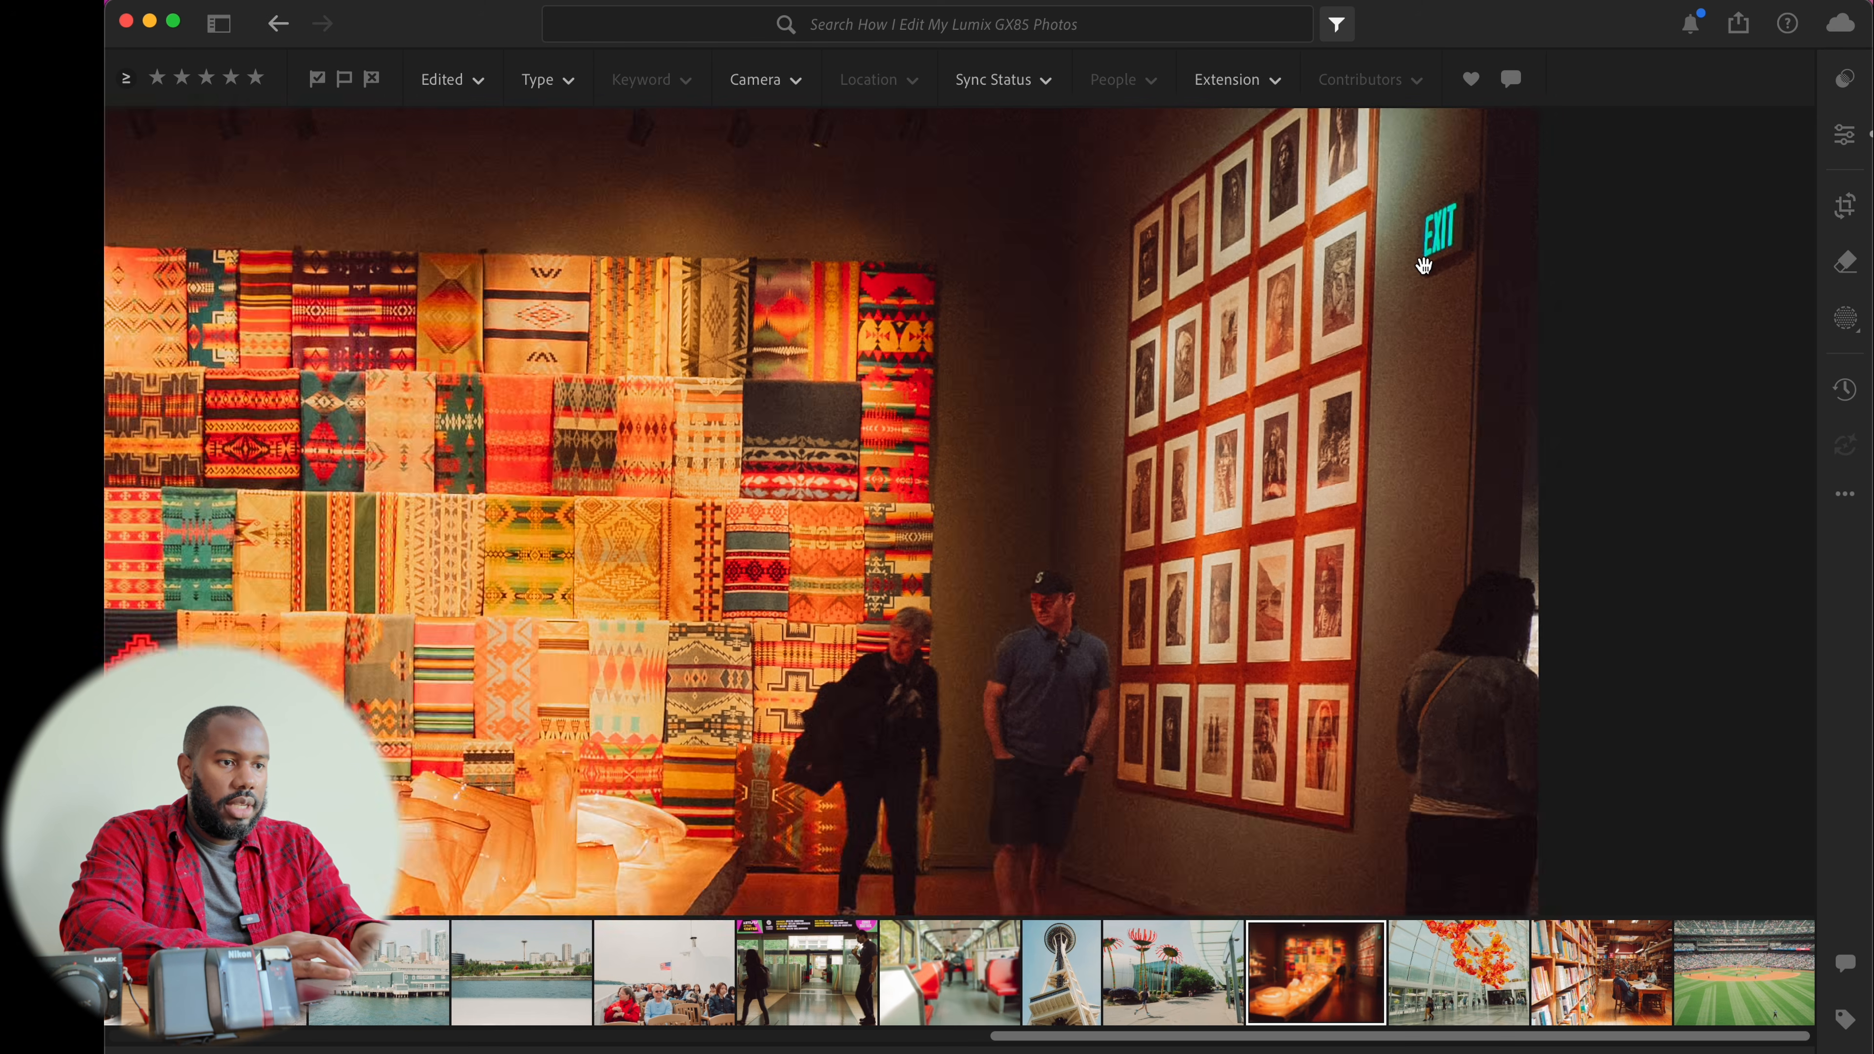
pyautogui.press('q')
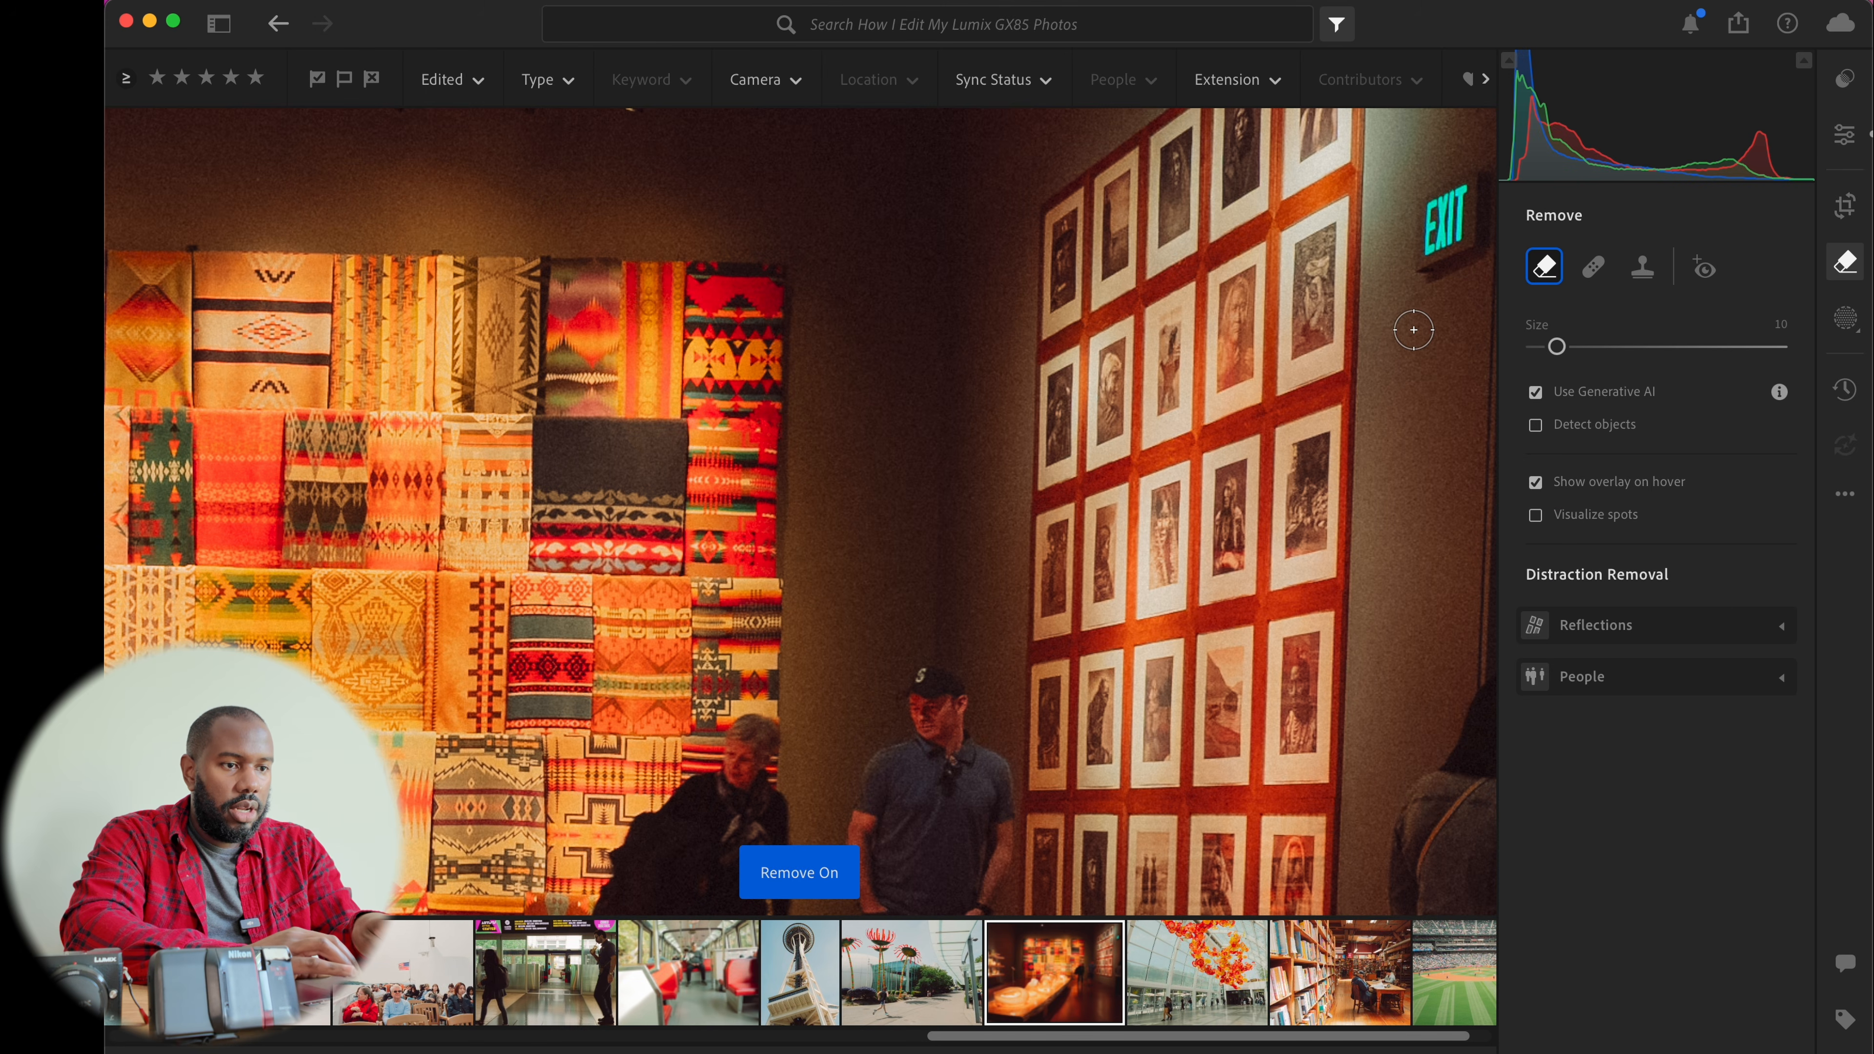
pyautogui.press(']')
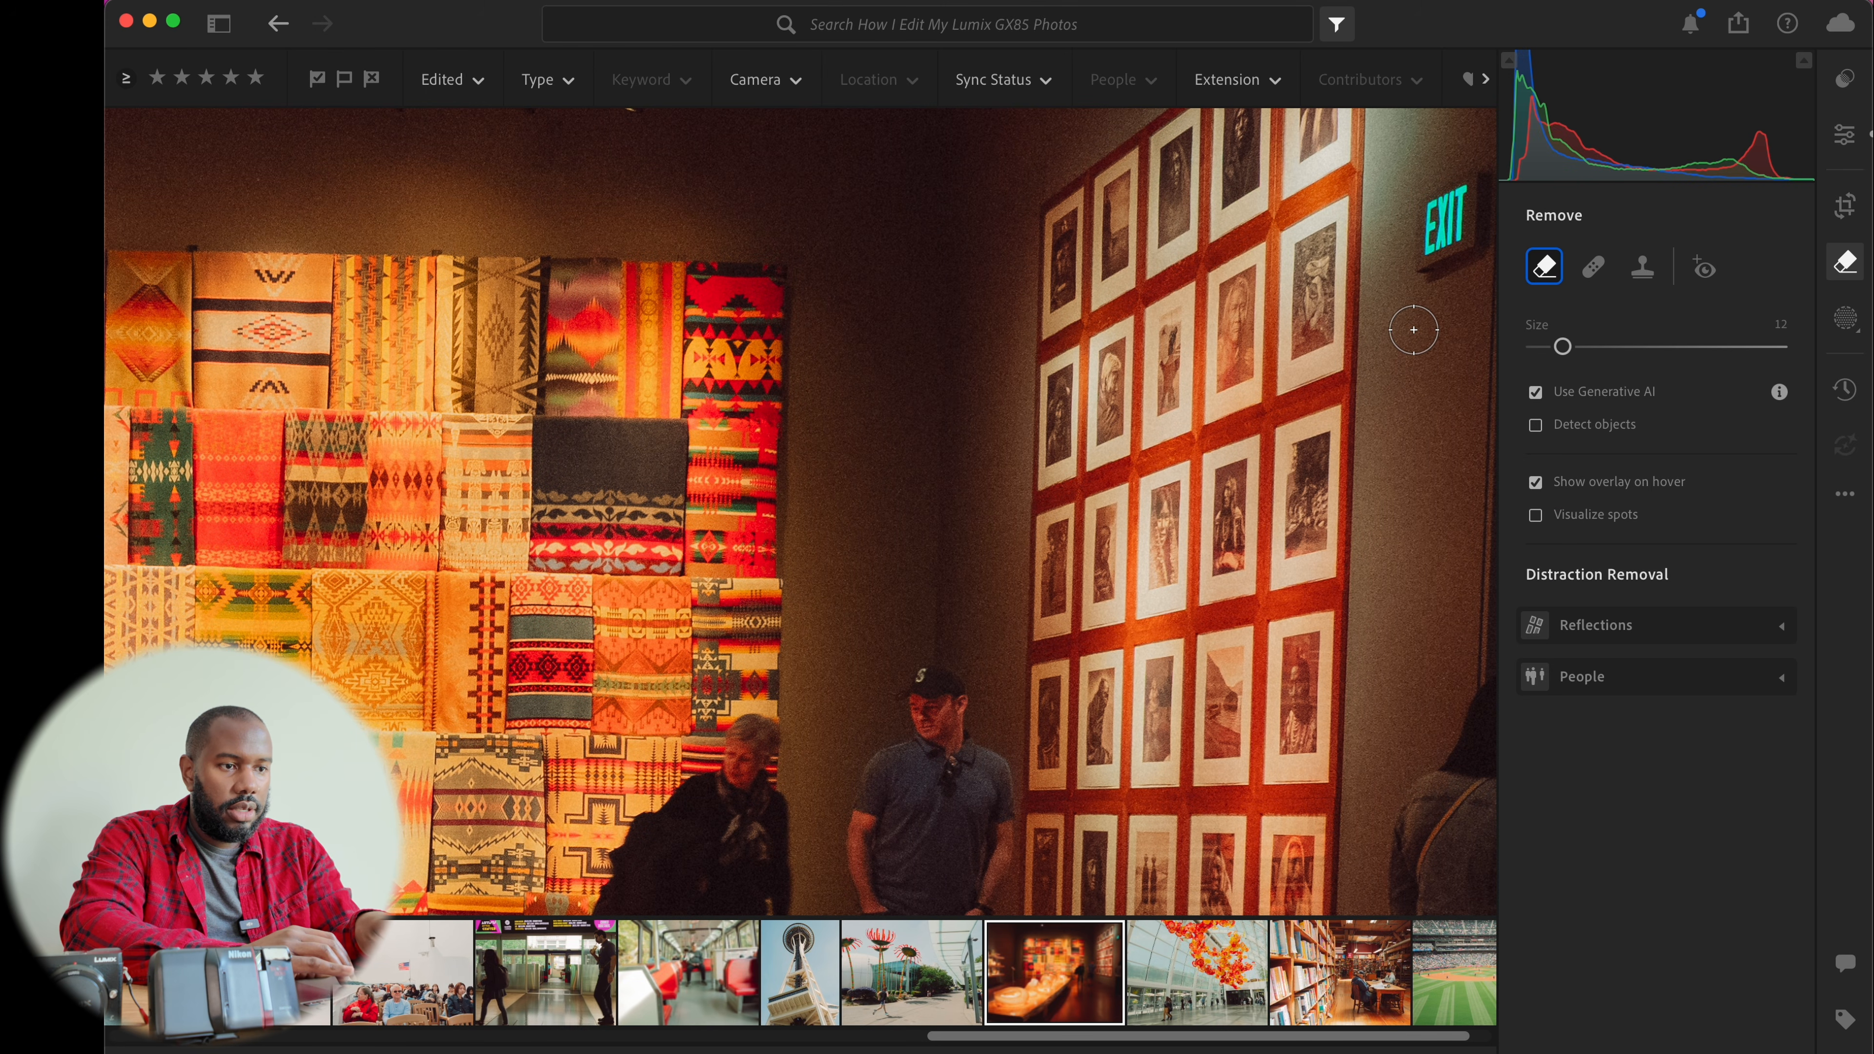
pyautogui.moveTo(1449, 281)
pyautogui.mouseDown()
pyautogui.moveTo(1423, 276)
pyautogui.moveTo(1468, 260)
pyautogui.moveTo(1482, 208)
pyautogui.moveTo(1446, 174)
pyautogui.moveTo(1417, 207)
pyautogui.moveTo(1431, 258)
pyautogui.mouseUp()
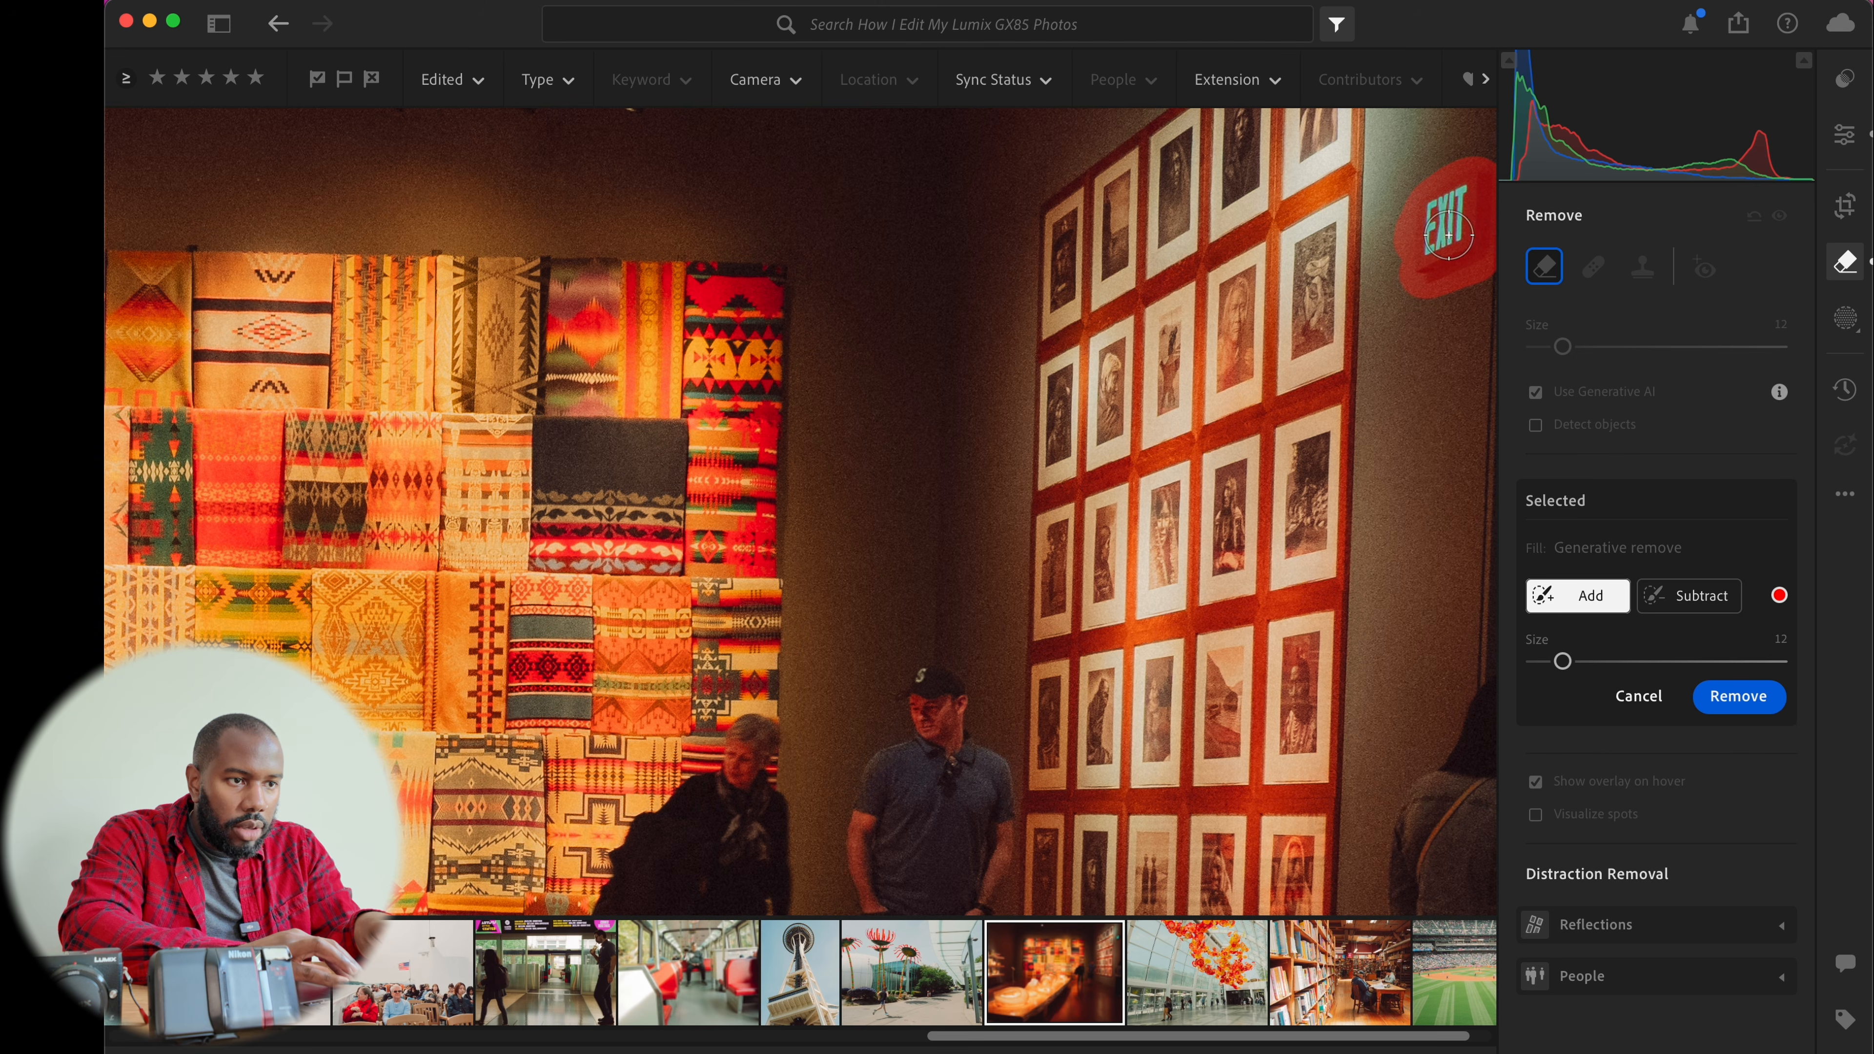
pyautogui.click(1725, 697)
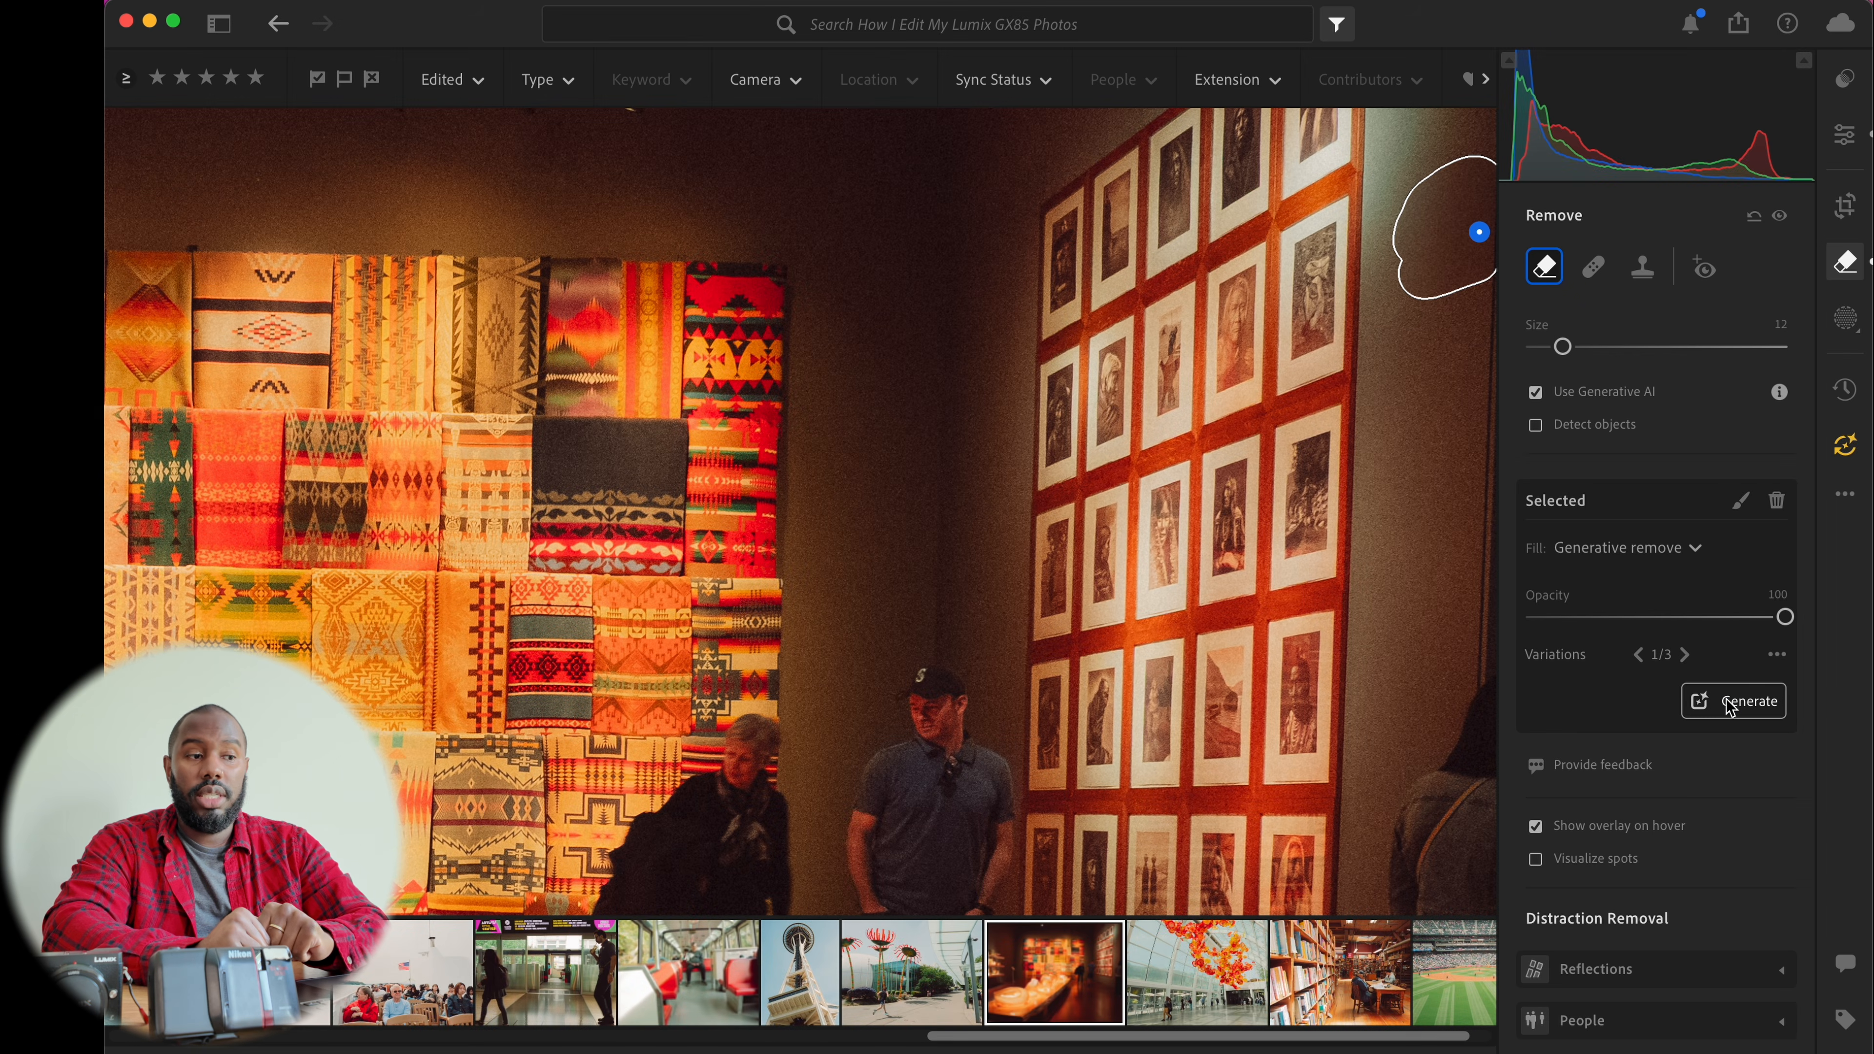
# Check the museum photo at full view and zoomed in on the retouched wall
pyautogui.press('h')
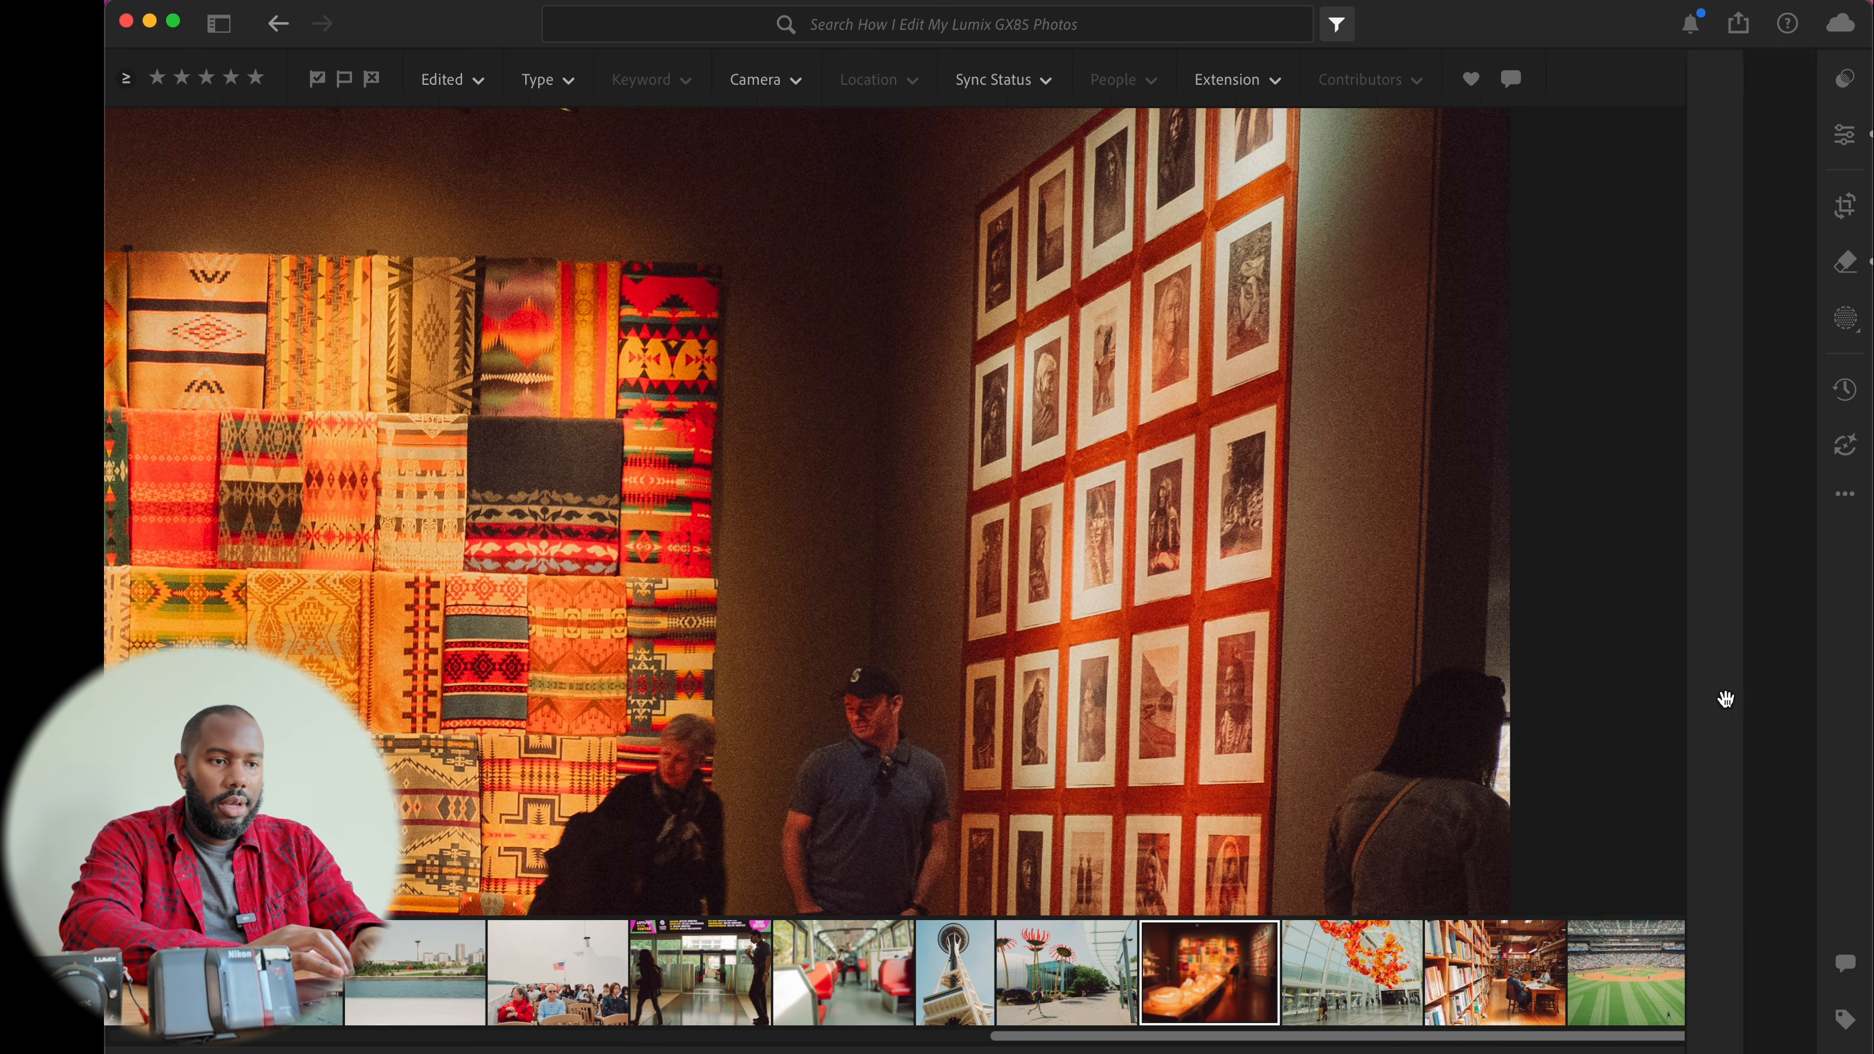
pyautogui.click(1482, 448)
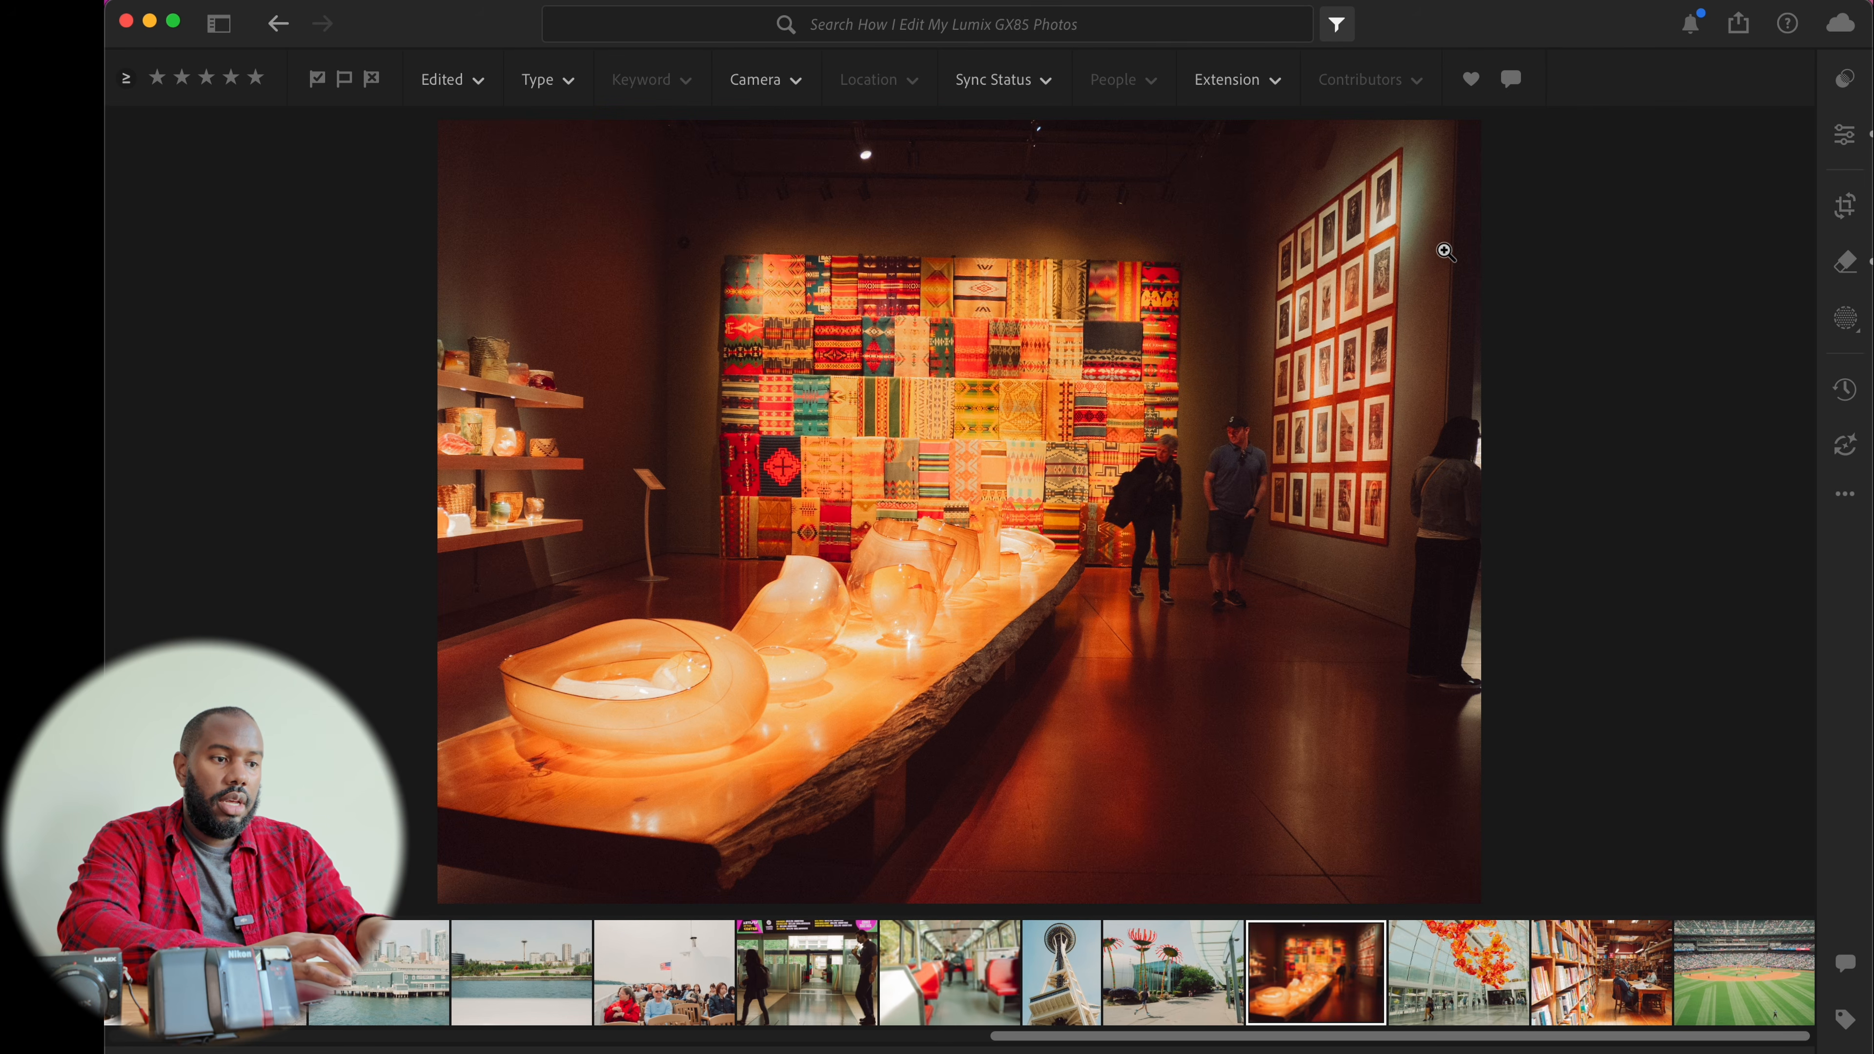
pyautogui.moveTo(1445, 251); pyautogui.dragTo(1366, 454)
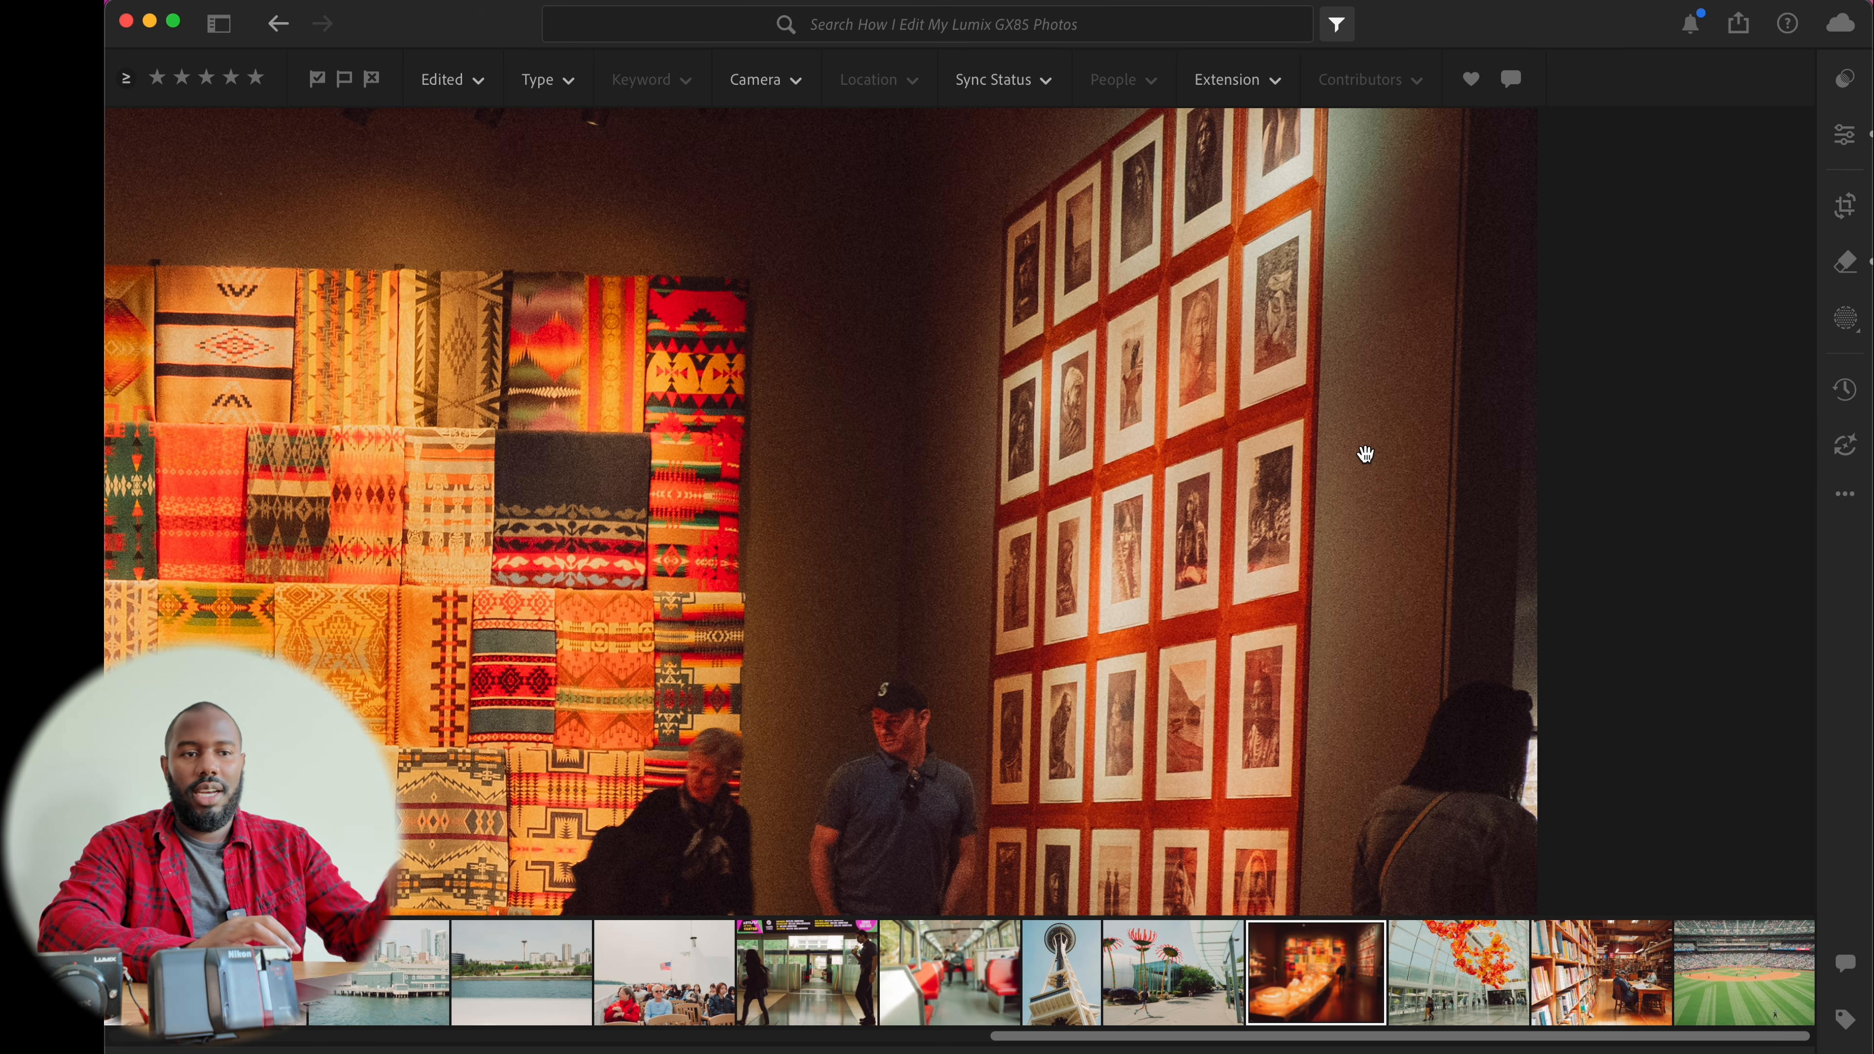
pyautogui.click(1365, 454)
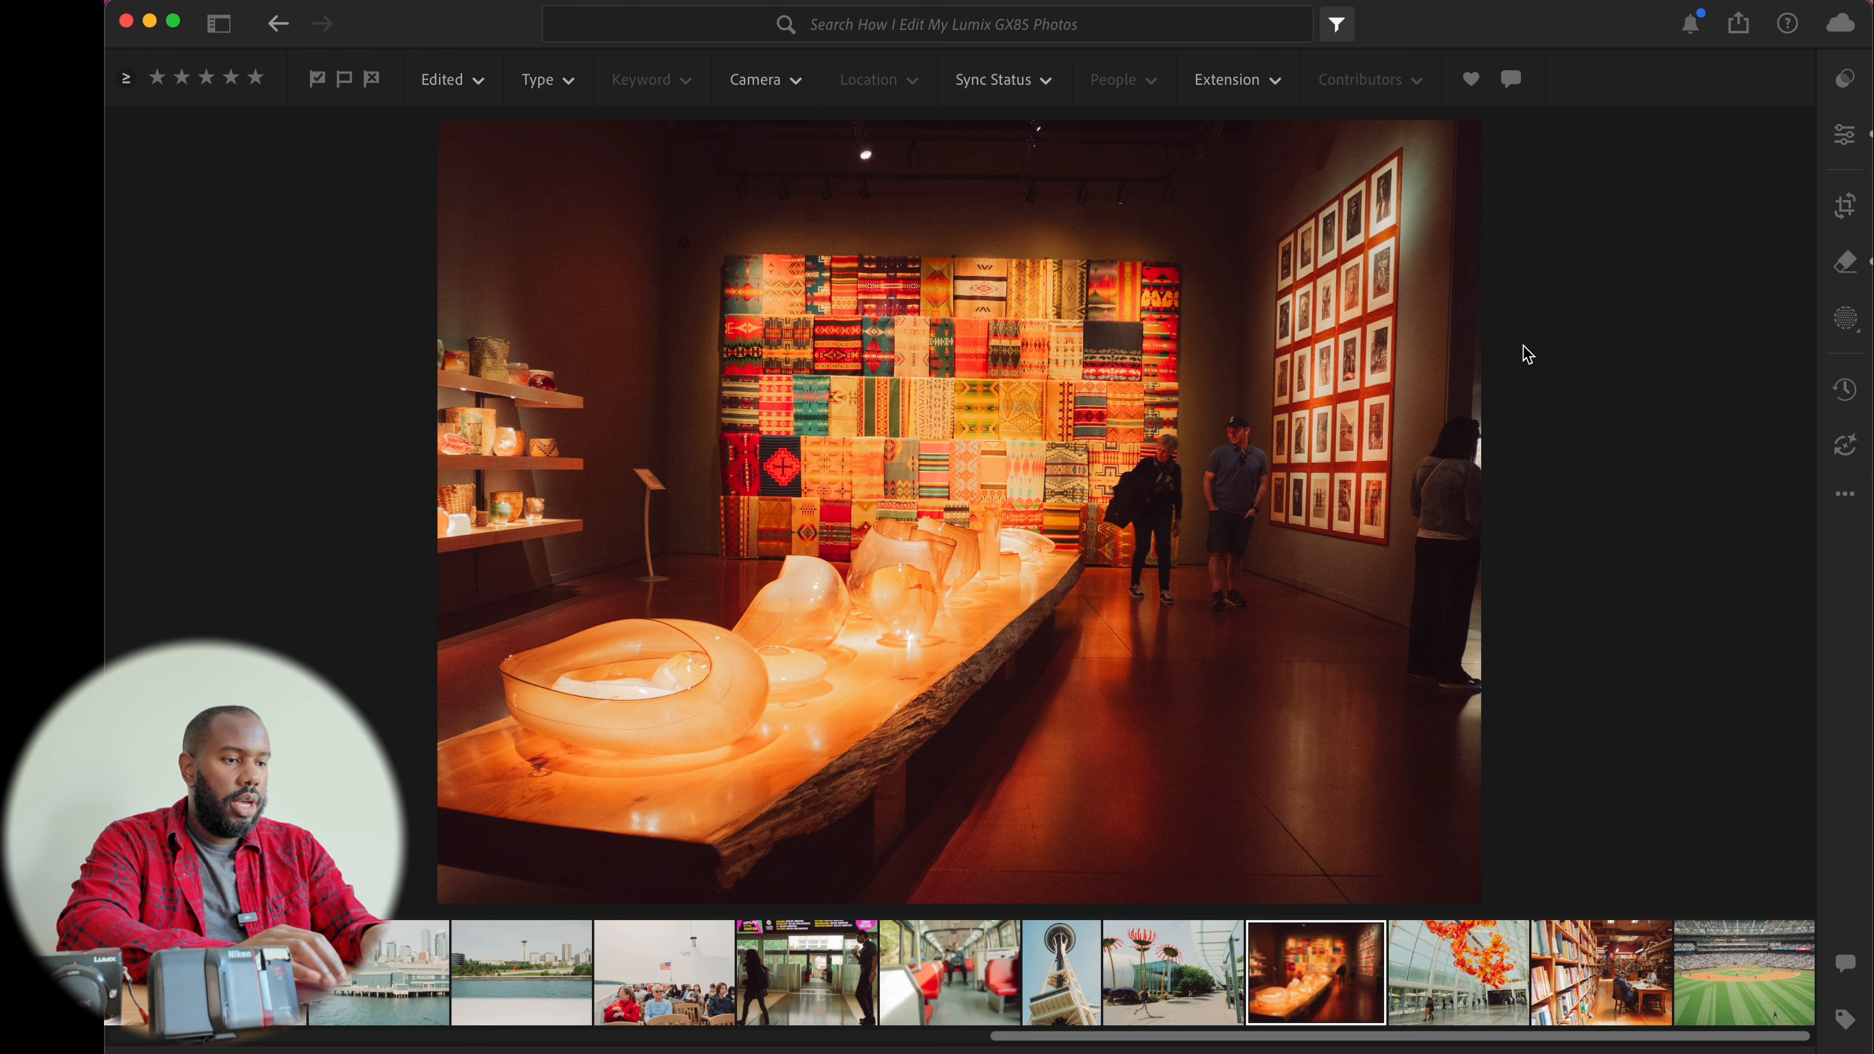
pyautogui.click(648, 197)
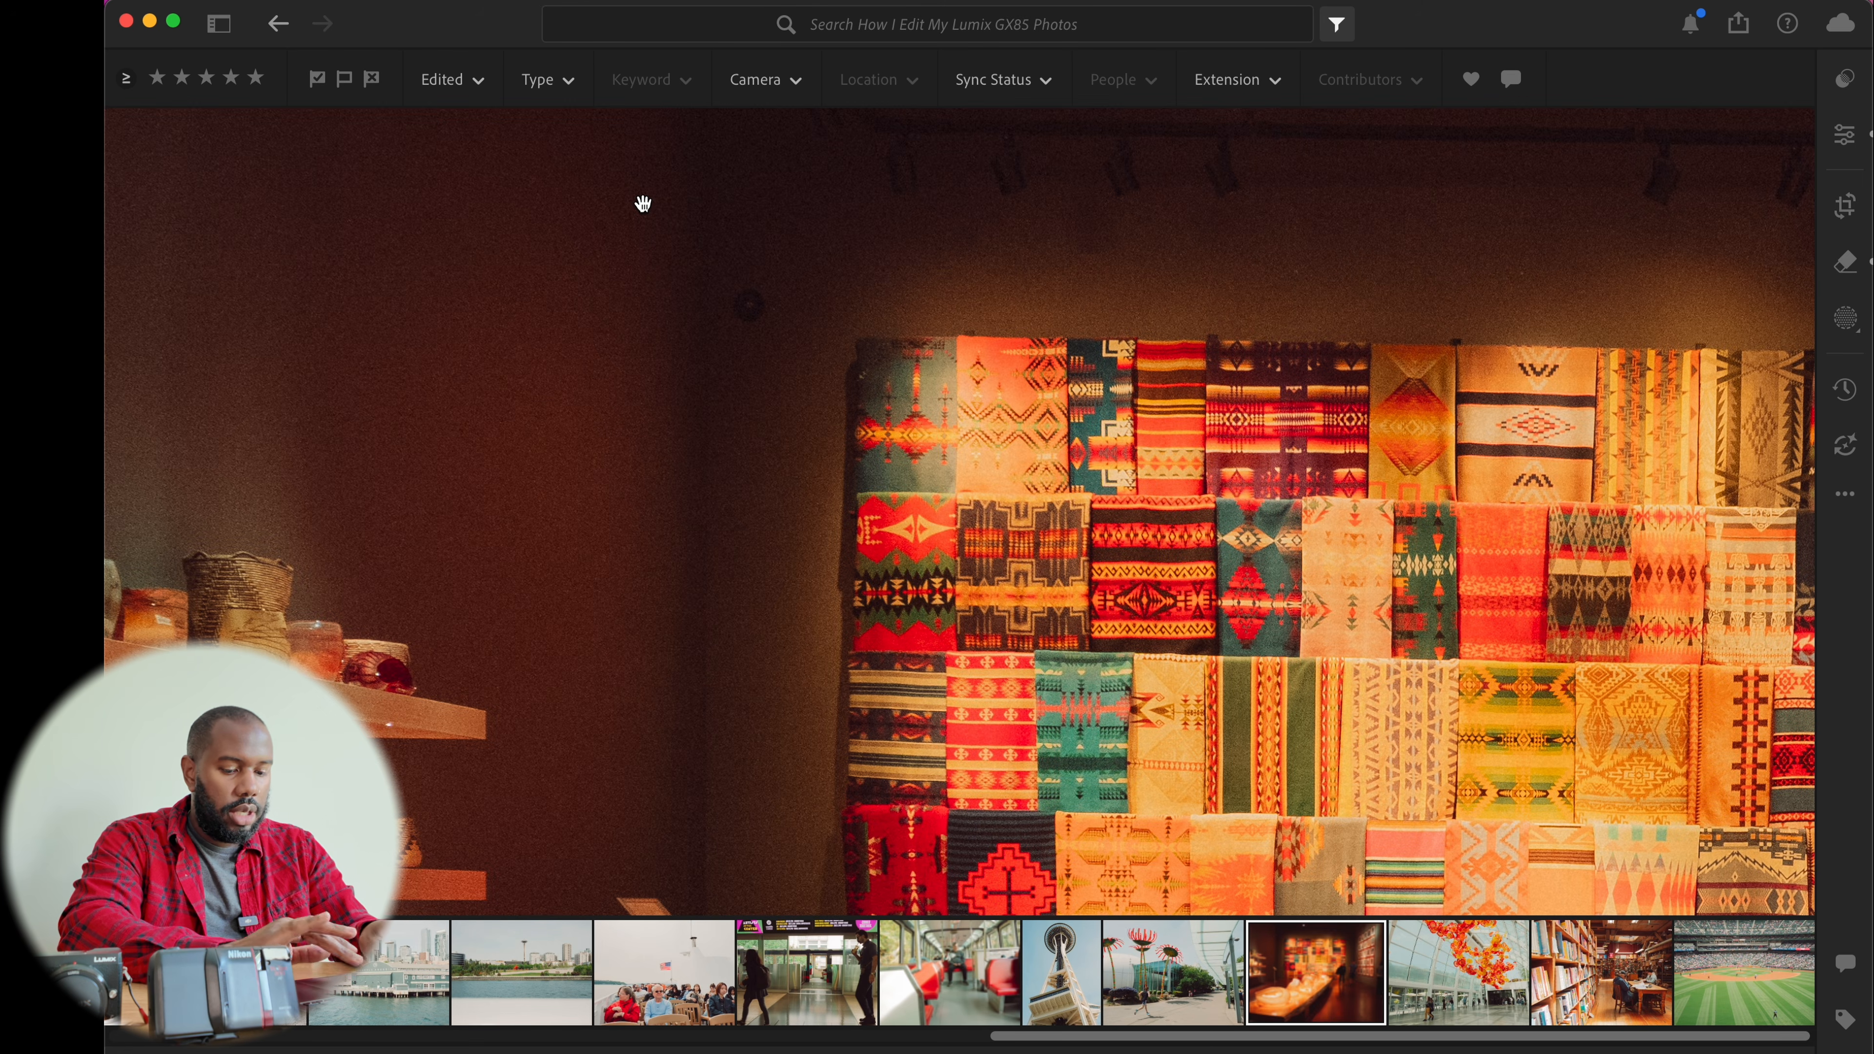
pyautogui.click(628, 423)
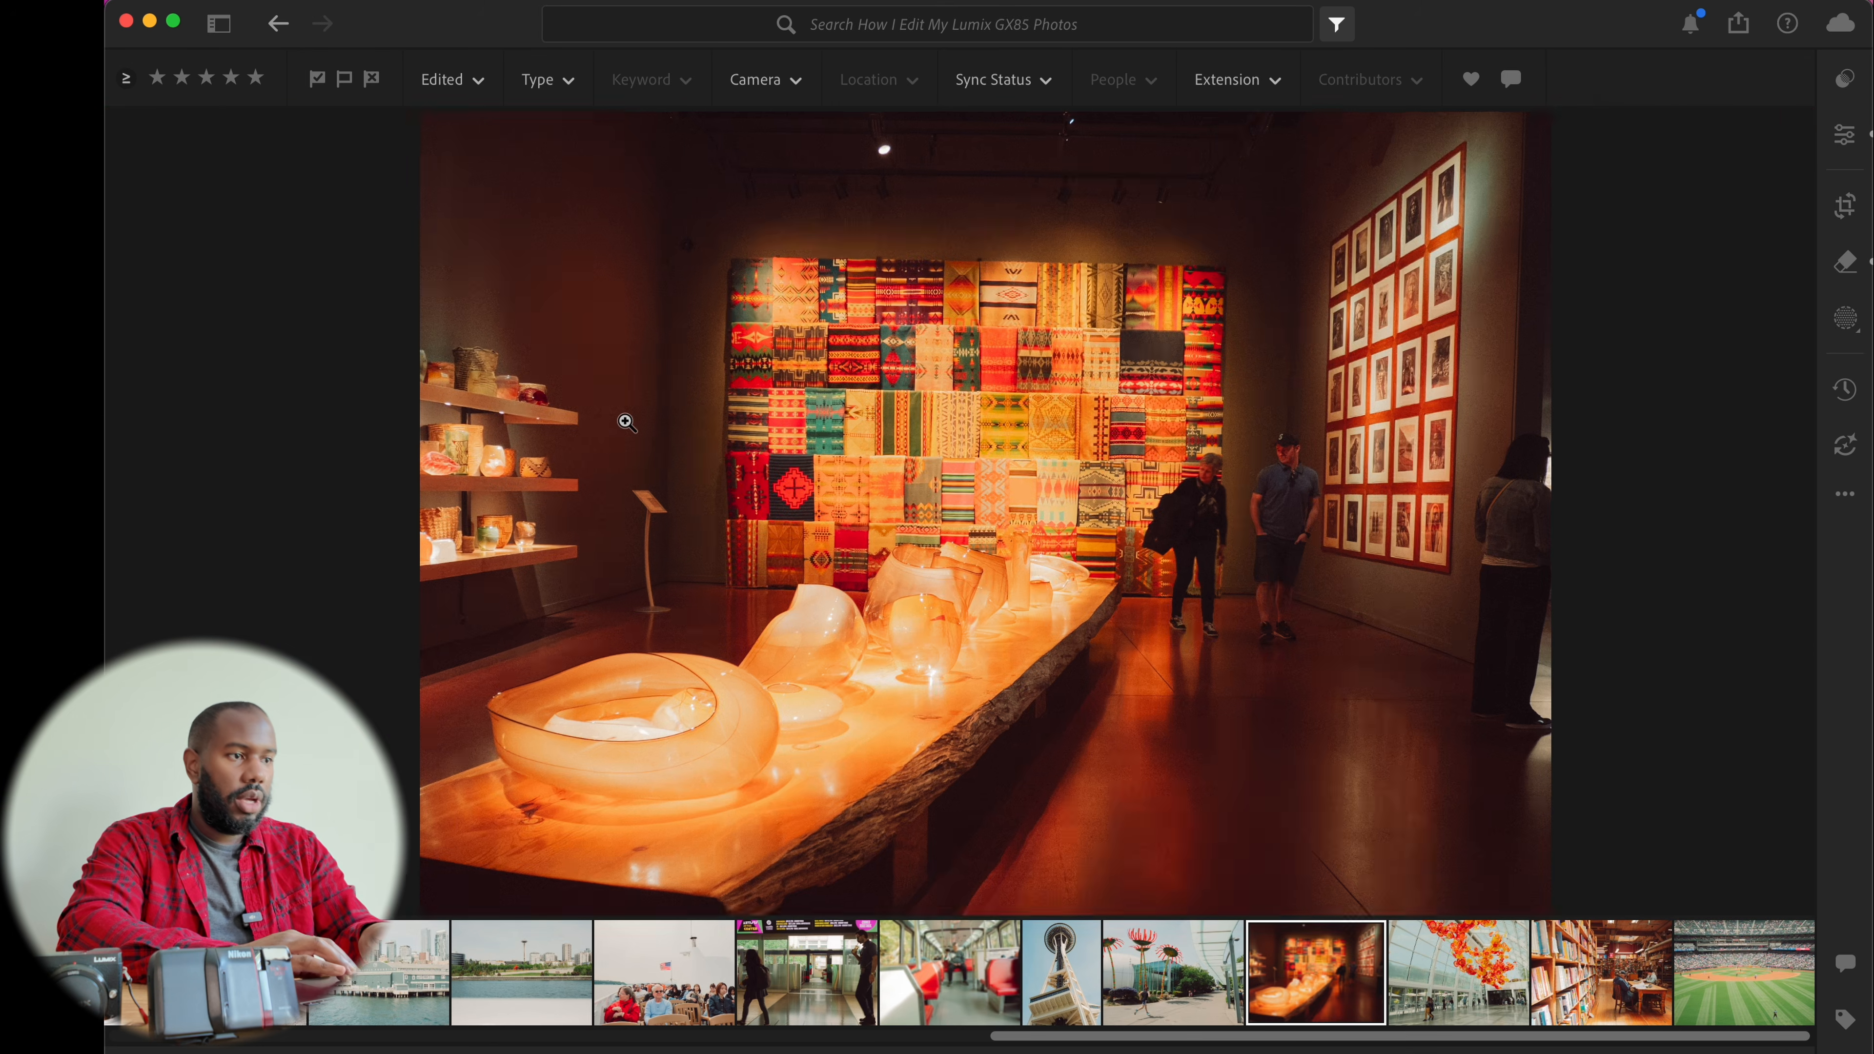
# Enable Denoise in the Detail settings of the museum photo
pyautogui.press('e')
pyautogui.scroll(-15, 1592, 496)
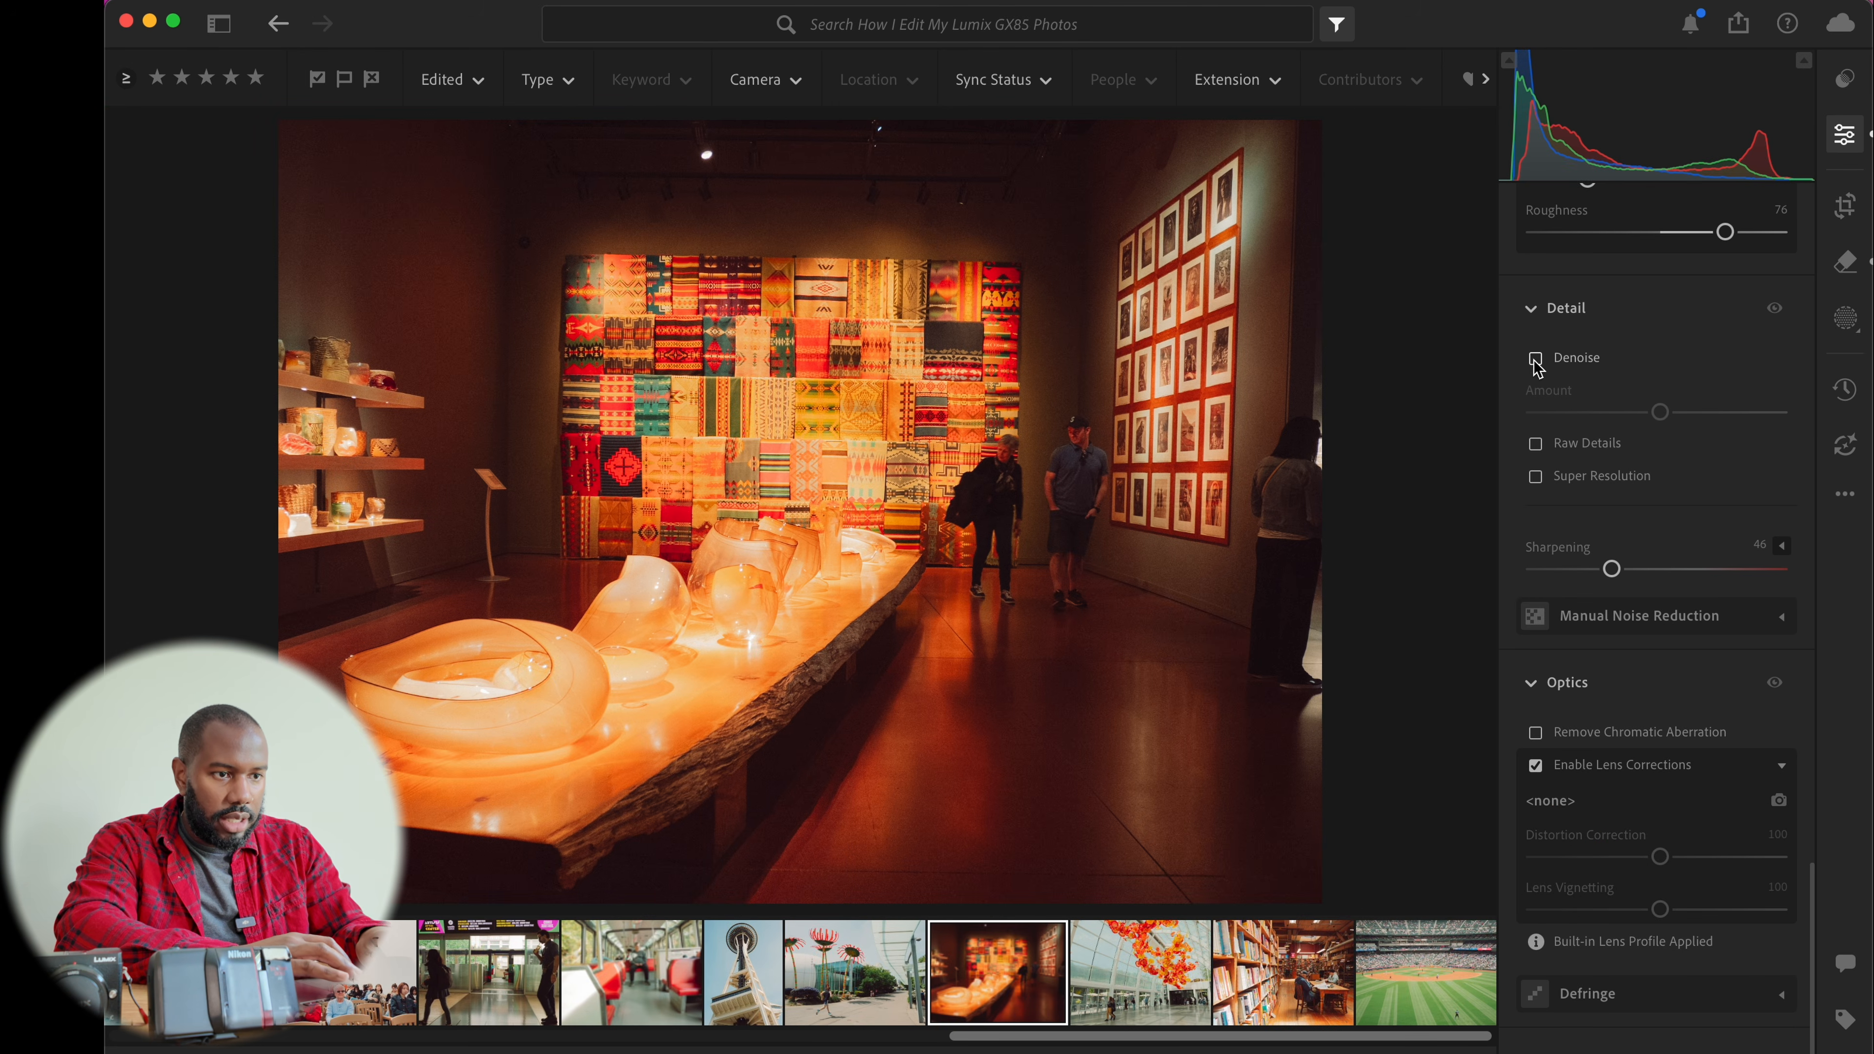
pyautogui.click(1535, 360)
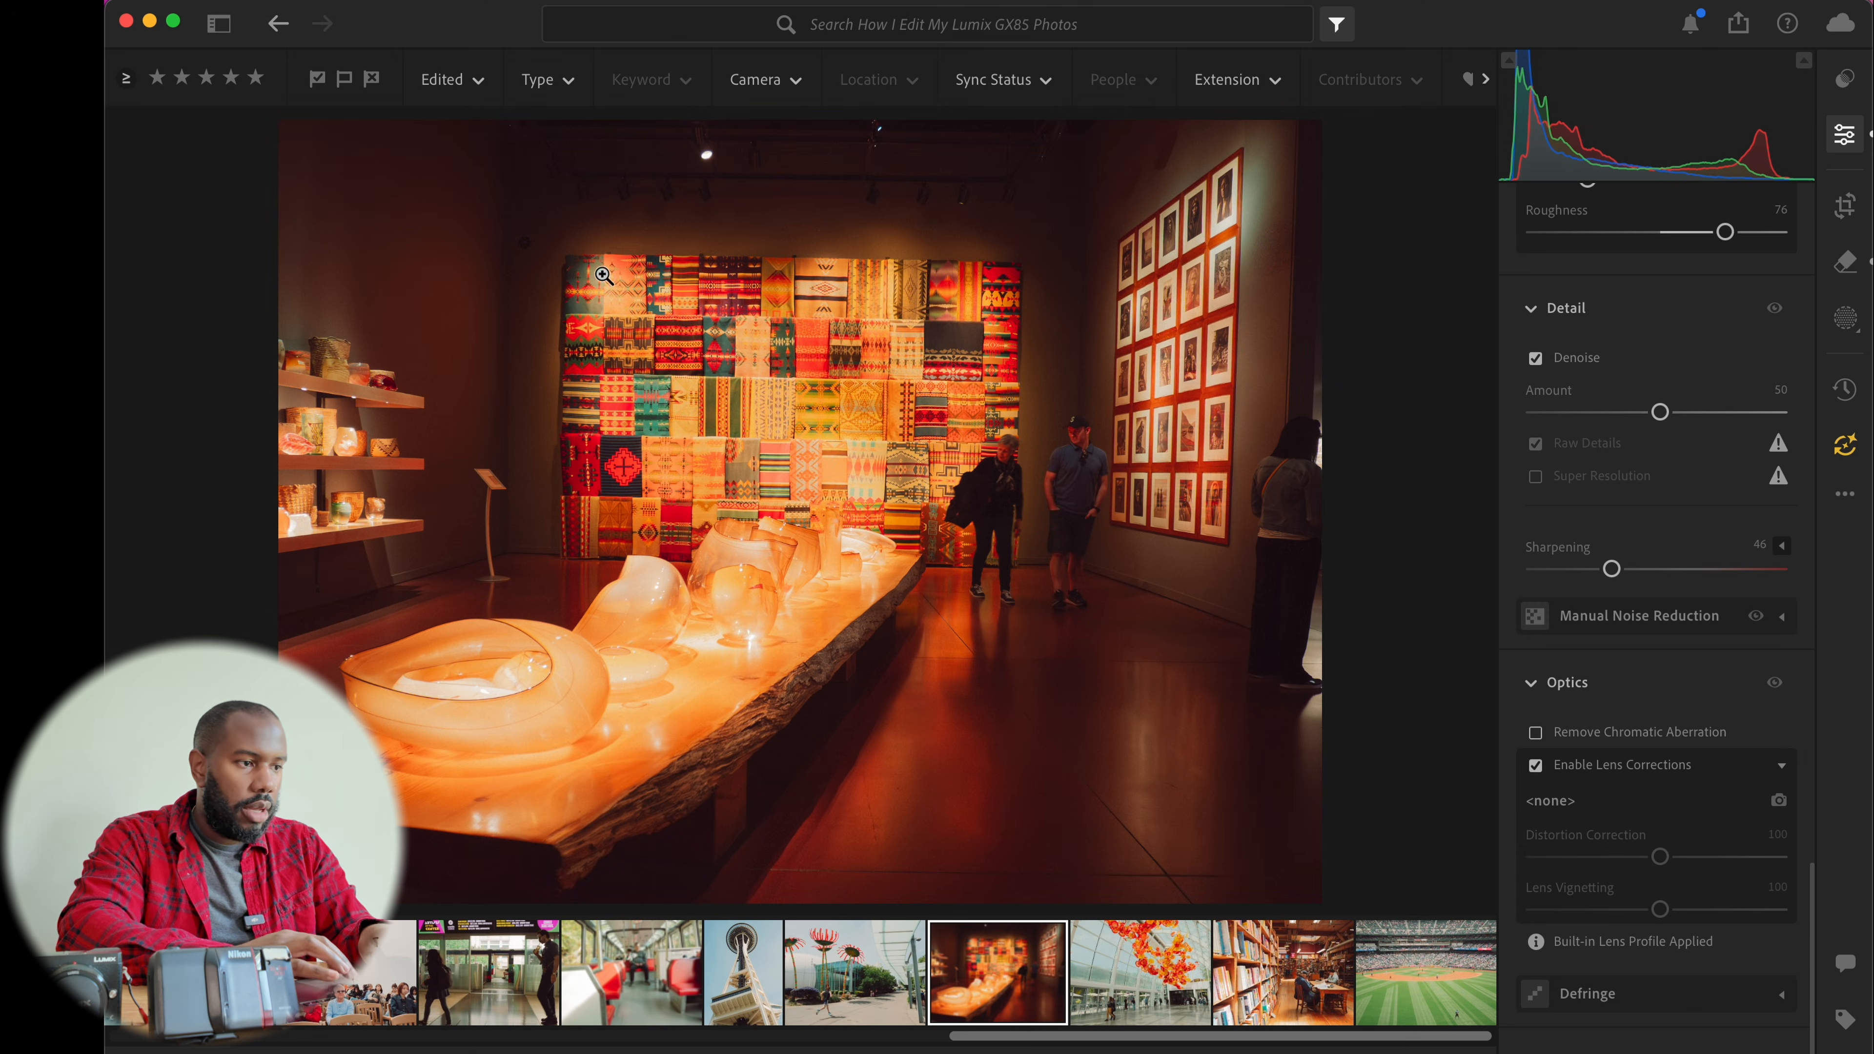
# Dismiss the AI Edit Status tip and apply the pending Denoise and Remove updates to the photo
pyautogui.click(516, 268)
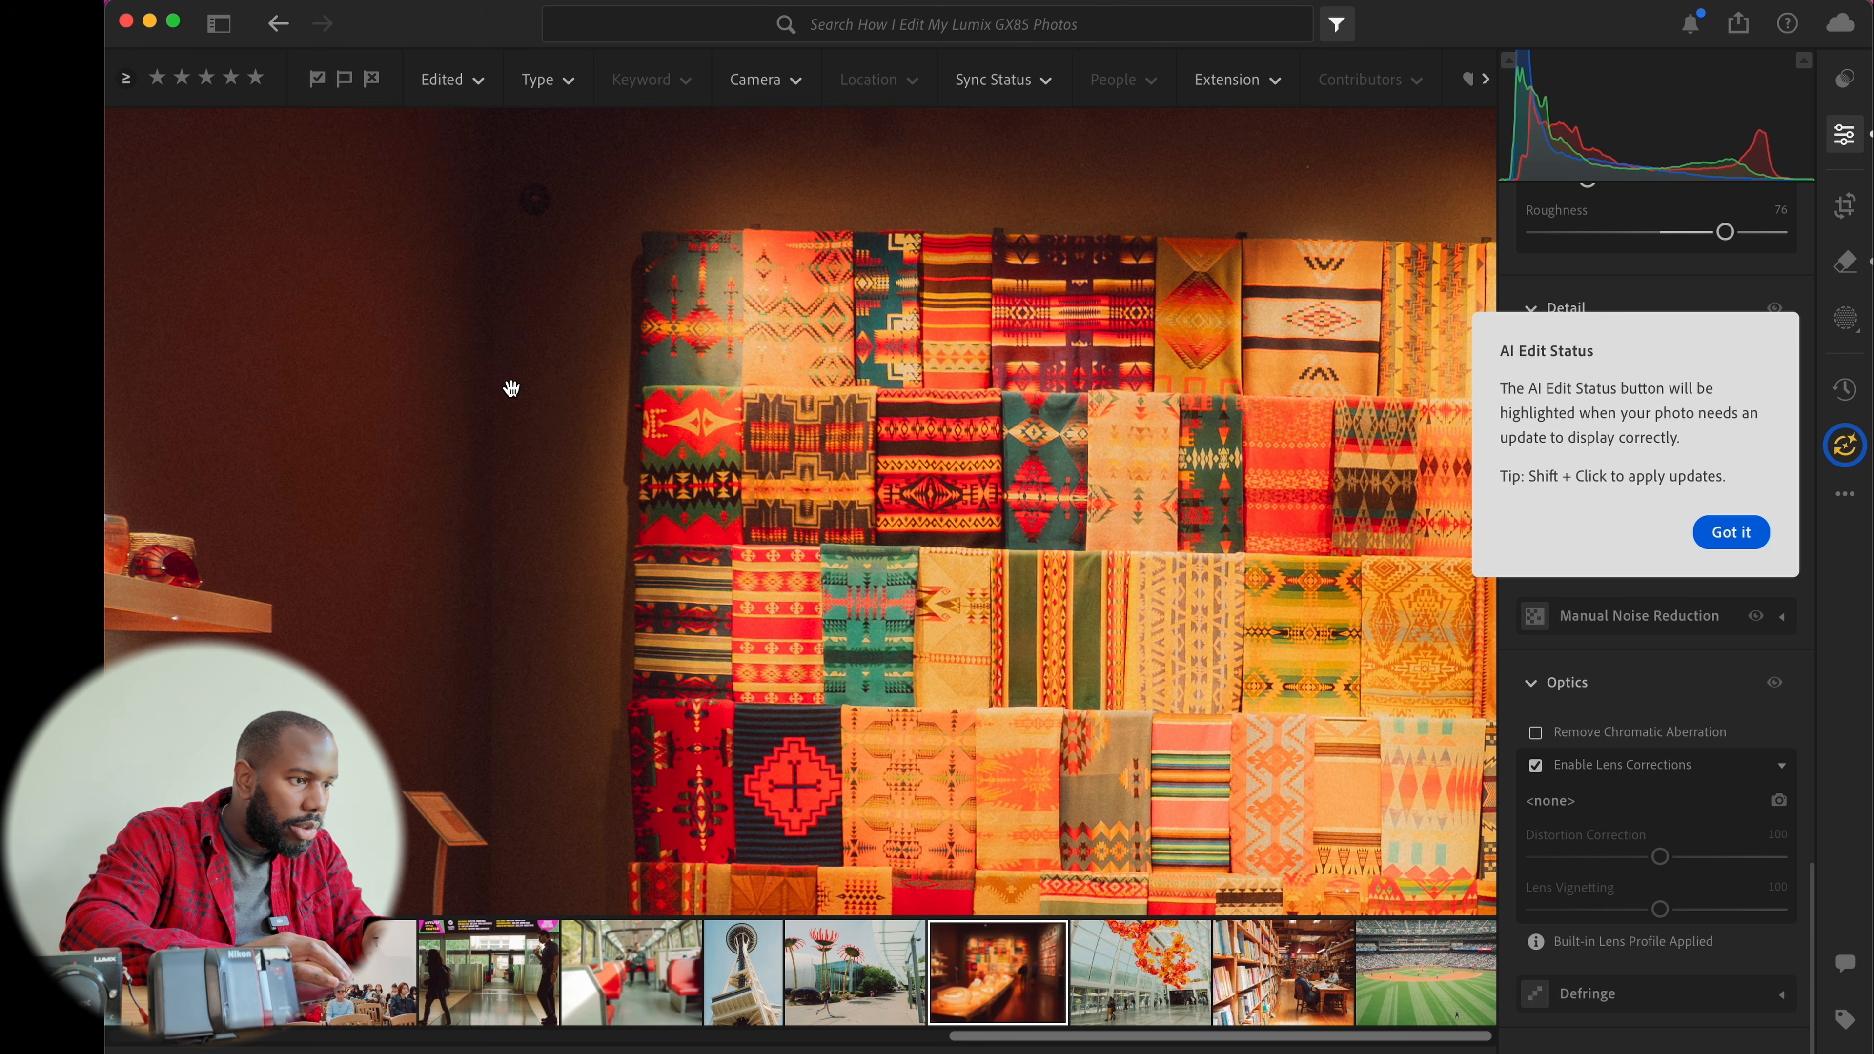
pyautogui.click(511, 388)
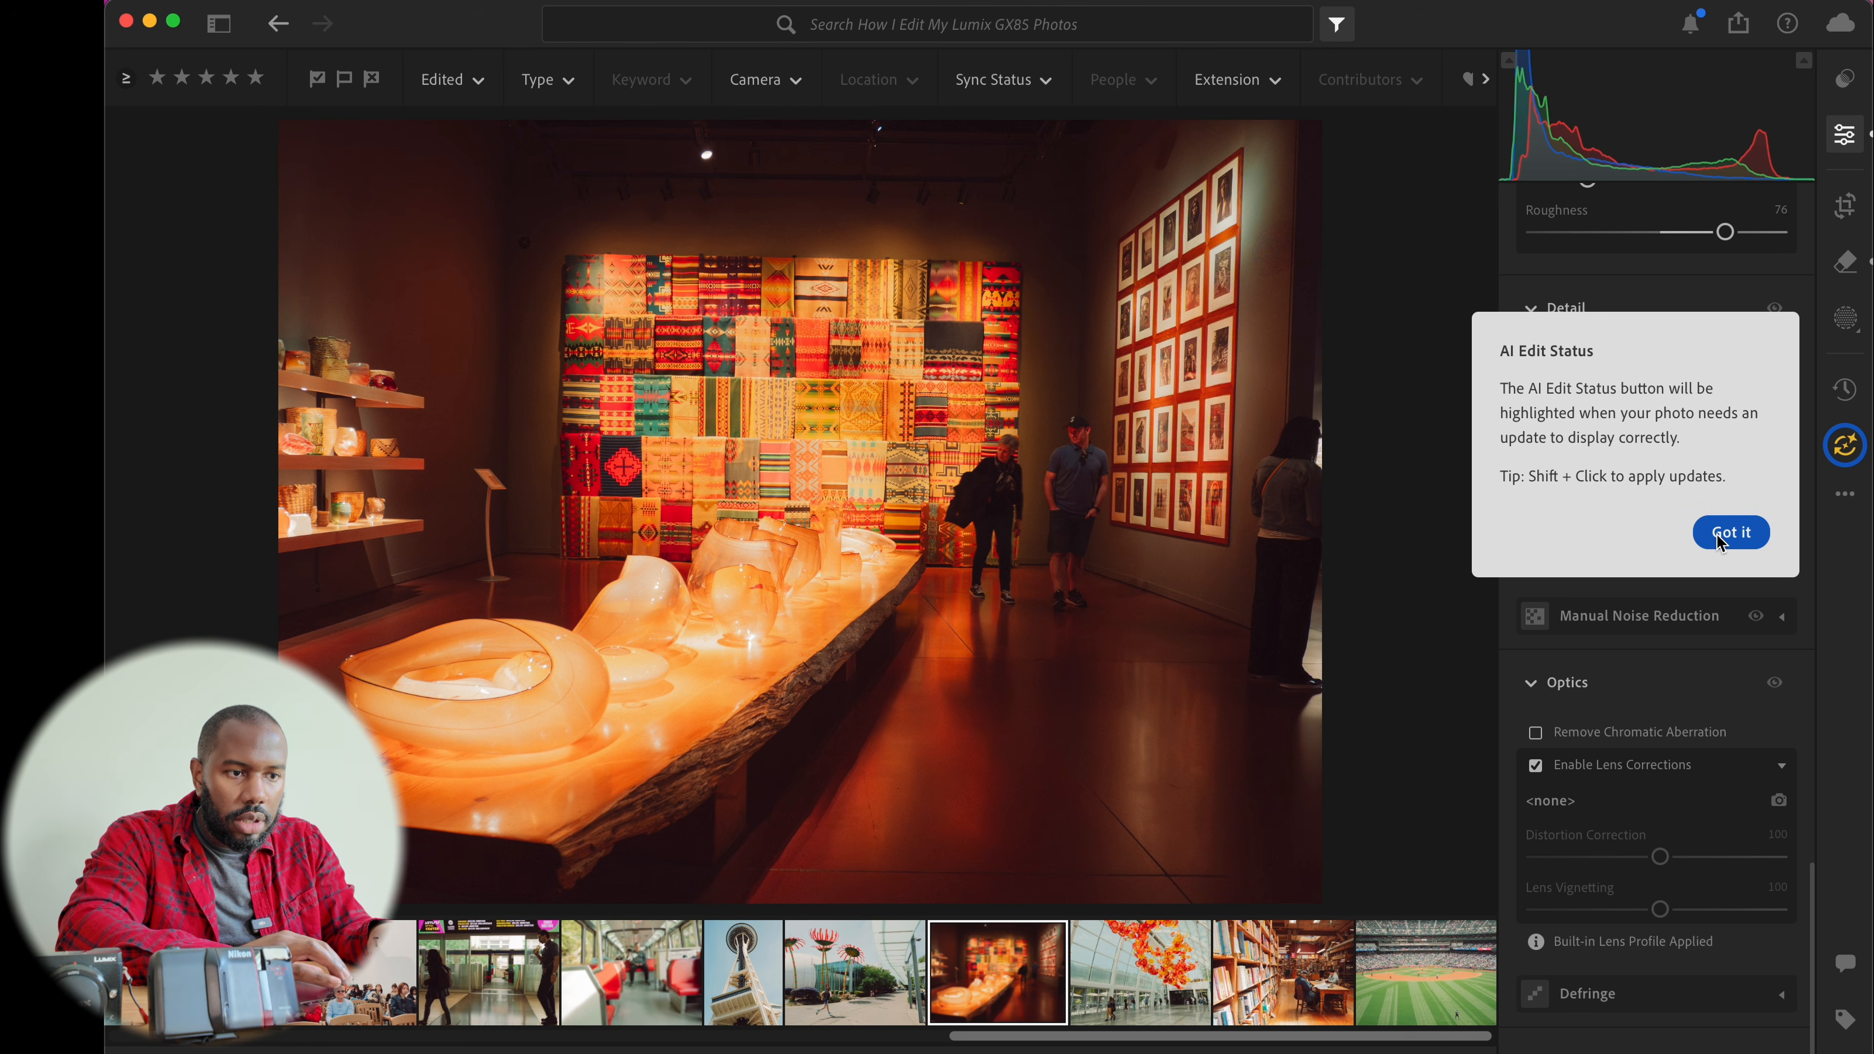
pyautogui.click(1731, 534)
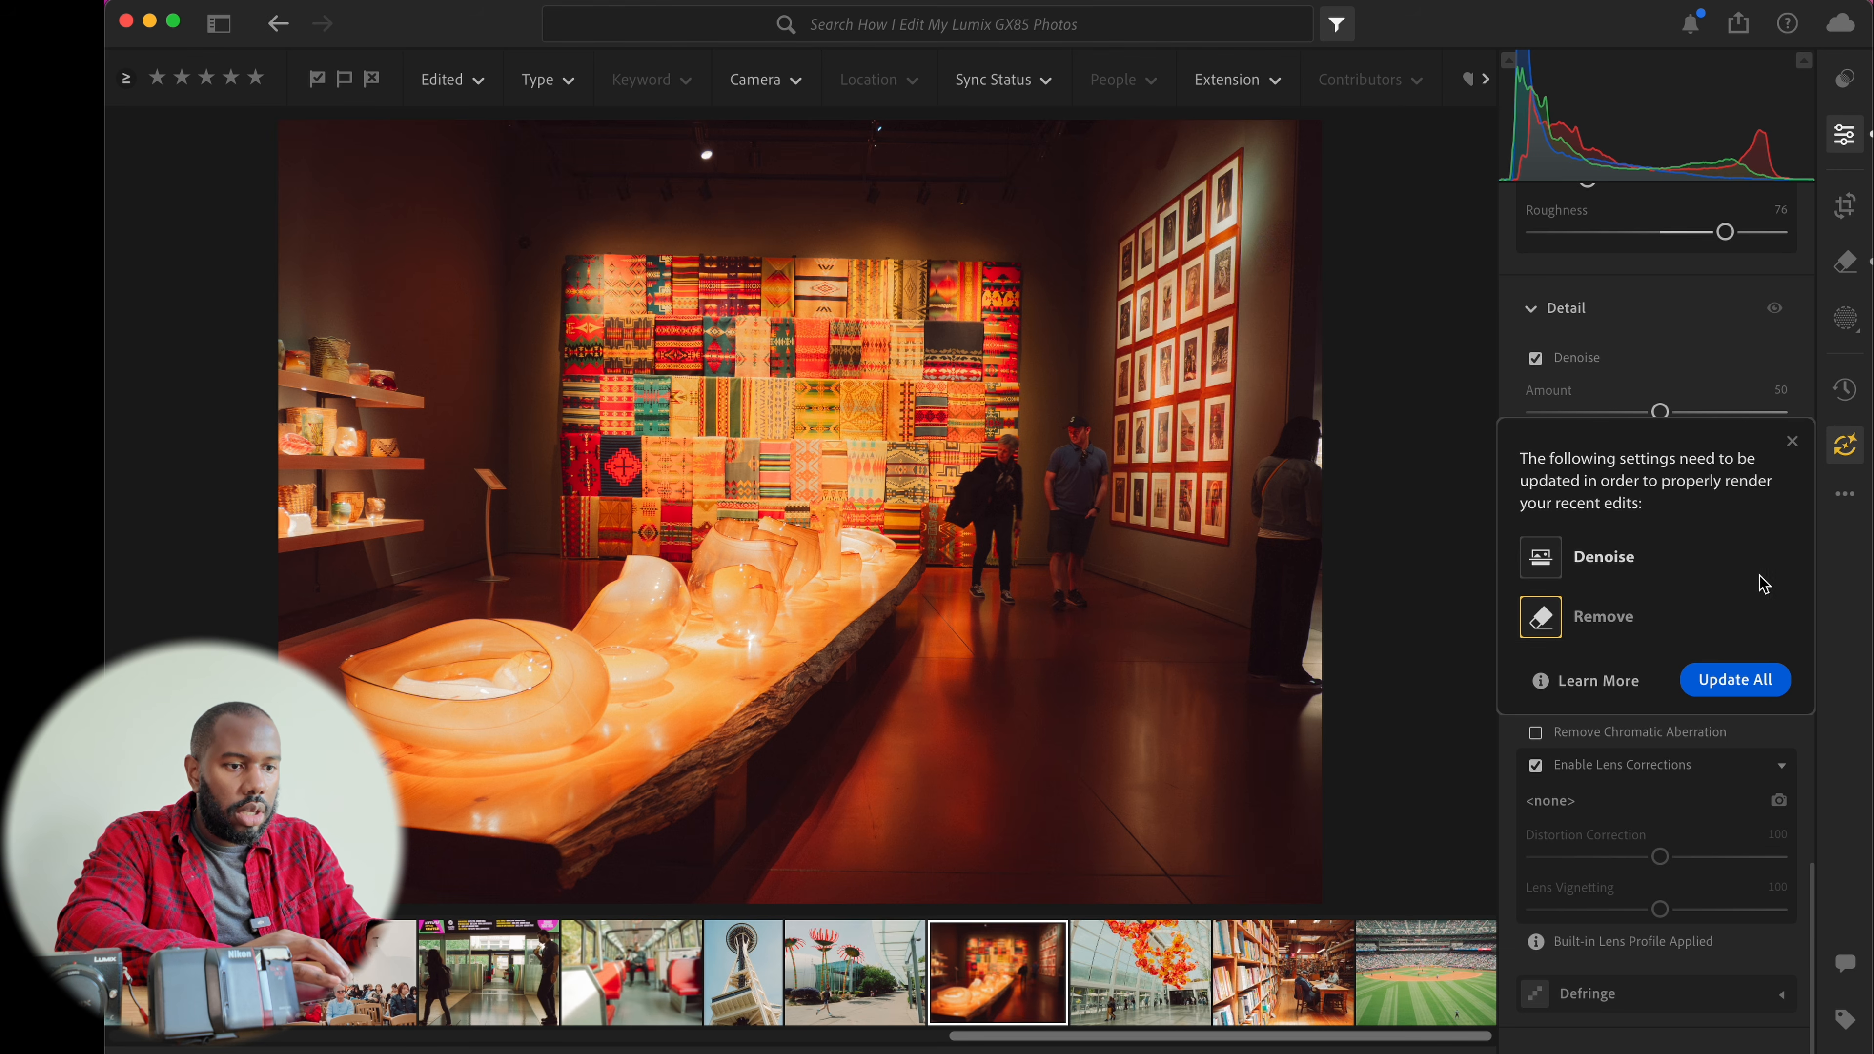
pyautogui.click(1730, 682)
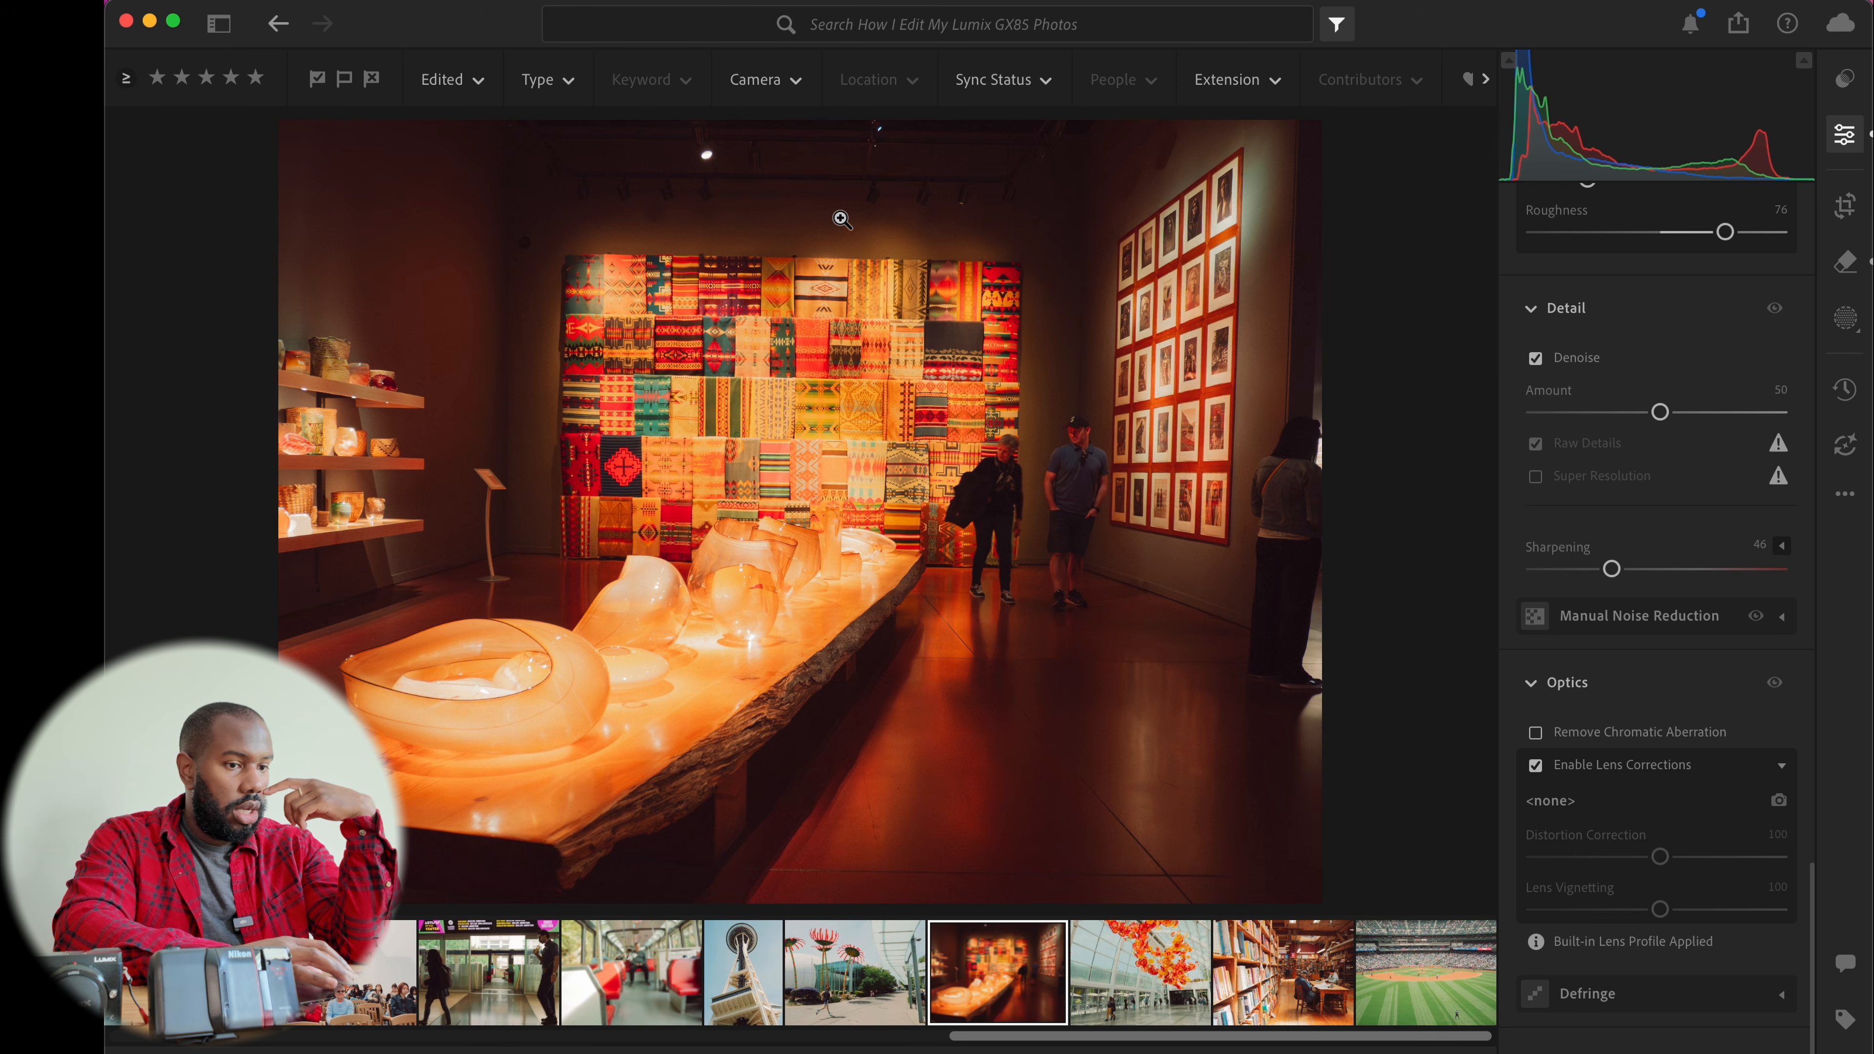
# Increase the Denoise amount to 70 and apply the updated AI settings to the photo
pyautogui.click(1067, 207)
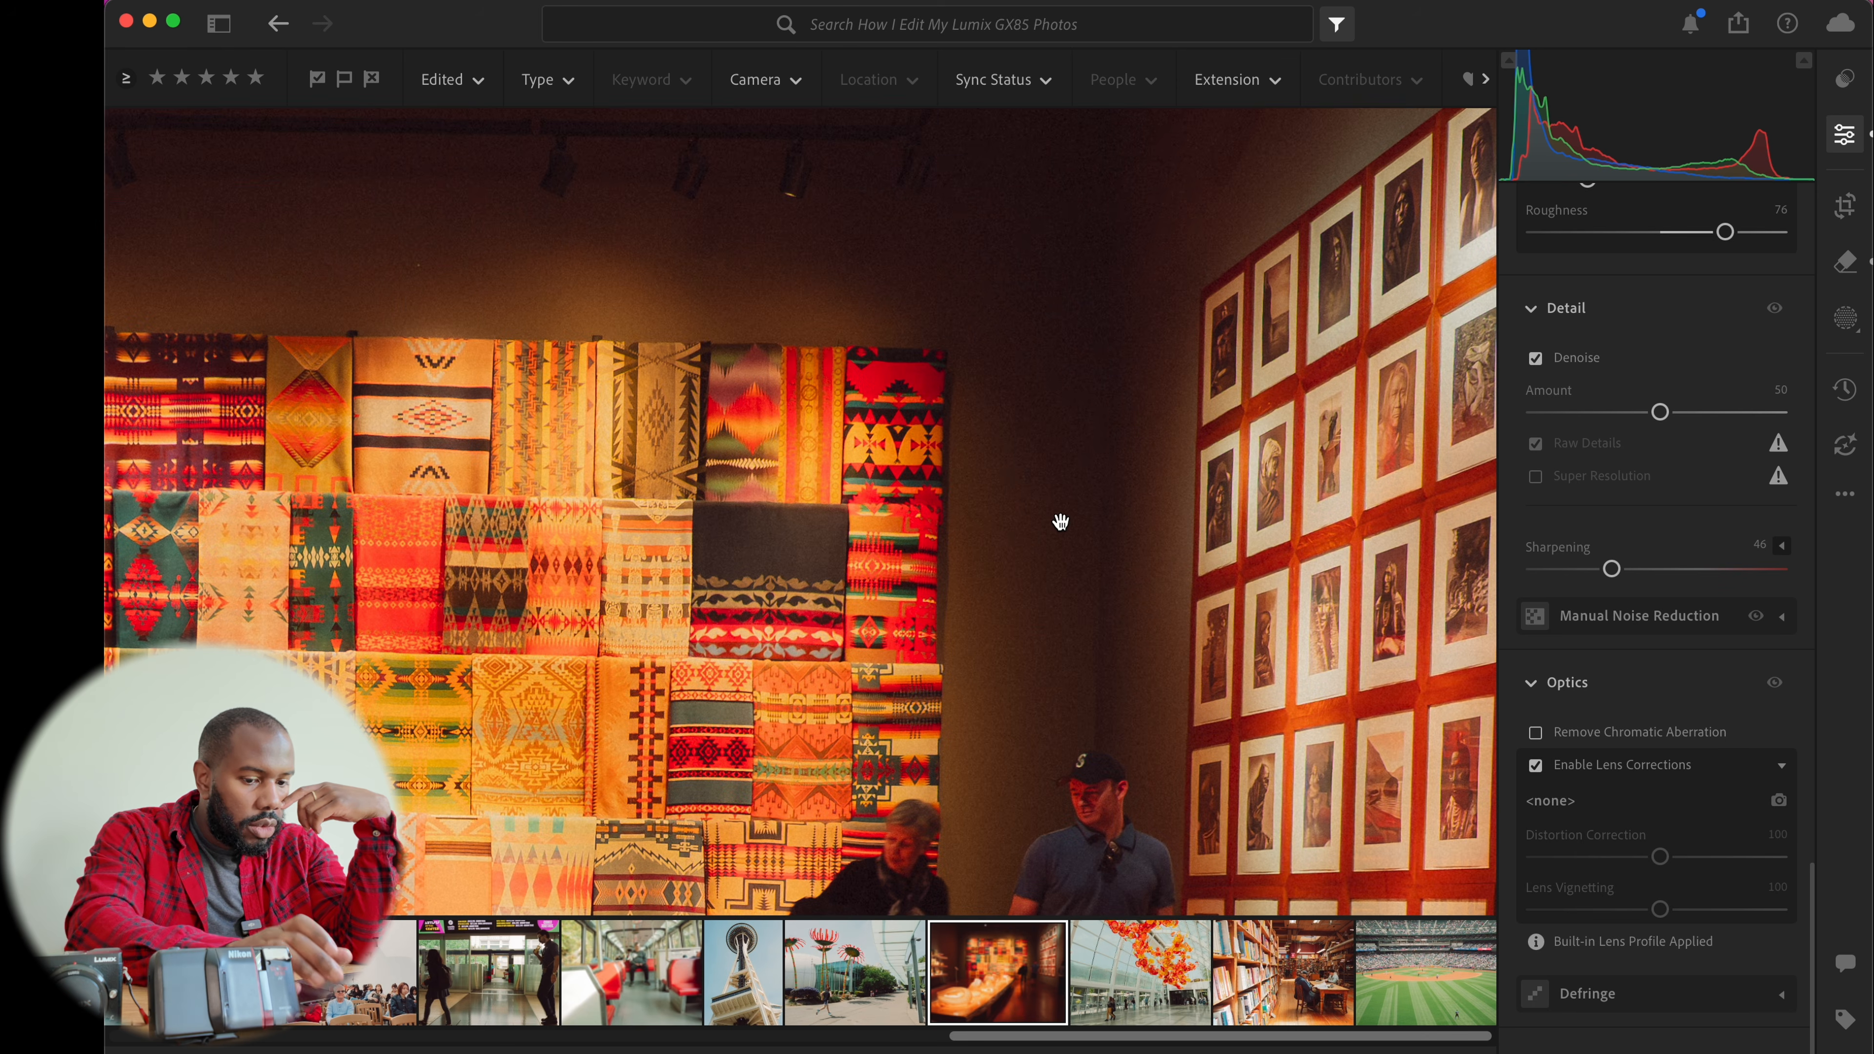
pyautogui.press('\\')
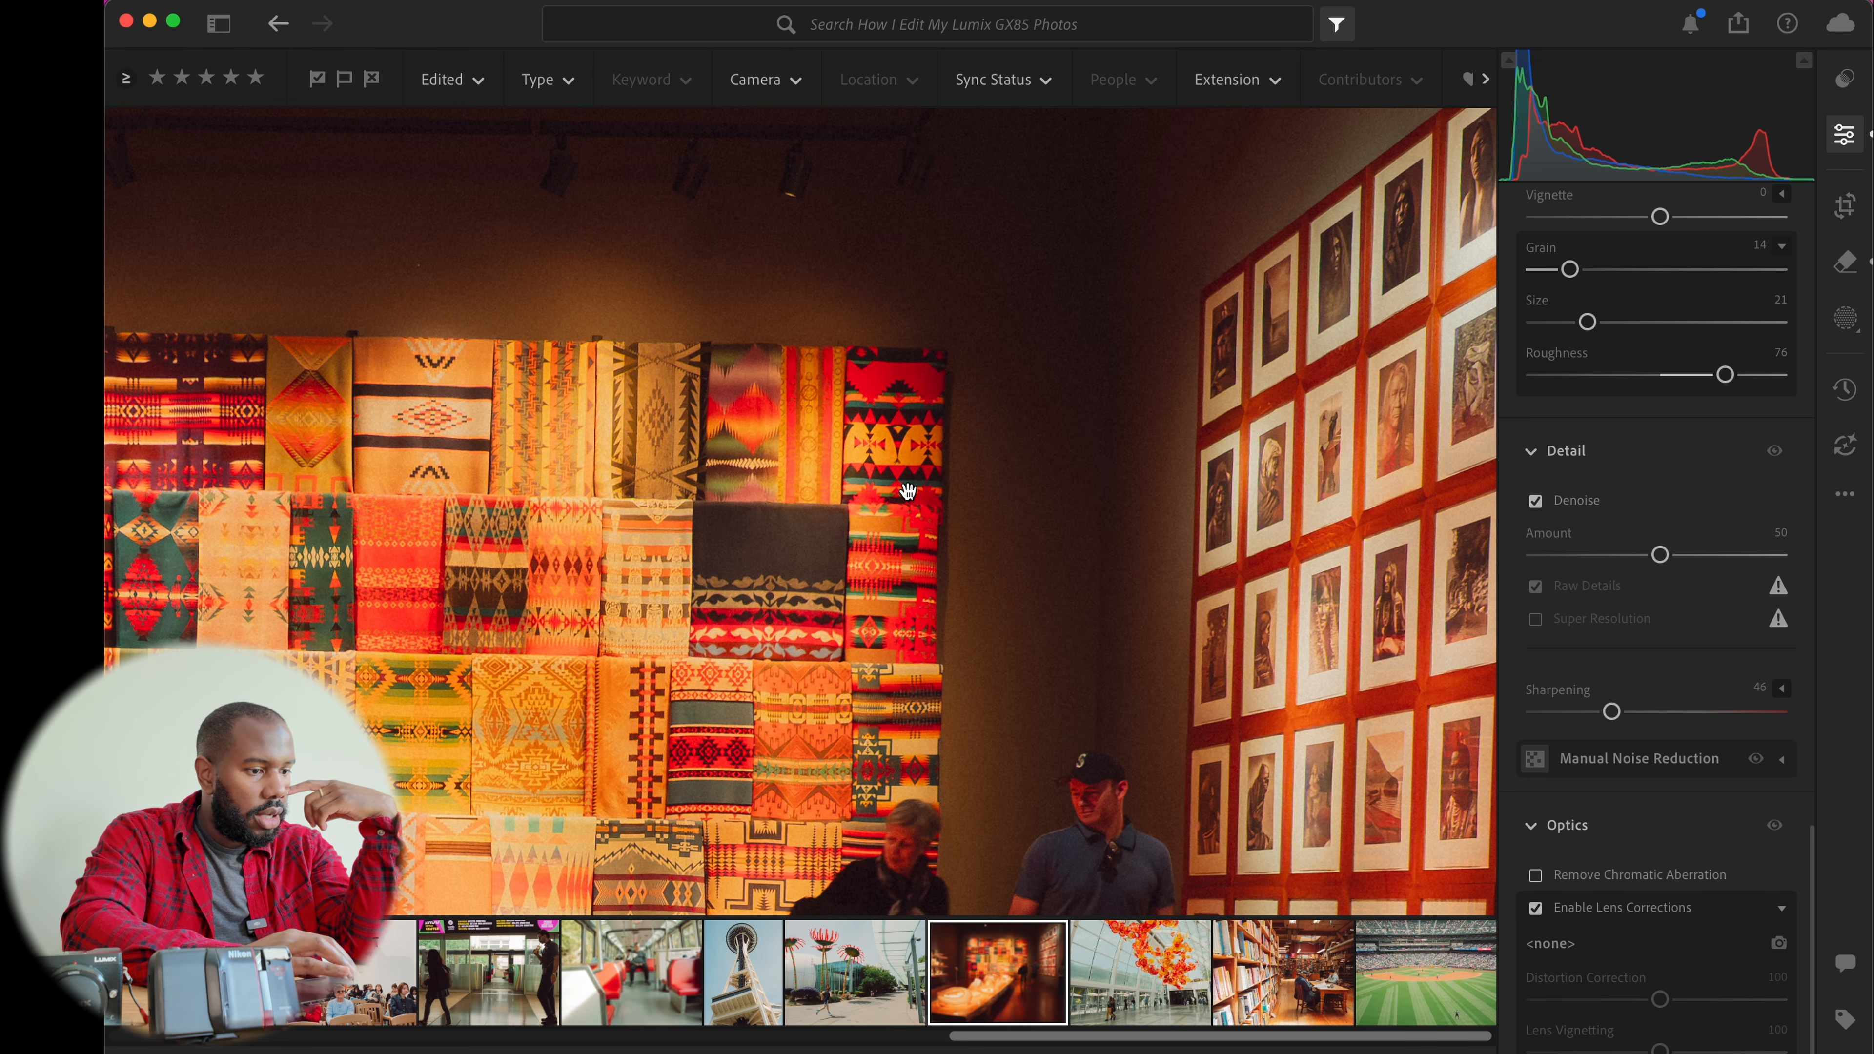
pyautogui.click(833, 570)
pyautogui.moveTo(702, 621); pyautogui.dragTo(1019, 396)
pyautogui.moveTo(524, 654); pyautogui.dragTo(741, 519)
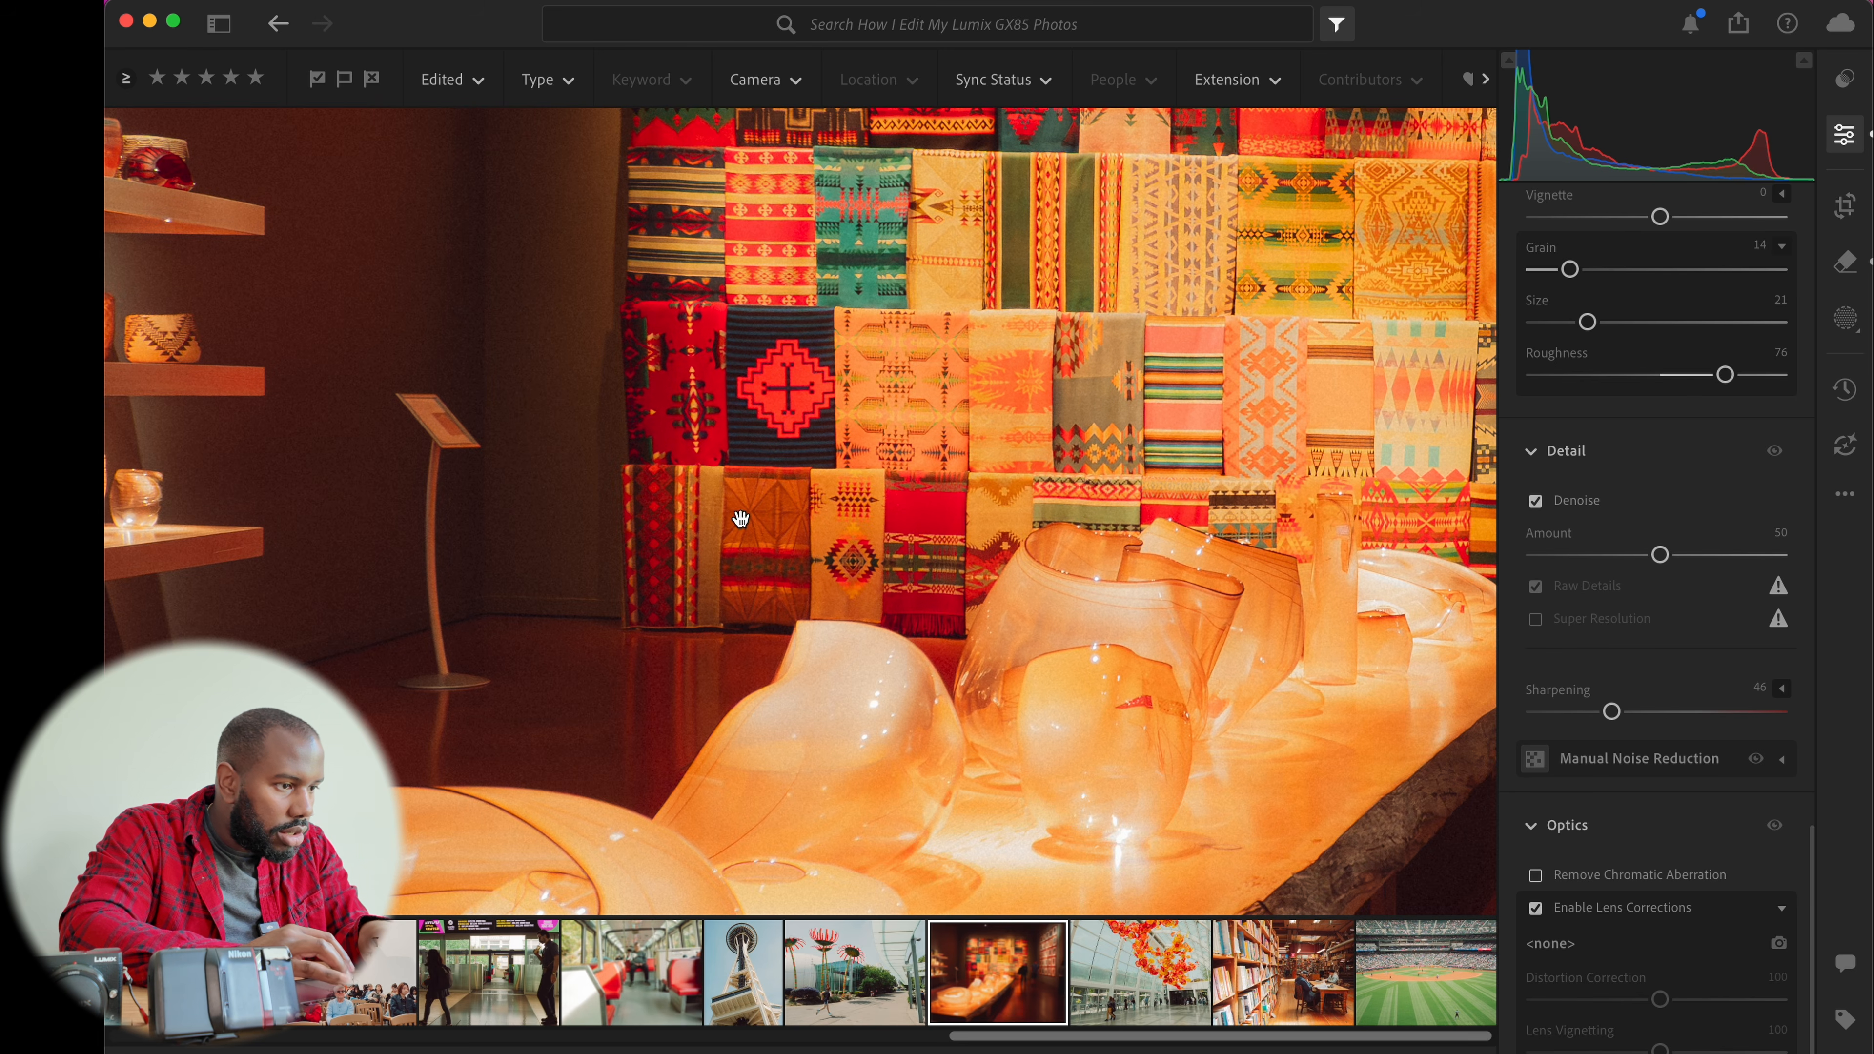
pyautogui.click(509, 392)
pyautogui.moveTo(1660, 553); pyautogui.dragTo(1709, 555)
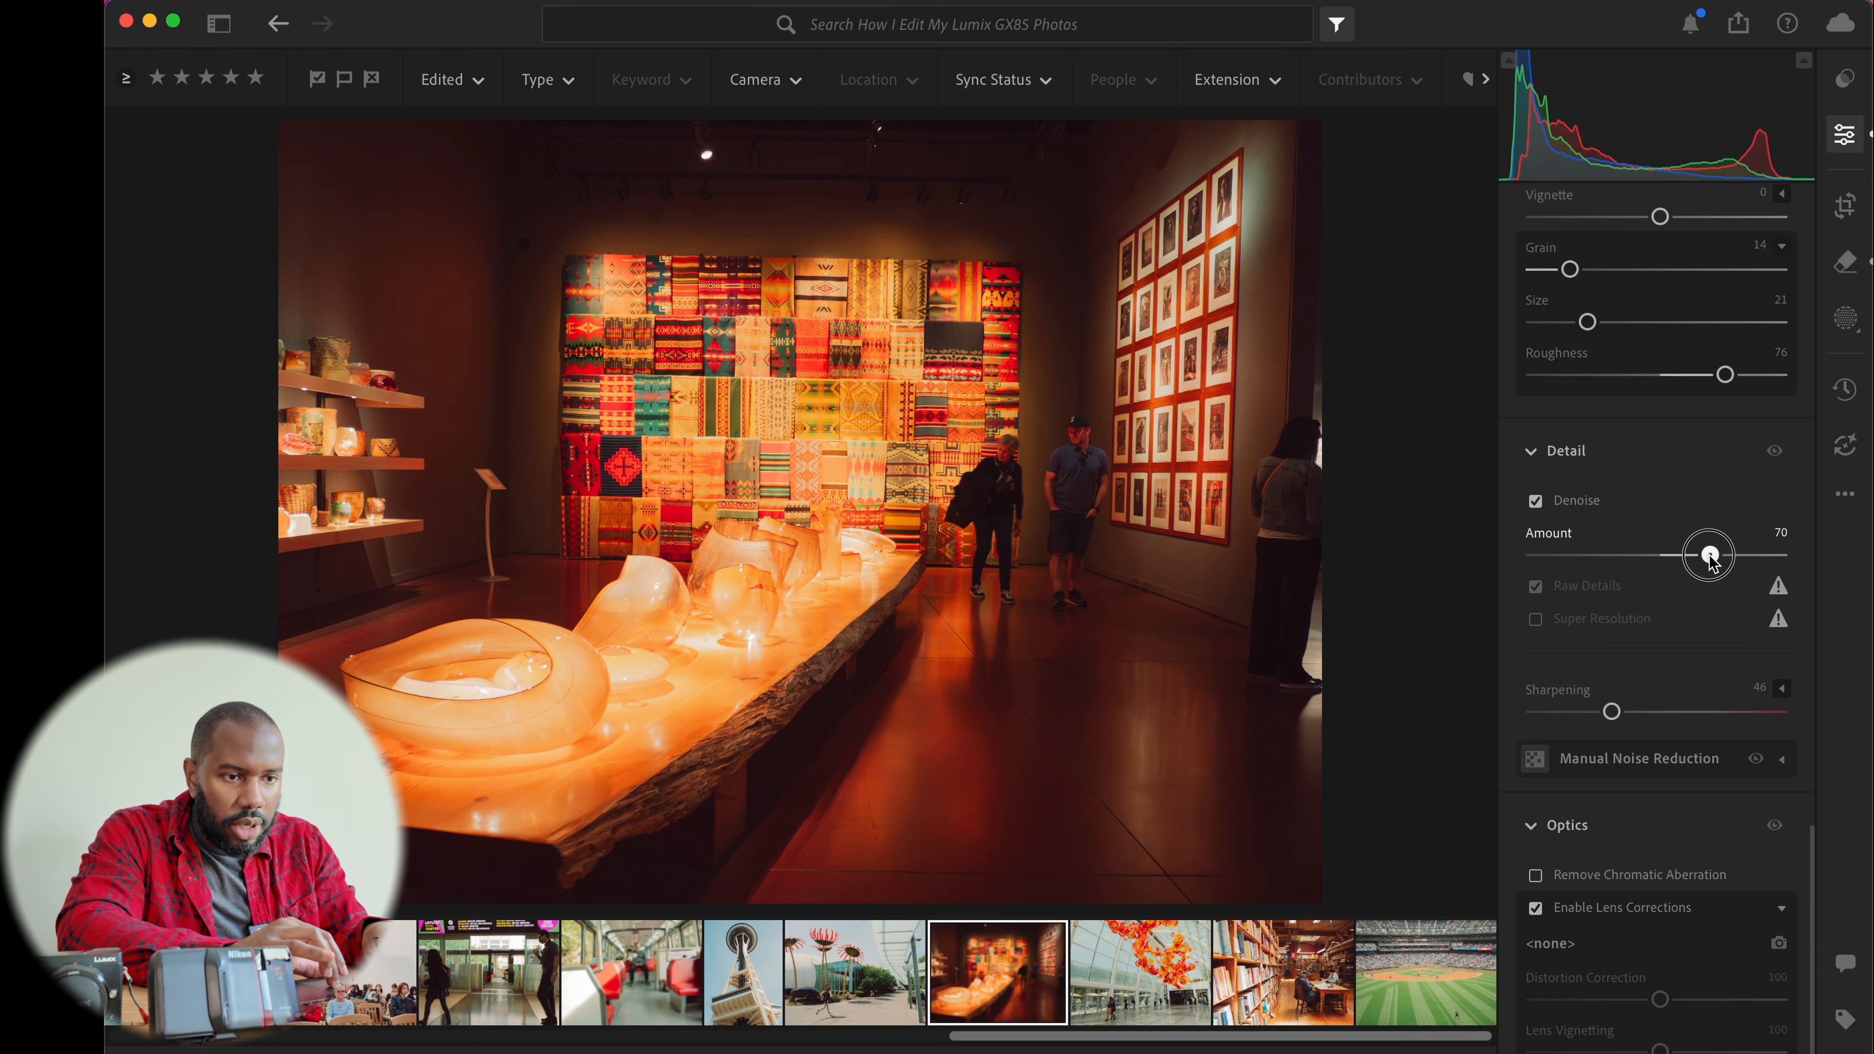
pyautogui.click(1851, 462)
pyautogui.click(1725, 687)
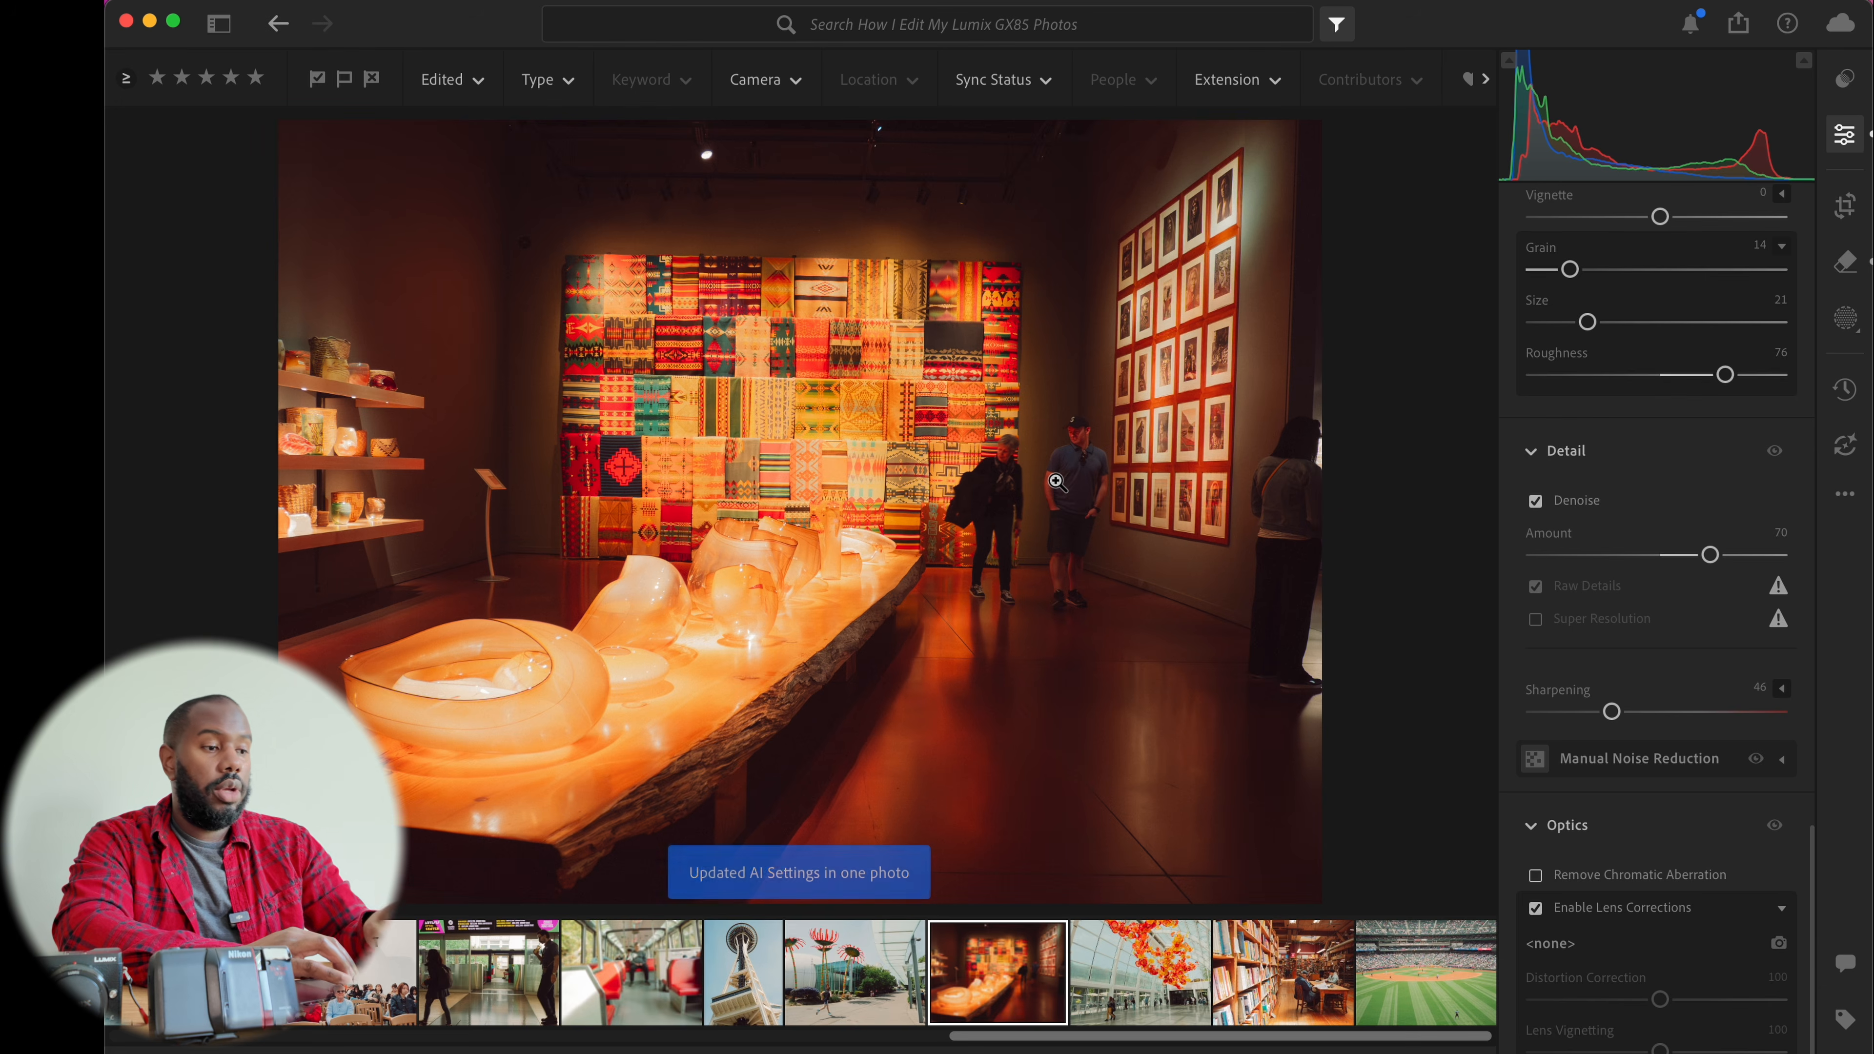
# Inspect the denoised museum photo up close and check its camera information
pyautogui.click(518, 290)
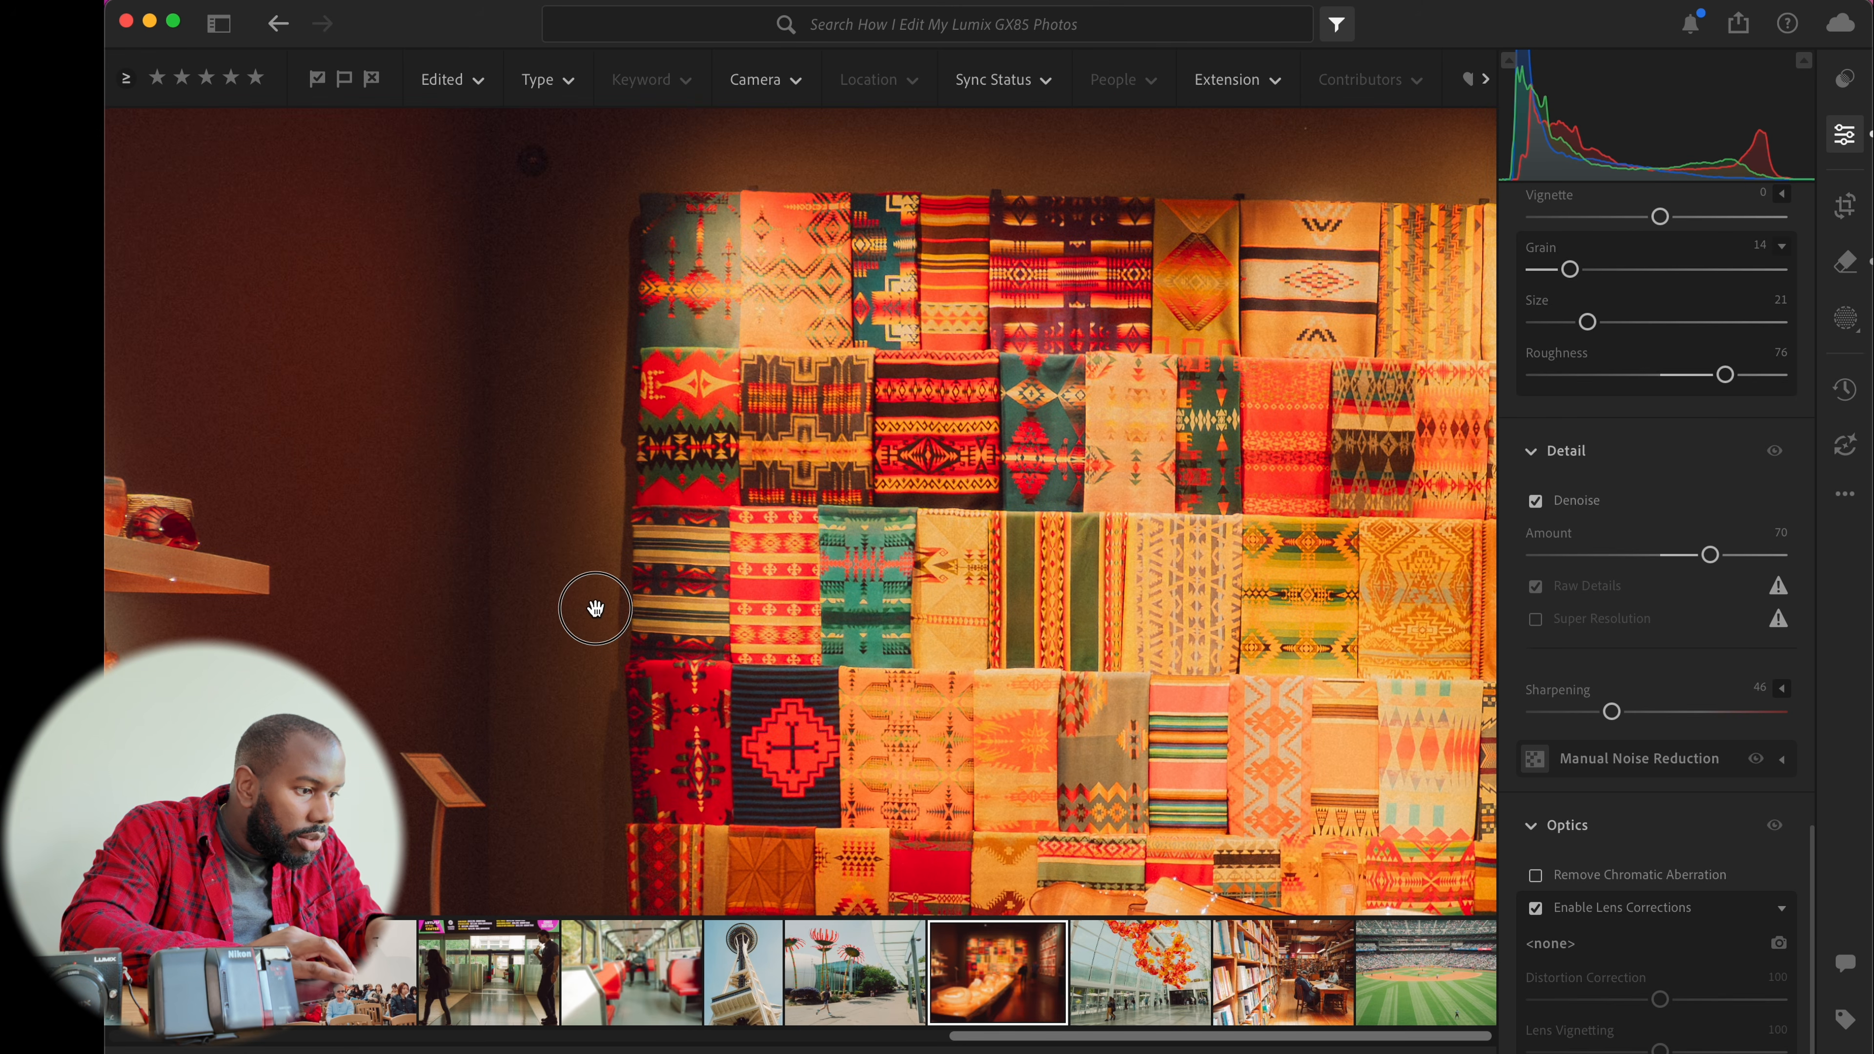
pyautogui.moveTo(594, 624); pyautogui.dragTo(587, 357)
pyautogui.moveTo(984, 495); pyautogui.dragTo(449, 390)
pyautogui.moveTo(1094, 394); pyautogui.dragTo(737, 606)
pyautogui.click(889, 497)
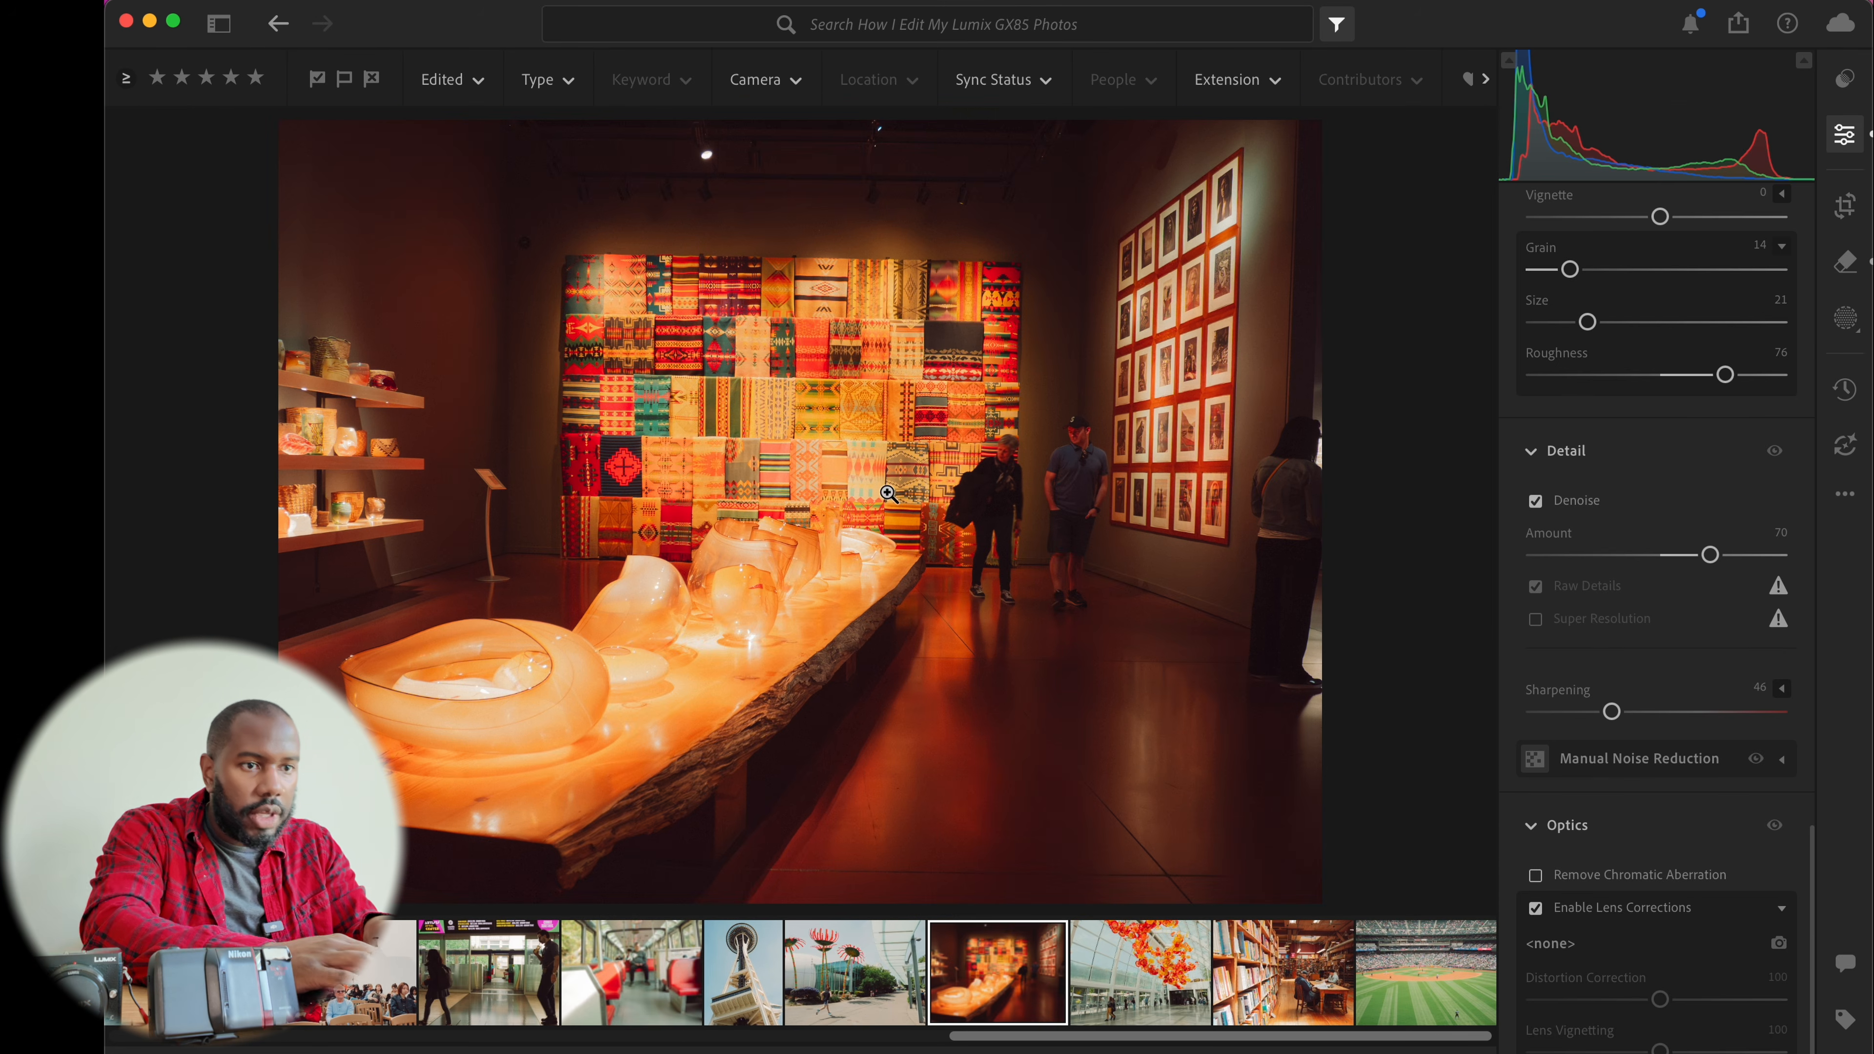
pyautogui.press('i')
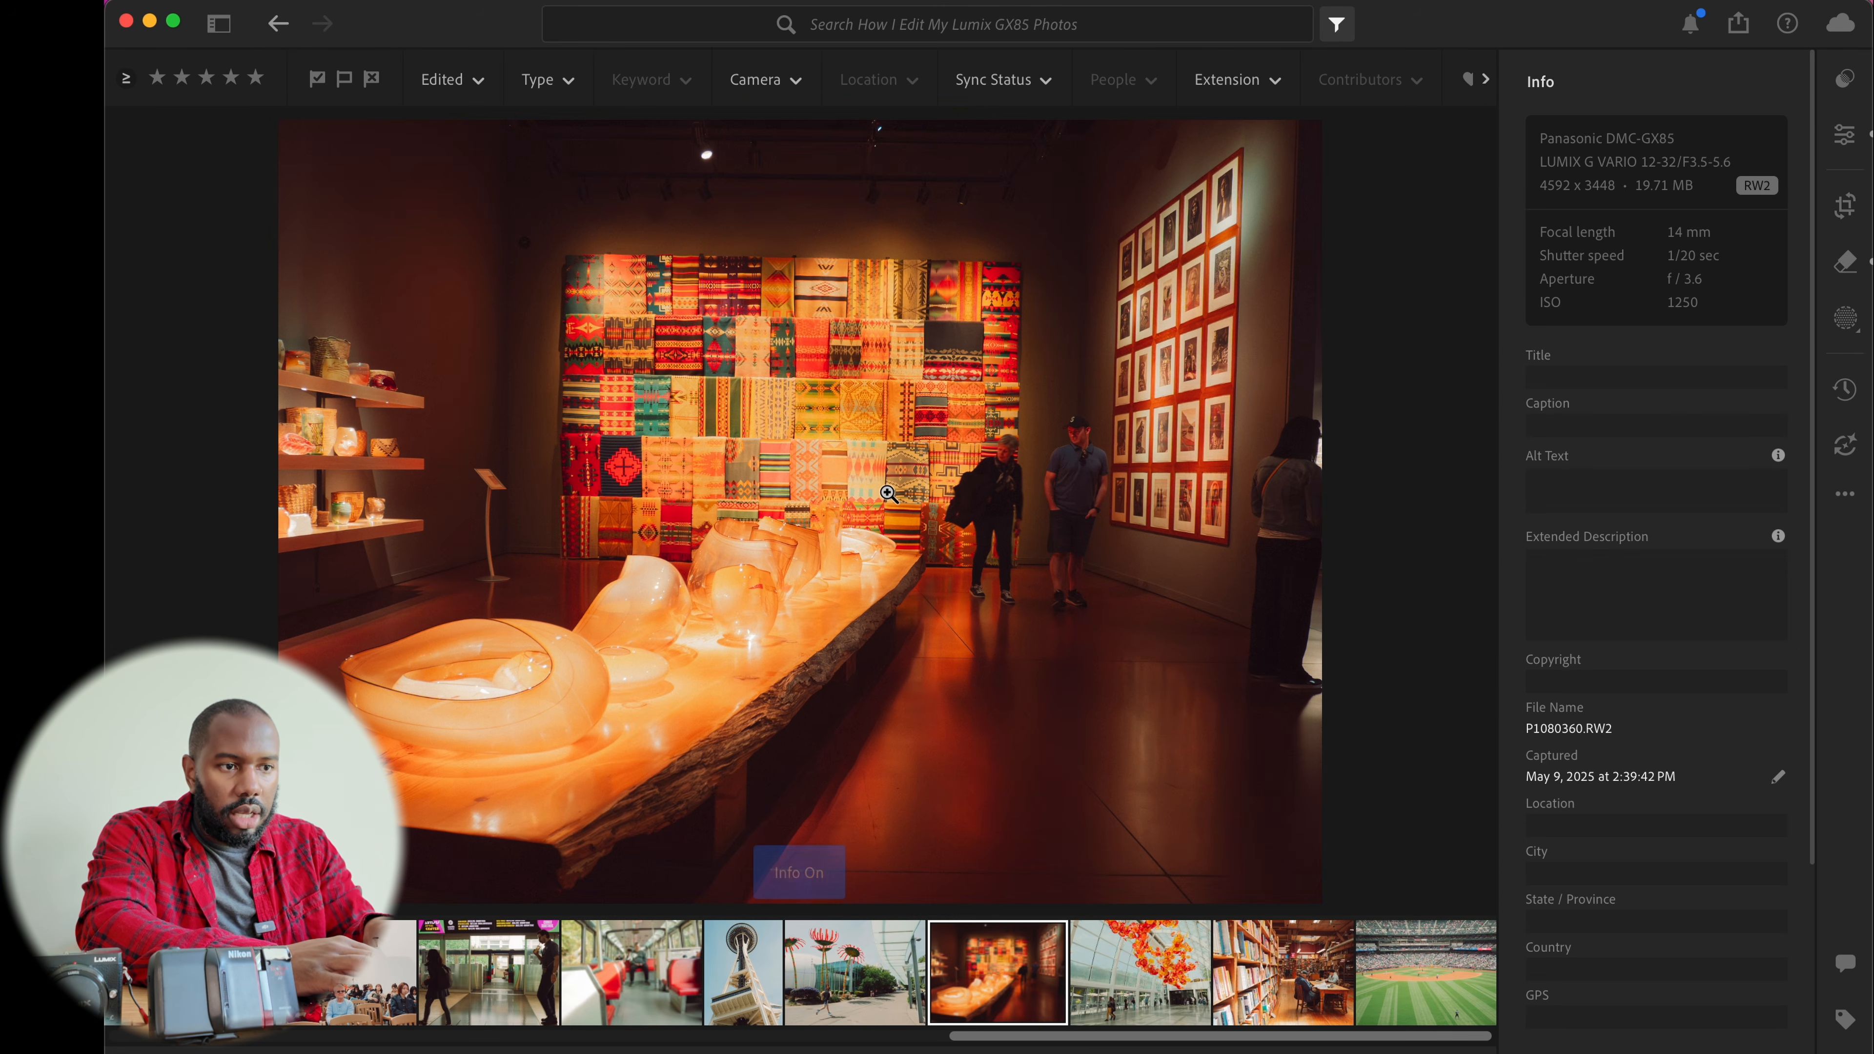
pyautogui.press('i')
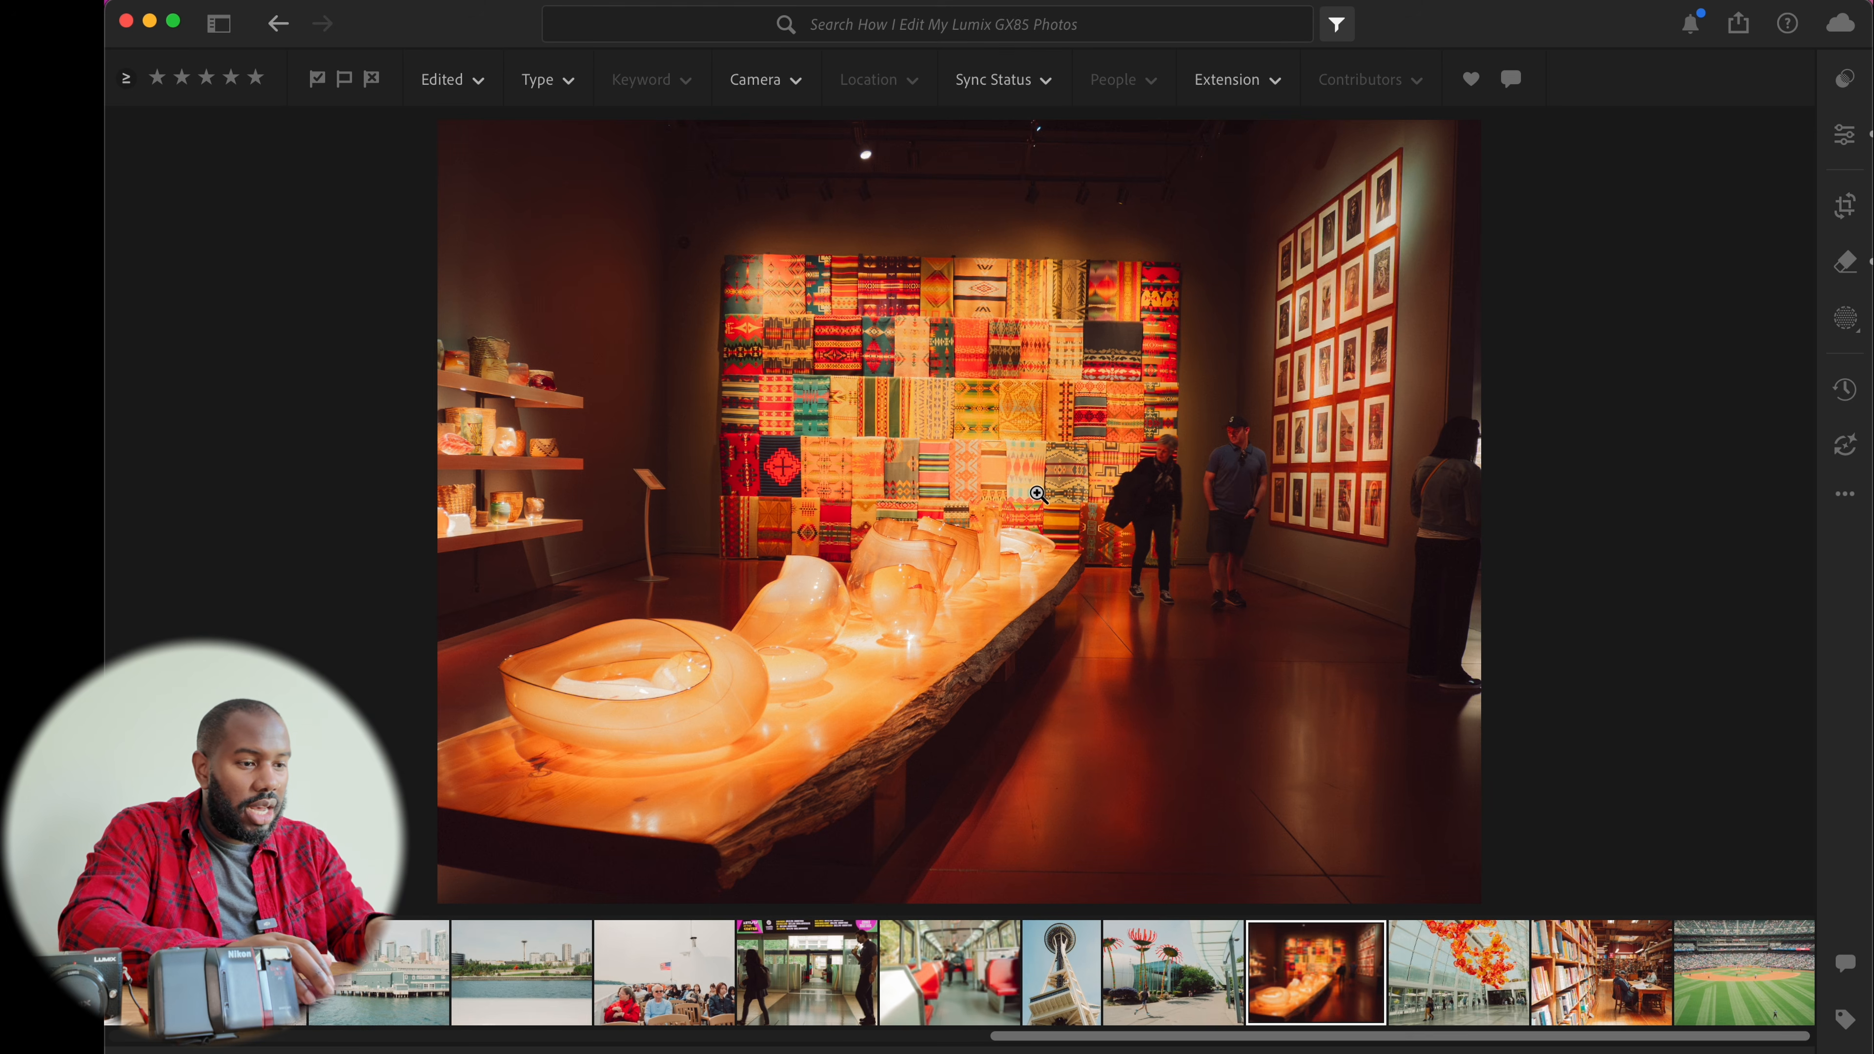
pyautogui.press('Right')
pyautogui.press('Left')
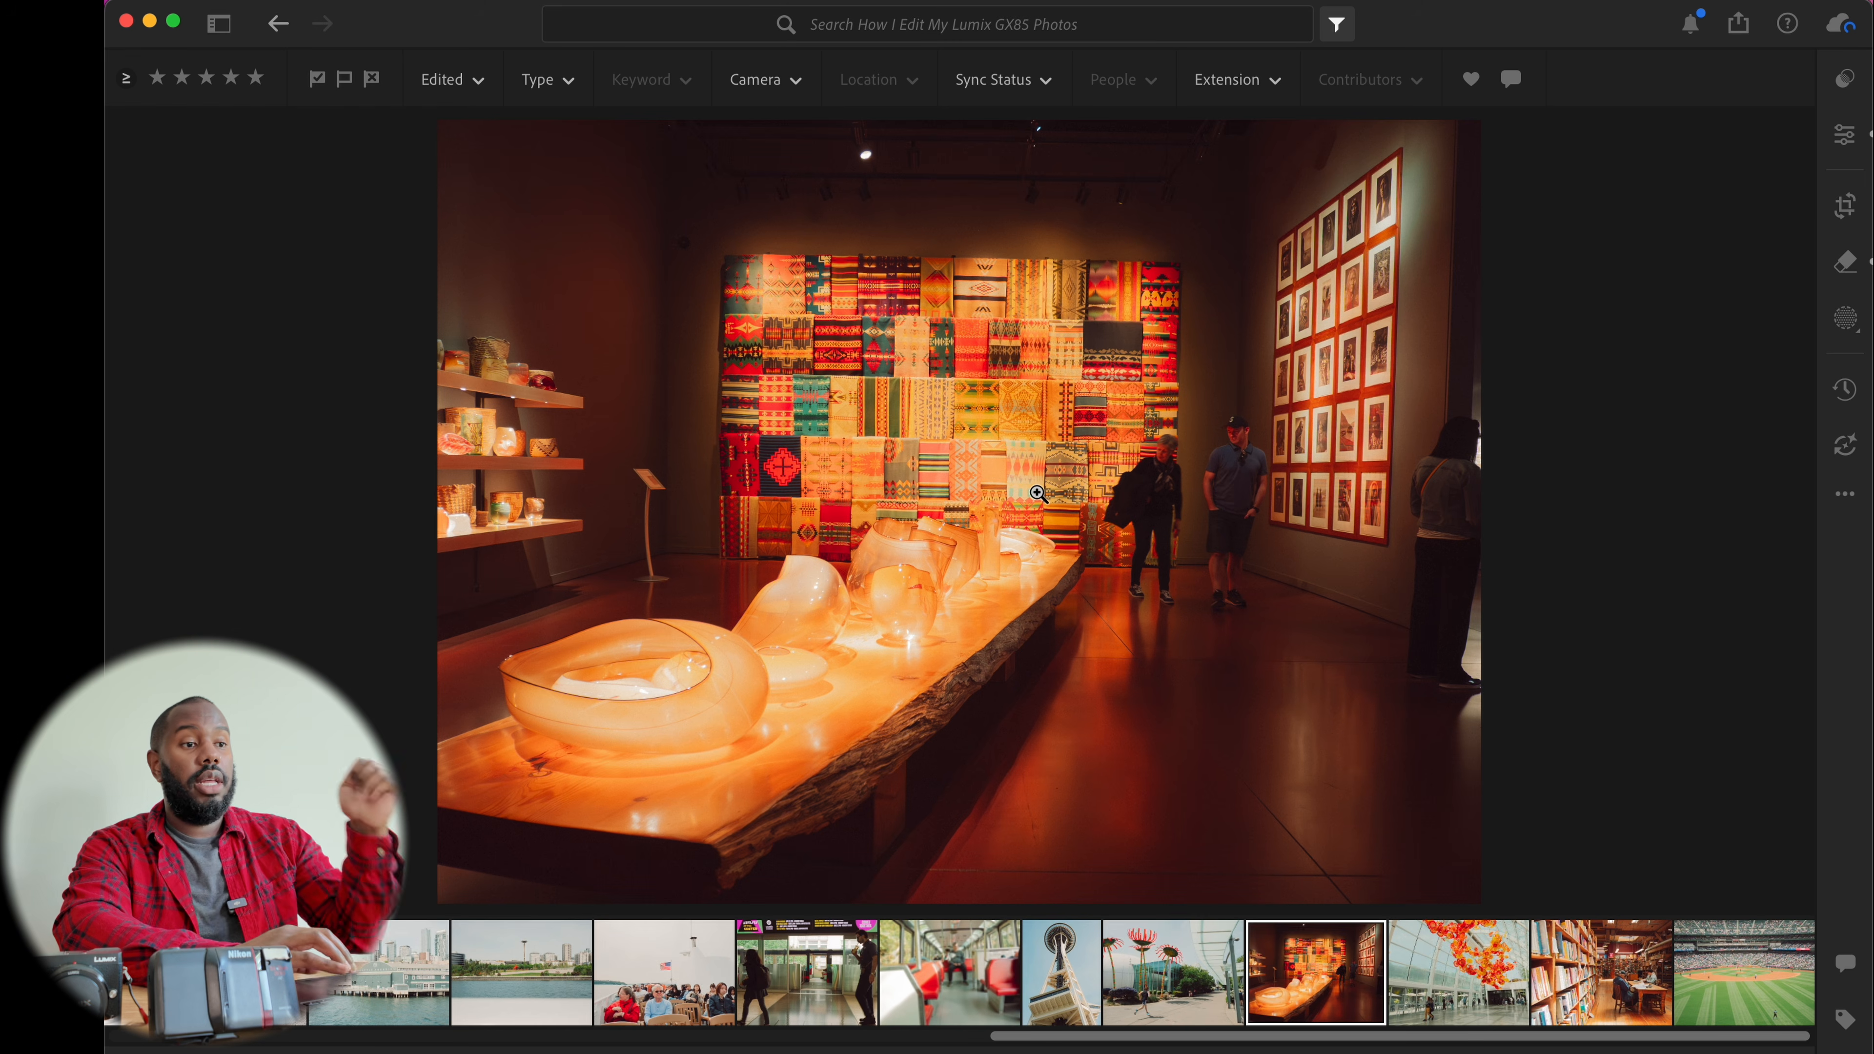
# Open the custom export settings for the museum photo and look over the export presets
pyautogui.click(1738, 23)
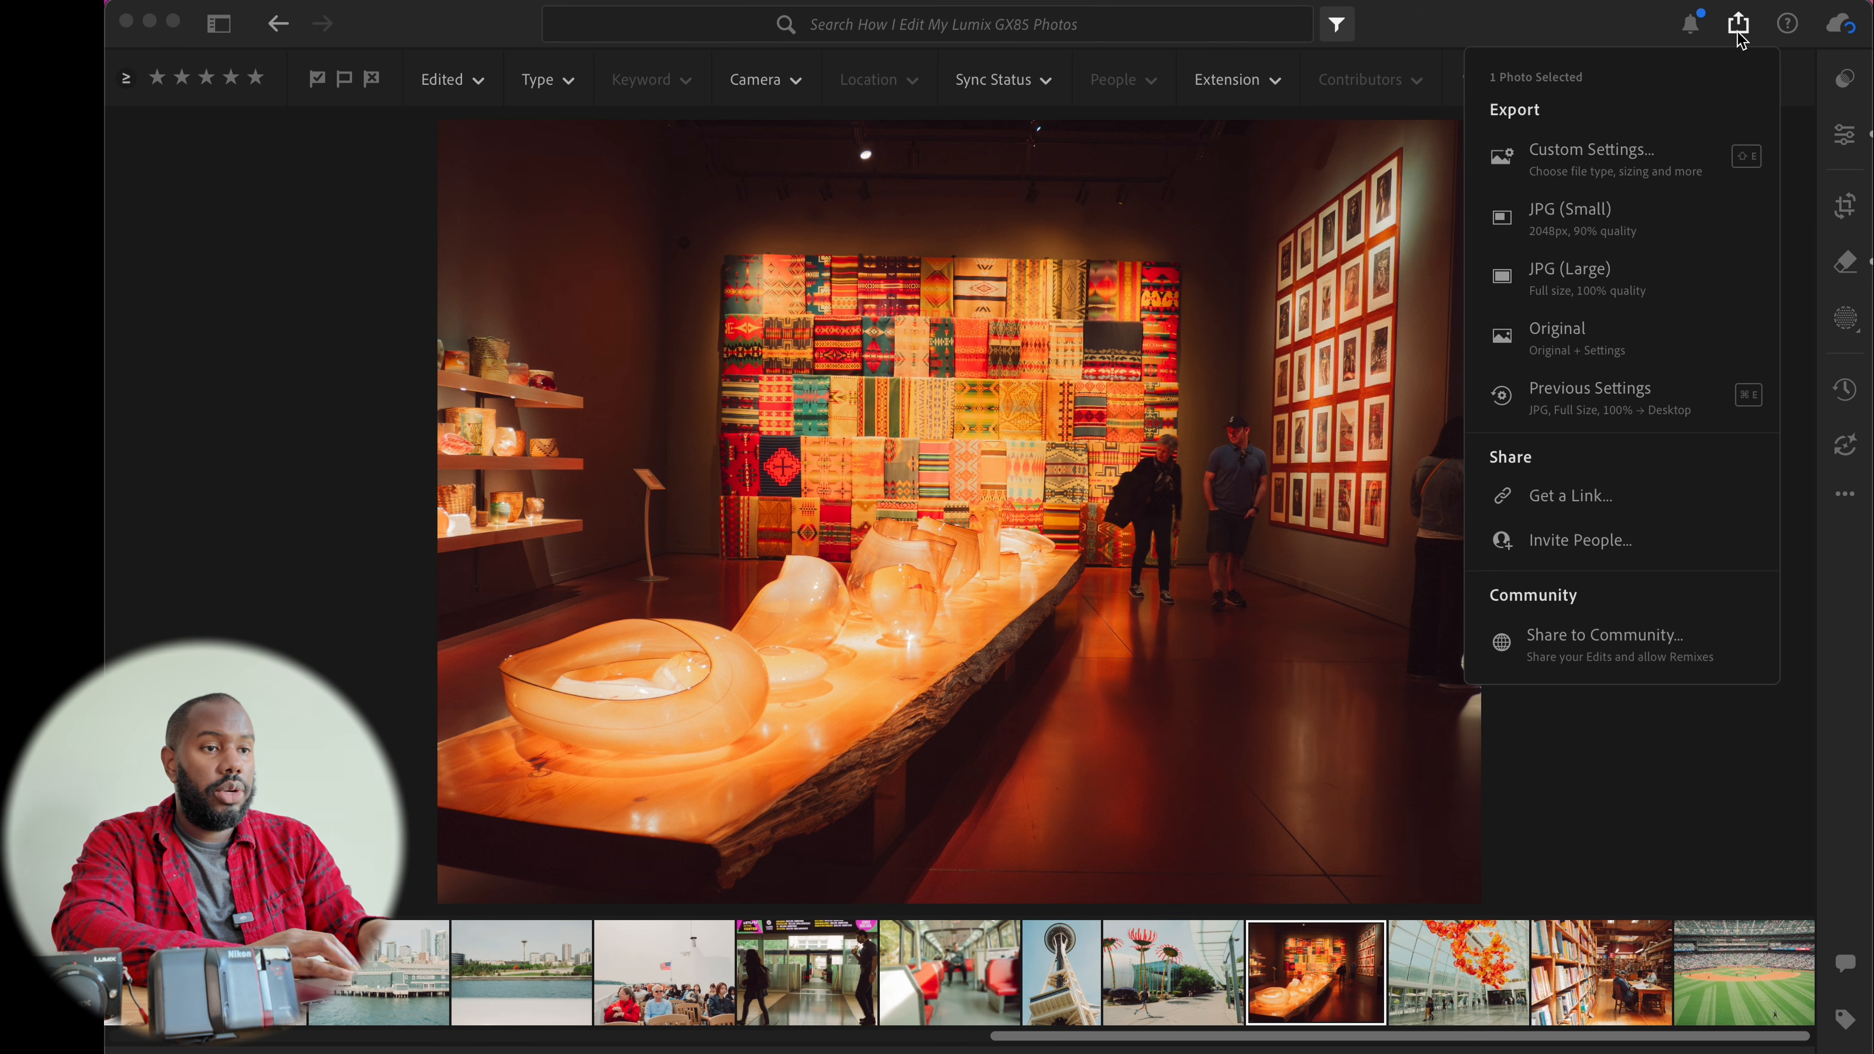
pyautogui.click(1622, 171)
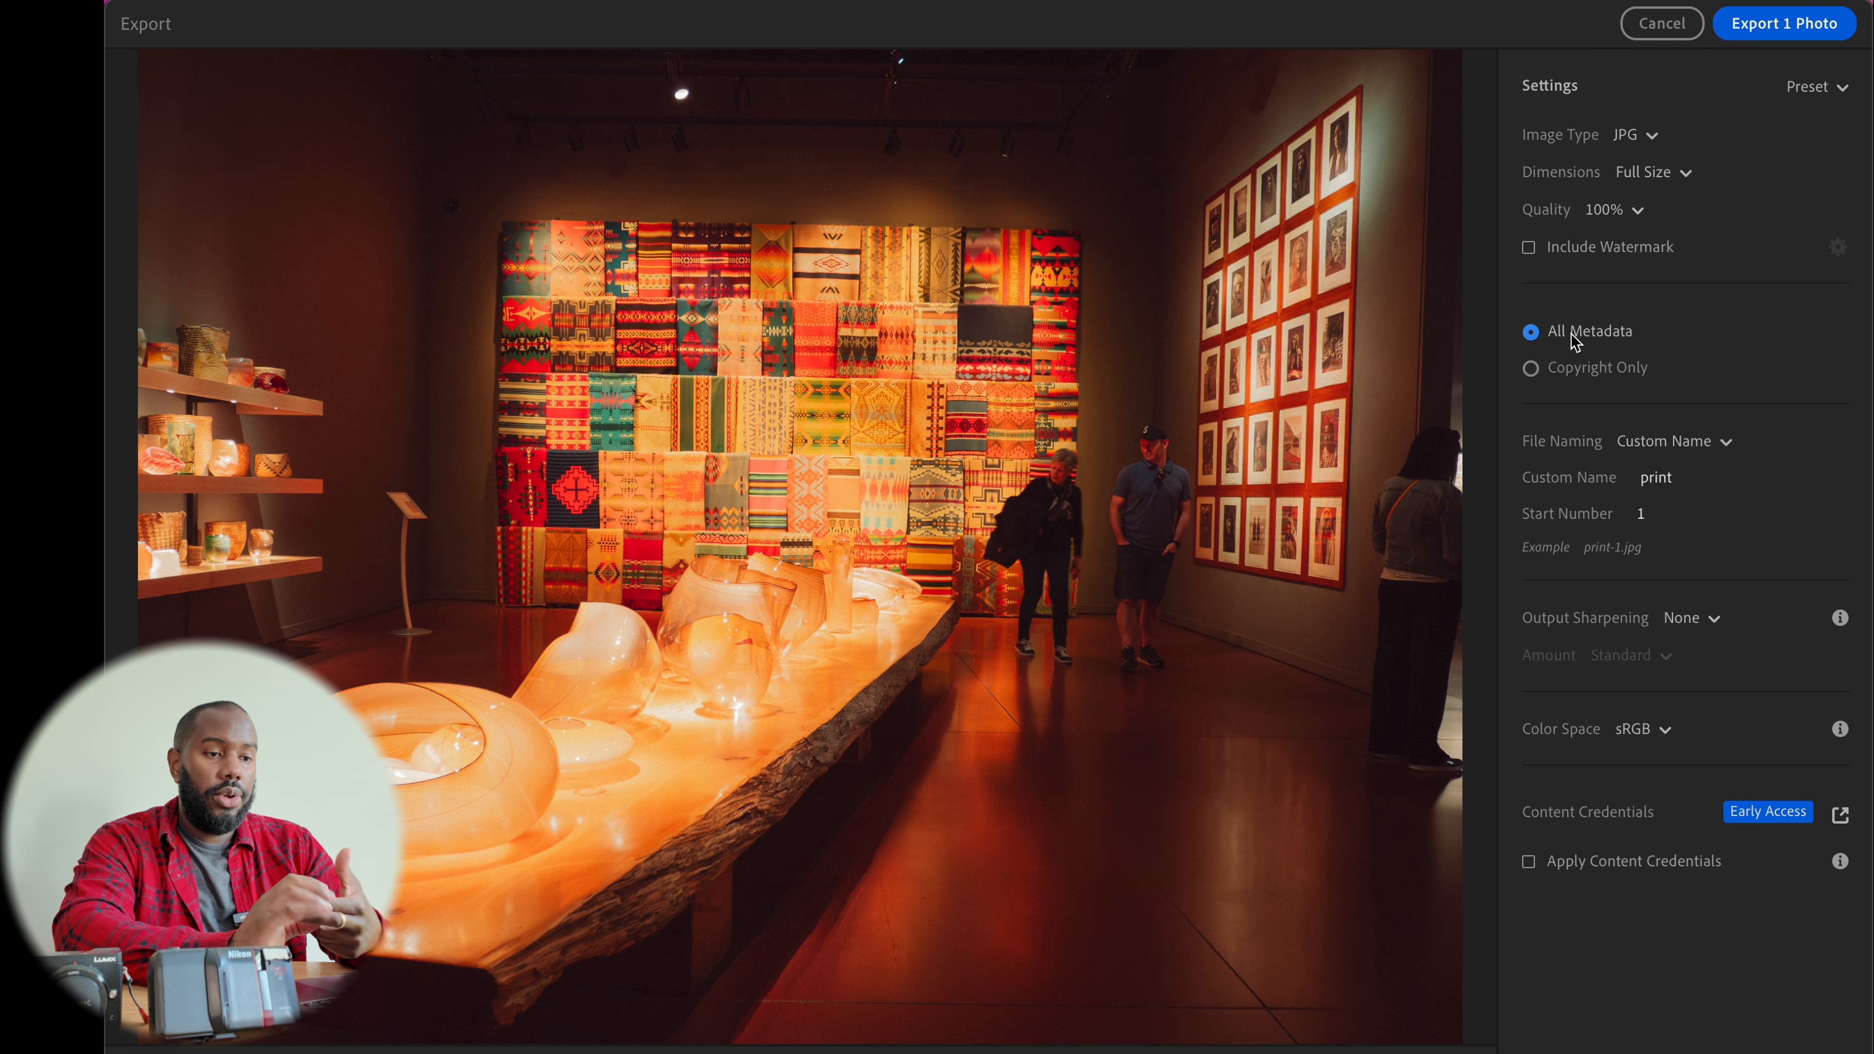
pyautogui.click(1670, 479)
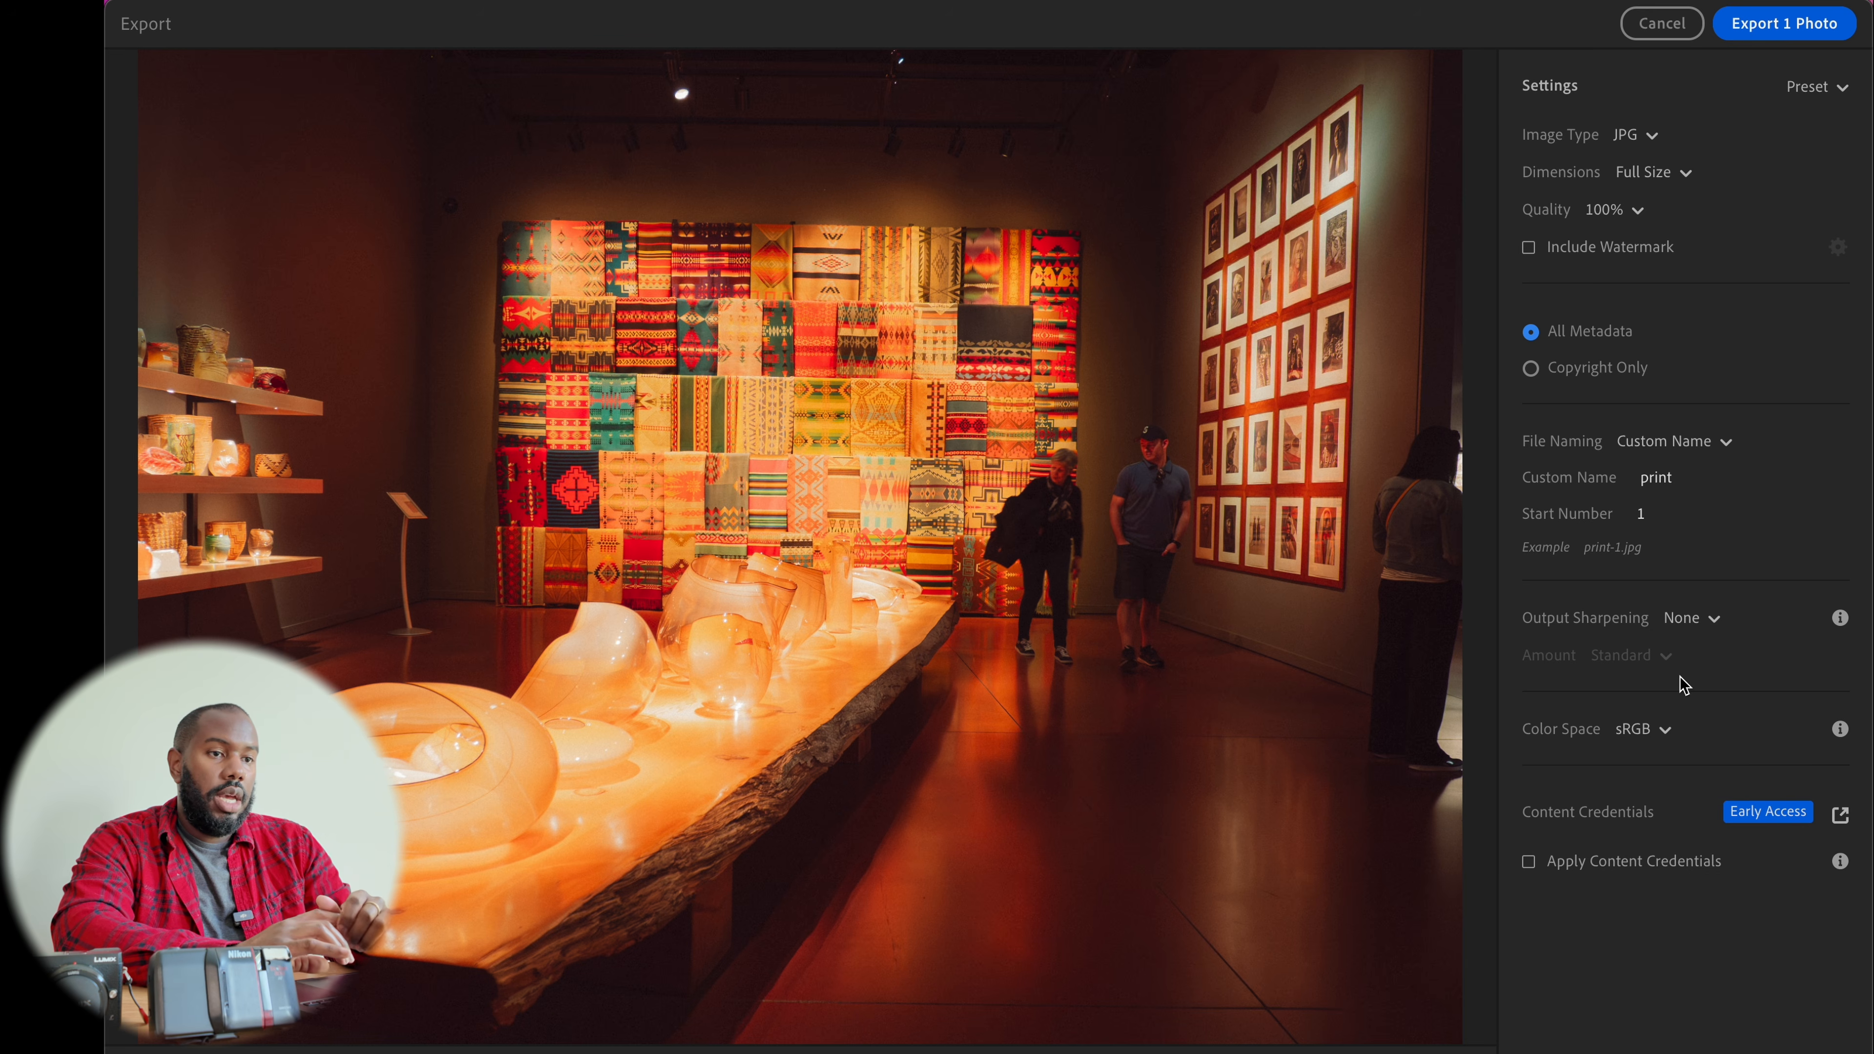
pyautogui.click(1836, 88)
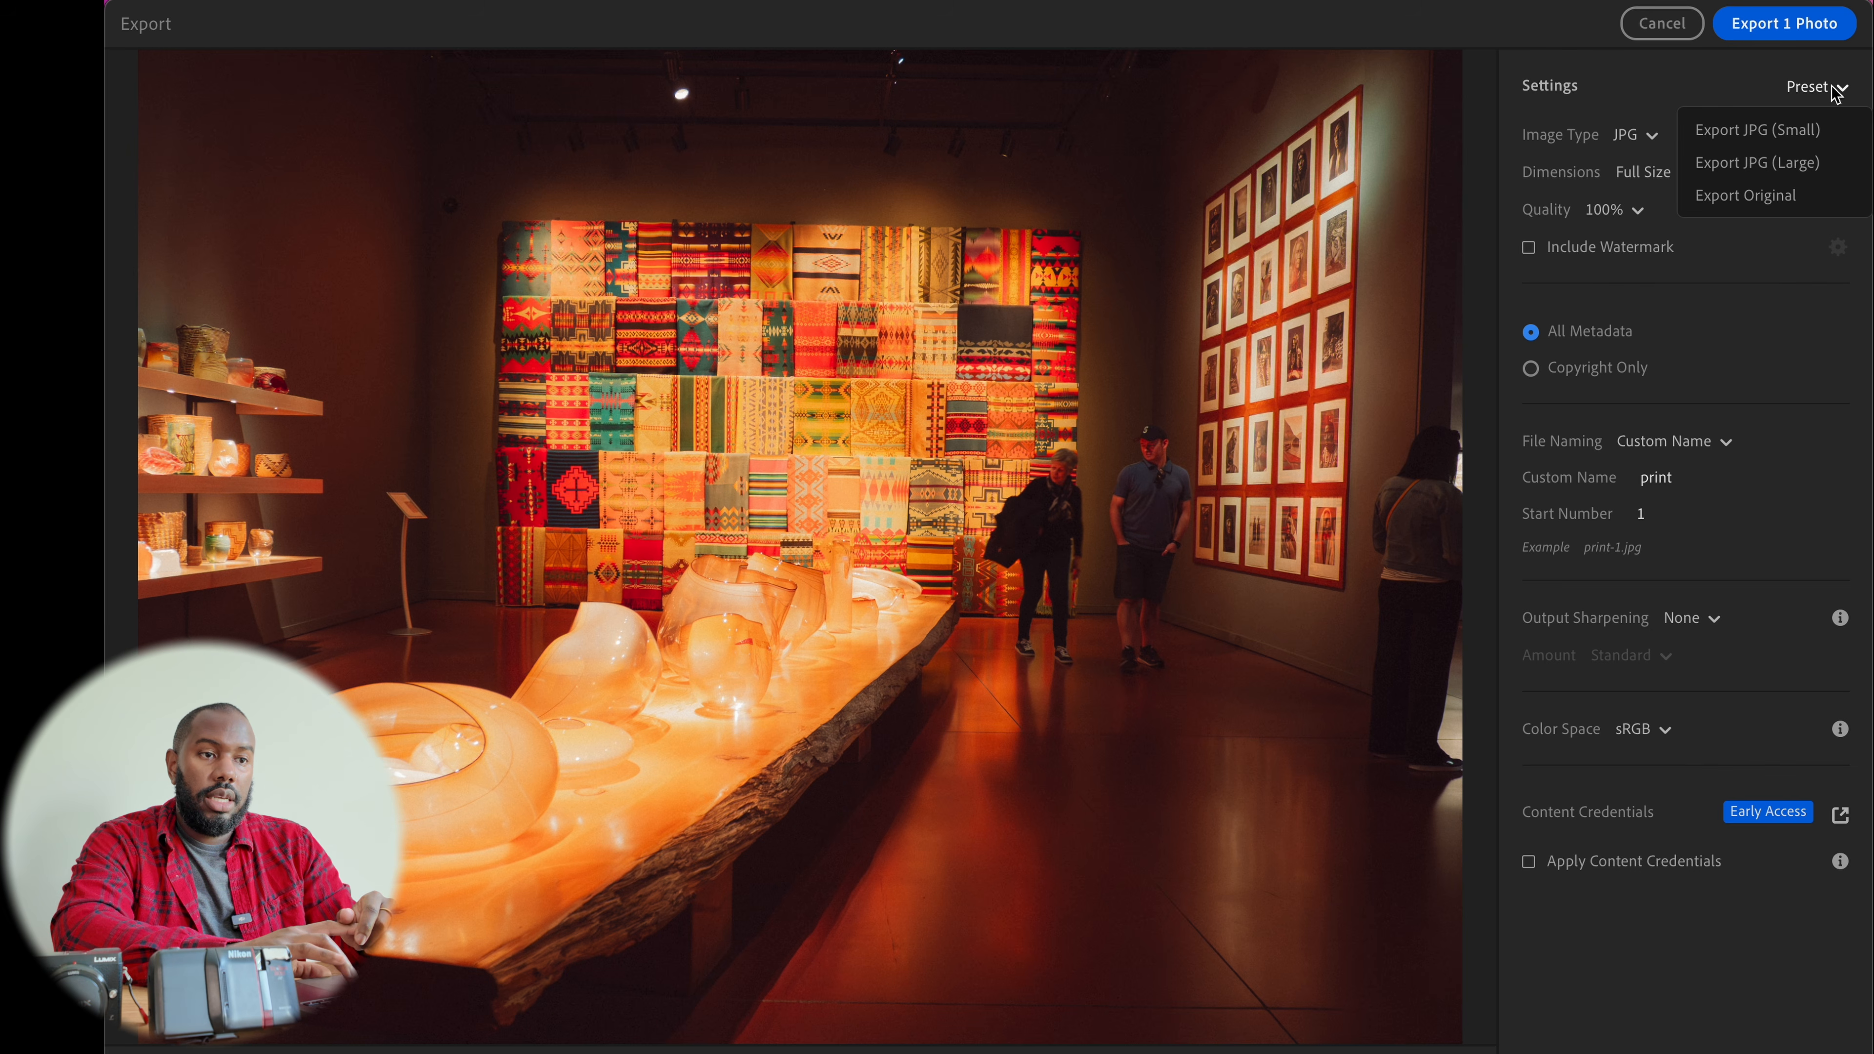
pyautogui.click(1836, 88)
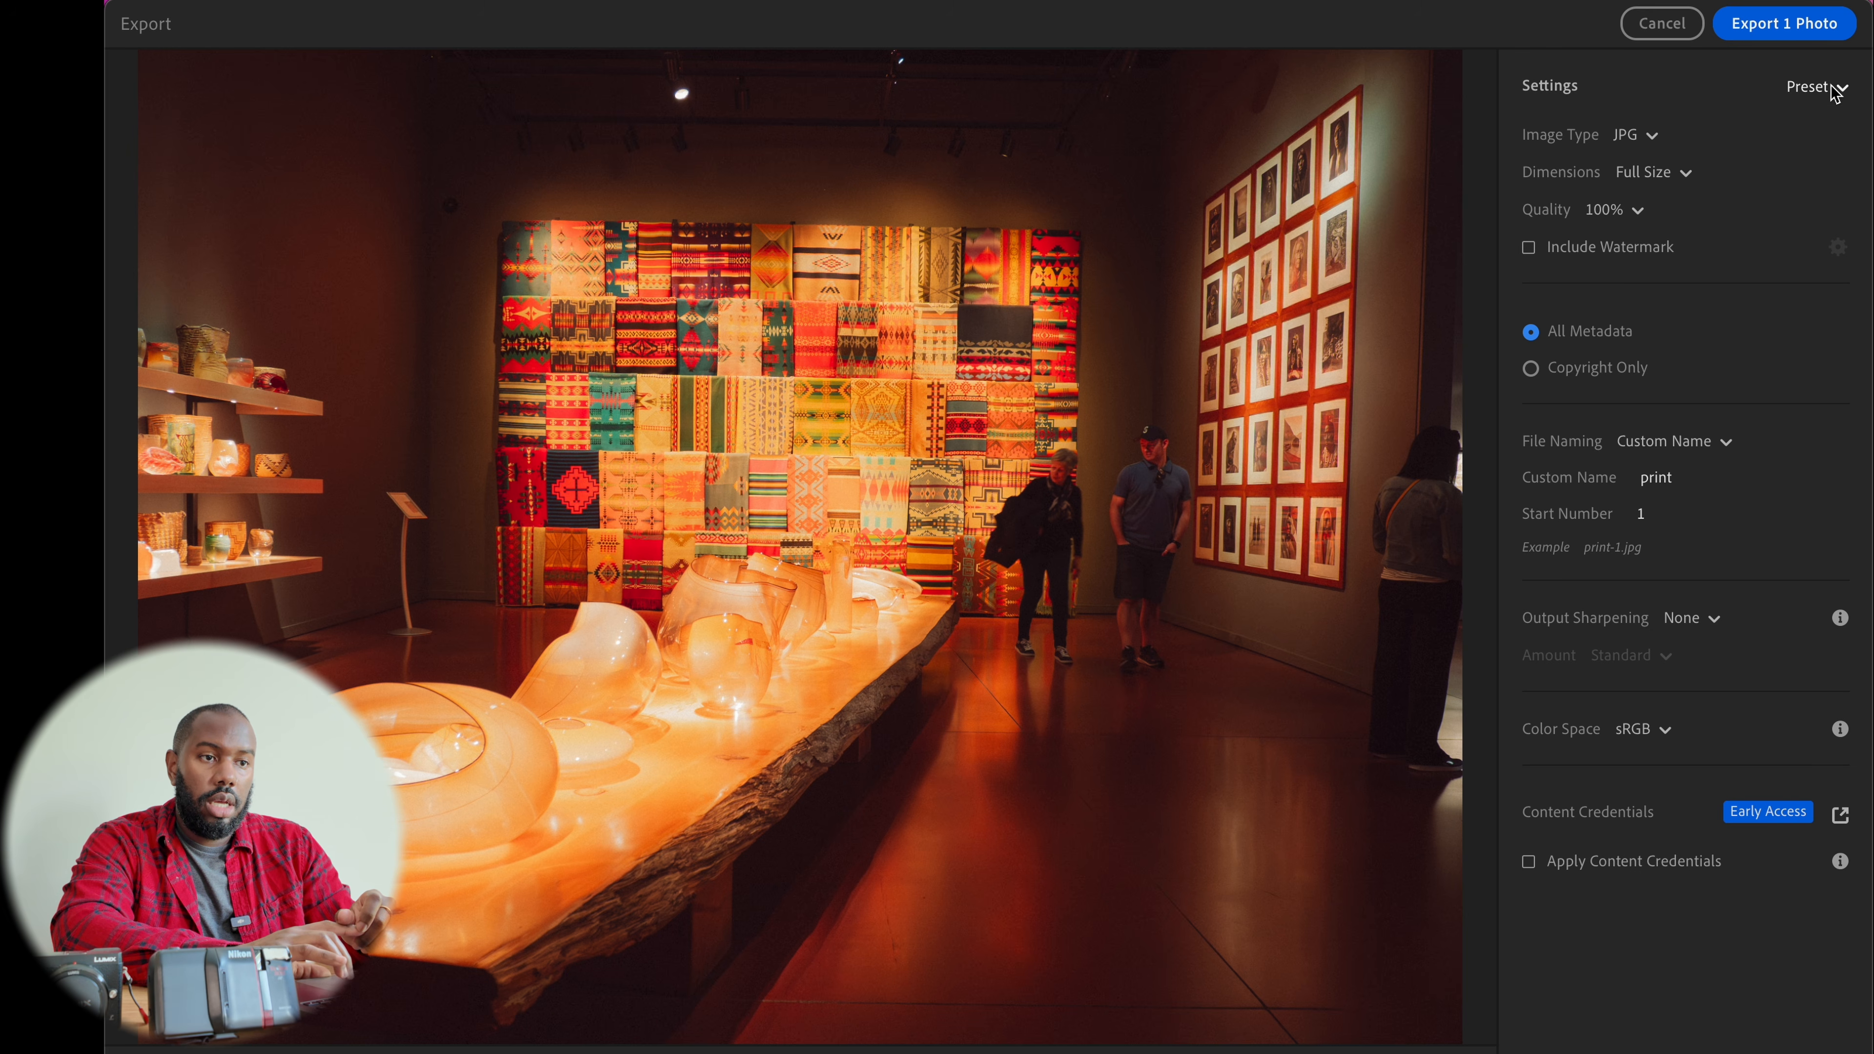